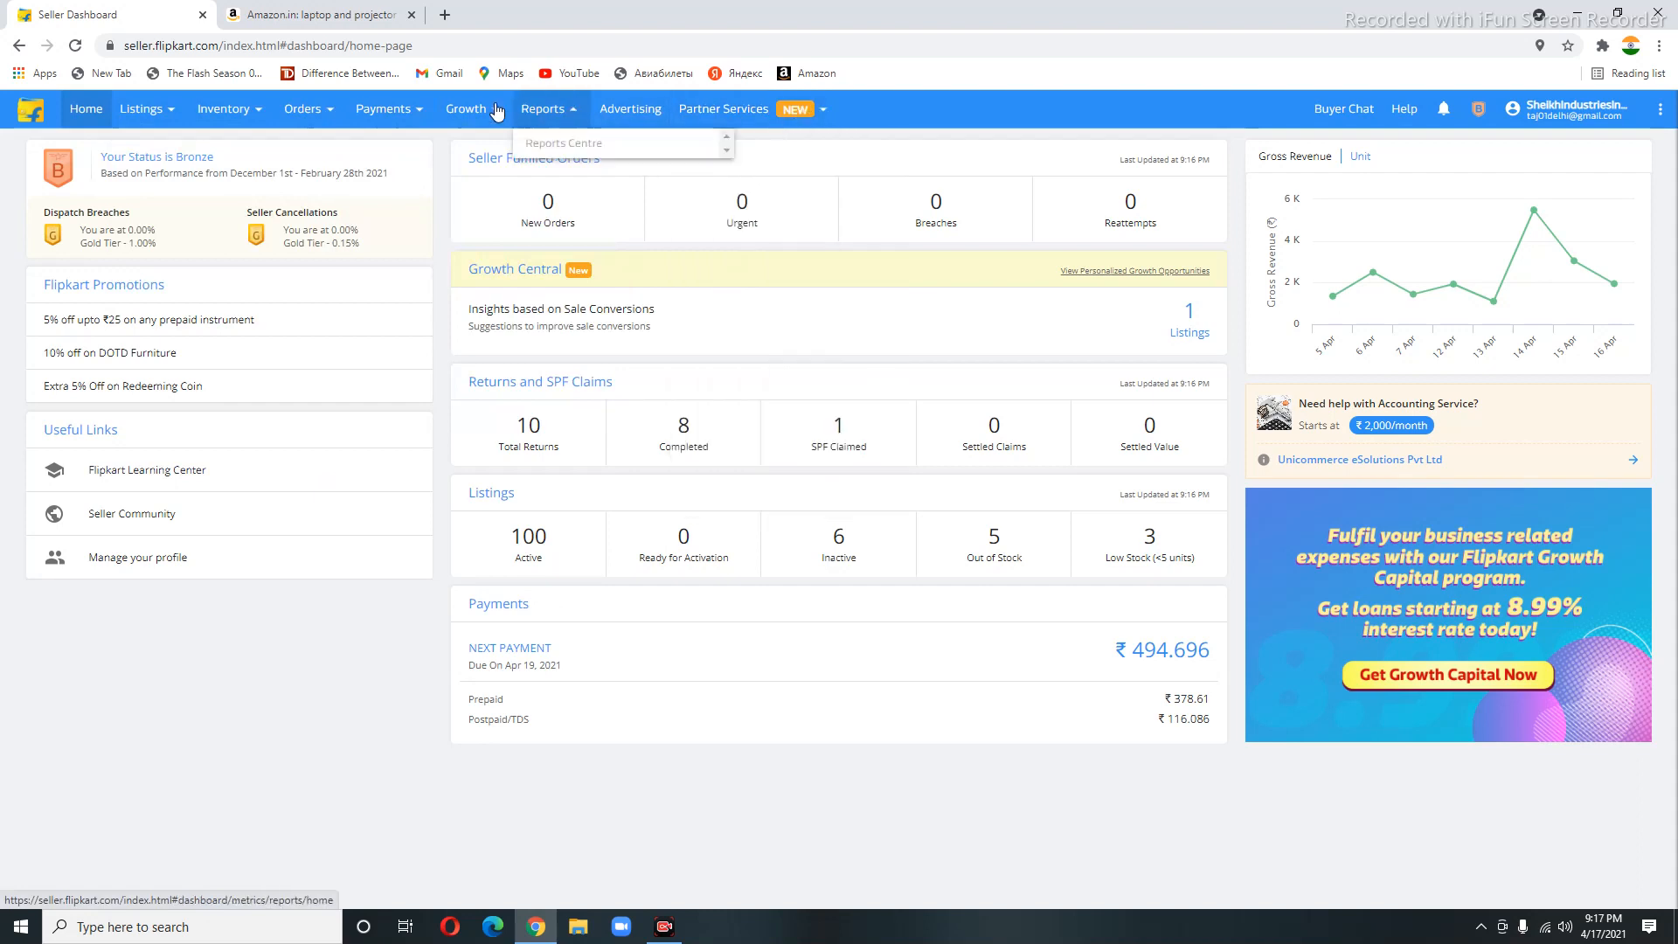
# Go to the seller's own listings and start adding a new single listing
pyautogui.moveTo(161, 118)
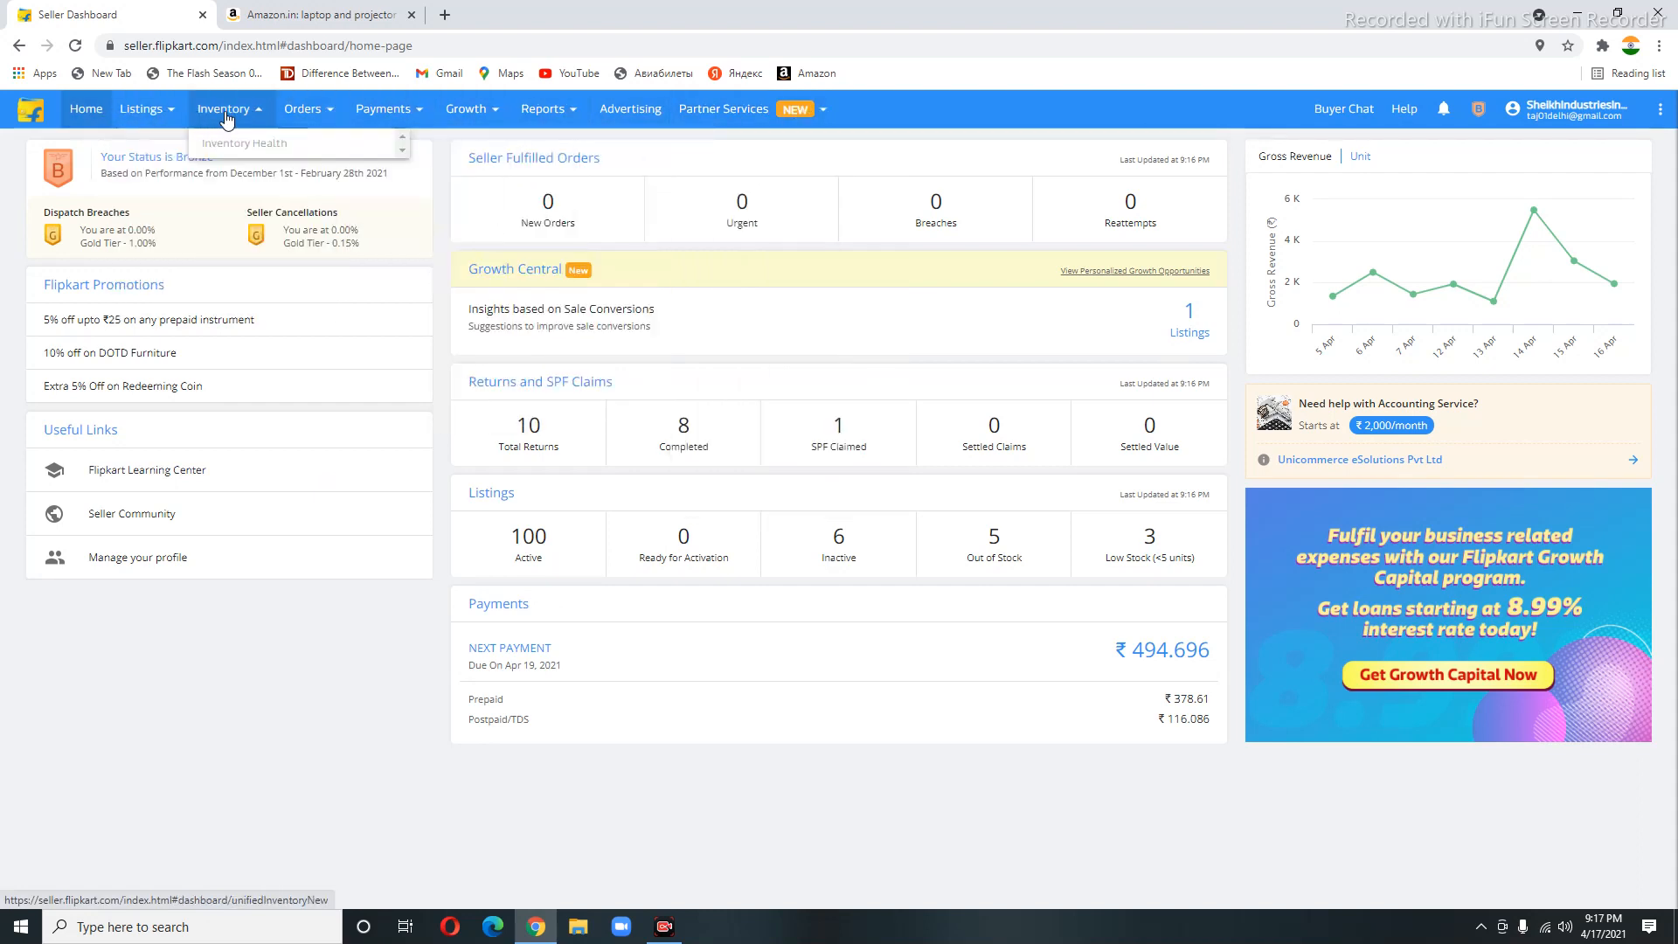
pyautogui.moveTo(533, 121)
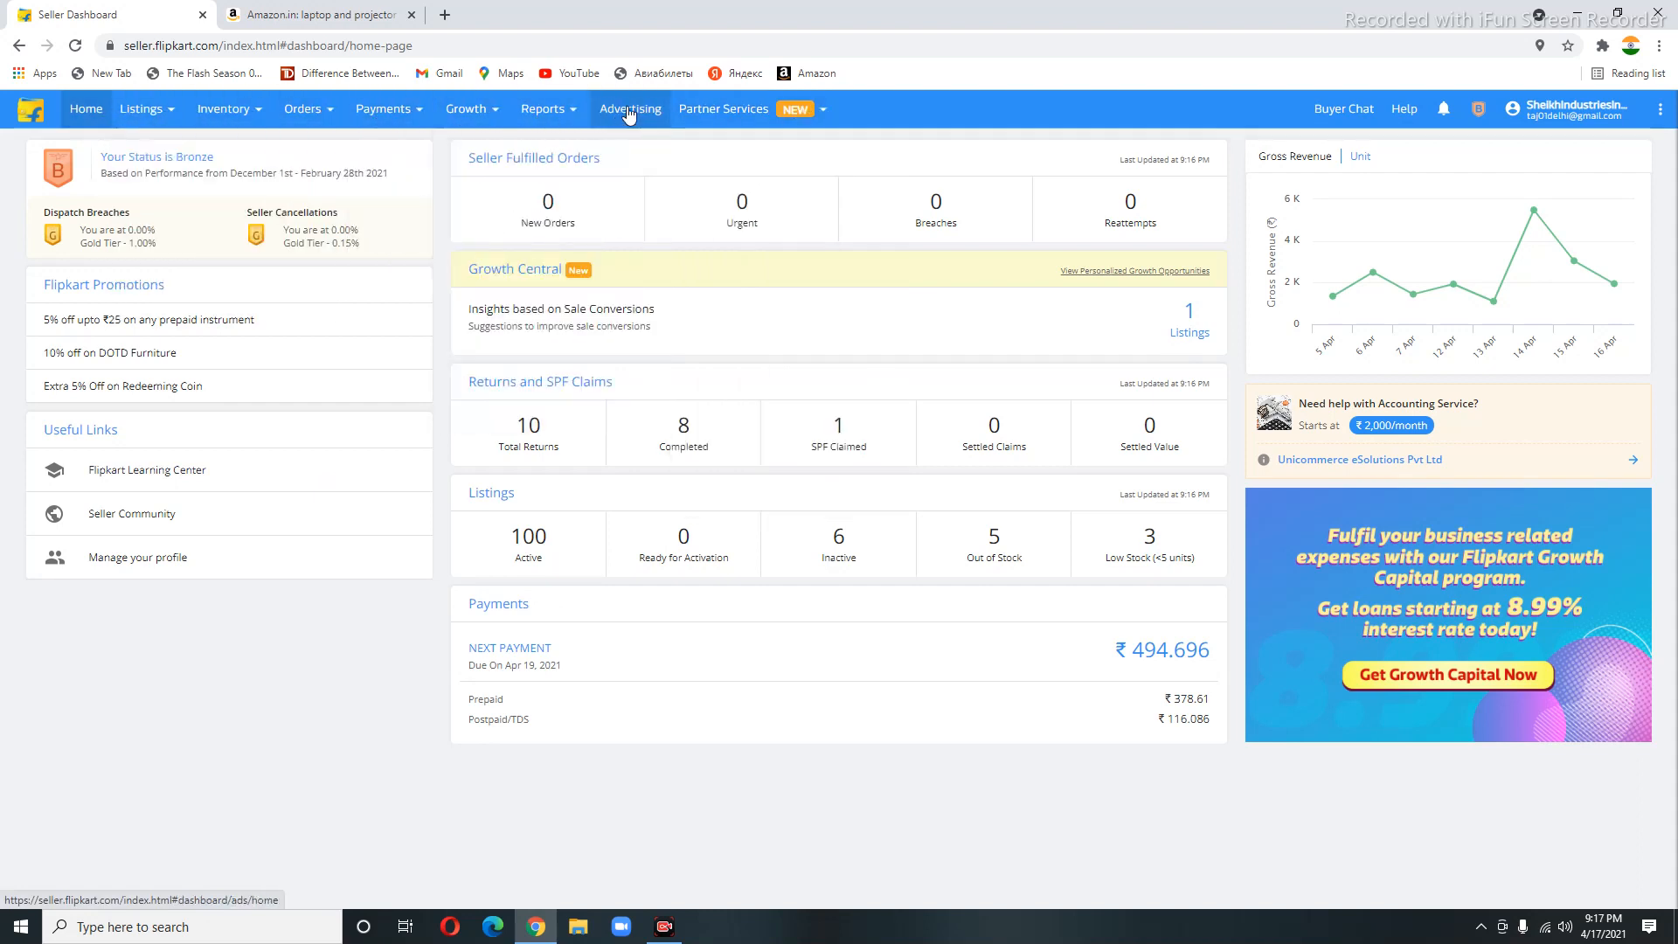
pyautogui.moveTo(719, 120)
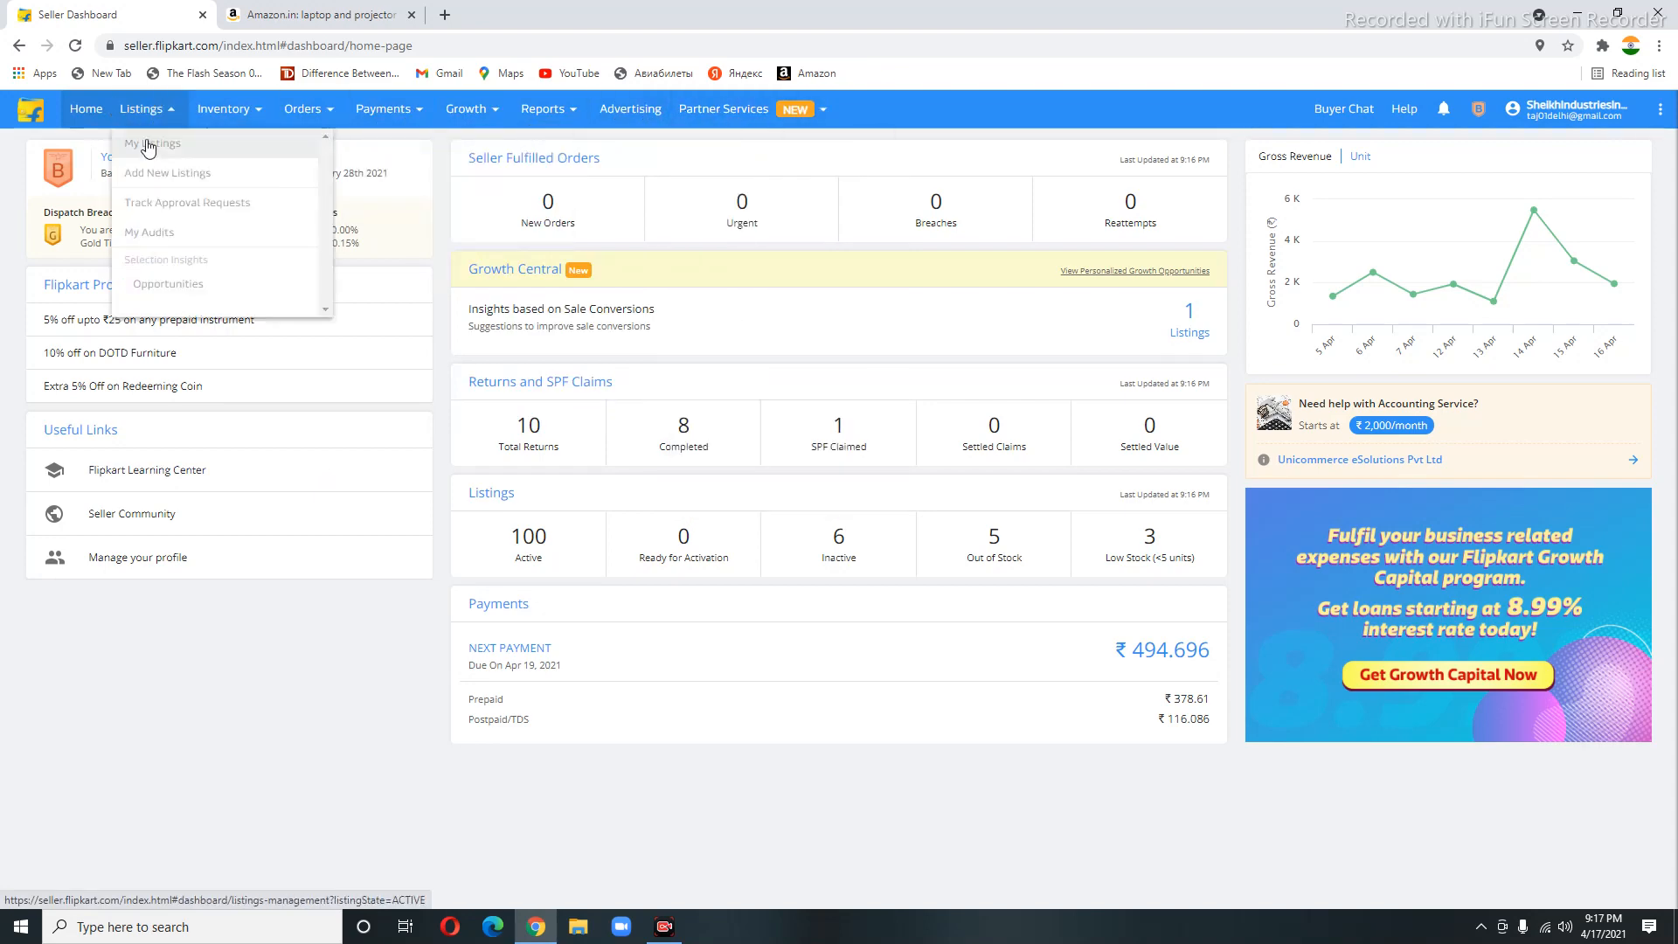
pyautogui.click(150, 151)
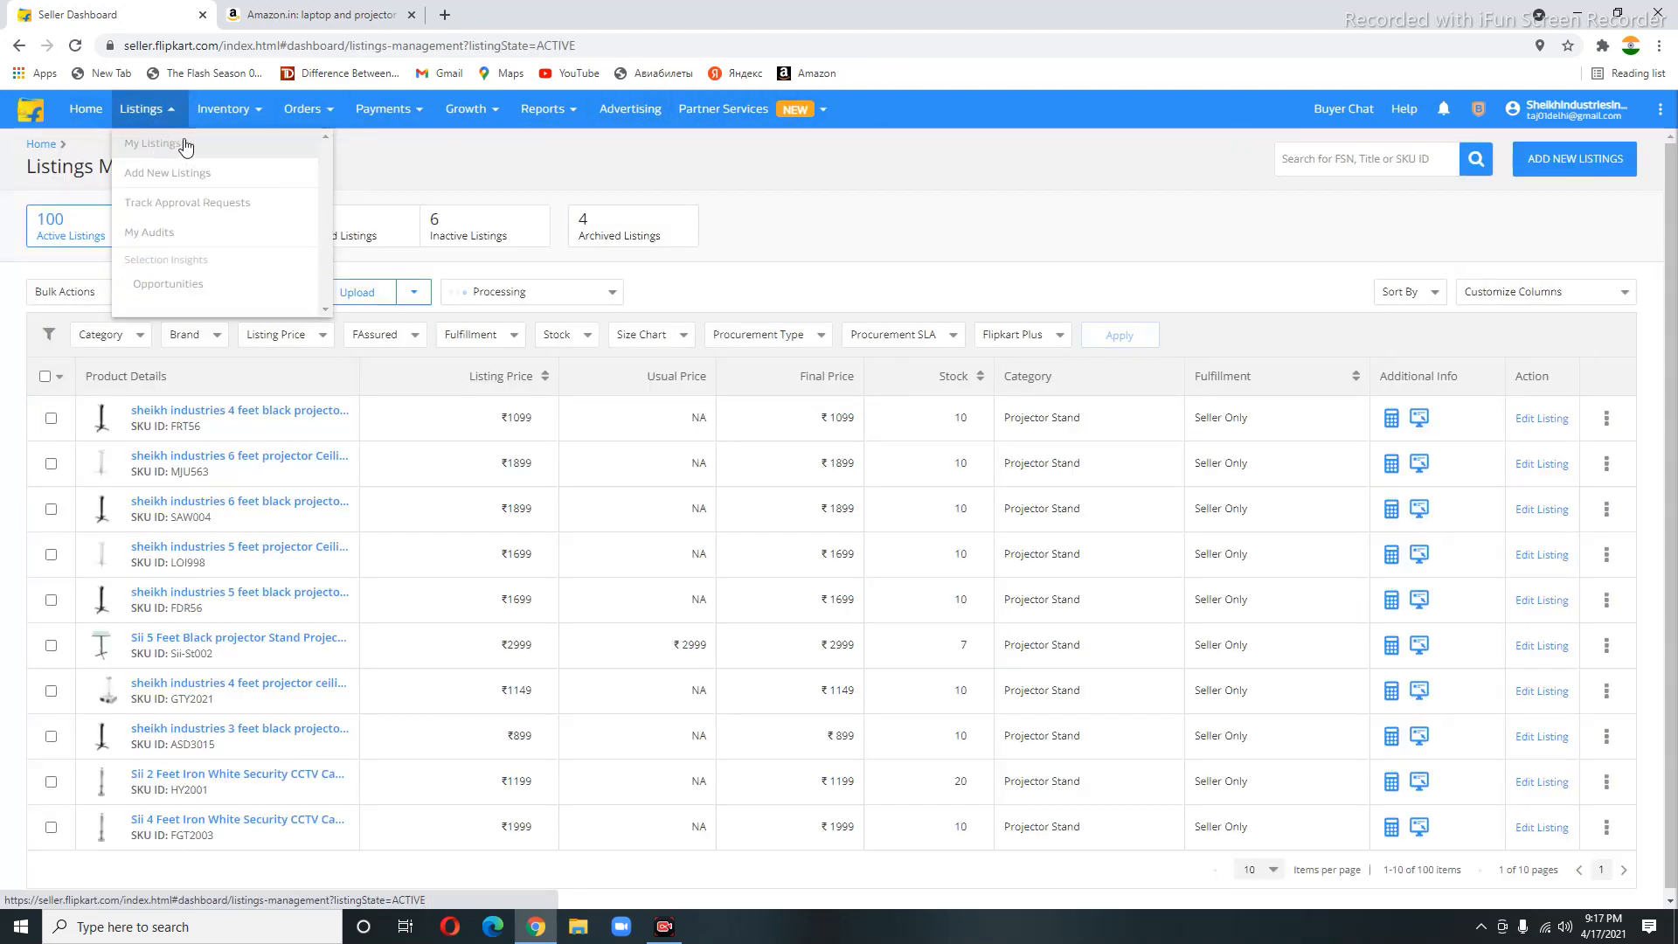
pyautogui.click(1560, 161)
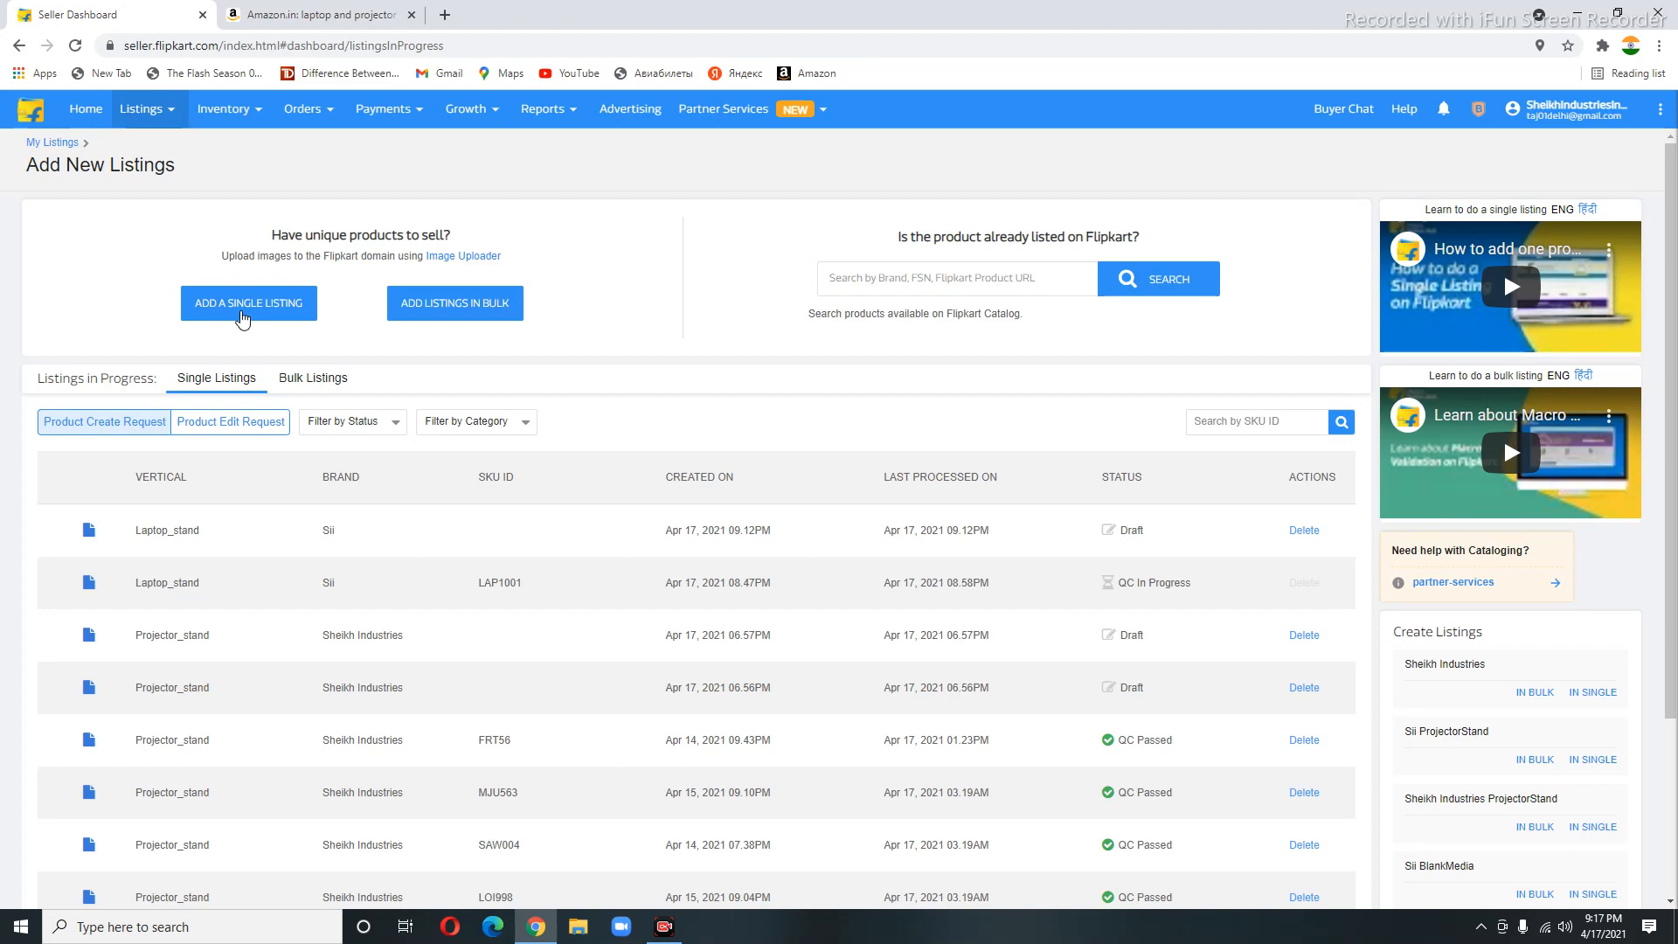
pyautogui.click(243, 315)
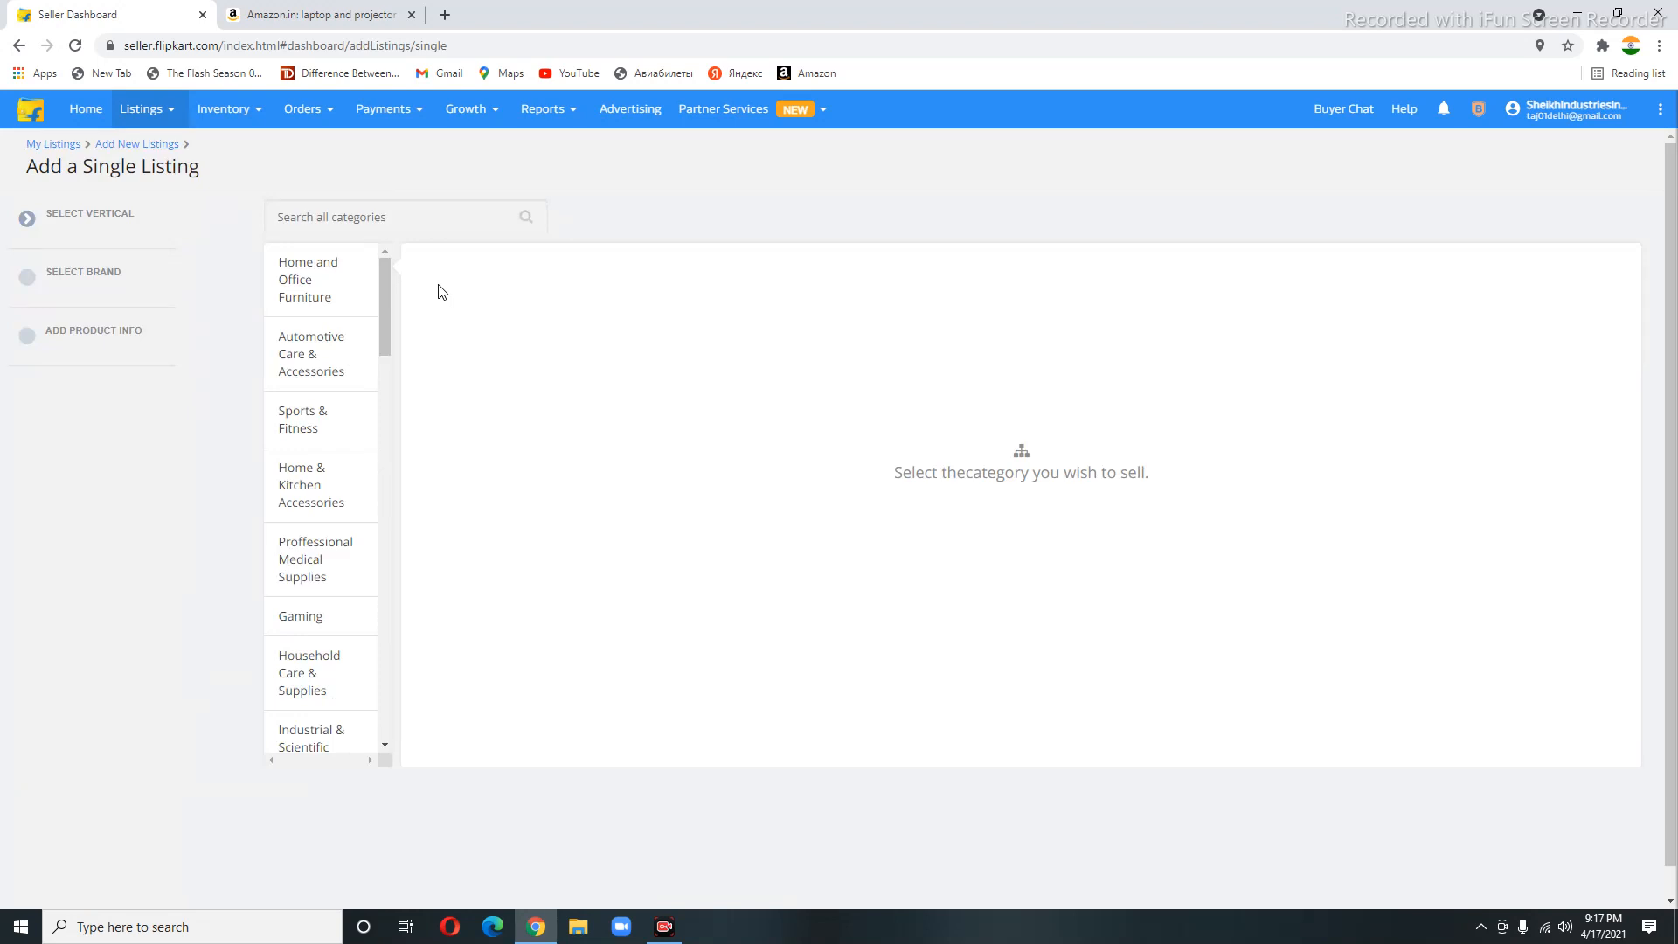
# Search the categories for "laptop" and choose Laptop Stand under Laptop Accessories as the vertical
pyautogui.click(373, 220)
pyautogui.scroll(-5, 330, 515)
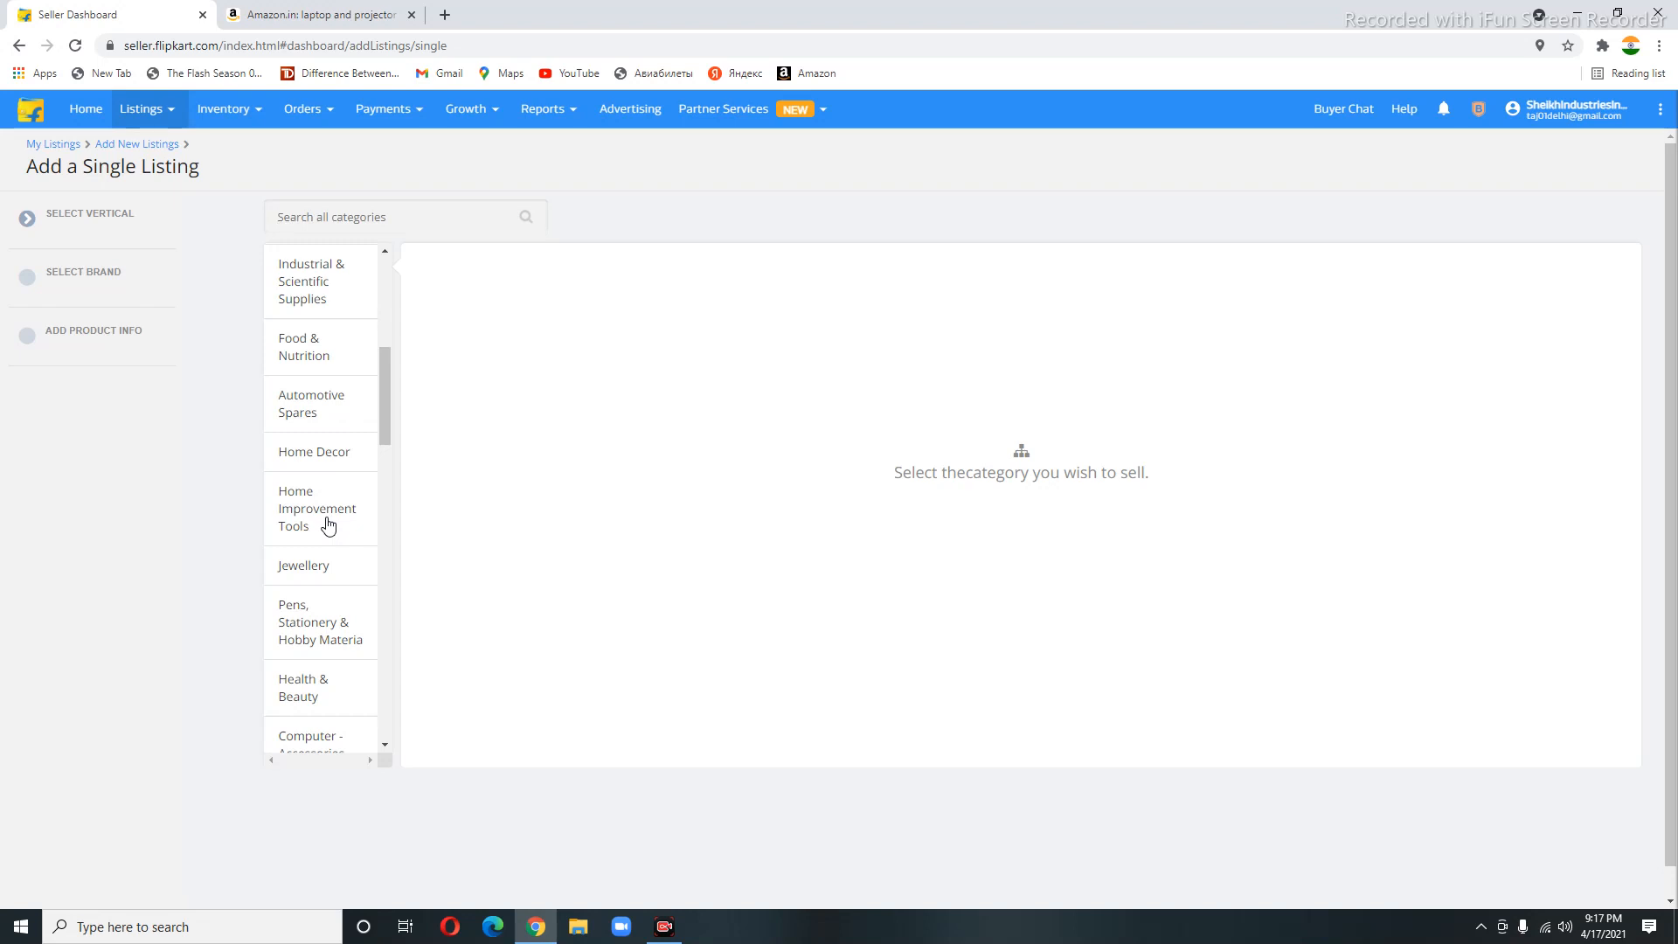
pyautogui.scroll(5, 322, 502)
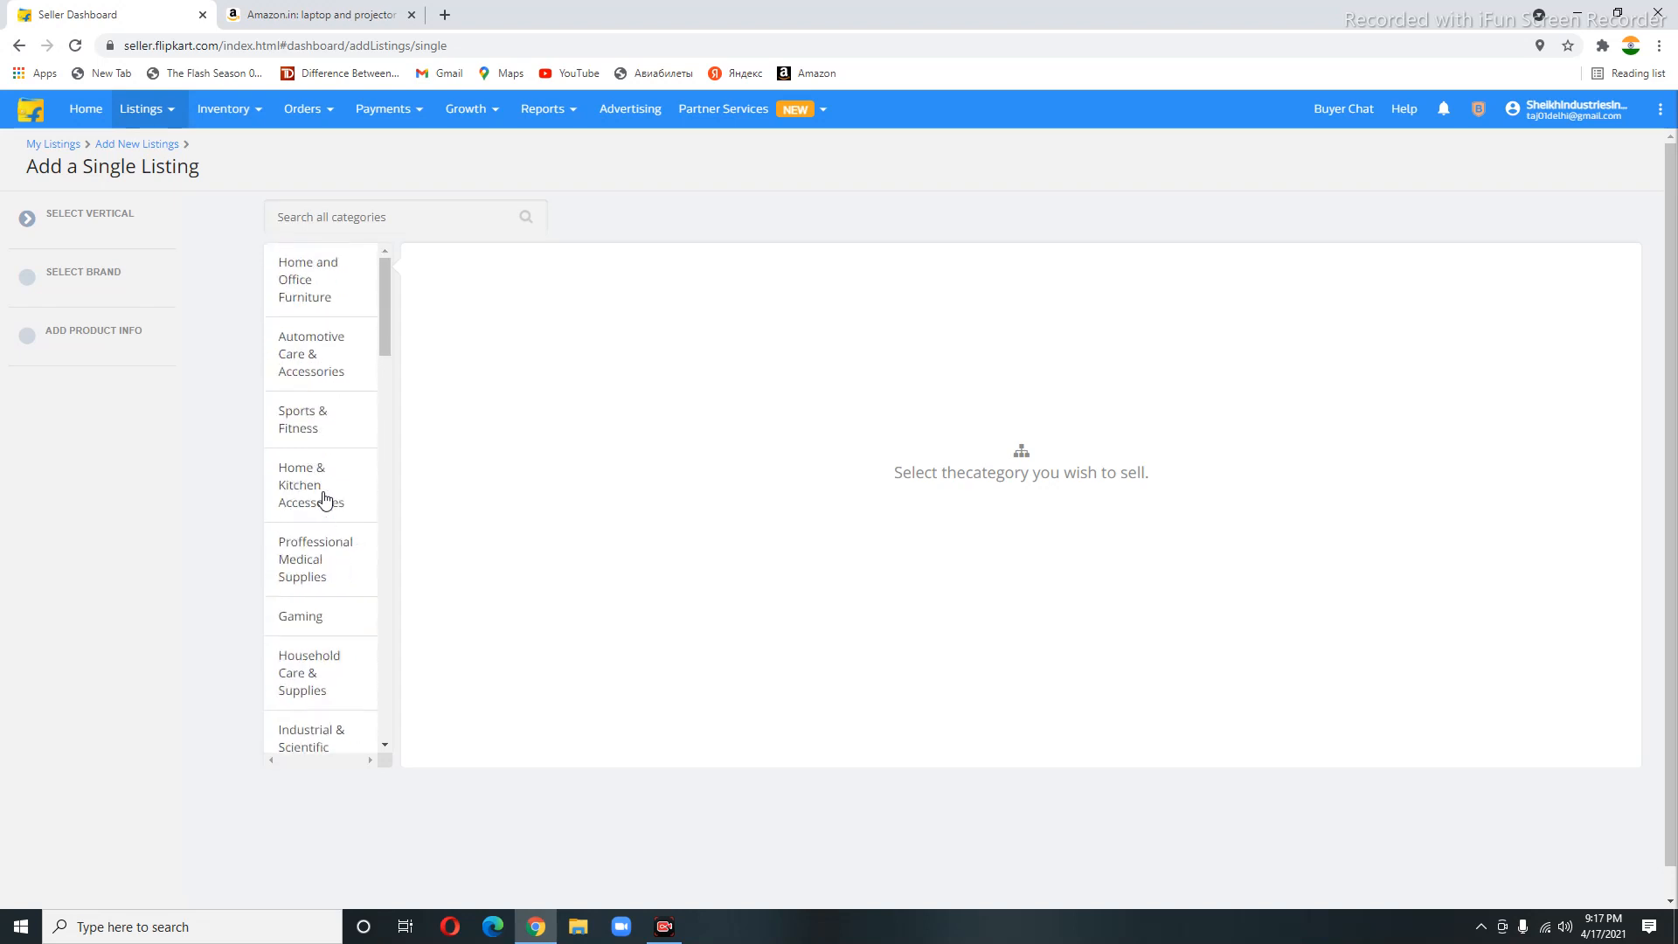
pyautogui.click(342, 203)
pyautogui.write('laptop')
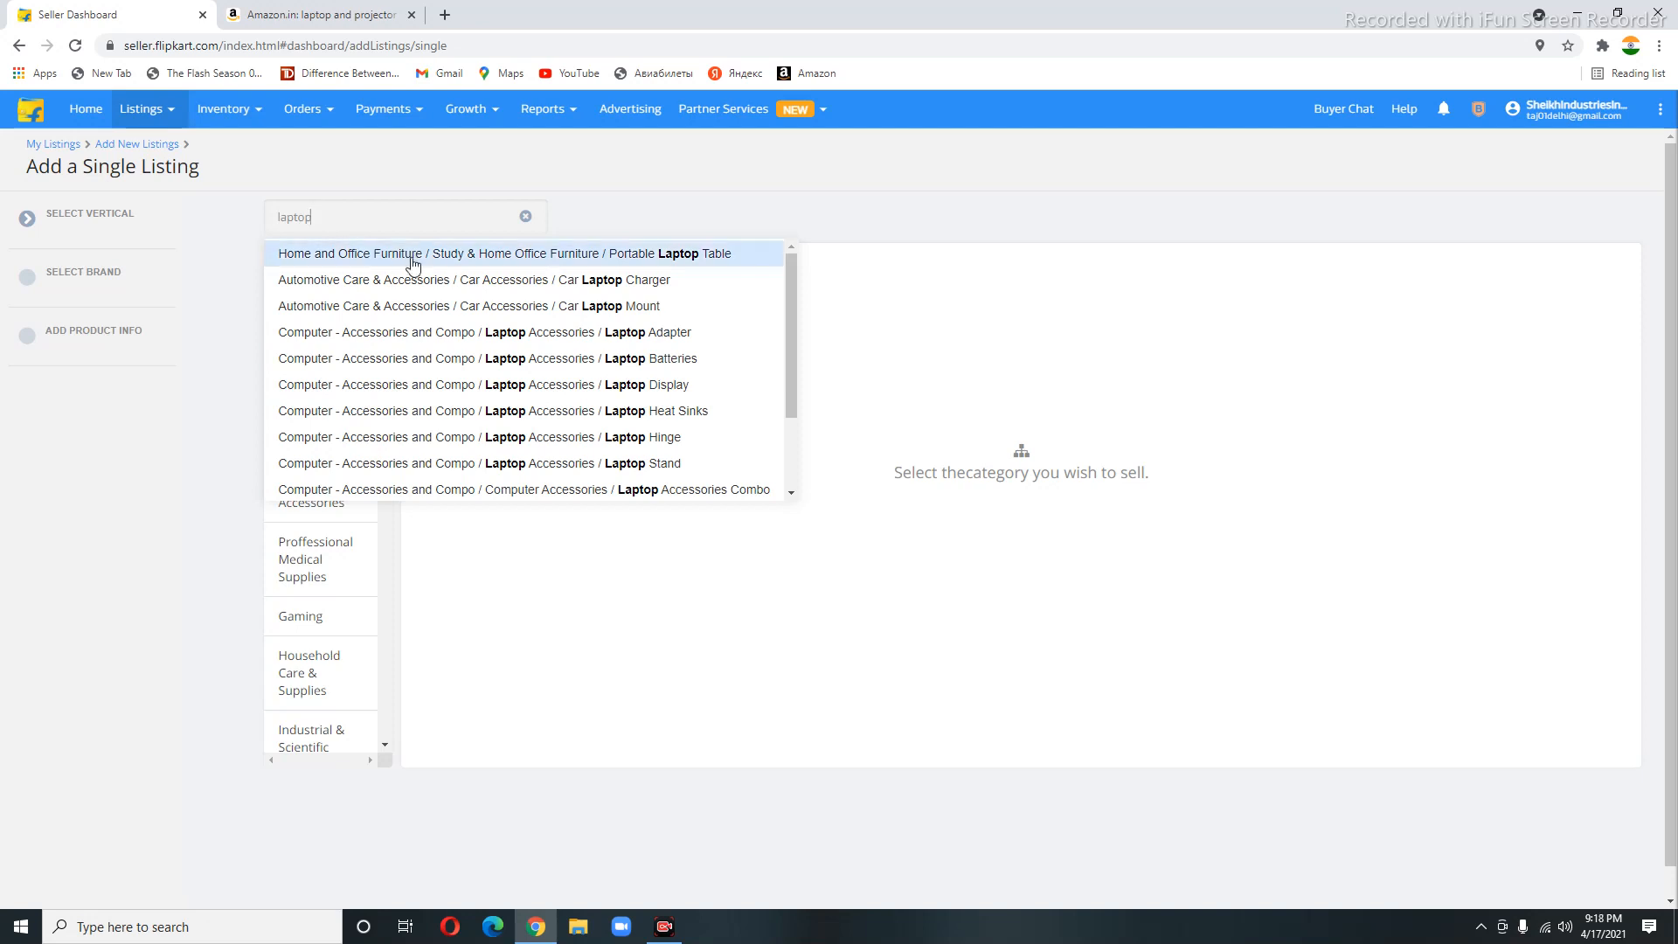
pyautogui.click(664, 465)
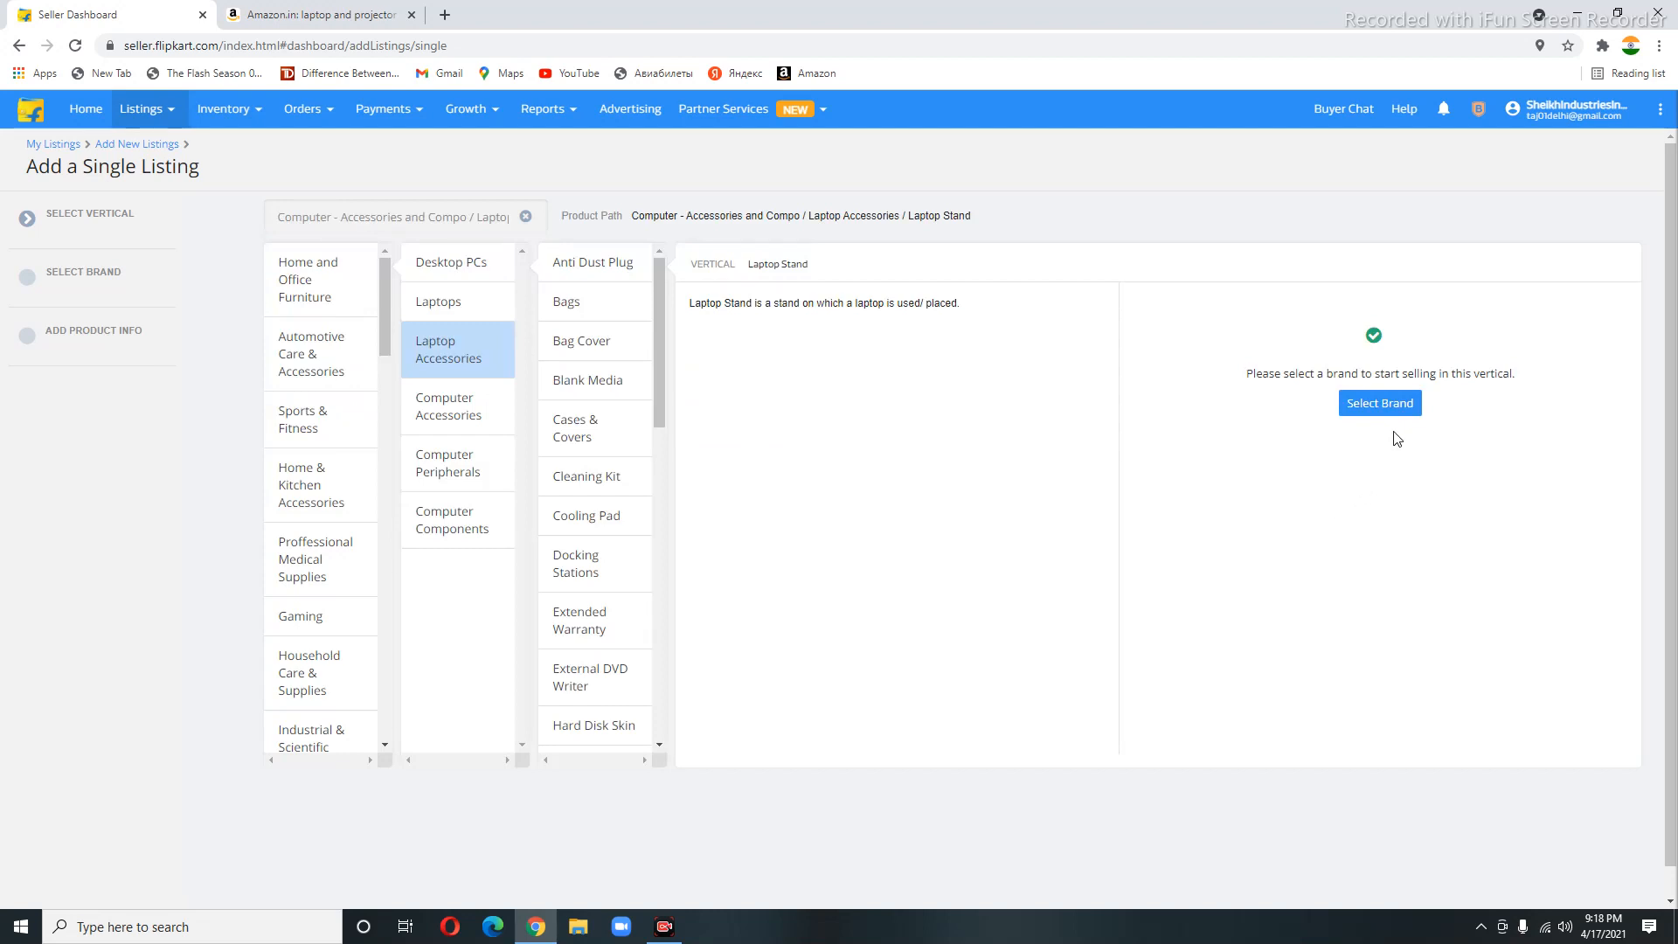
# Select the recently used brand Sii for the laptop stand and create the new listing
pyautogui.click(1386, 409)
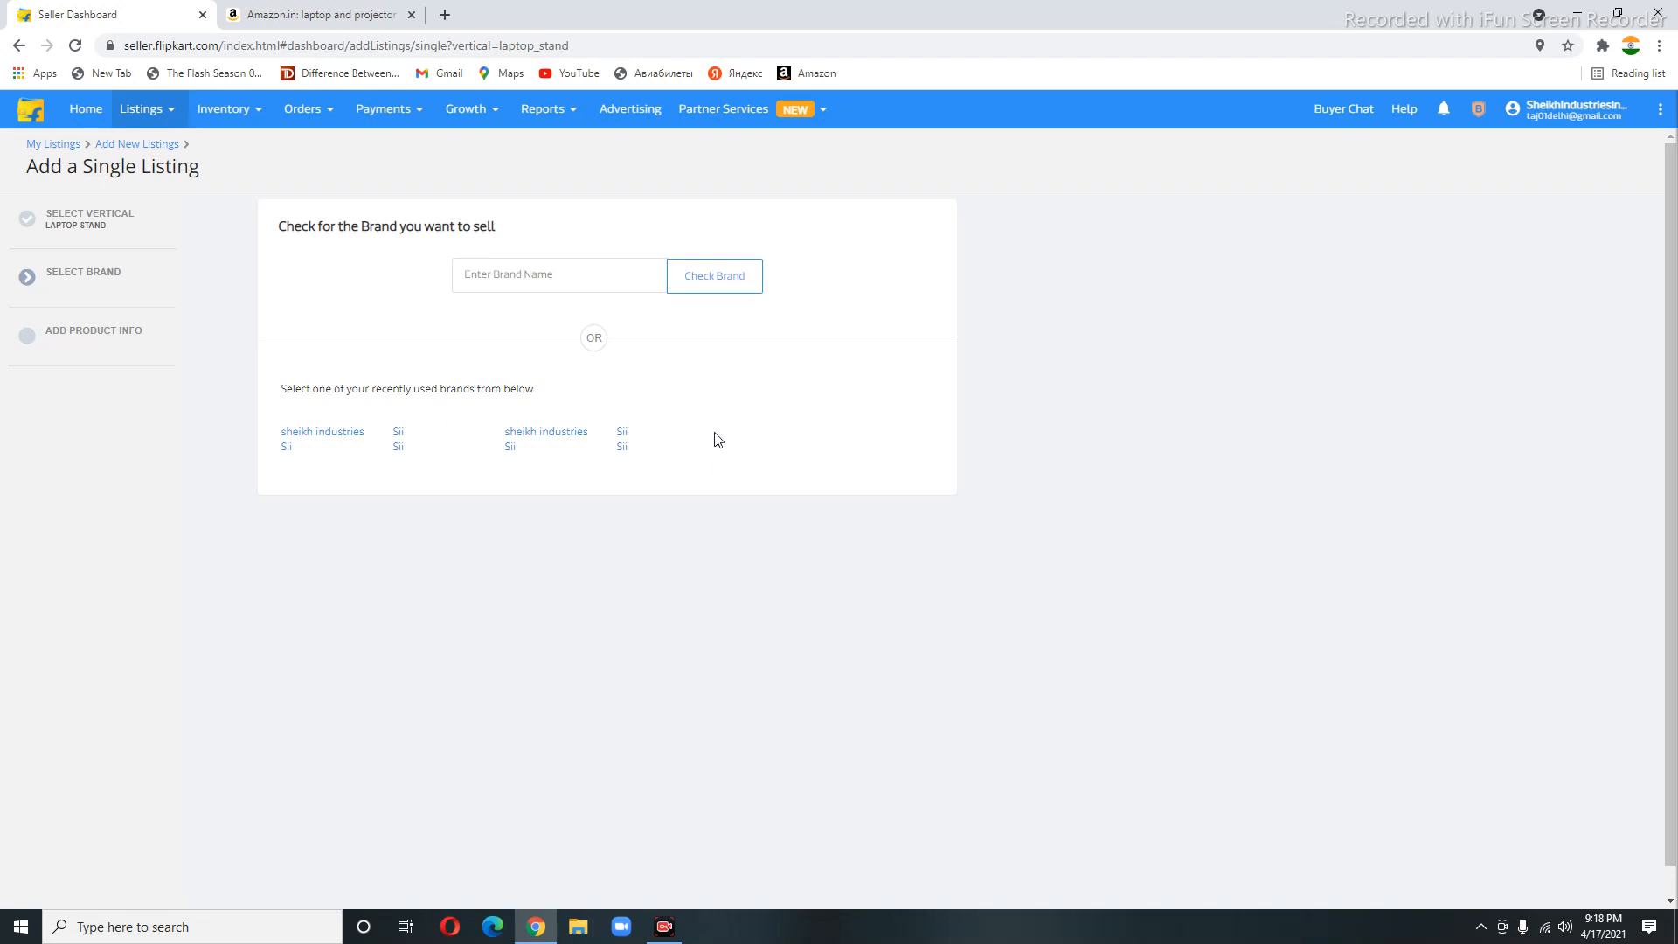
pyautogui.click(623, 433)
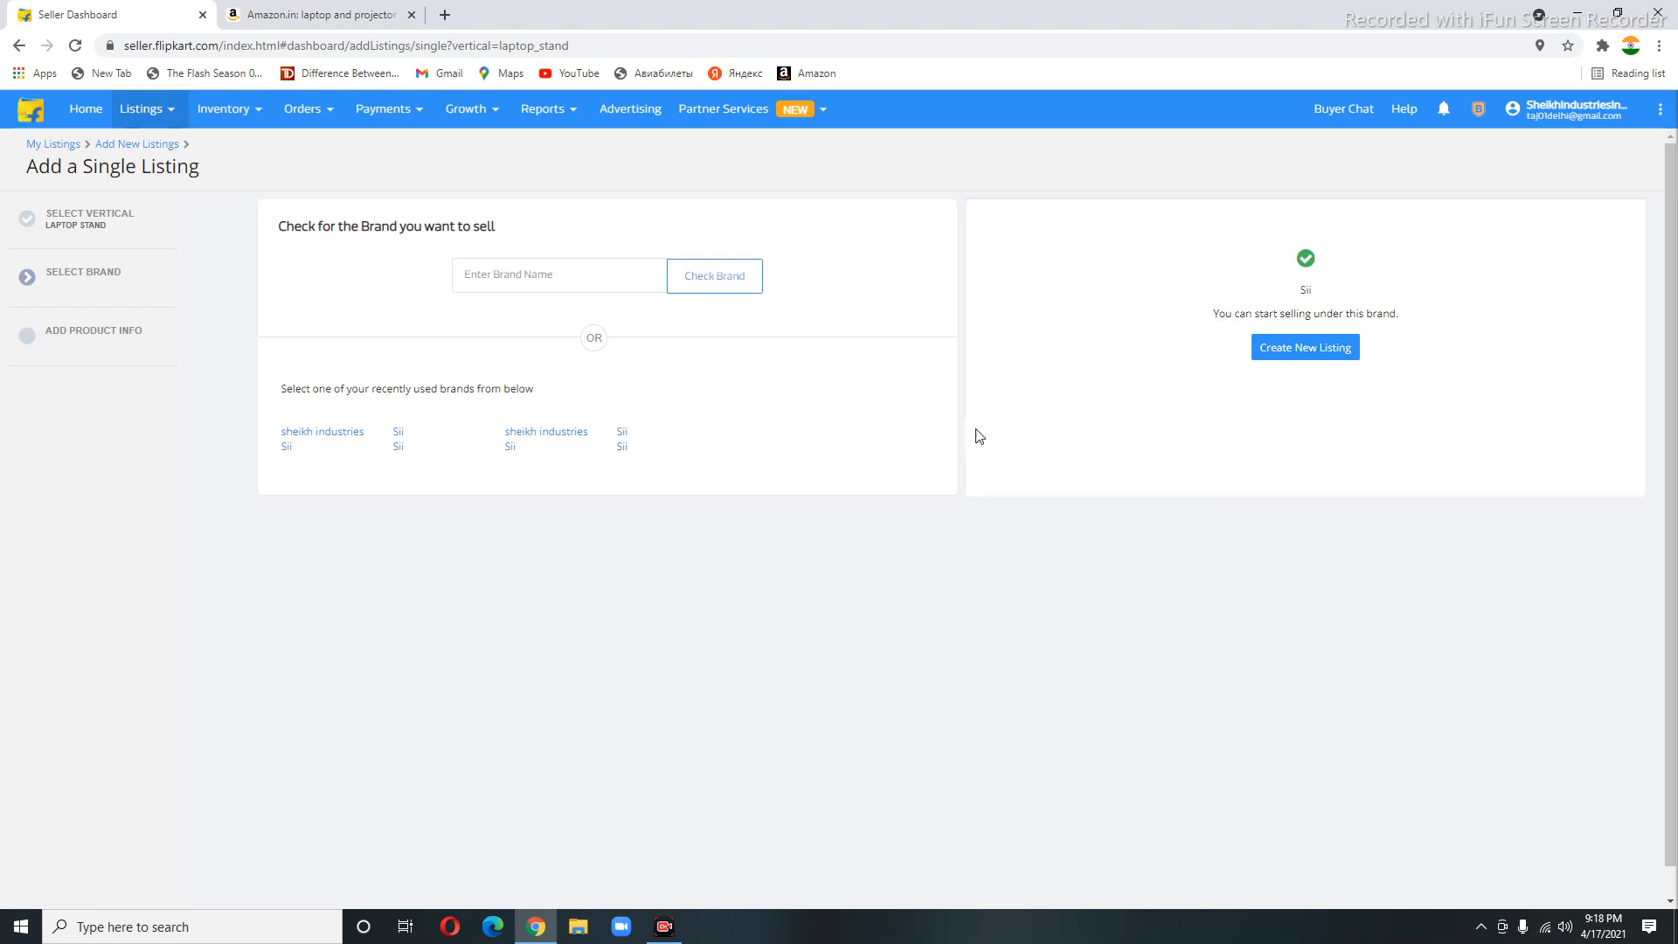
pyautogui.click(1293, 364)
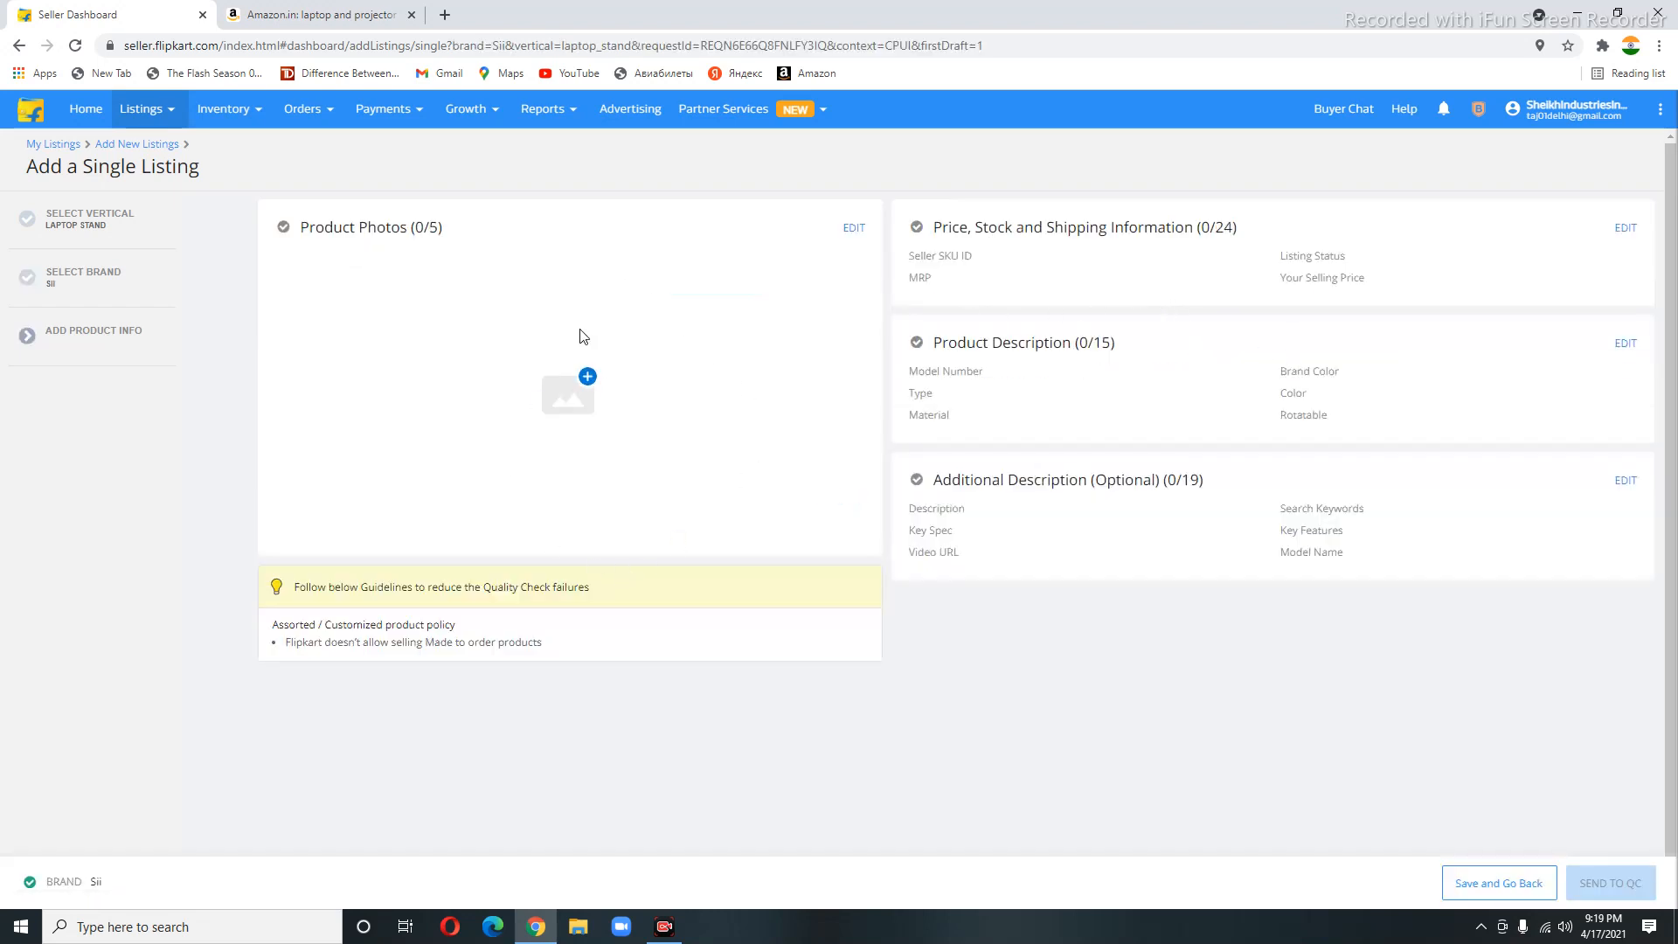
# Open the price, stock and shipping information for editing, enter seller SKU ID LAP1002 and choose the first listing status option
pyautogui.click(1626, 228)
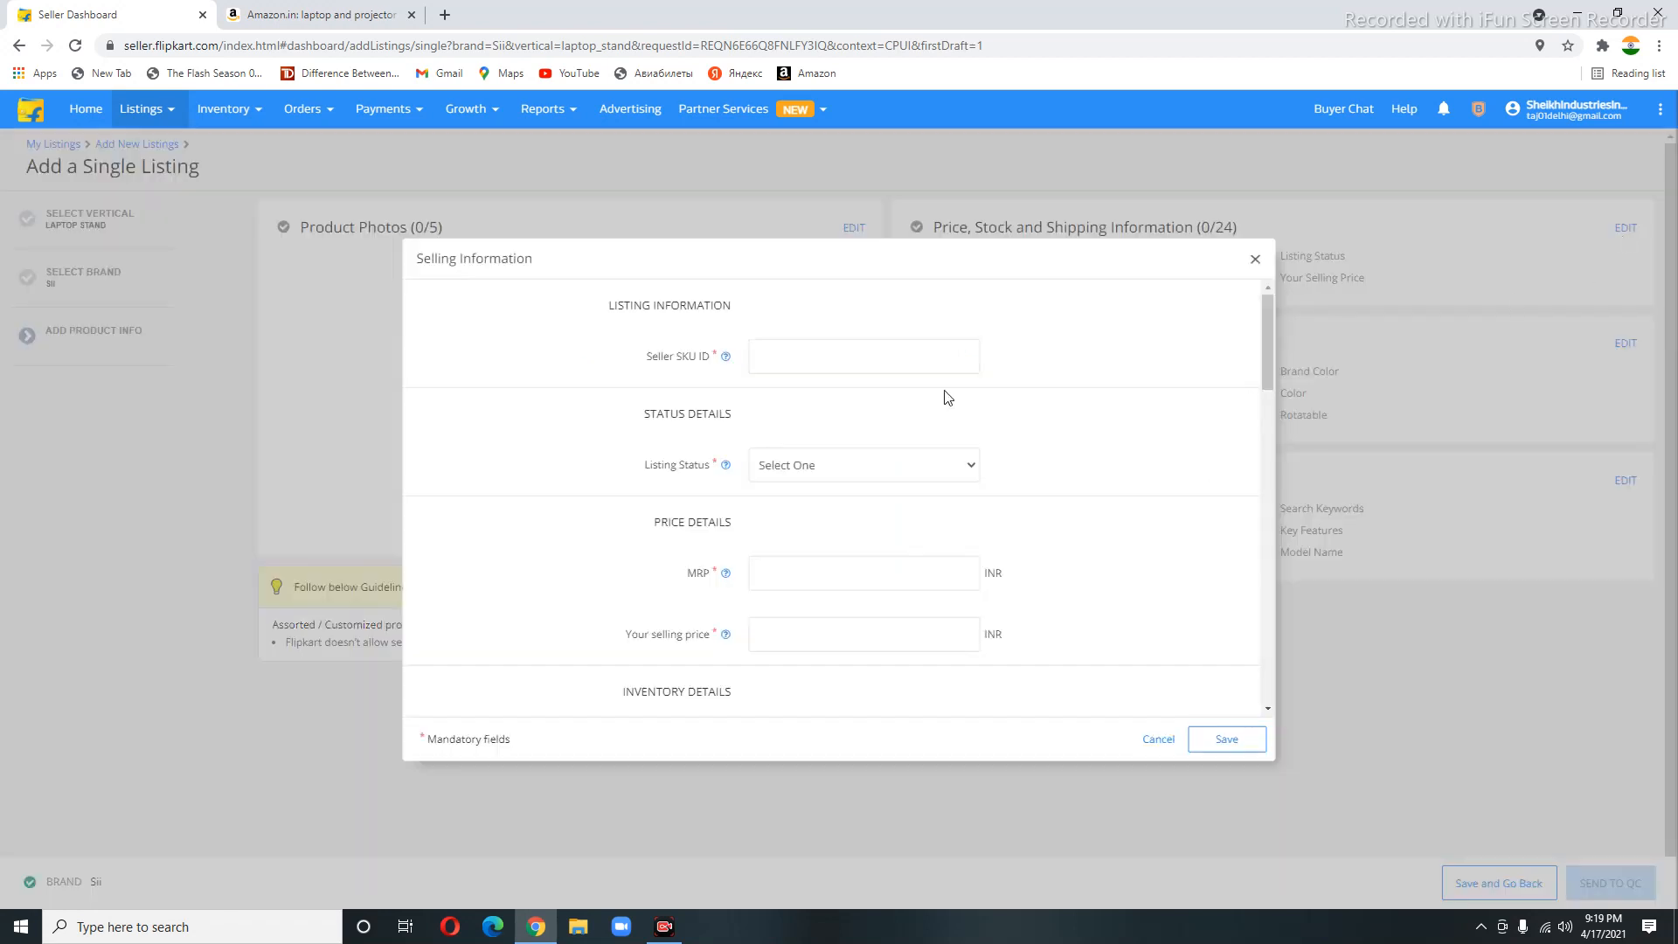
pyautogui.click(877, 352)
pyautogui.write('LAP1002')
pyautogui.press('Tab')
pyautogui.hotkey('alt', 'Down')
pyautogui.press('Down')
pyautogui.press('Return')
# Set the MRP to 5000 INR and the selling price to 3100 INR
pyautogui.rightClick(1322, 243)
pyautogui.click(892, 574)
pyautogui.write('5000')
pyautogui.click(796, 638)
pyautogui.write('3100')
# In the inventory details, set fulfilment to Seller and the procurement type to Instock
pyautogui.scroll(-4, 819, 564)
pyautogui.scroll(2, 817, 364)
pyautogui.scroll(-2, 790, 487)
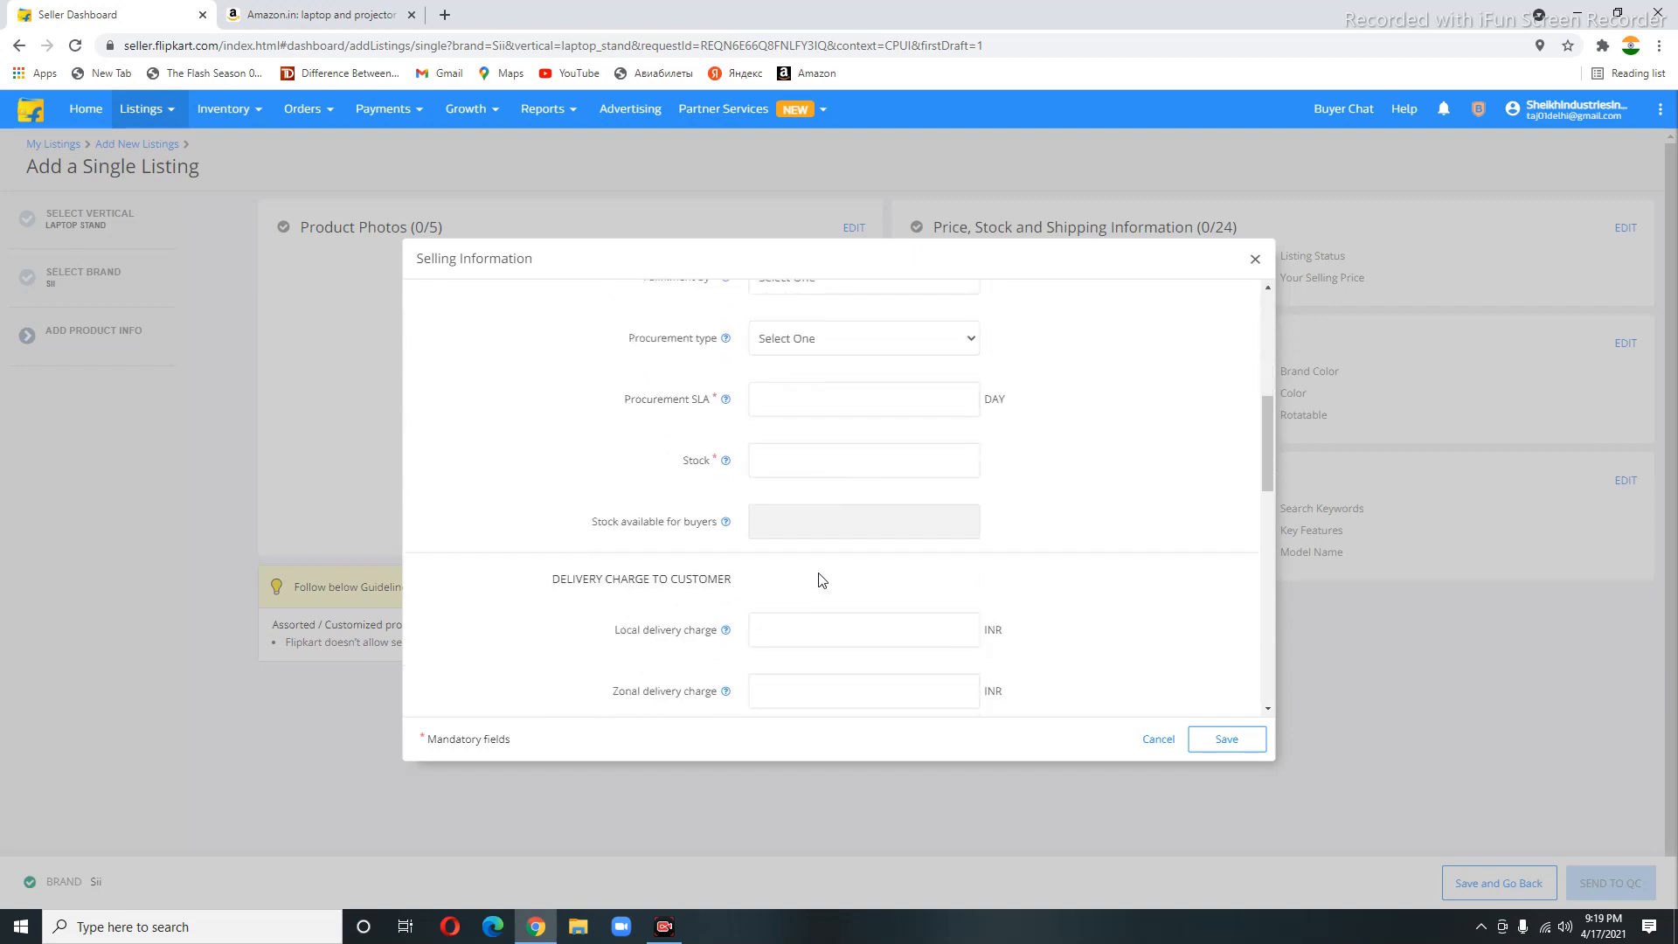
pyautogui.scroll(3, 821, 580)
pyautogui.click(826, 521)
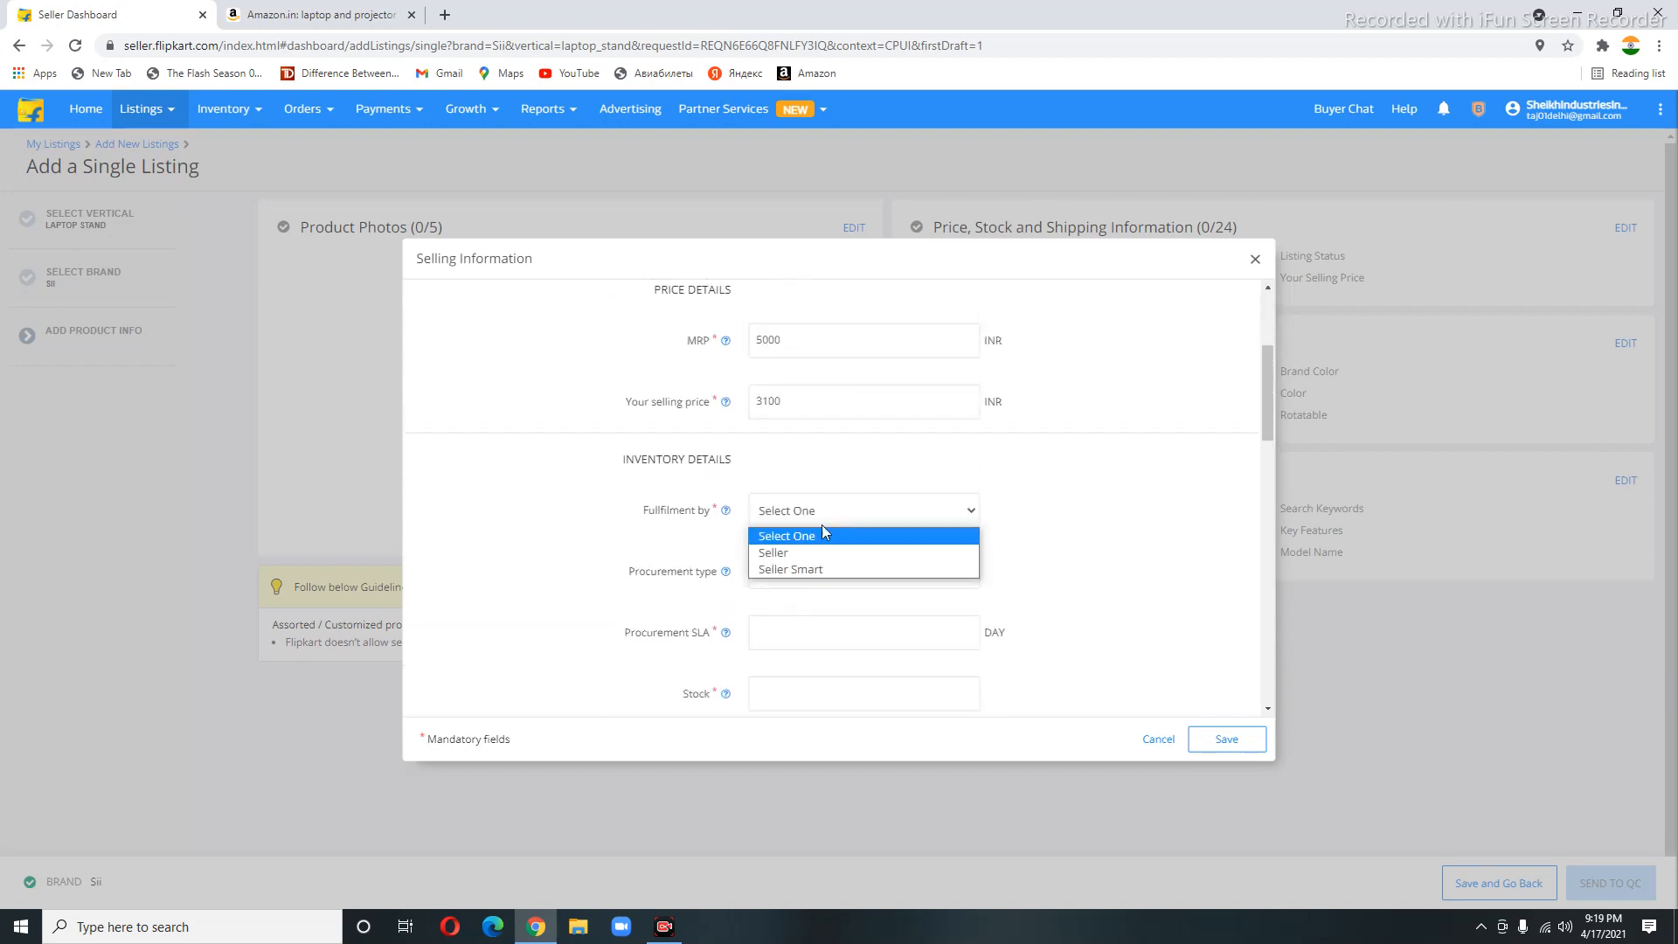
pyautogui.click(806, 551)
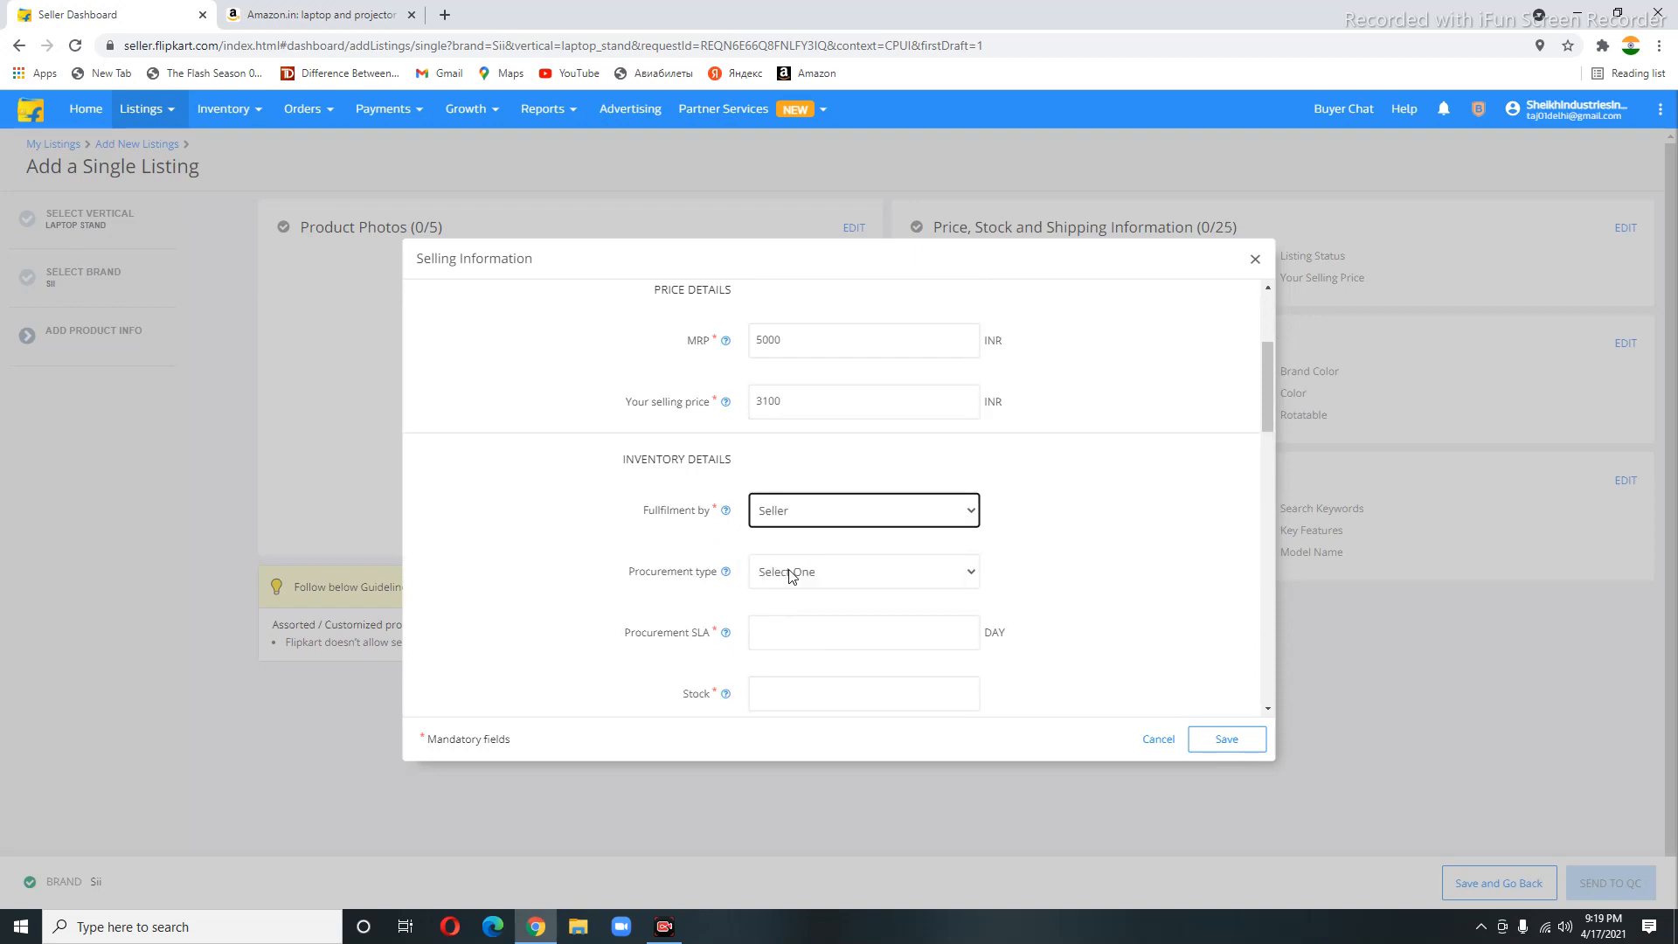
pyautogui.click(790, 574)
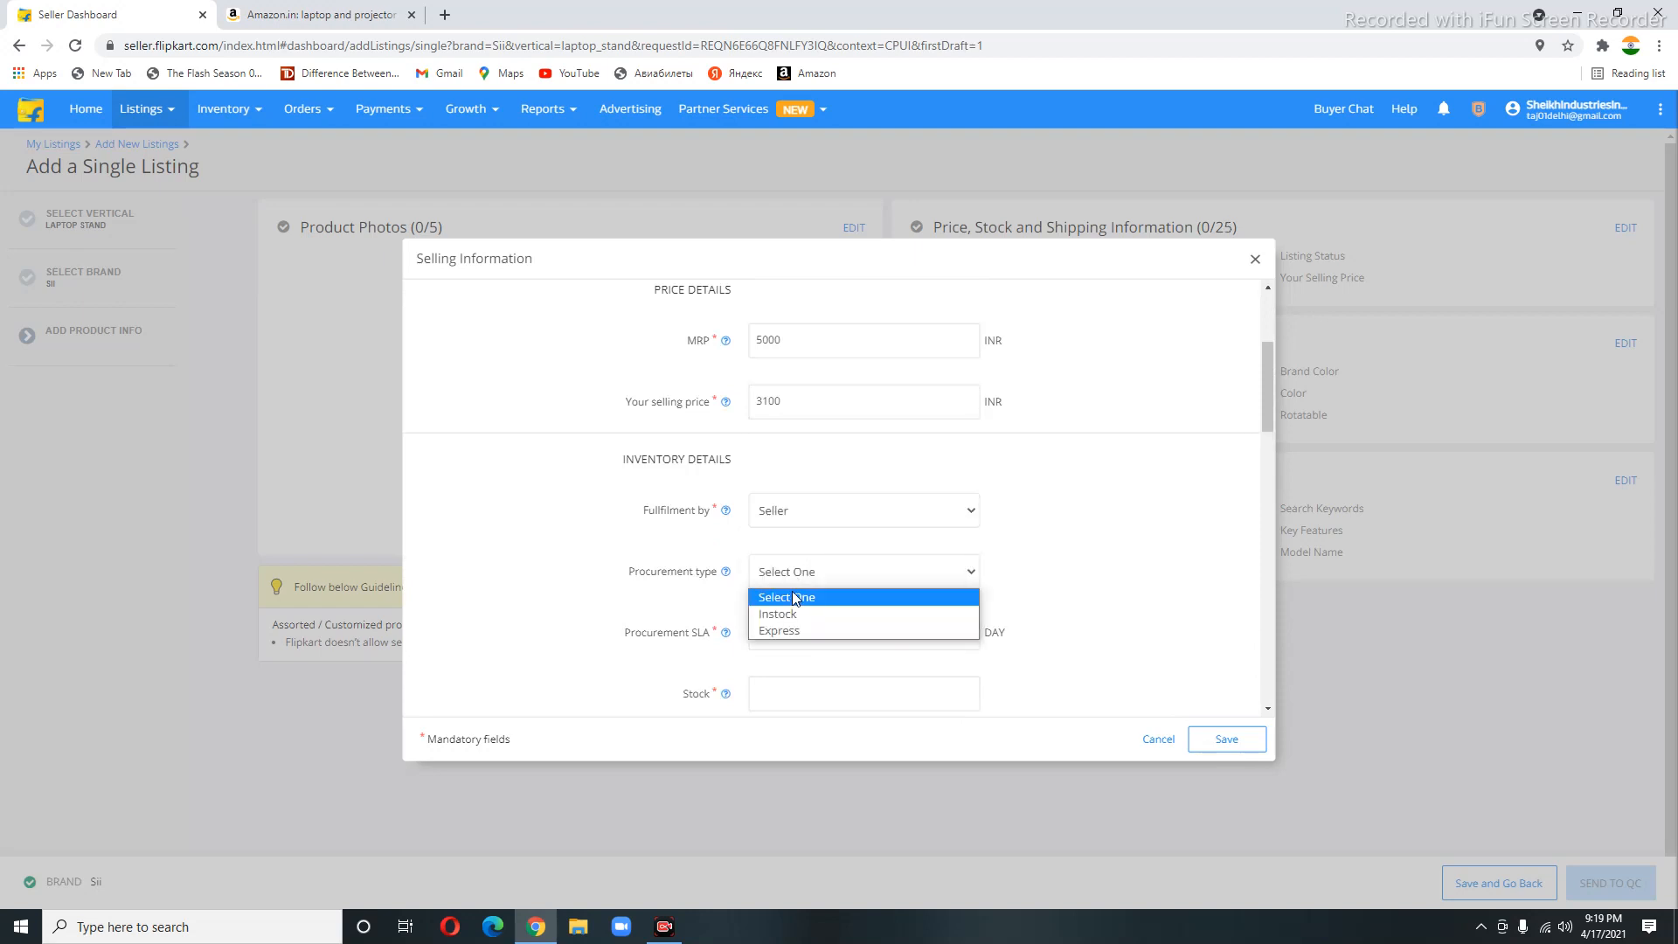
pyautogui.click(785, 612)
# Set the procurement SLA to 1 day and the stock to 10
pyautogui.click(780, 635)
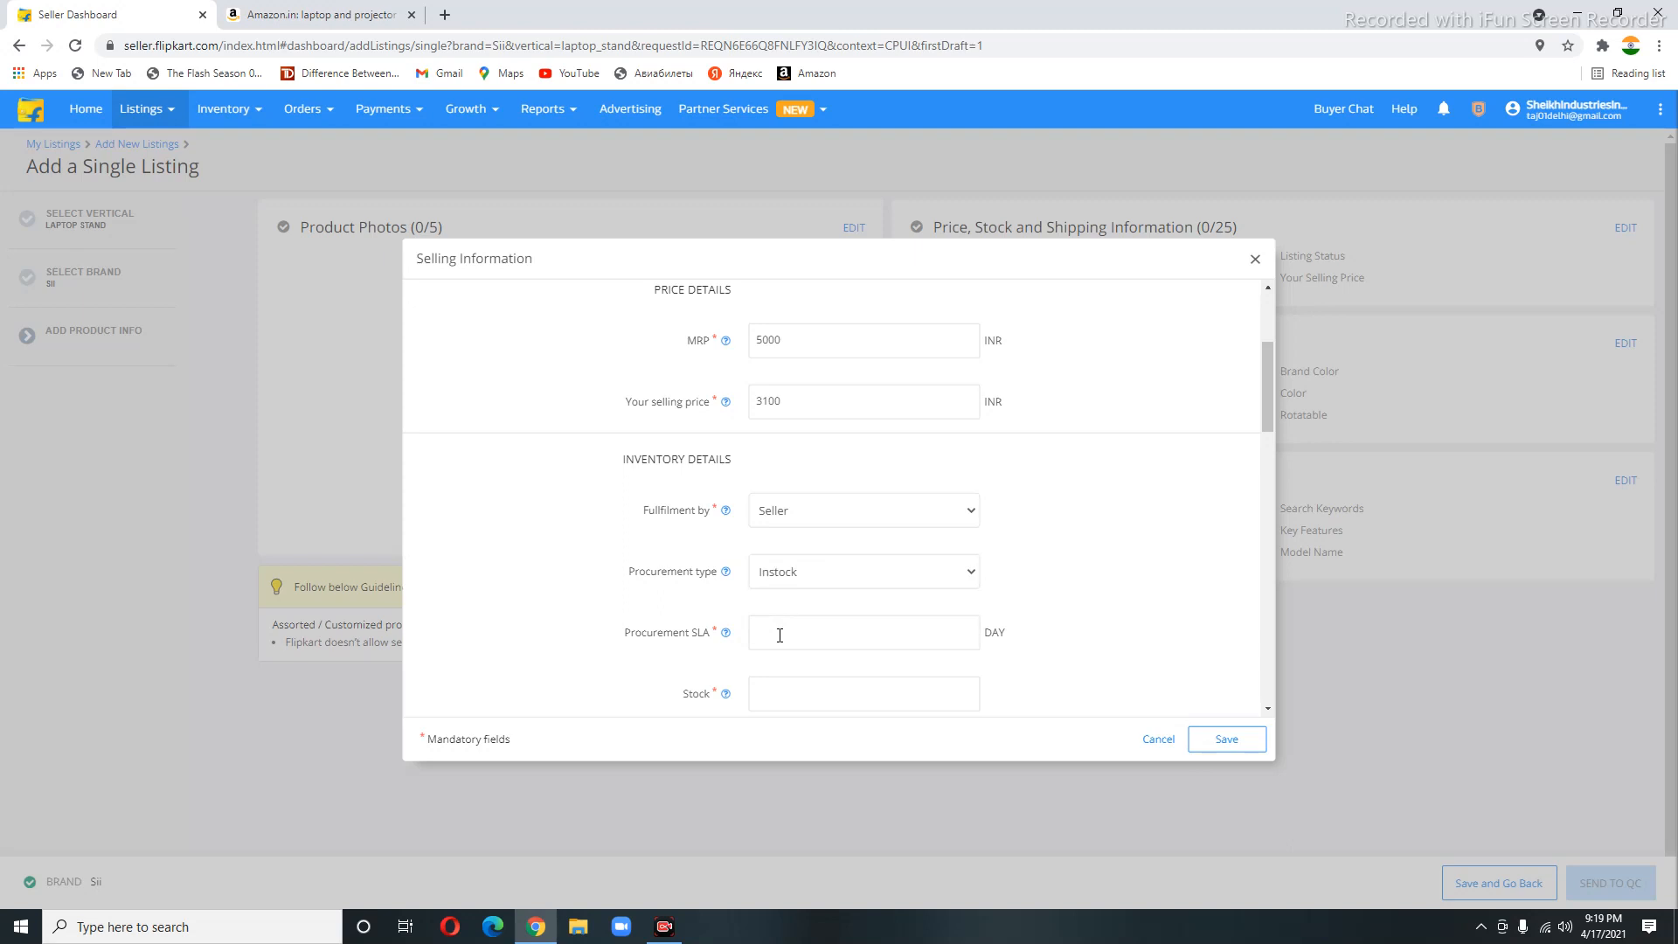
pyautogui.write('1')
pyautogui.scroll(-2, 921, 623)
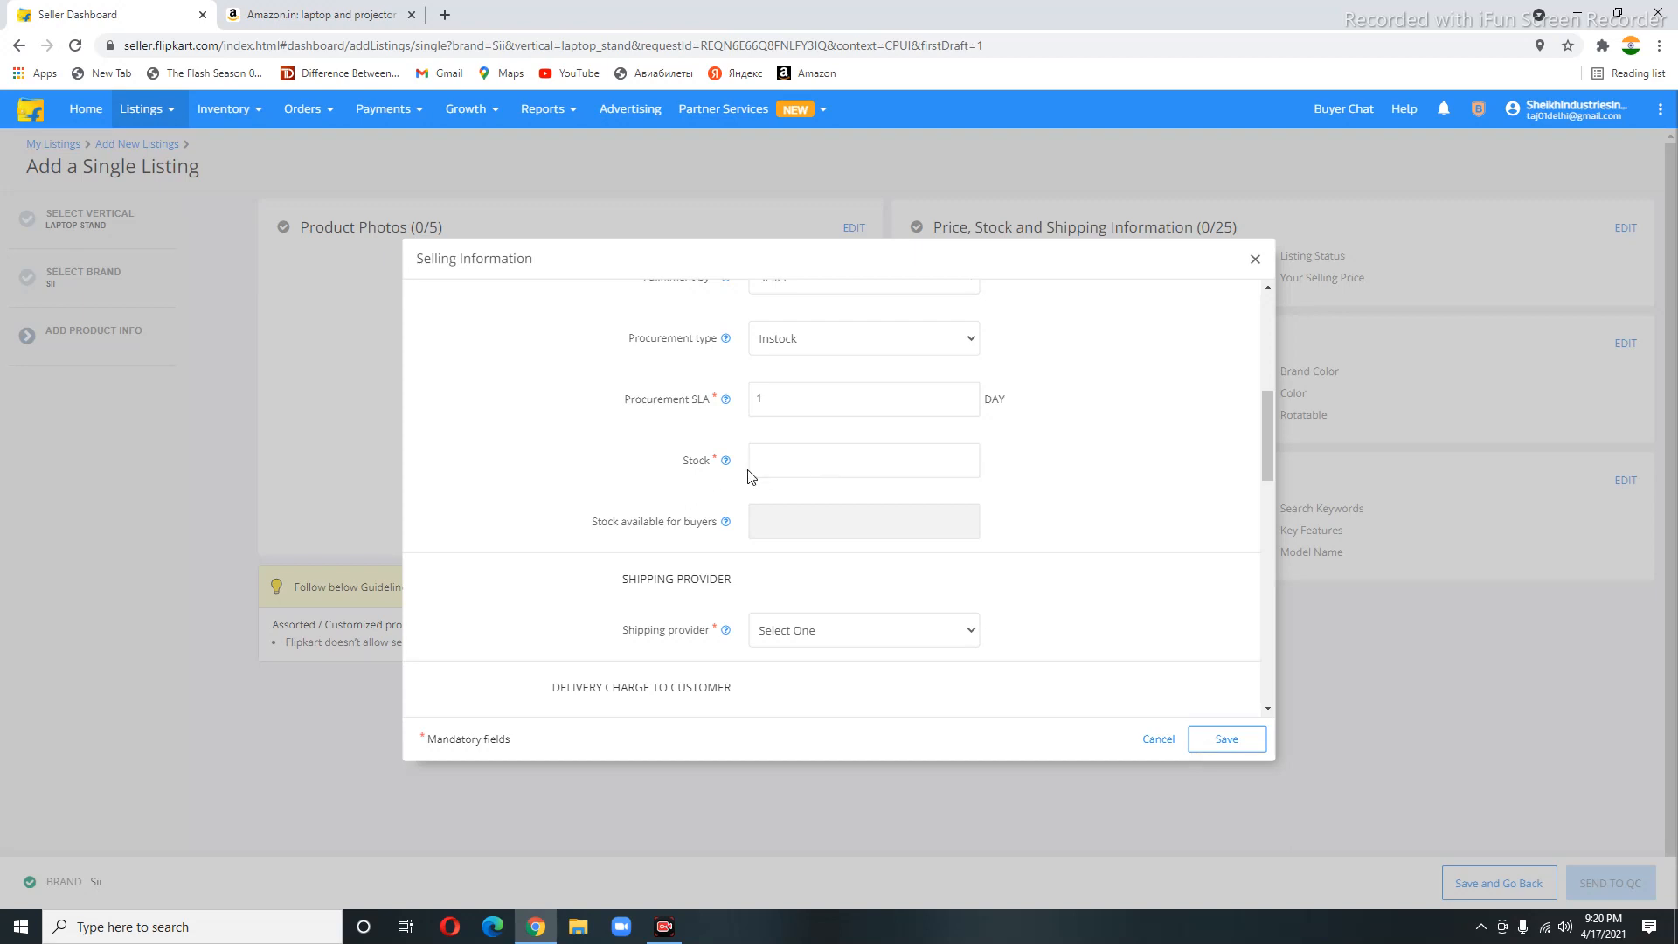
pyautogui.write('10')
# Set the shipping provider to Flipkart
pyautogui.click(822, 630)
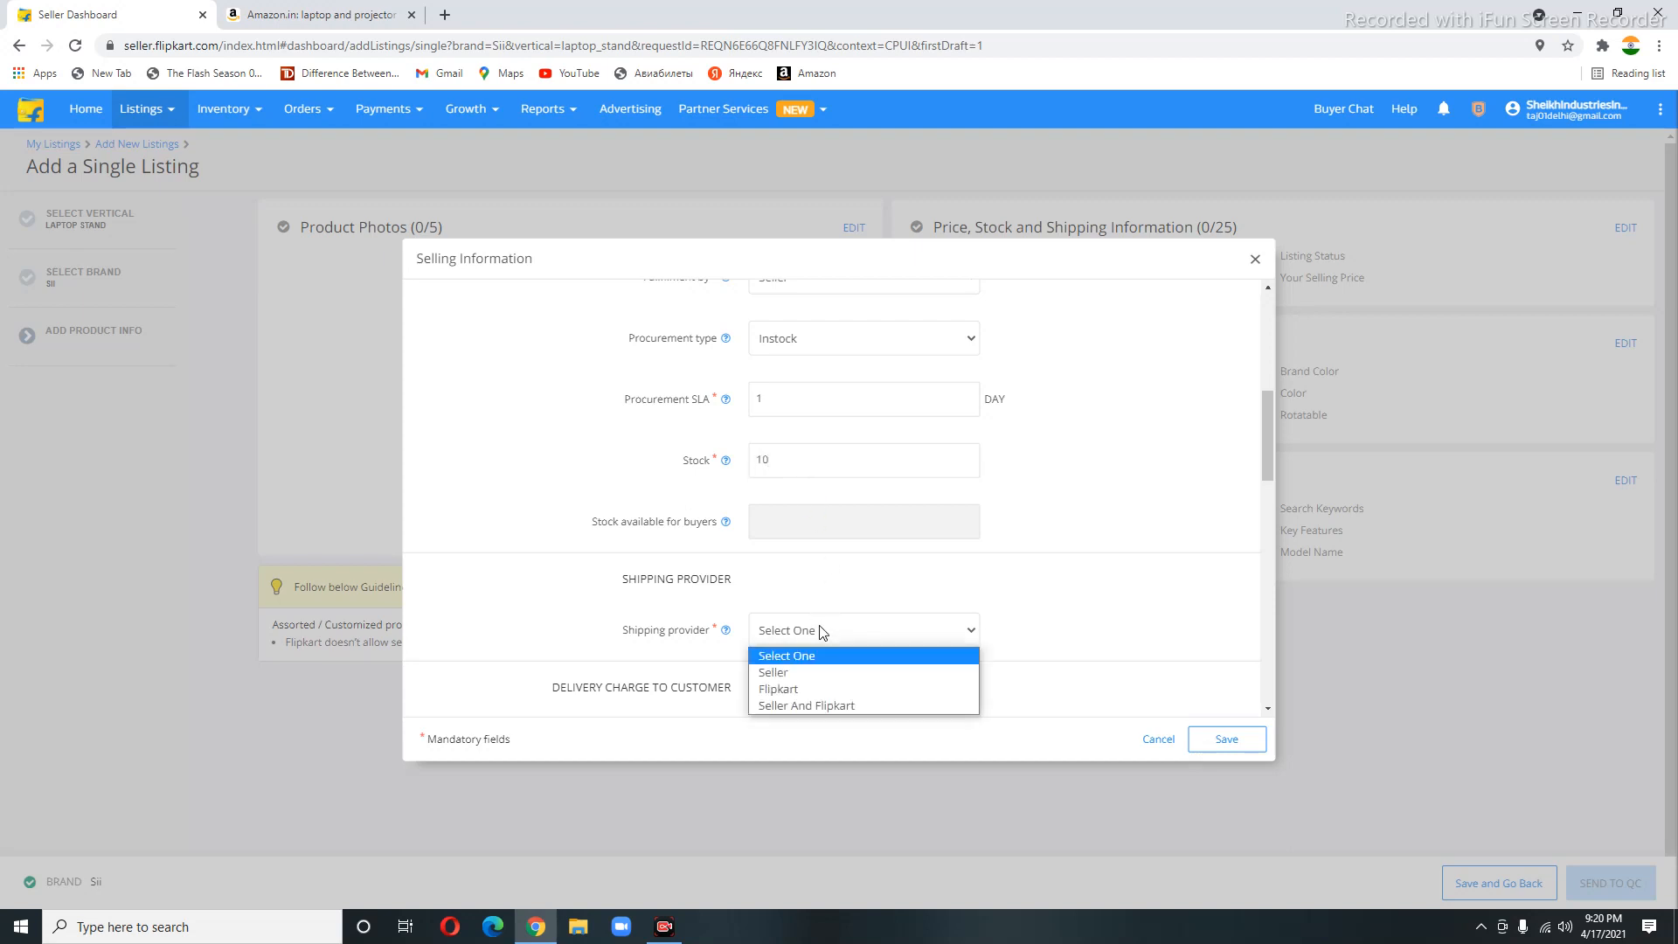
pyautogui.click(792, 690)
pyautogui.scroll(-3, 953, 625)
pyautogui.click(826, 400)
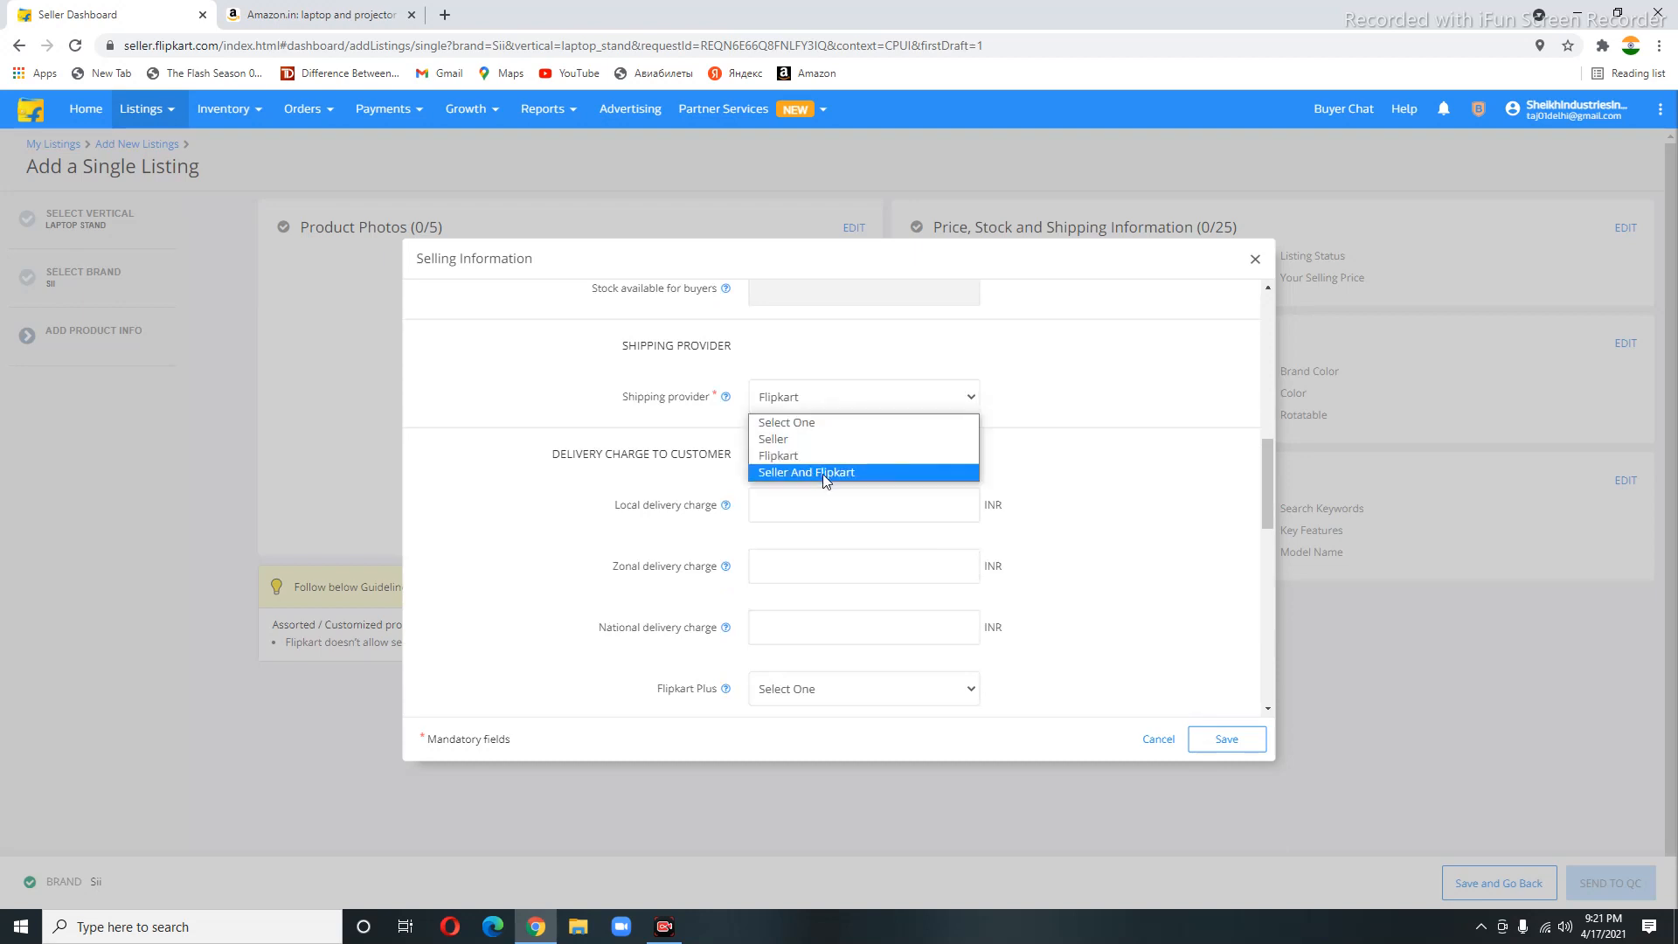
pyautogui.click(812, 456)
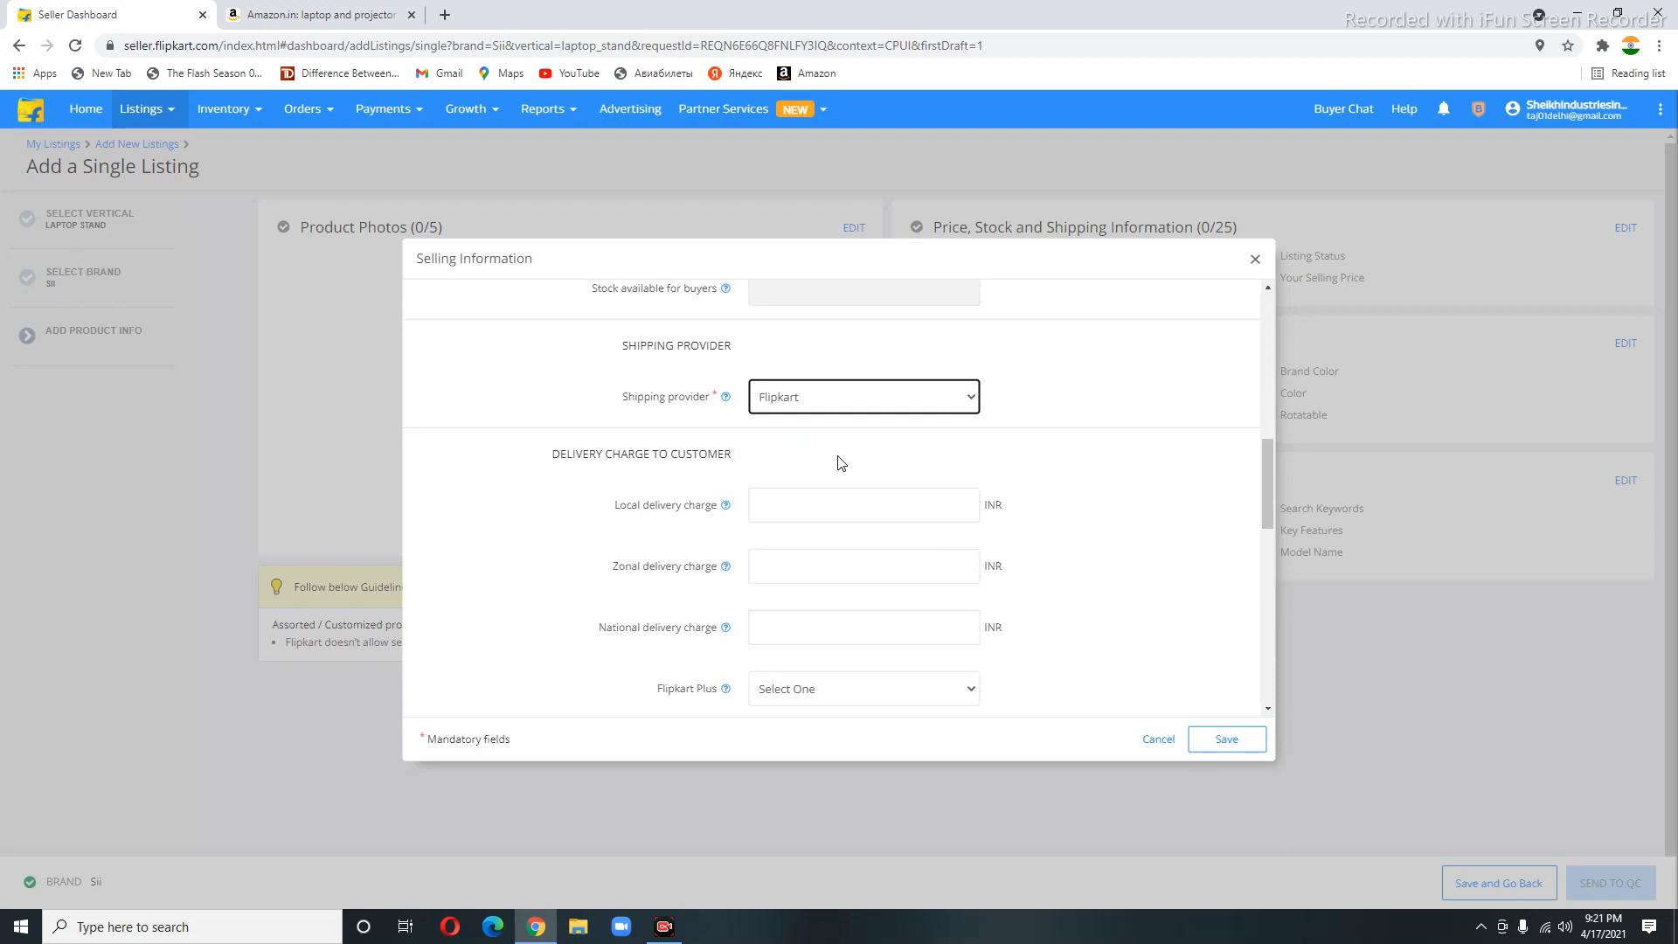
# Enter delivery charges of 30 INR local, 40 INR zonal and 50 INR national
pyautogui.scroll(-2, 1041, 466)
pyautogui.scroll(-1, 1041, 466)
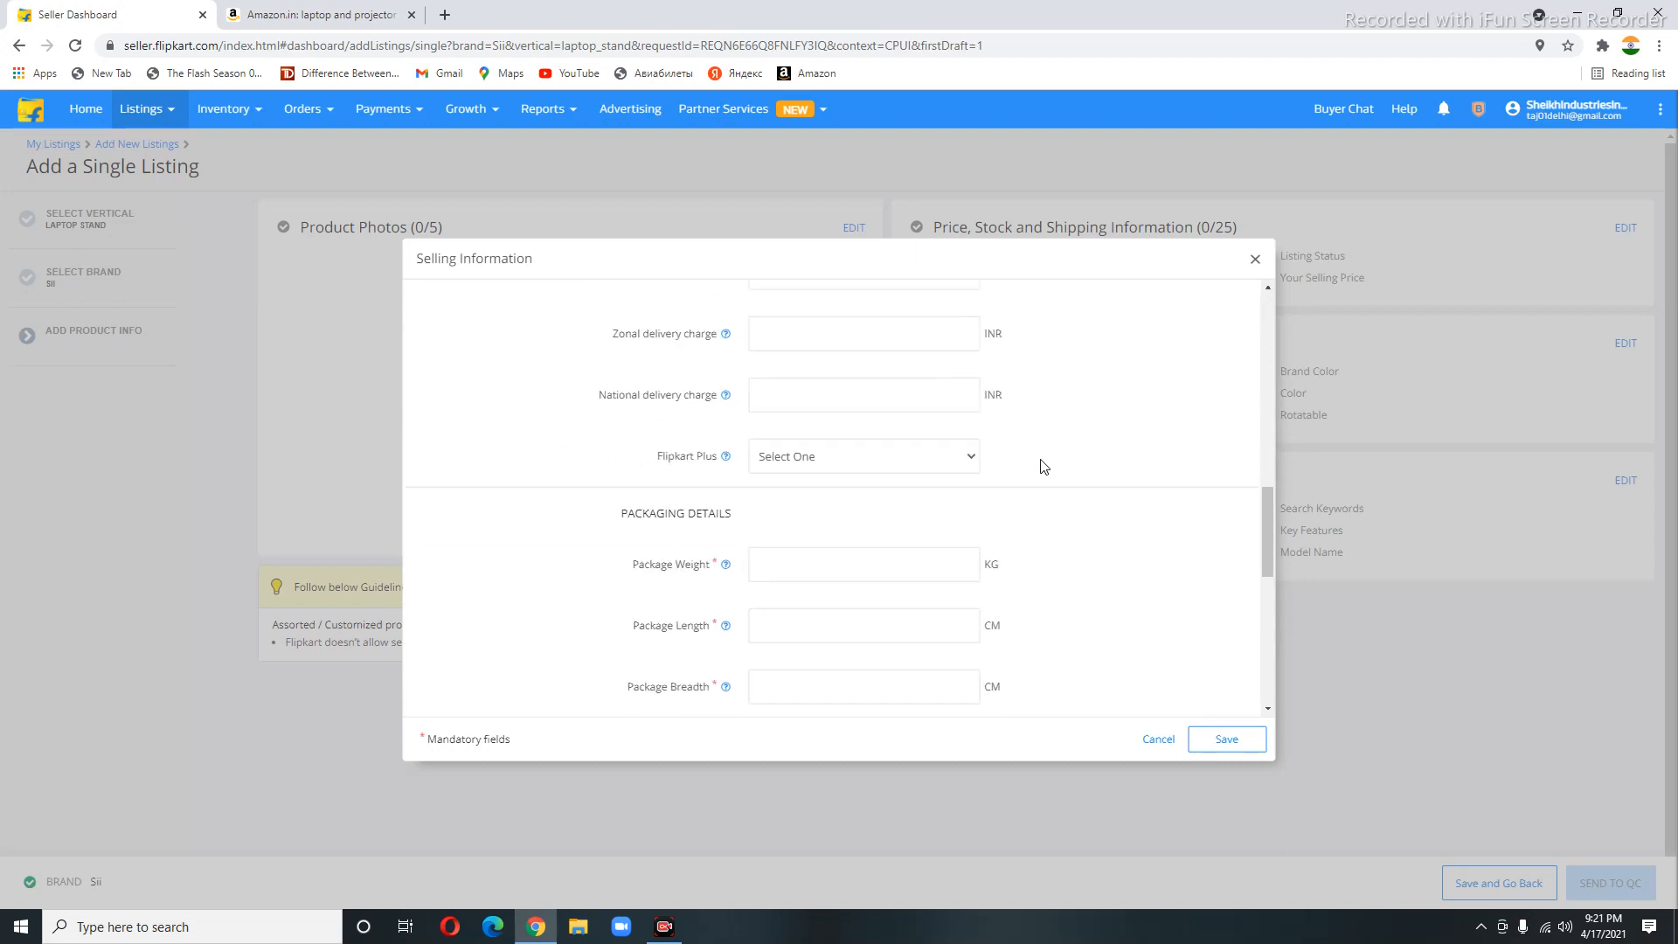
pyautogui.scroll(3, 1043, 466)
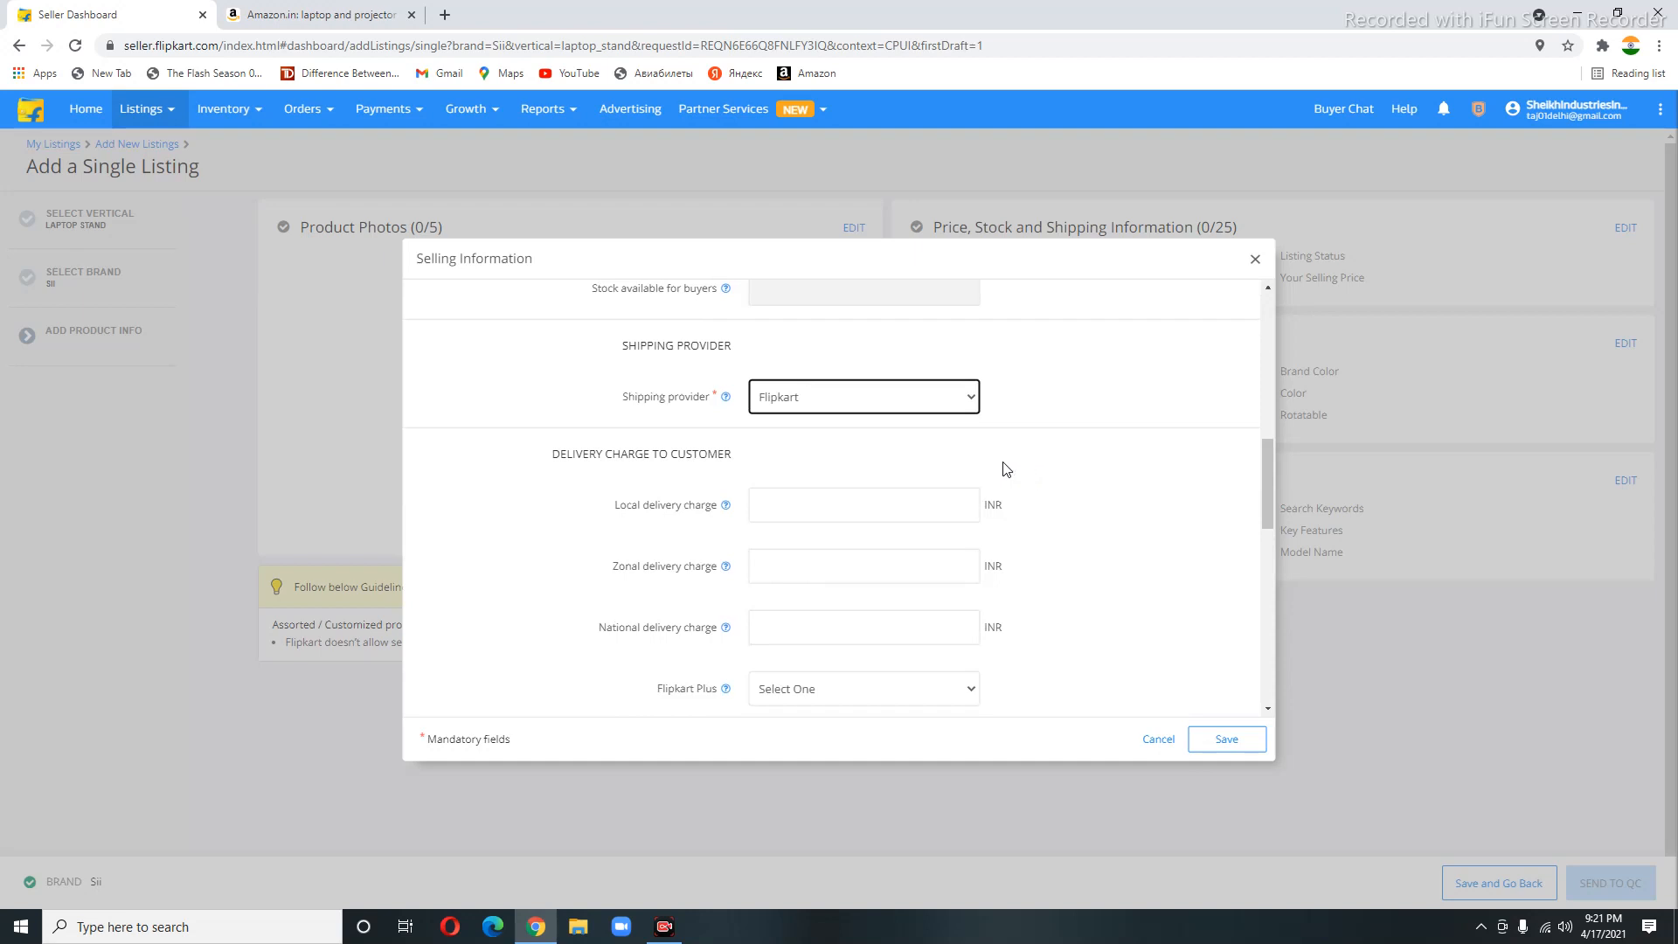
pyautogui.click(818, 510)
pyautogui.write('30')
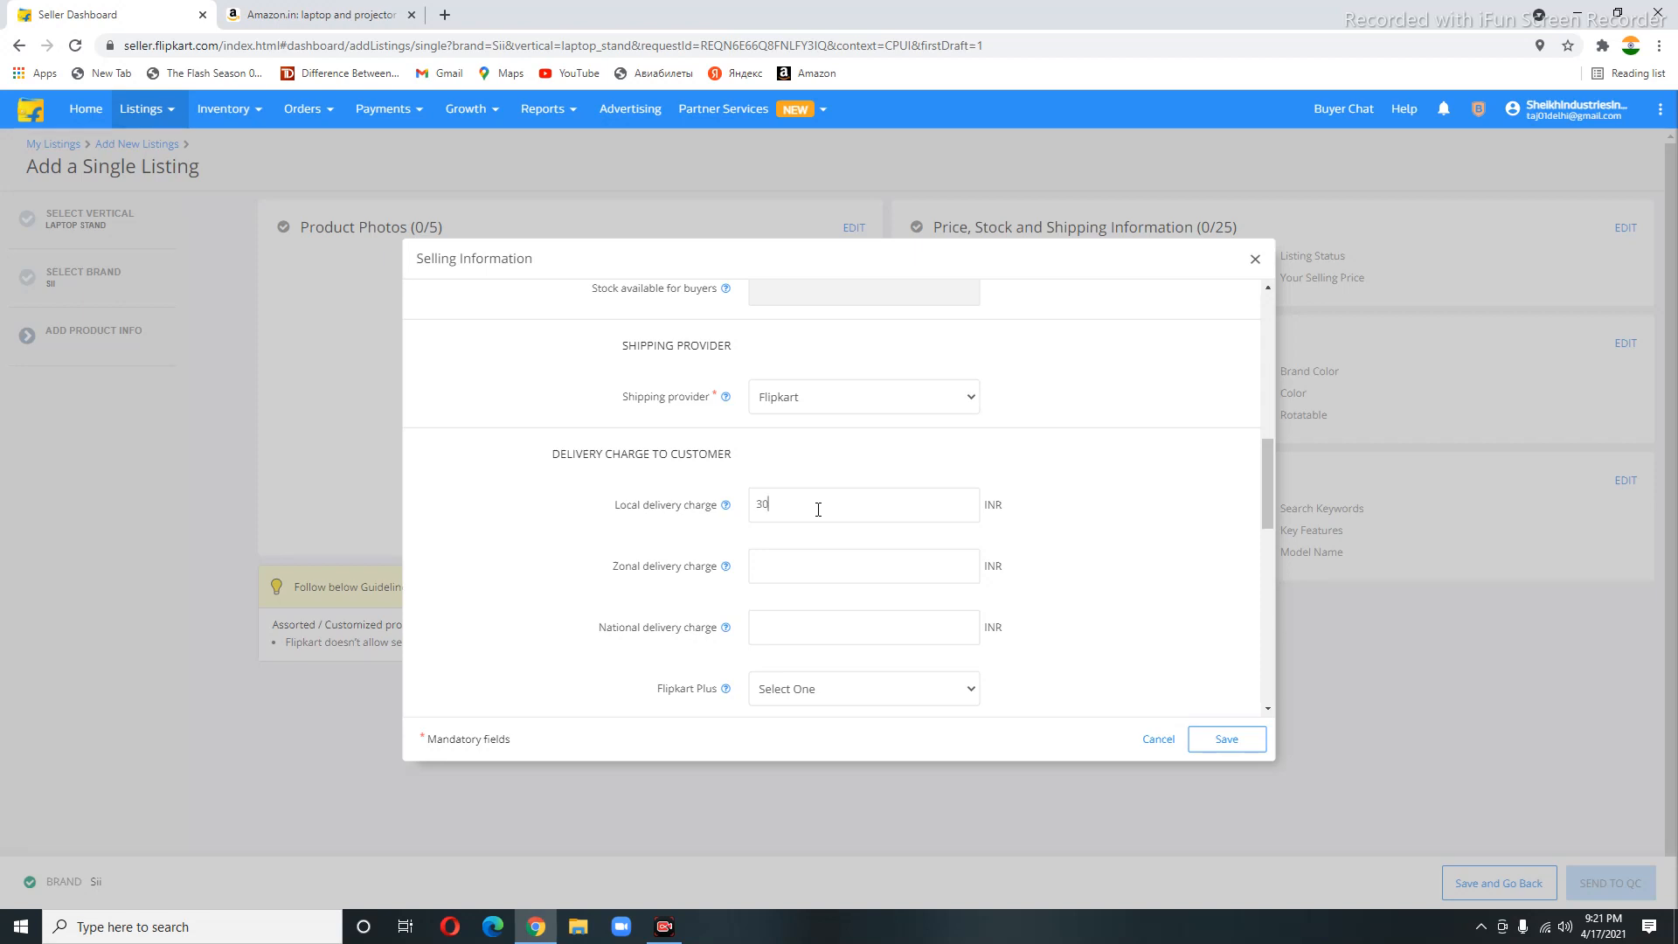
pyautogui.press('Tab')
pyautogui.write('40')
pyautogui.press('Tab')
pyautogui.write('50')
pyautogui.press('Tab')
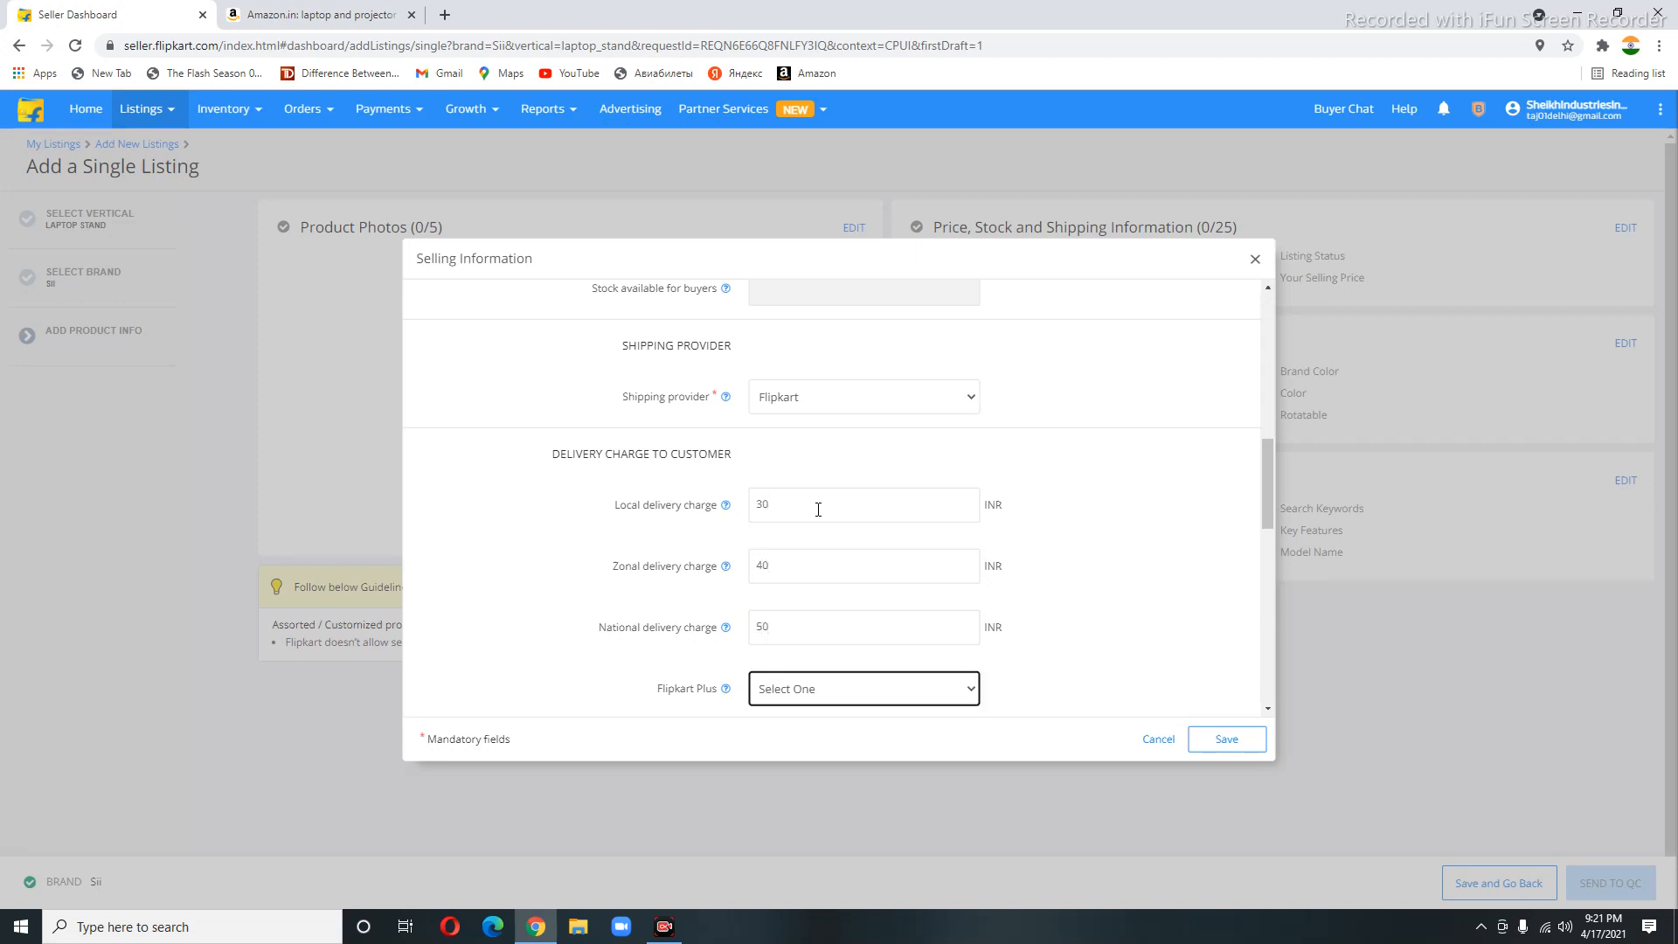
pyautogui.hotkey('alt', 'Down')
pyautogui.press('Escape')
# Enter the packaging details: weight 4.5 kg, length 45 cm, breadth 45 cm and height 20 cm
pyautogui.scroll(-3, 818, 510)
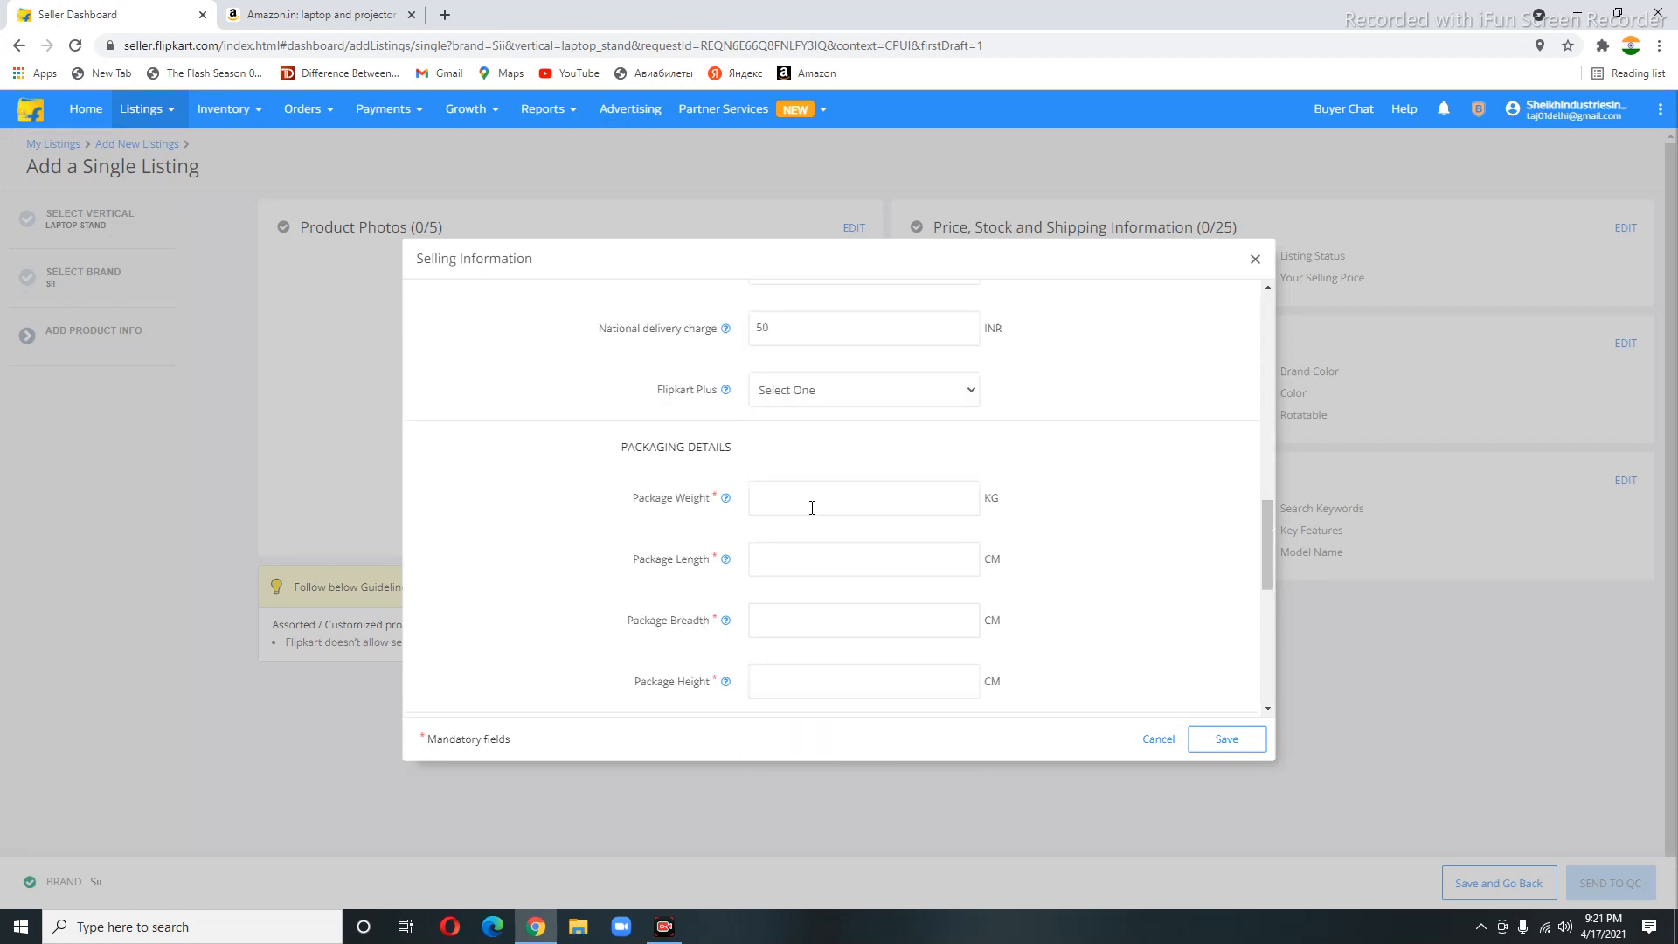
pyautogui.write('4.5')
pyautogui.write('45')
pyautogui.write('45')
pyautogui.click(826, 670)
pyautogui.write('20')
# In the tax details, enter HSN 8529 and set the tax code to GST_18
pyautogui.scroll(-3, 1040, 651)
pyautogui.click(884, 553)
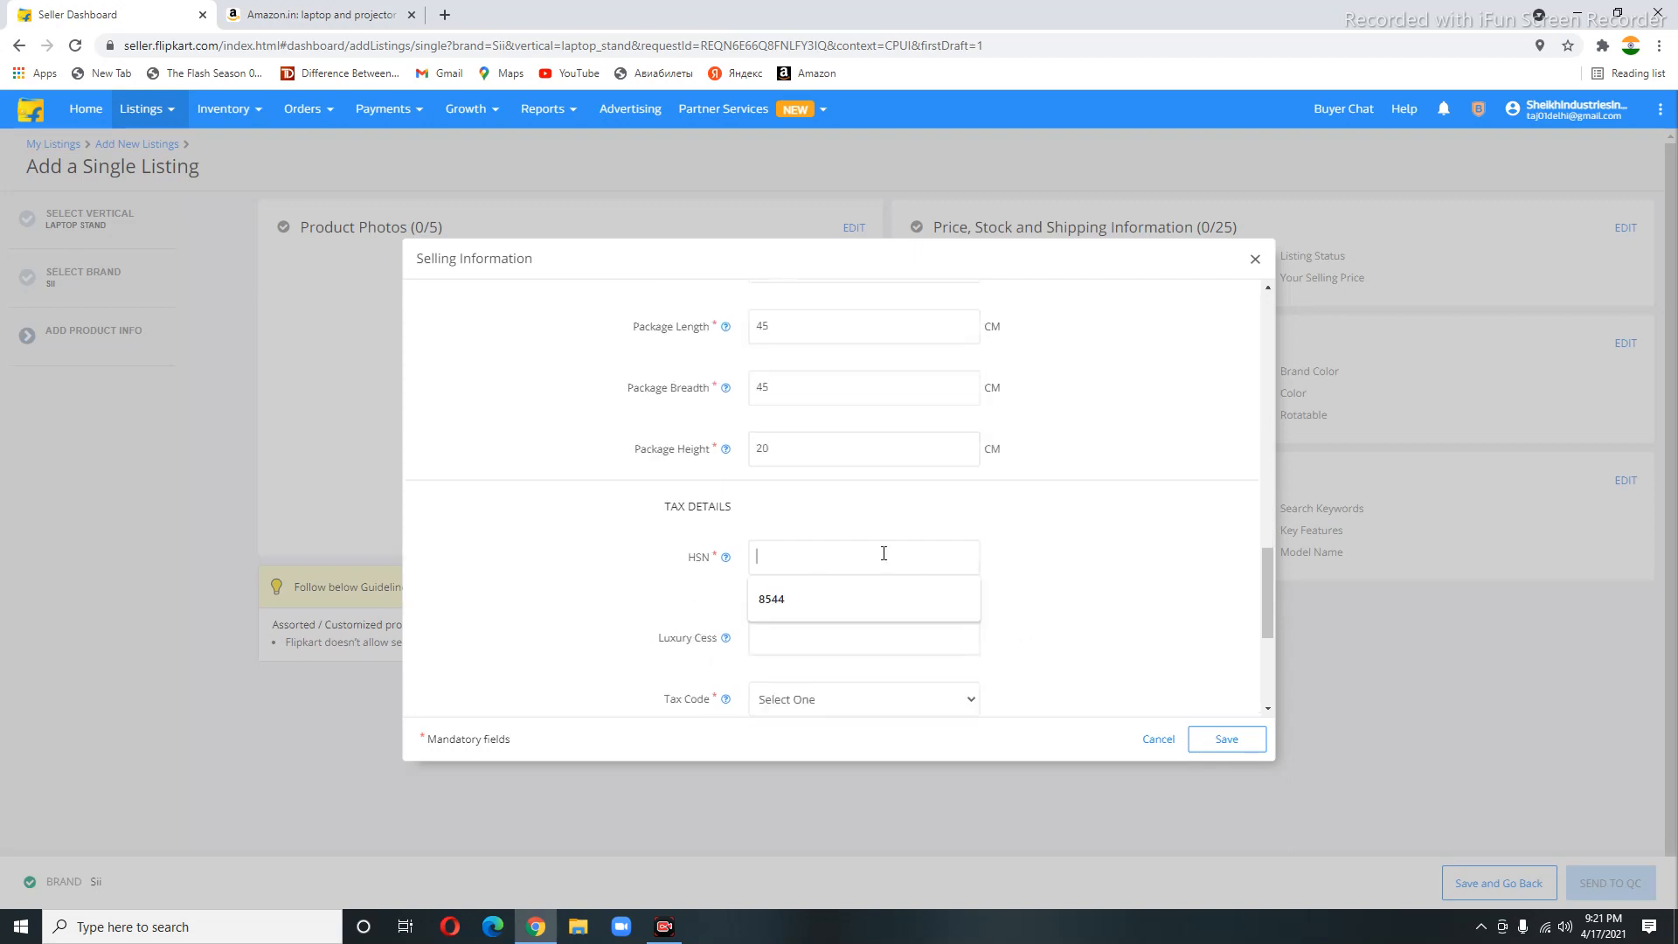
pyautogui.write('8529')
pyautogui.scroll(-3, 903, 627)
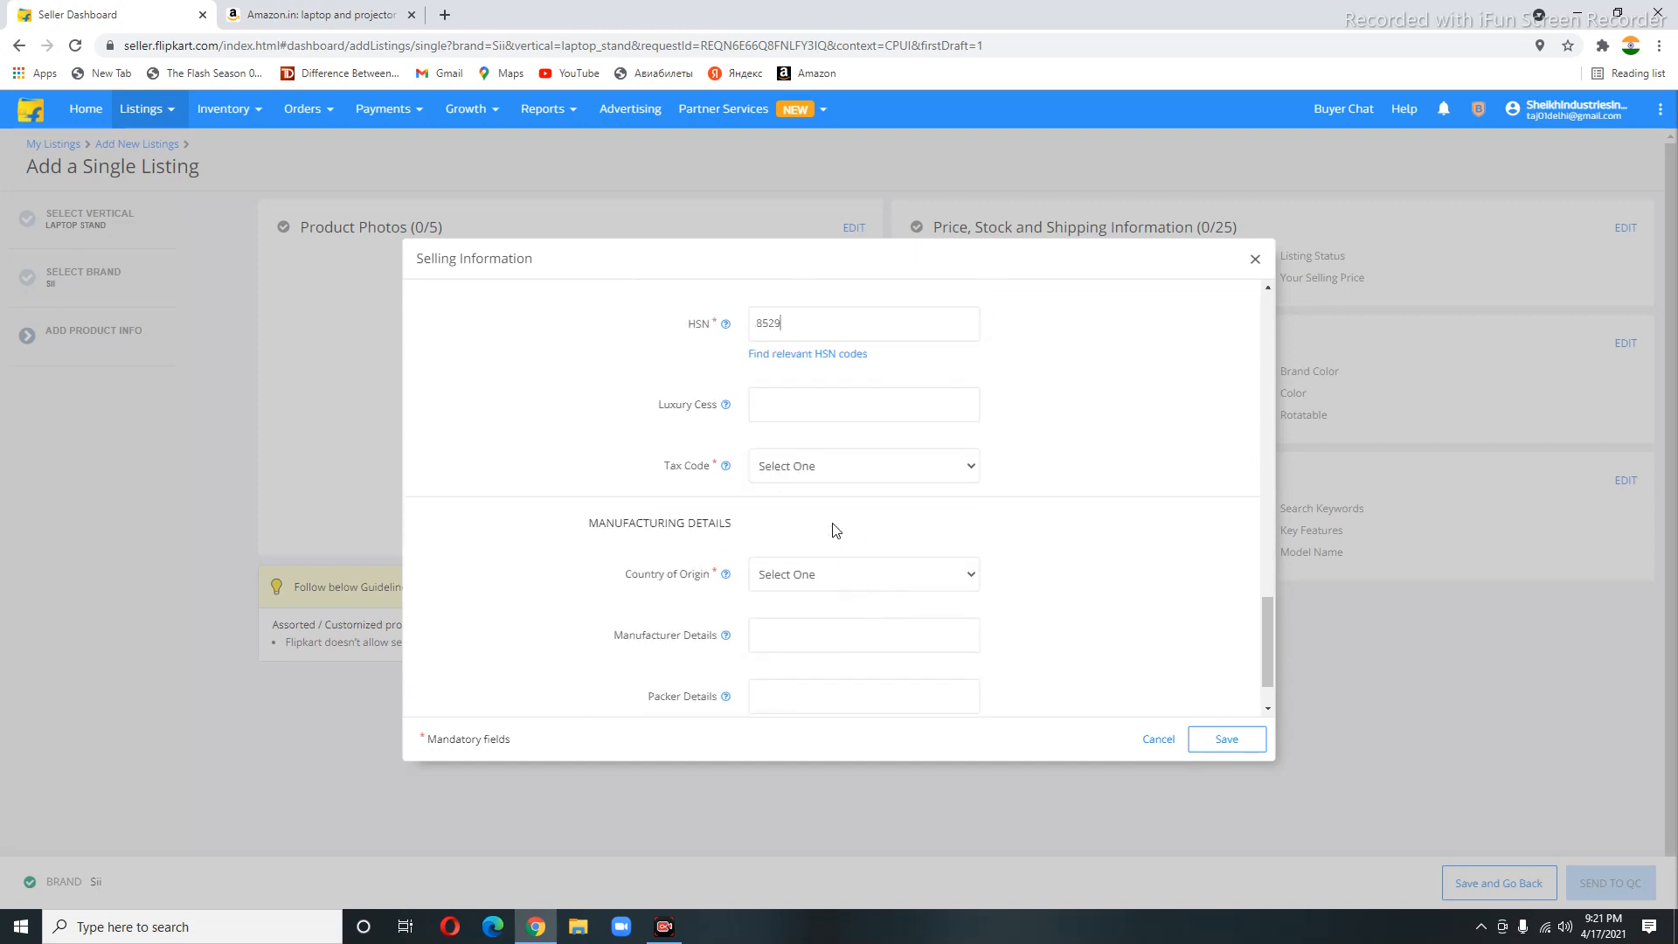
pyautogui.click(822, 465)
pyautogui.click(789, 574)
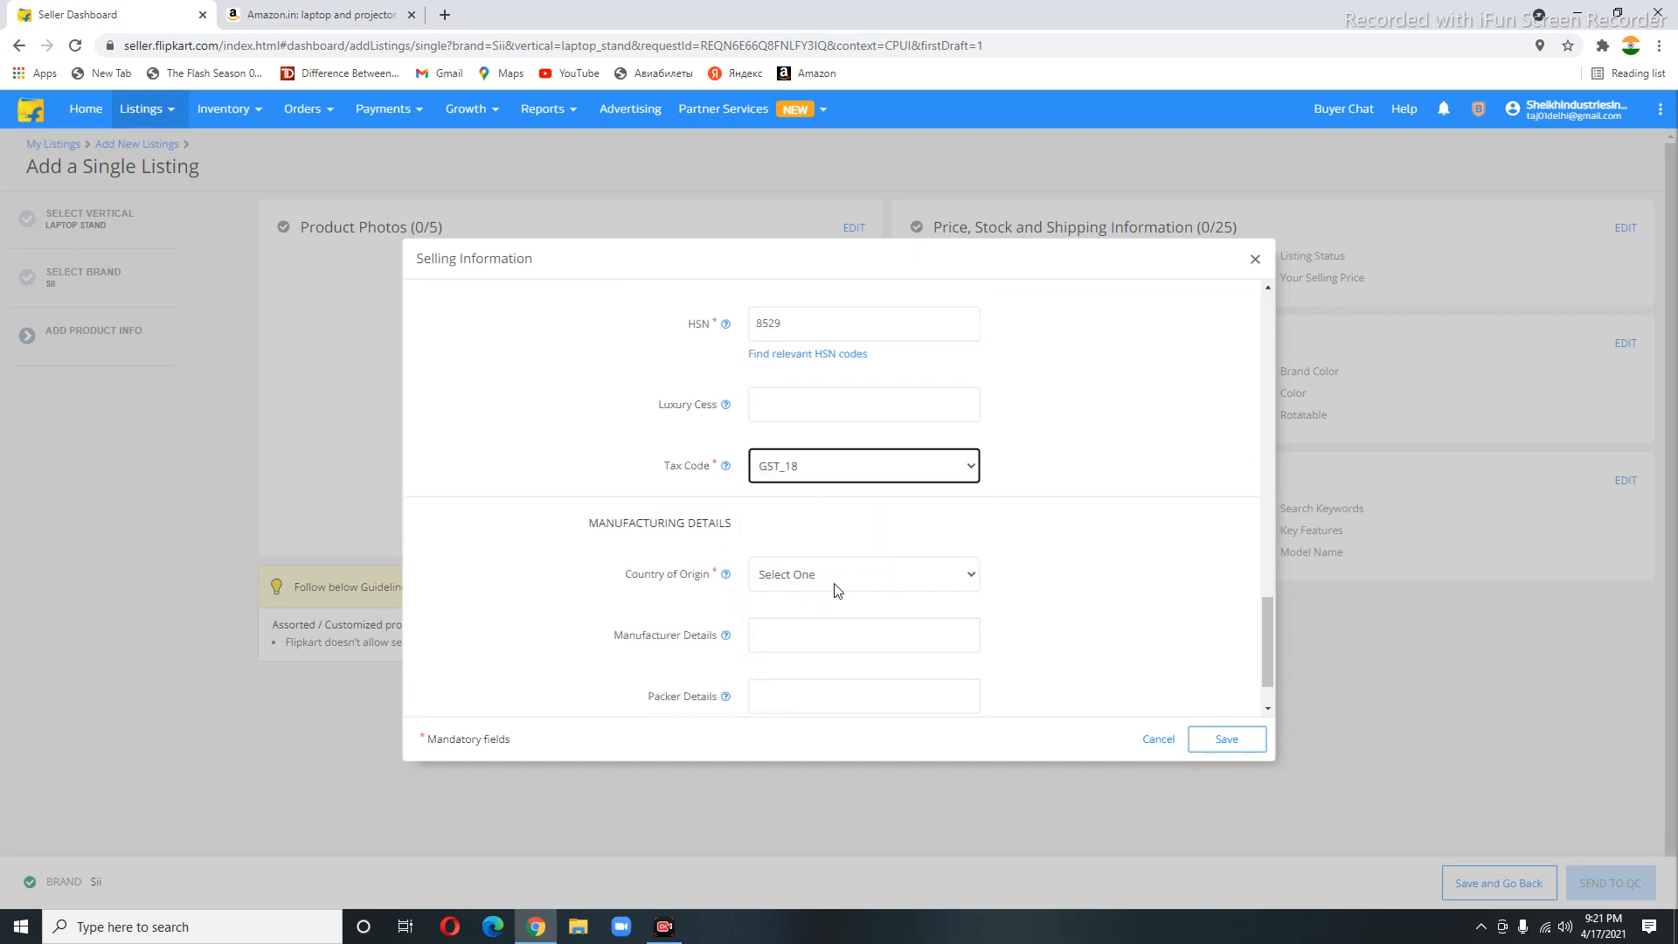
# Set the country of origin to India and enter "Sheikh Industries India" as the manufacturer details
pyautogui.click(831, 585)
pyautogui.write('india')
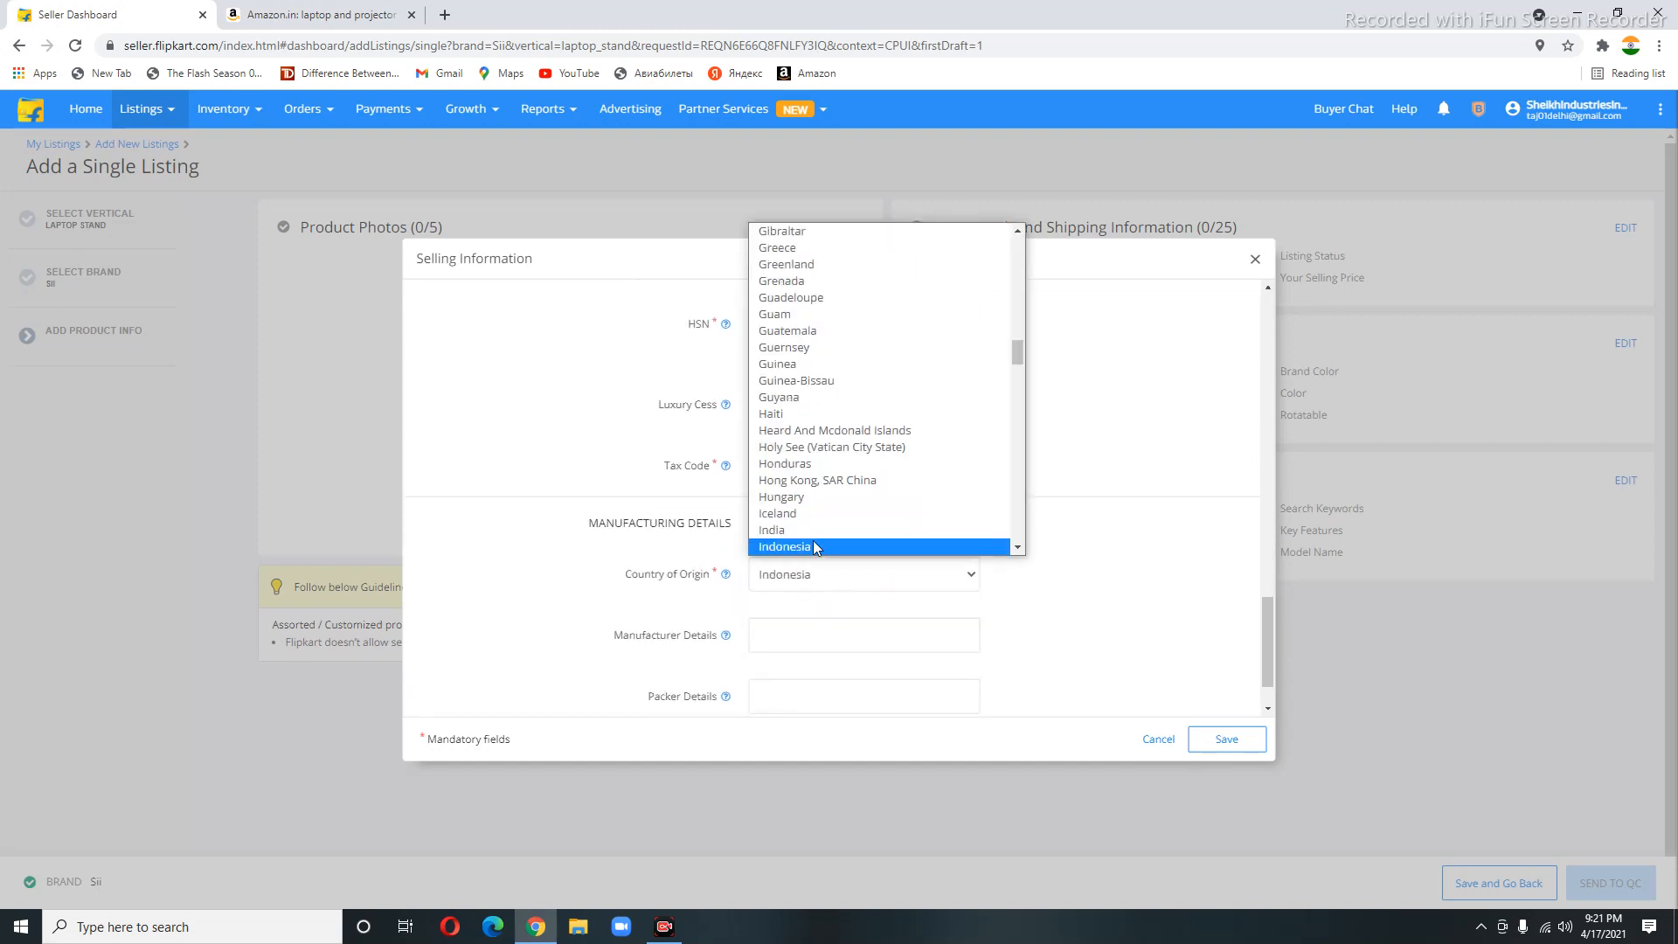
pyautogui.click(813, 545)
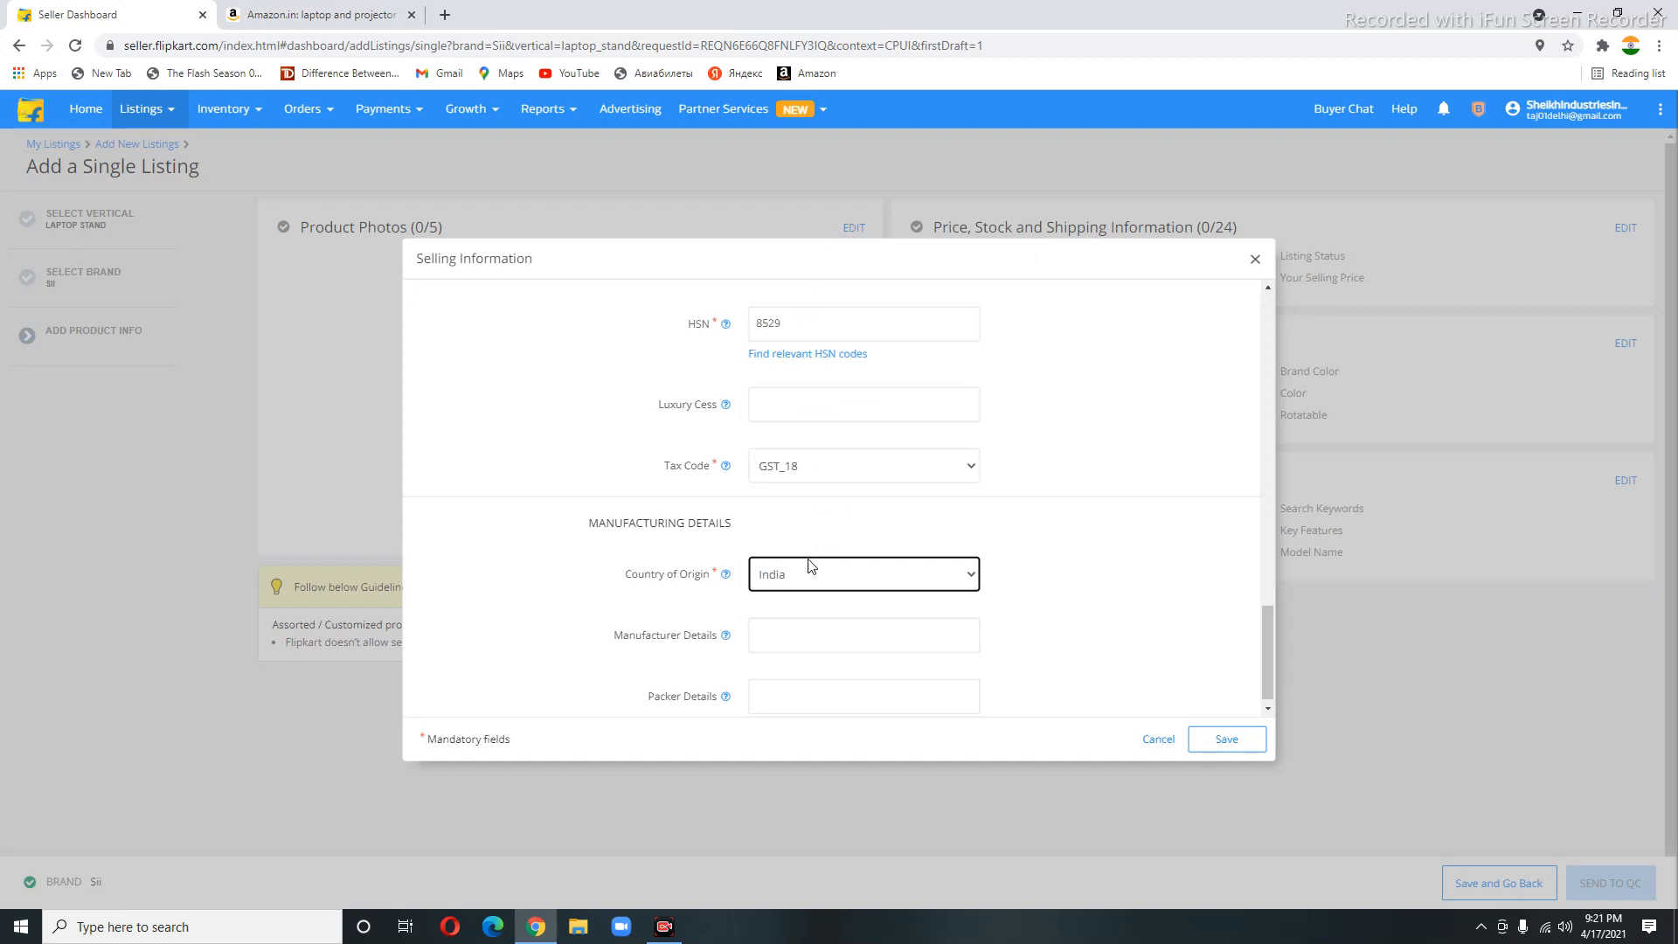
pyautogui.click(819, 633)
pyautogui.write('She')
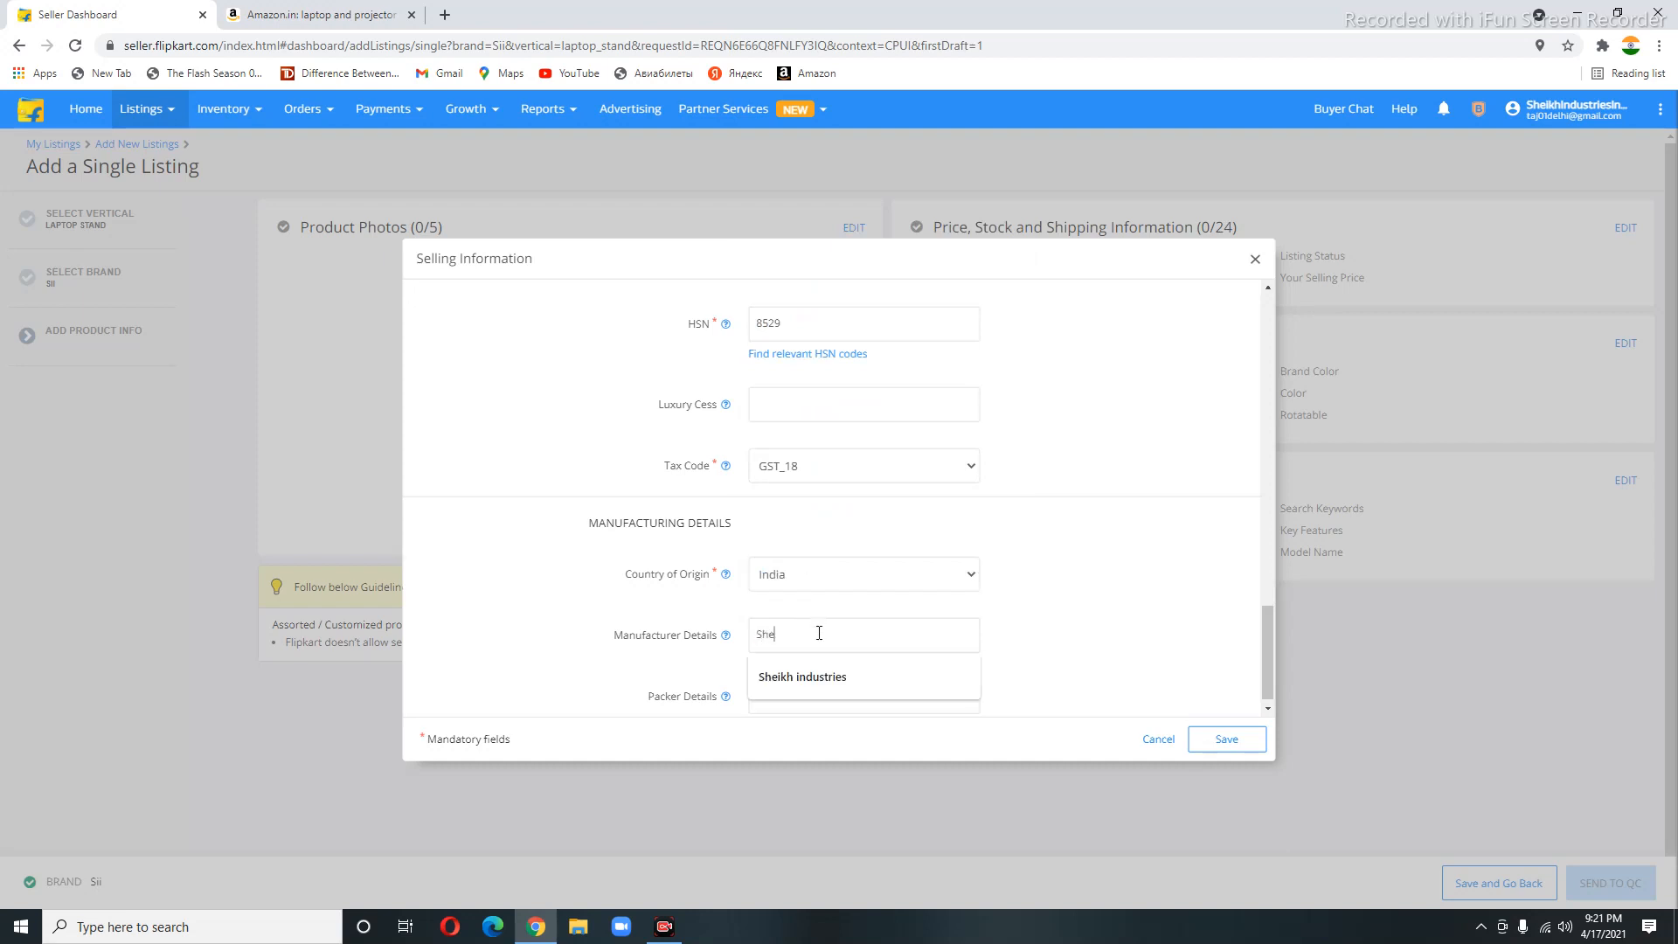
pyautogui.write('ikh Industries India')
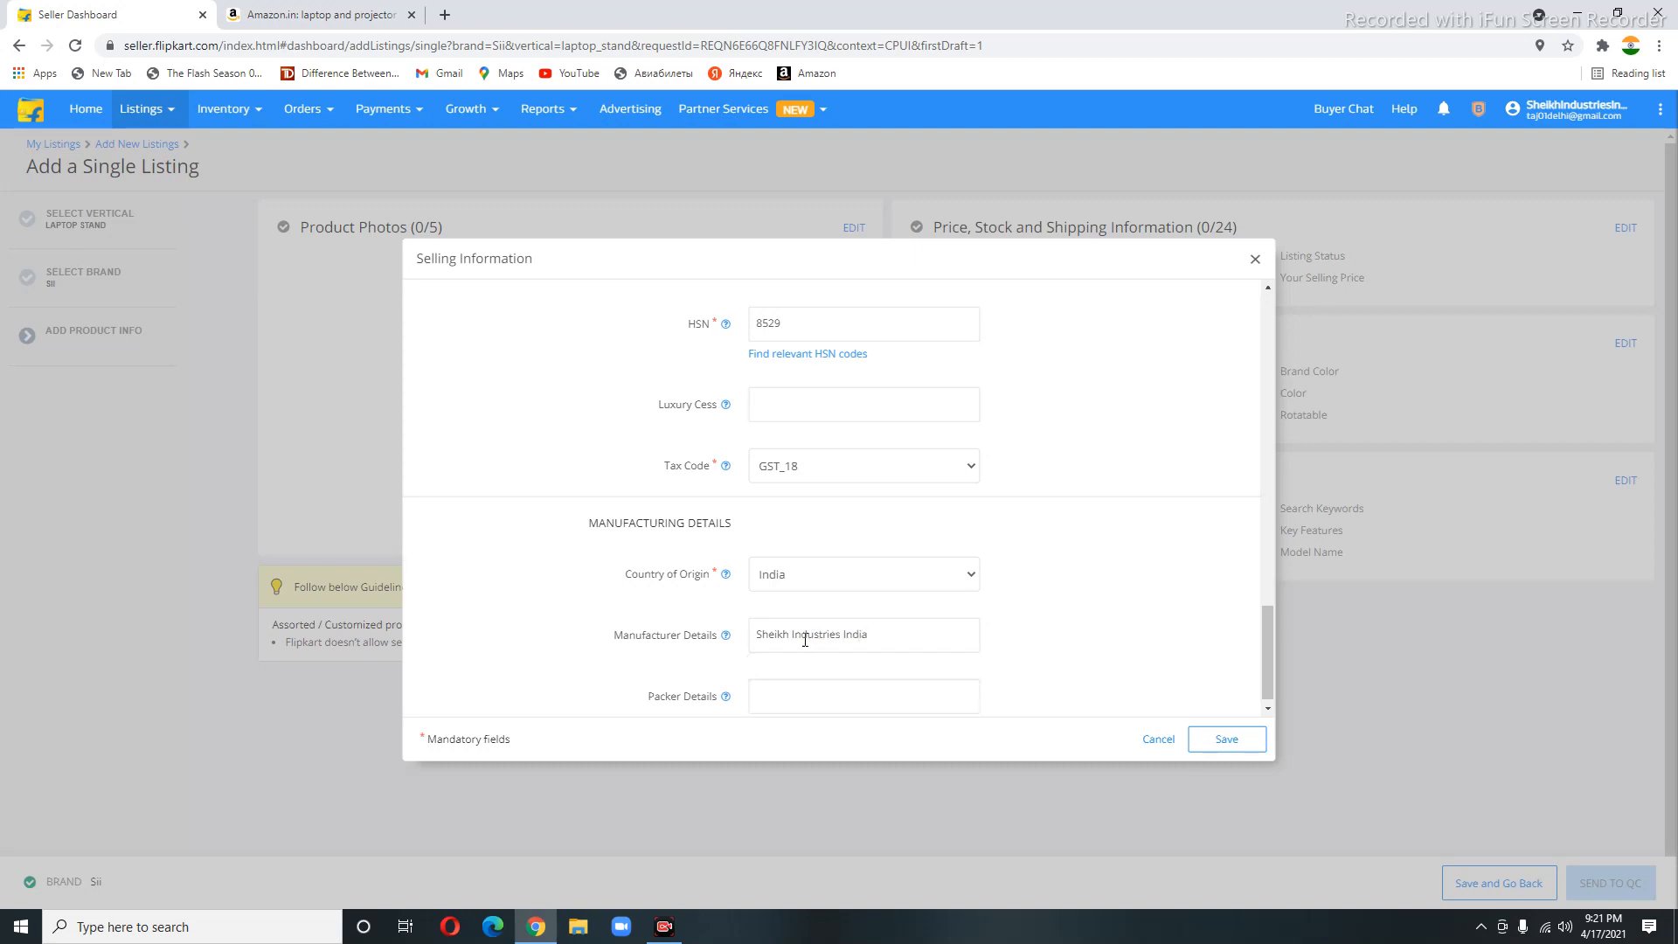
# Enter "1 stand" as the packer details and save the selling information
pyautogui.click(800, 695)
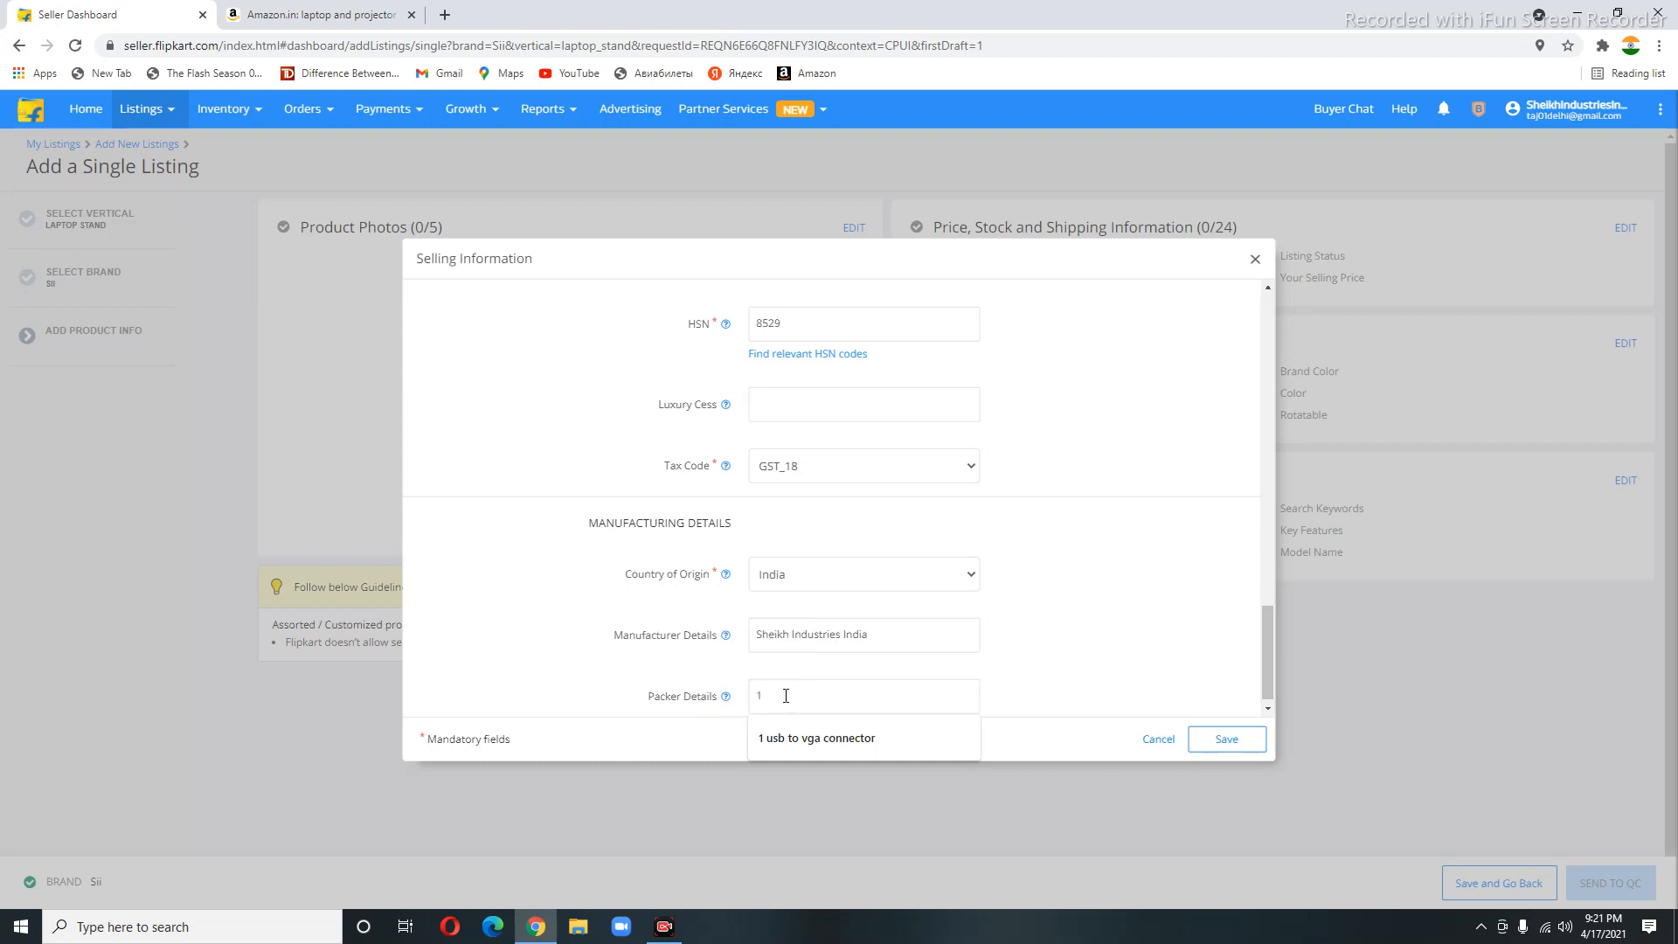
pyautogui.write('1 la')
pyautogui.press('BackSpace')
pyautogui.press('BackSpace')
pyautogui.press('BackSpace')
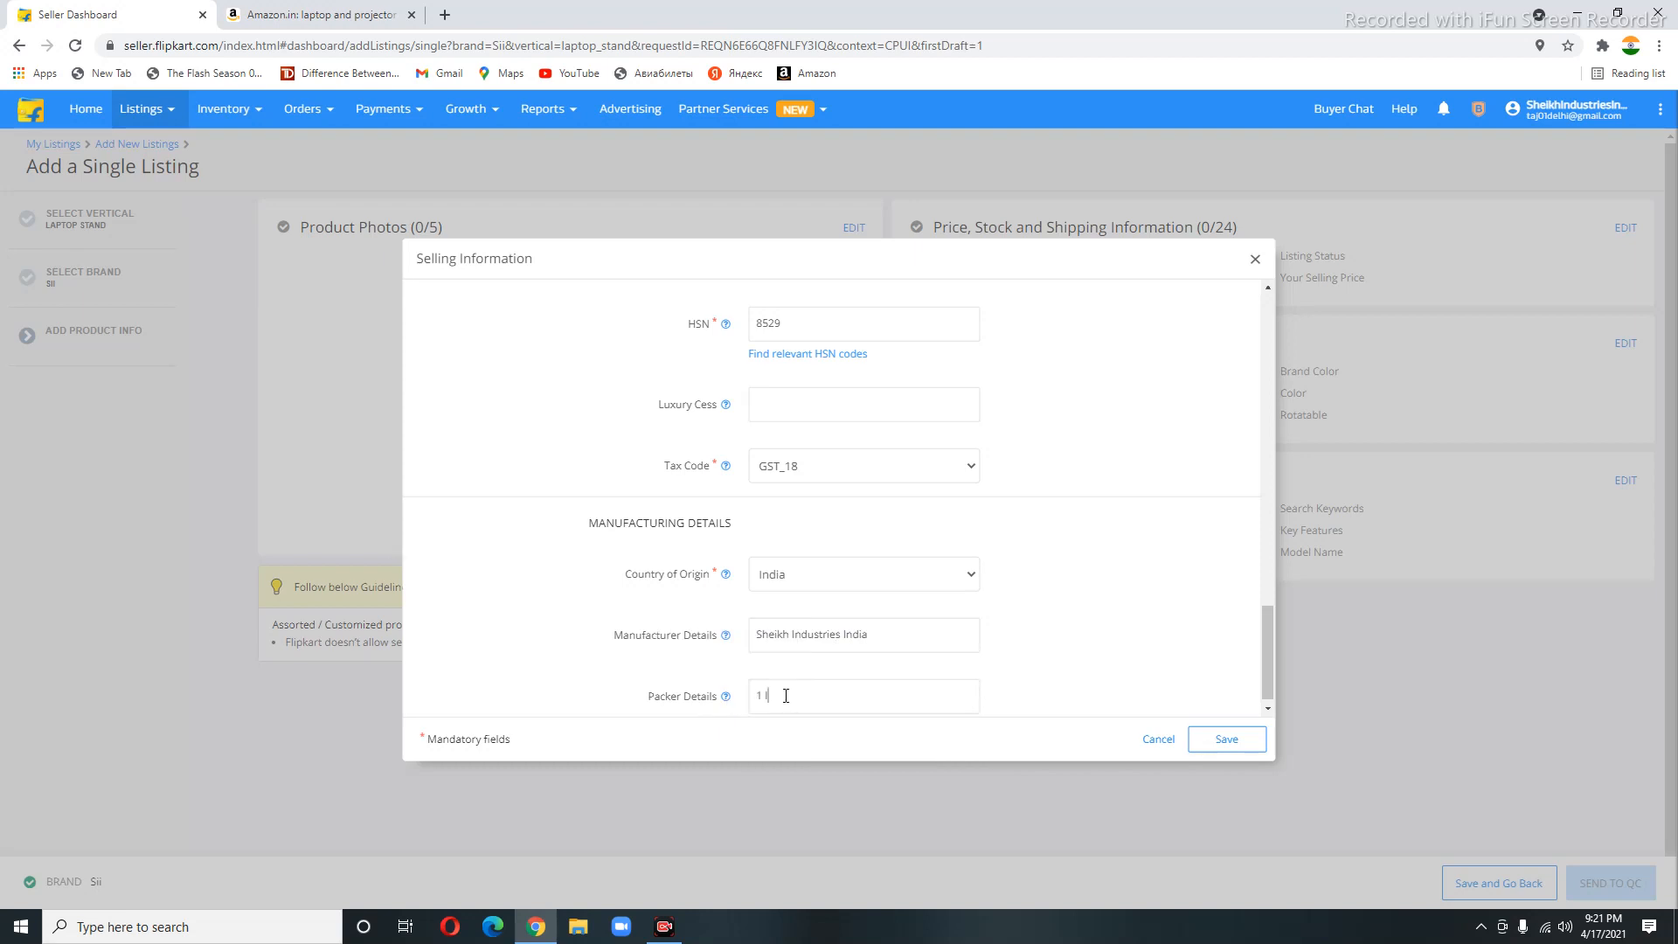
pyautogui.write('stand')
pyautogui.click(1227, 739)
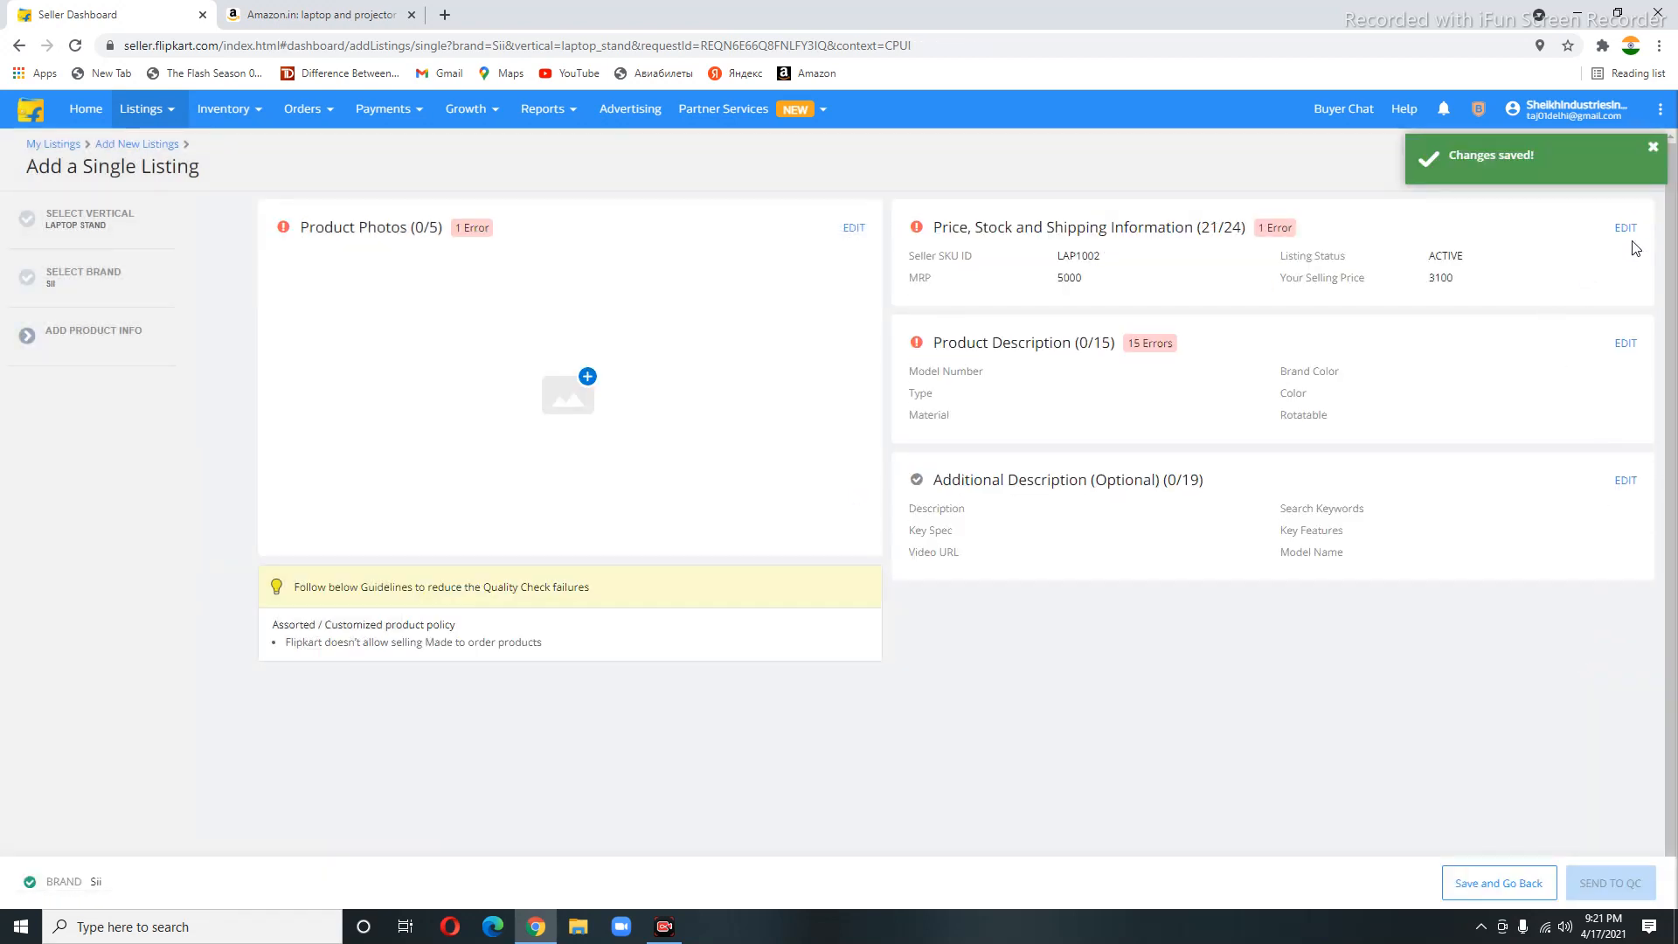
# Reopen the selling information, change the packer details to "1 laptop&projector stand", save, and dismiss the notifications
pyautogui.click(1628, 229)
pyautogui.scroll(-15, 1061, 457)
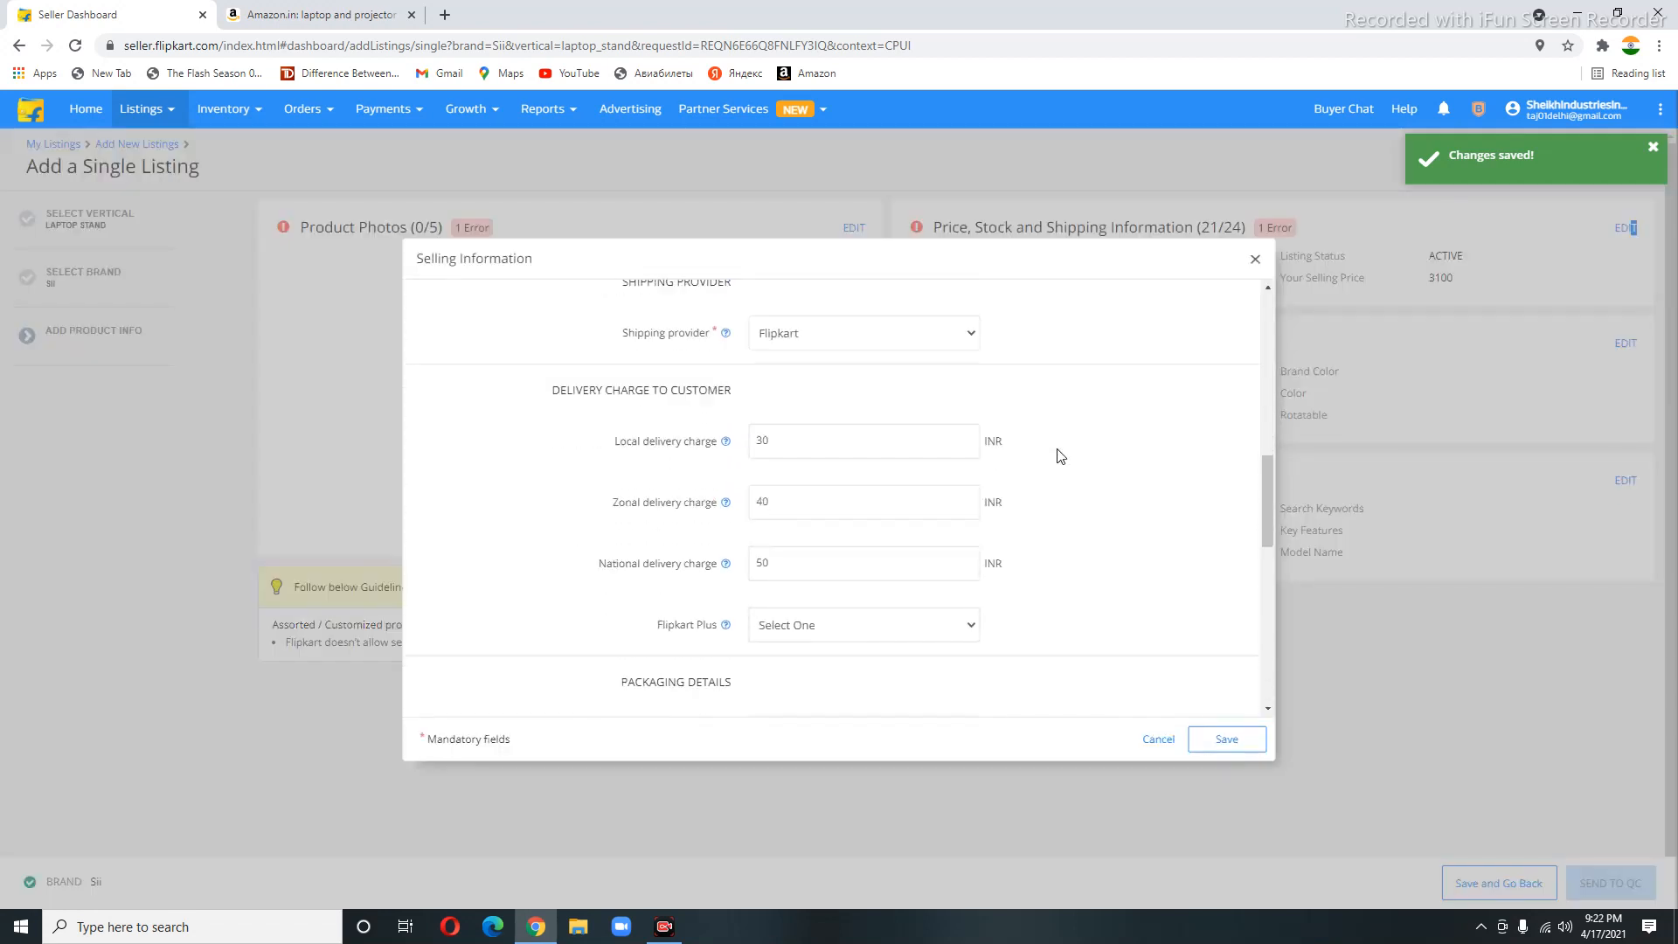
pyautogui.scroll(-1, 1061, 457)
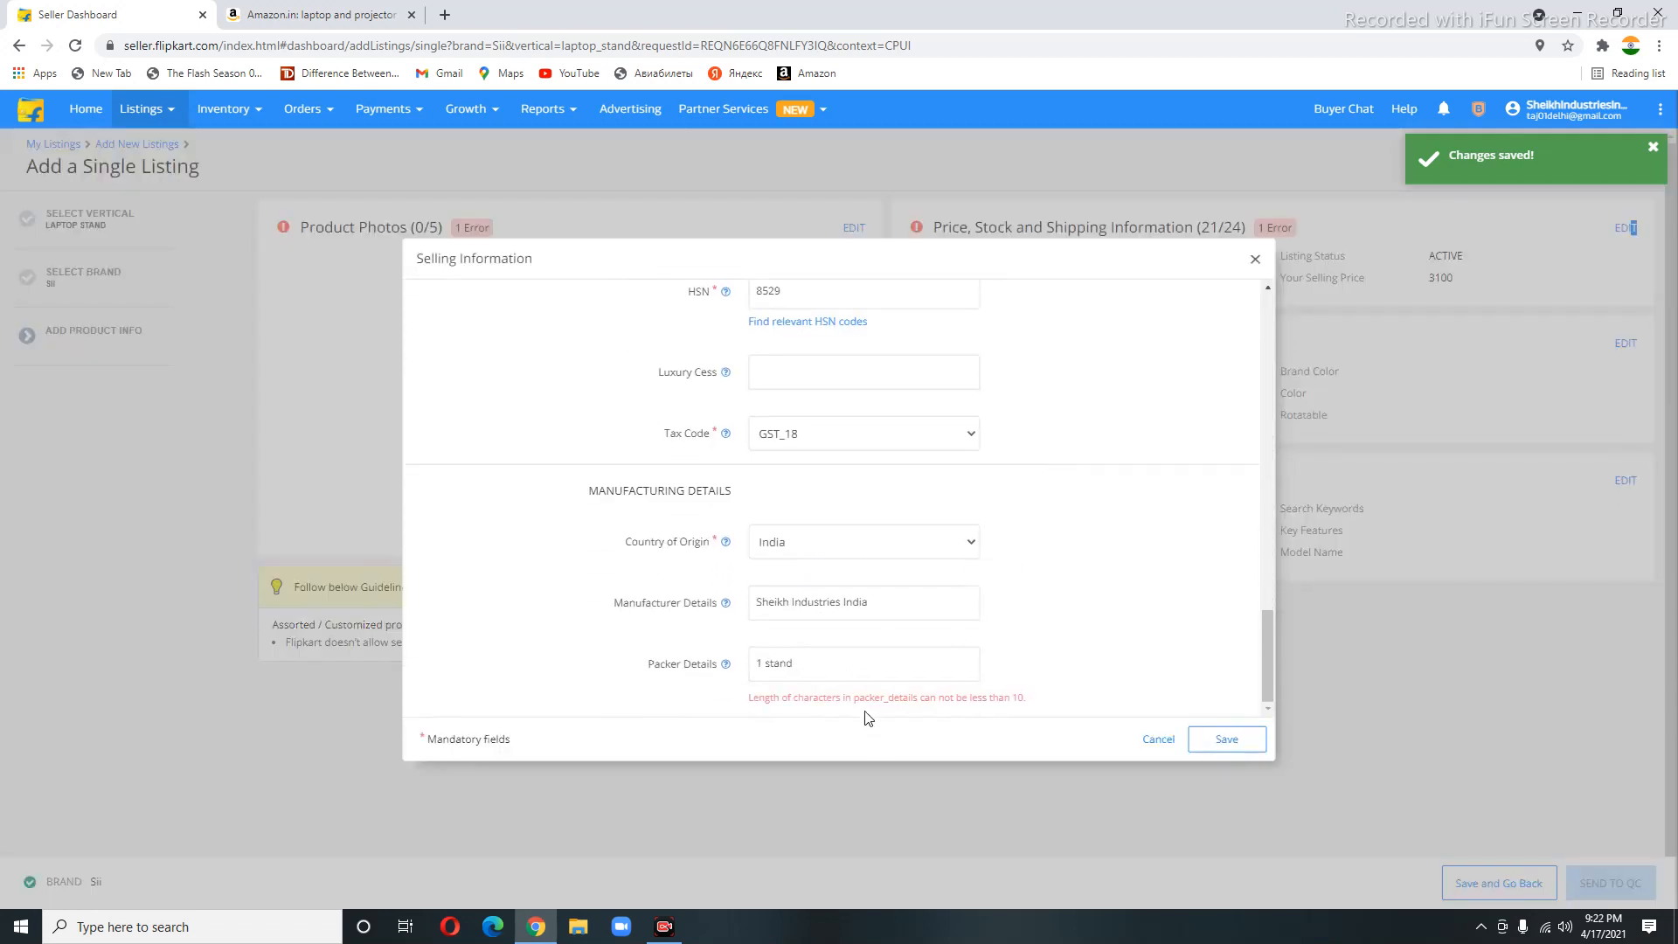
pyautogui.moveTo(794, 661); pyautogui.dragTo(769, 673)
pyautogui.write('projec')
pyautogui.press('BackSpace')
pyautogui.press('BackSpace')
pyautogui.press('BackSpace')
pyautogui.press('BackSpace')
pyautogui.press('BackSpace')
pyautogui.press('BackSpace')
pyautogui.write('la')
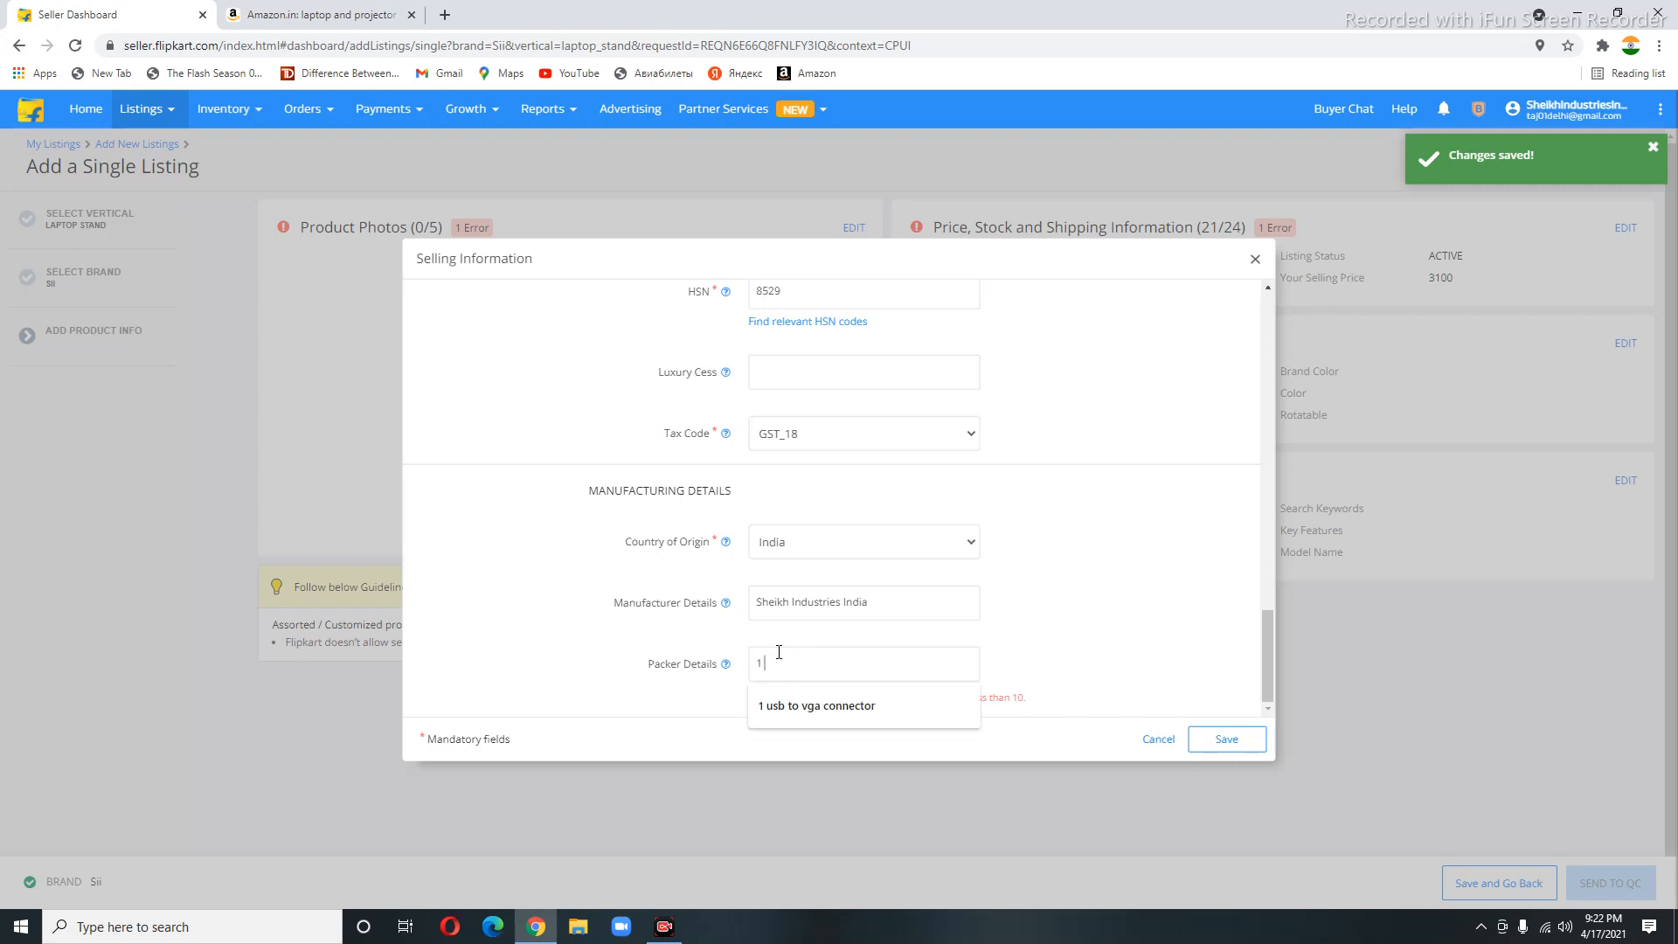
pyautogui.write('ptop')
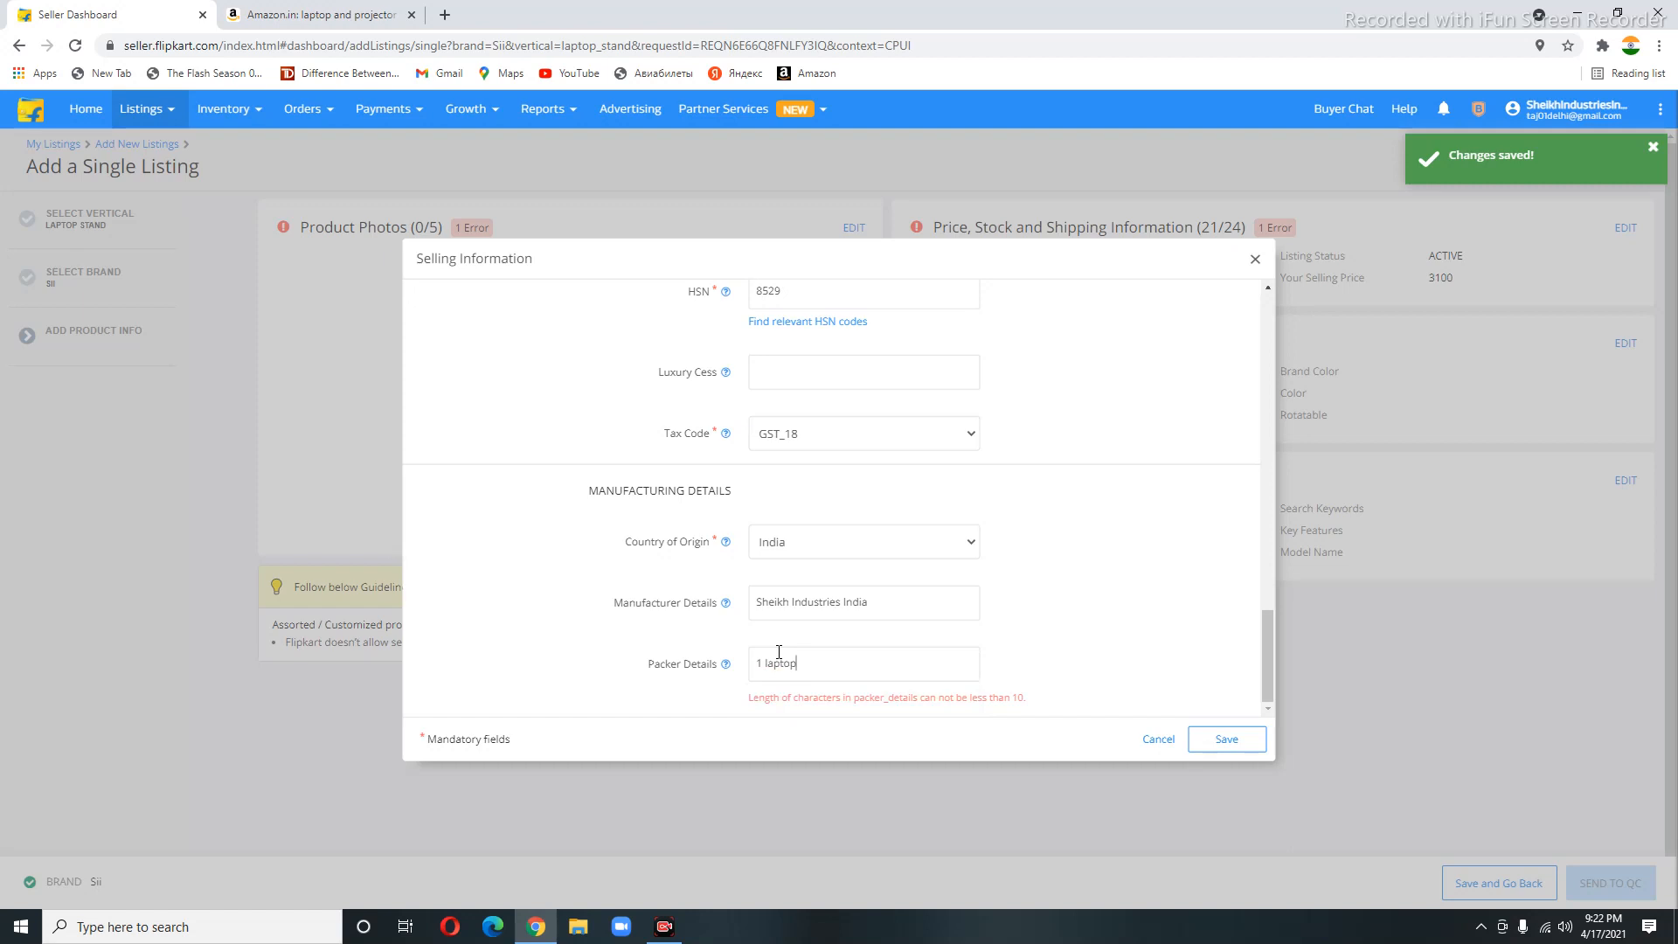
pyautogui.write('&projector stand')
pyautogui.click(1250, 740)
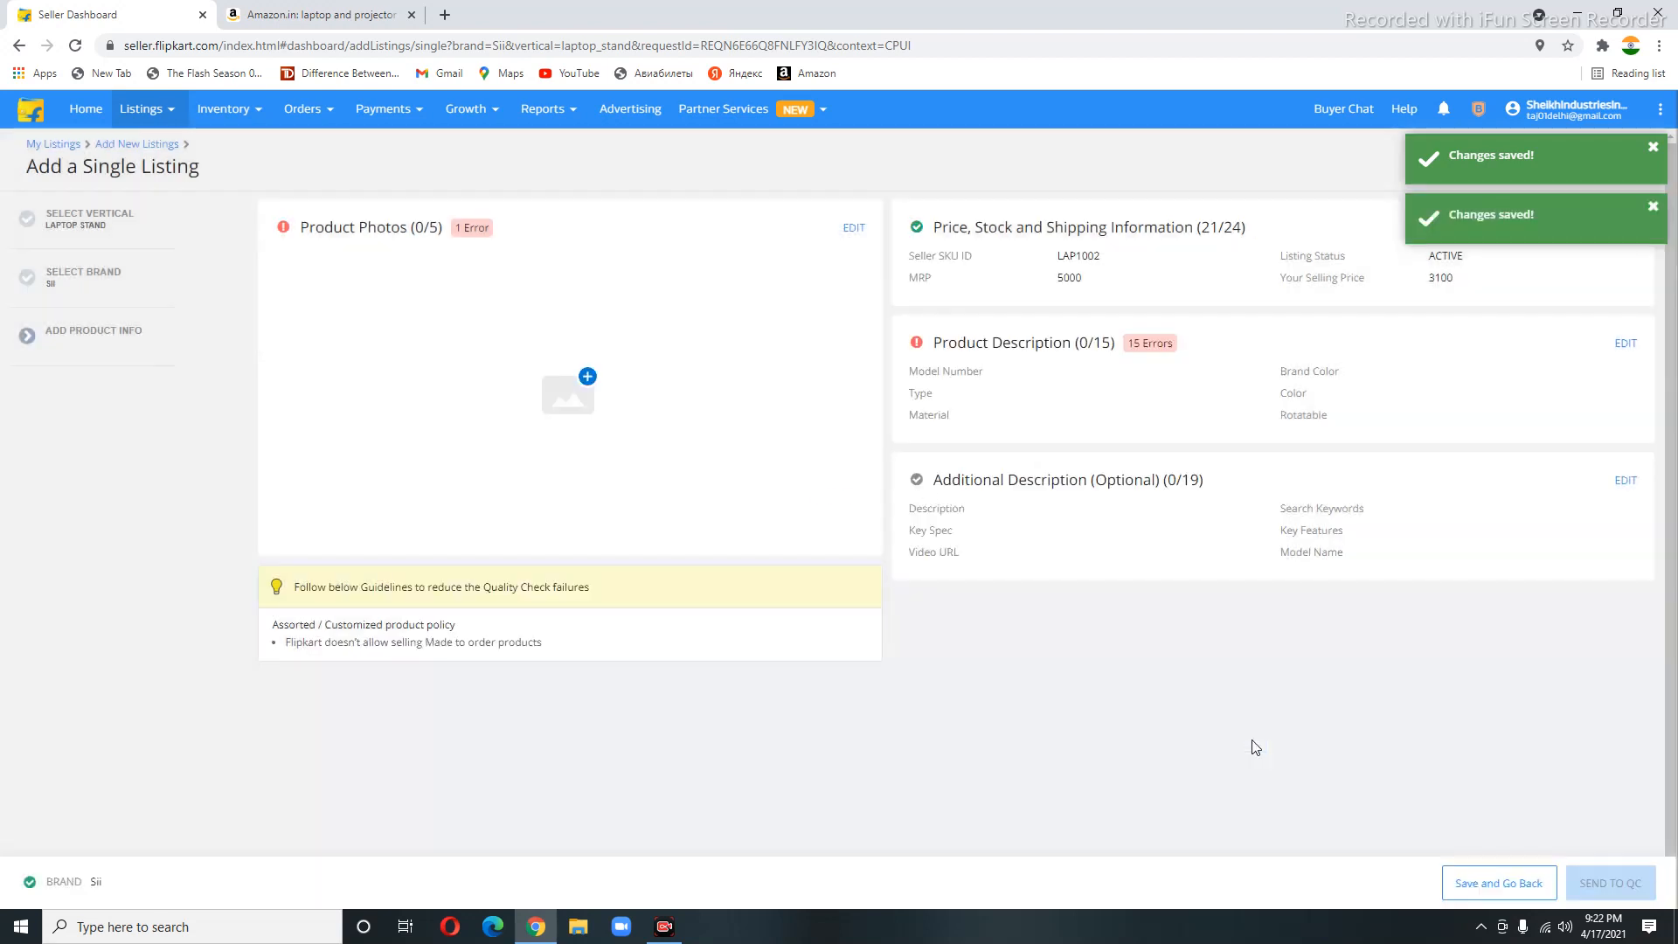
pyautogui.click(1654, 148)
pyautogui.click(1654, 148)
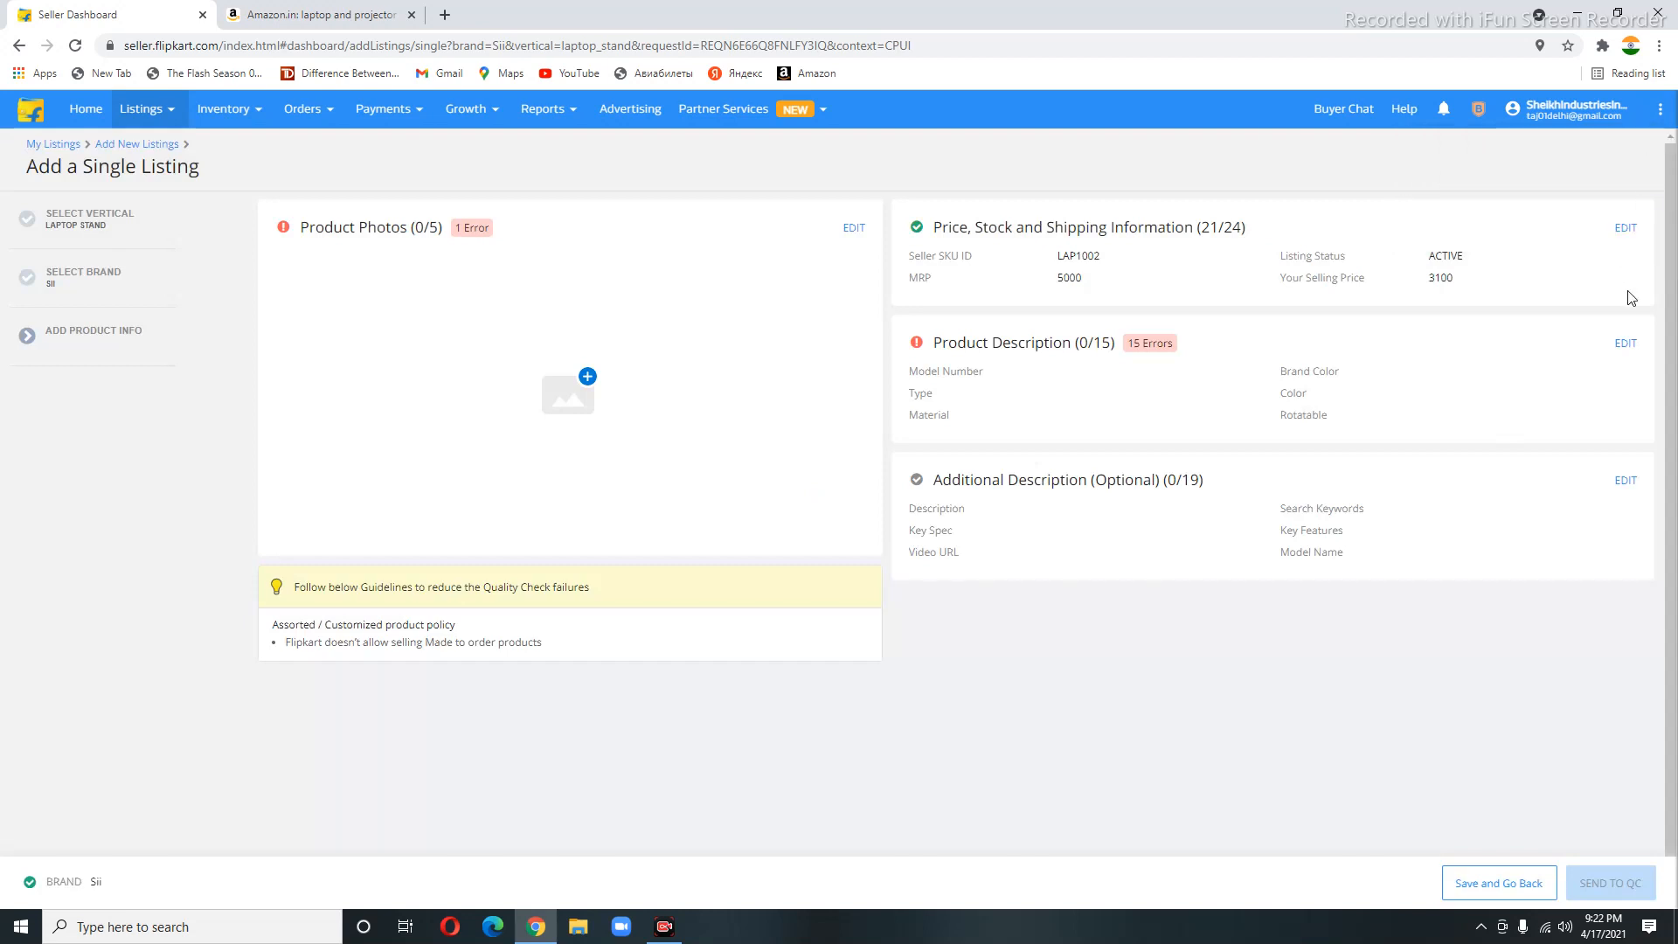
# Copy the seller SKU ID LAP1002 into the product description's model number and set the brand color to black
pyautogui.click(1628, 345)
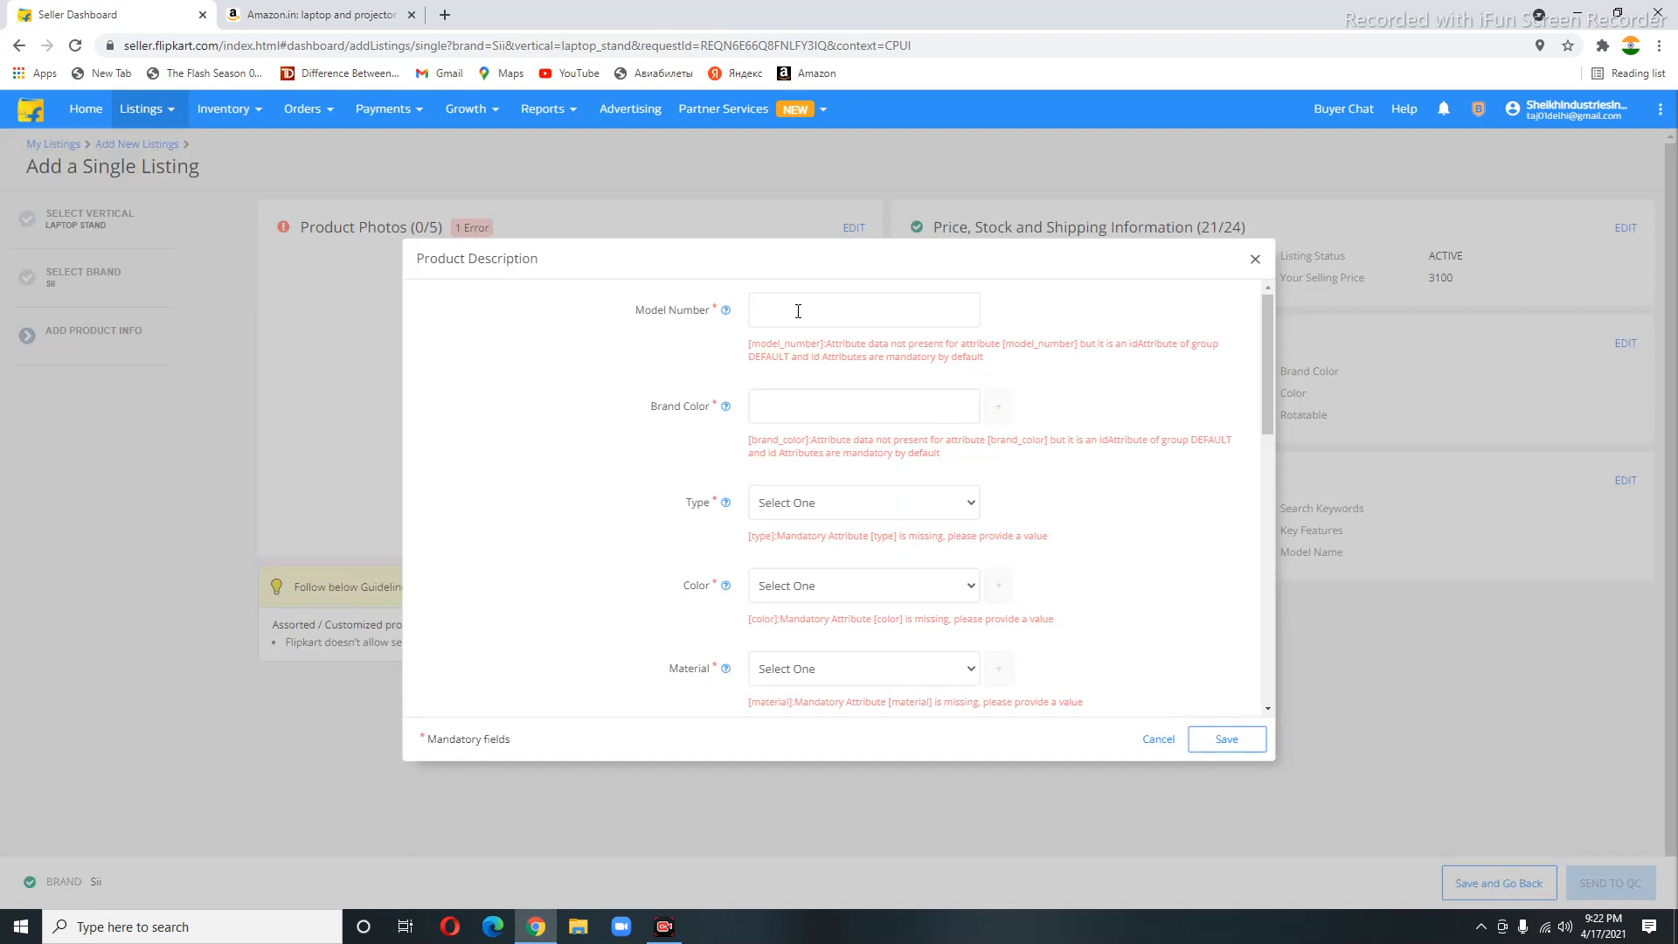
pyautogui.click(1380, 364)
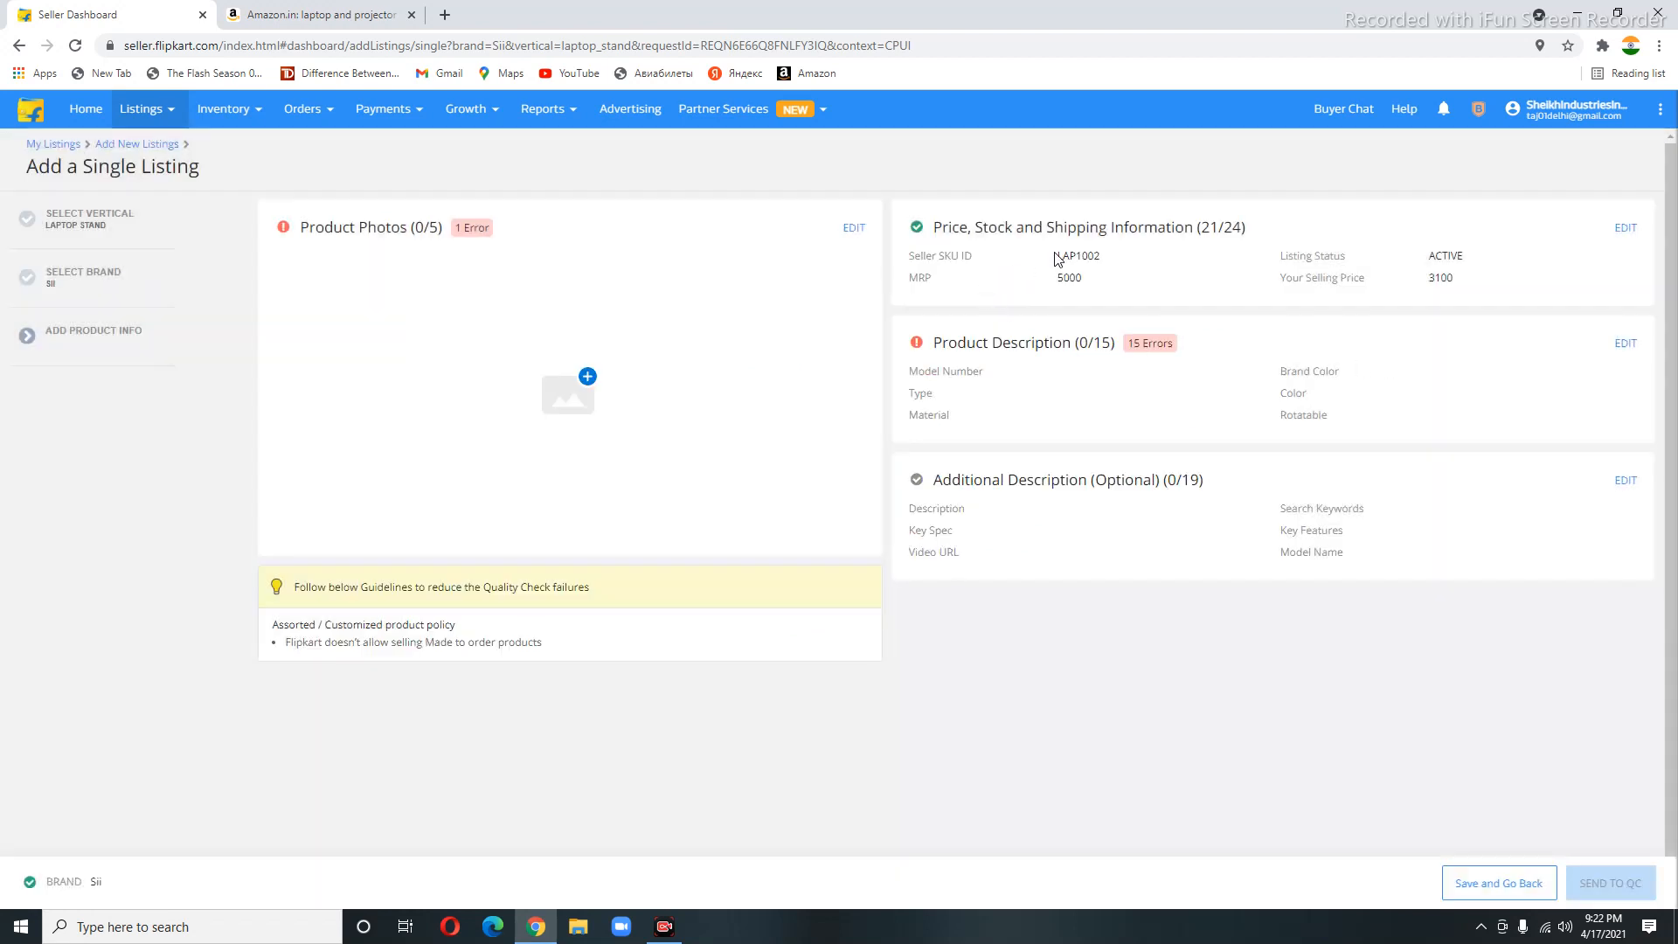
pyautogui.moveTo(1059, 257); pyautogui.dragTo(1122, 264)
pyautogui.hotkey('ctrl', 'c')
pyautogui.click(1625, 346)
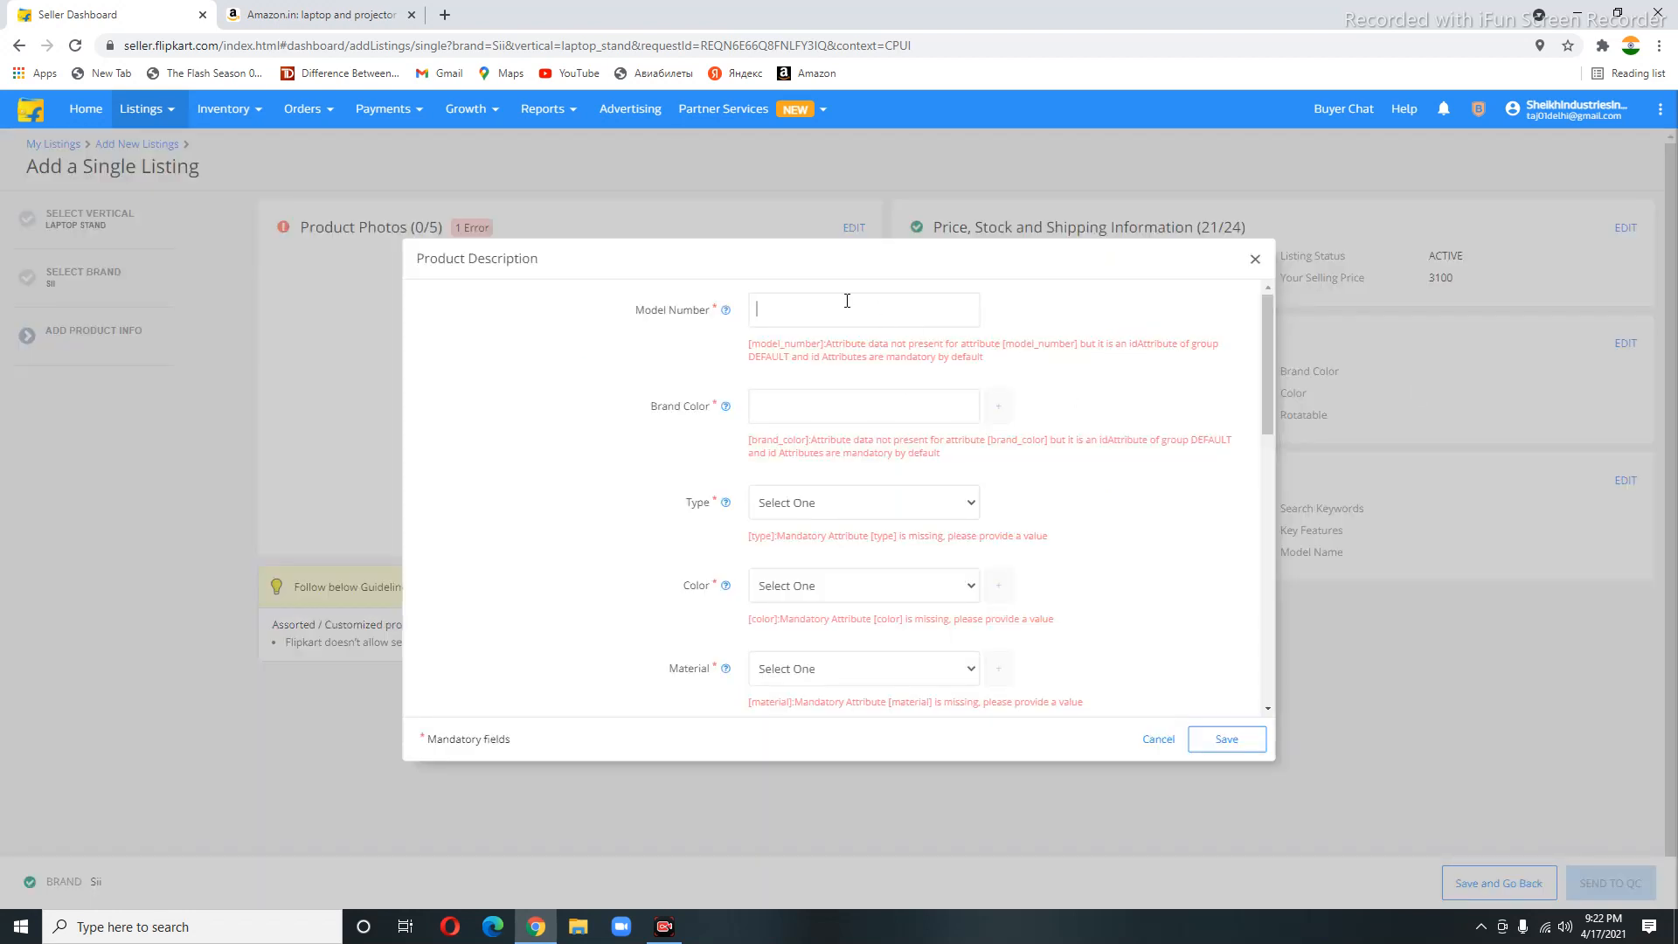
pyautogui.hotkey('ctrl', 'v')
pyautogui.click(840, 415)
pyautogui.write('black')
# Set the product type to Floor And Desk Stand, the color to Black and the material to Iron
pyautogui.click(816, 508)
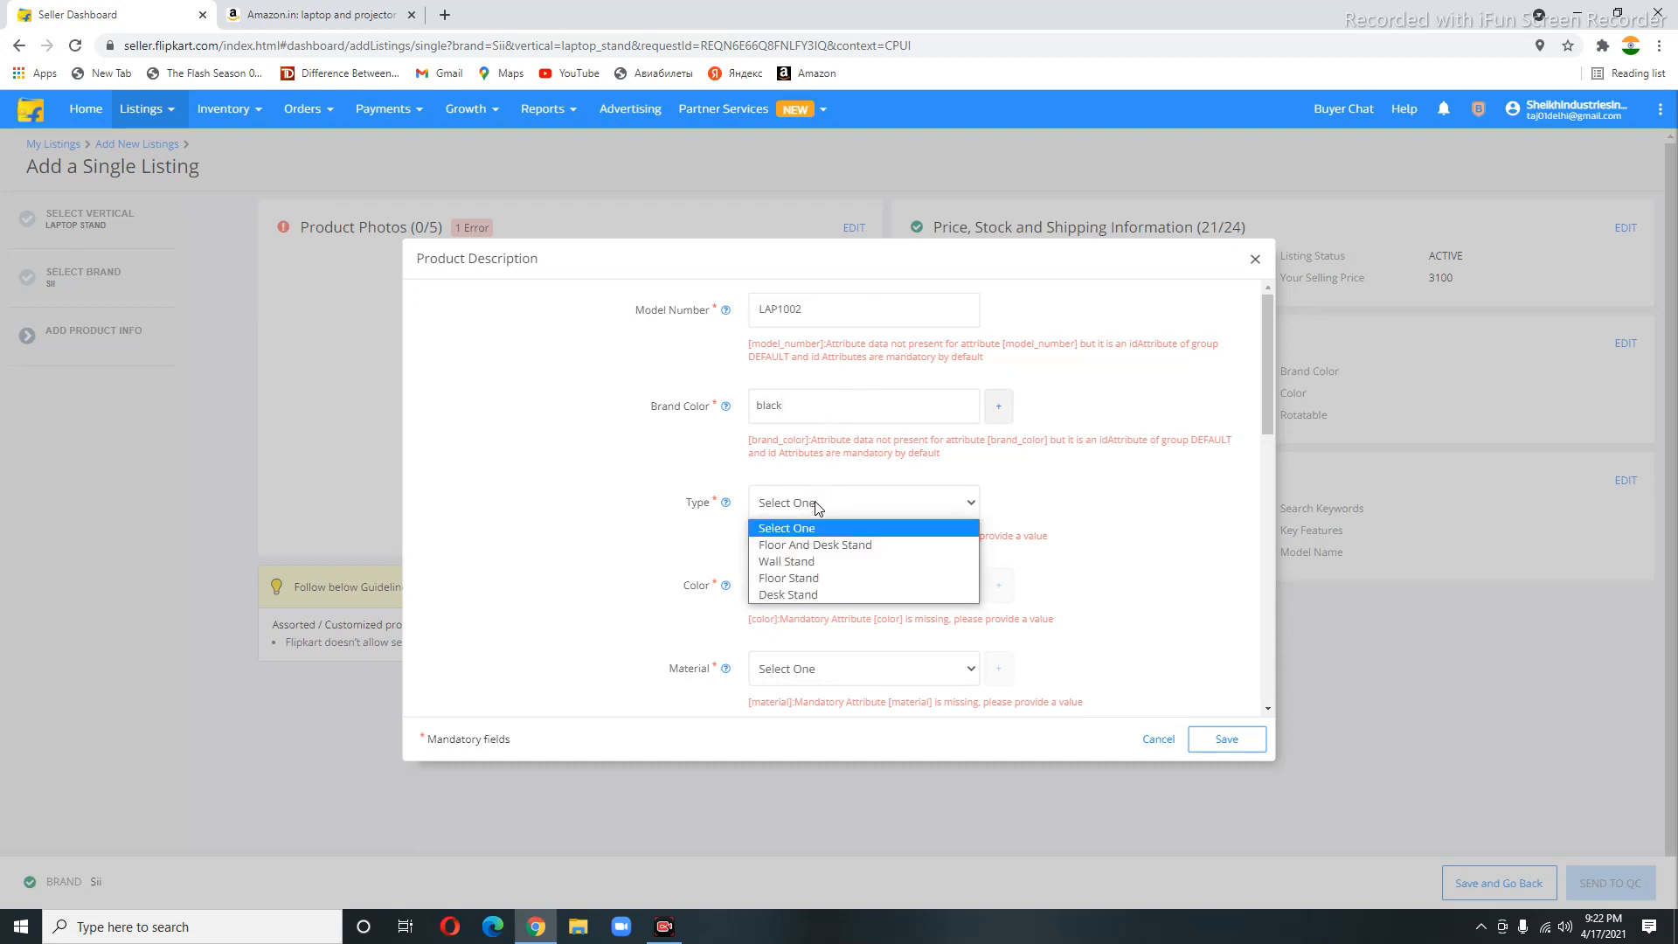
pyautogui.click(823, 547)
pyautogui.click(829, 592)
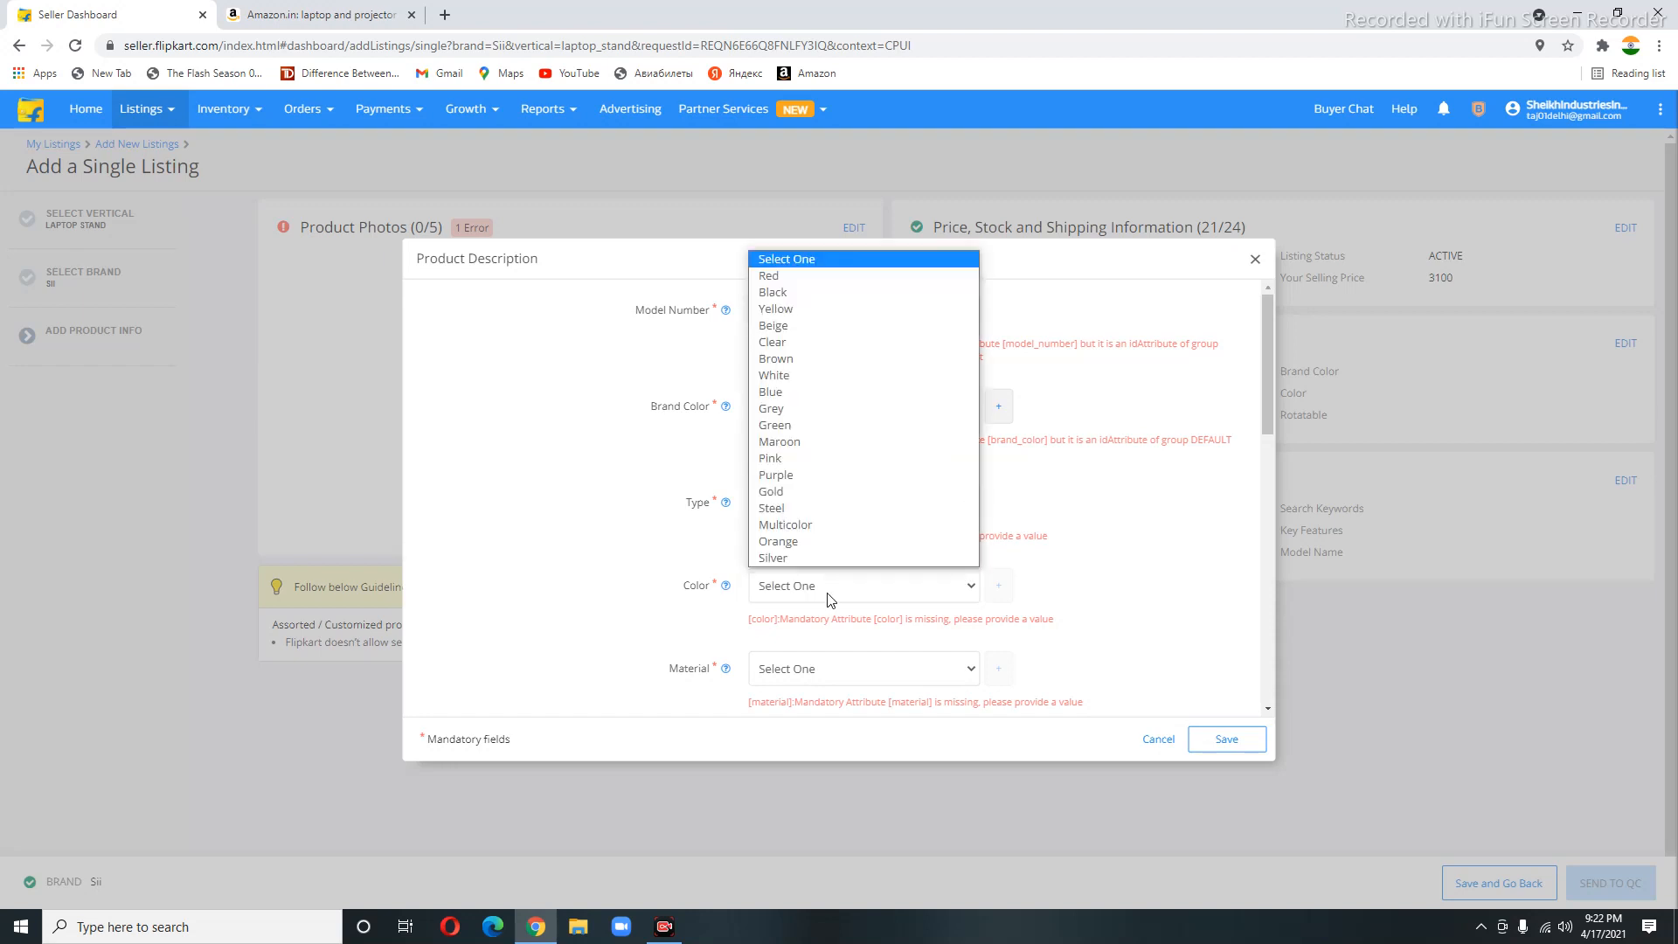
pyautogui.press('b')
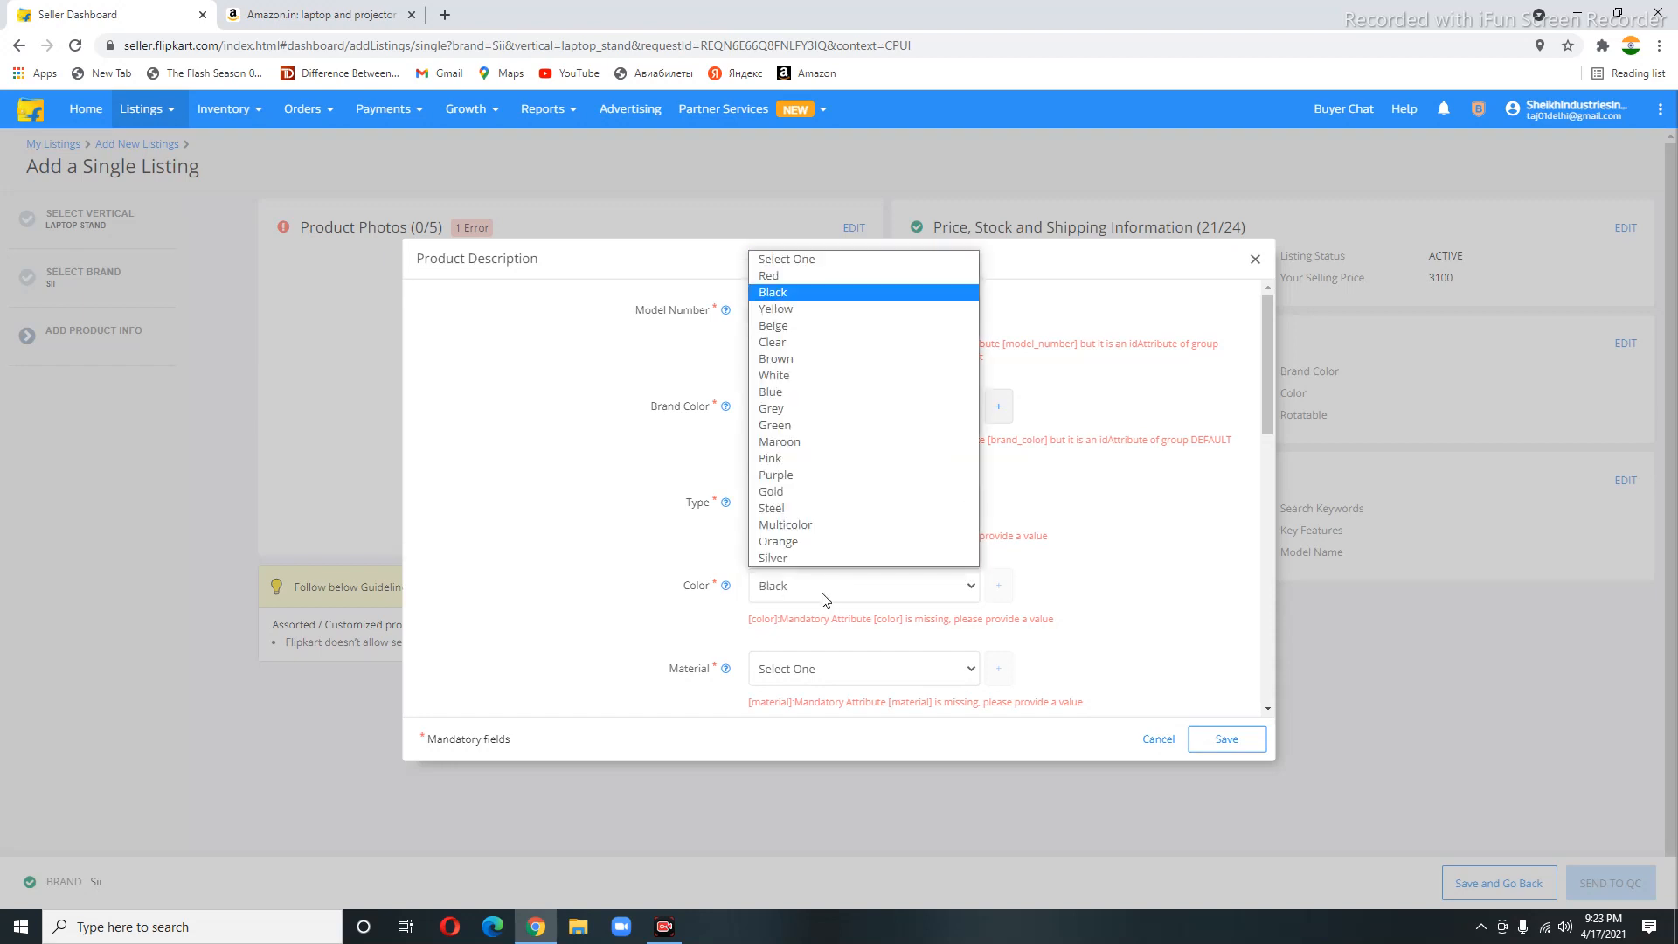
pyautogui.press('Return')
pyautogui.click(804, 676)
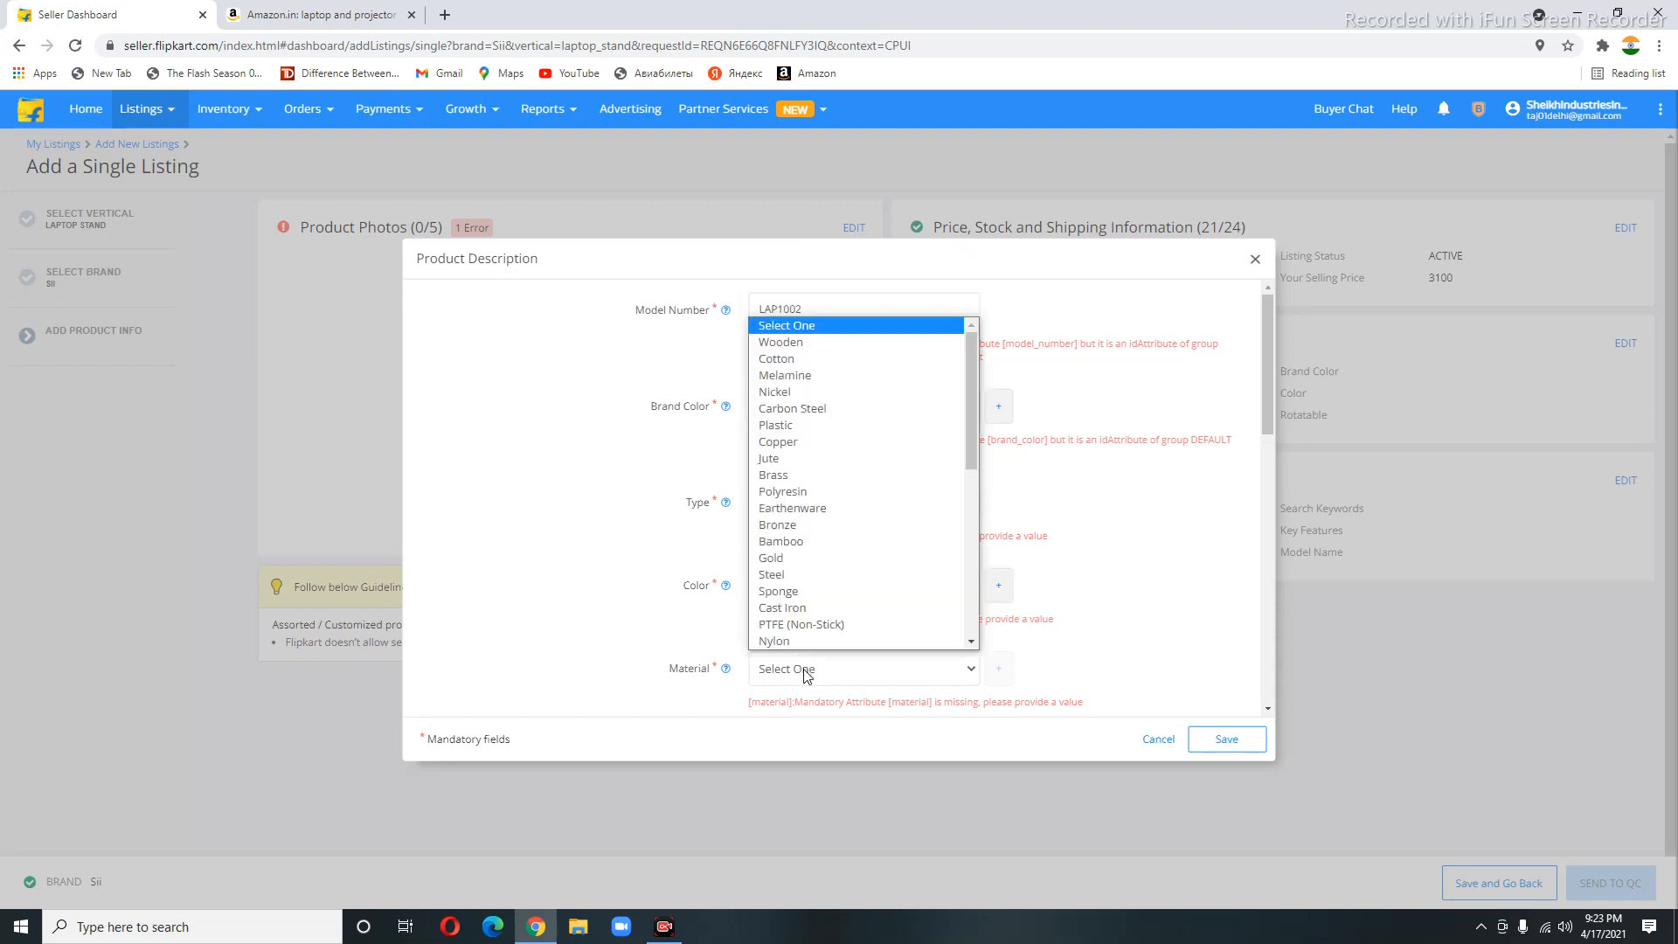
pyautogui.press('i')
pyautogui.press('Return')
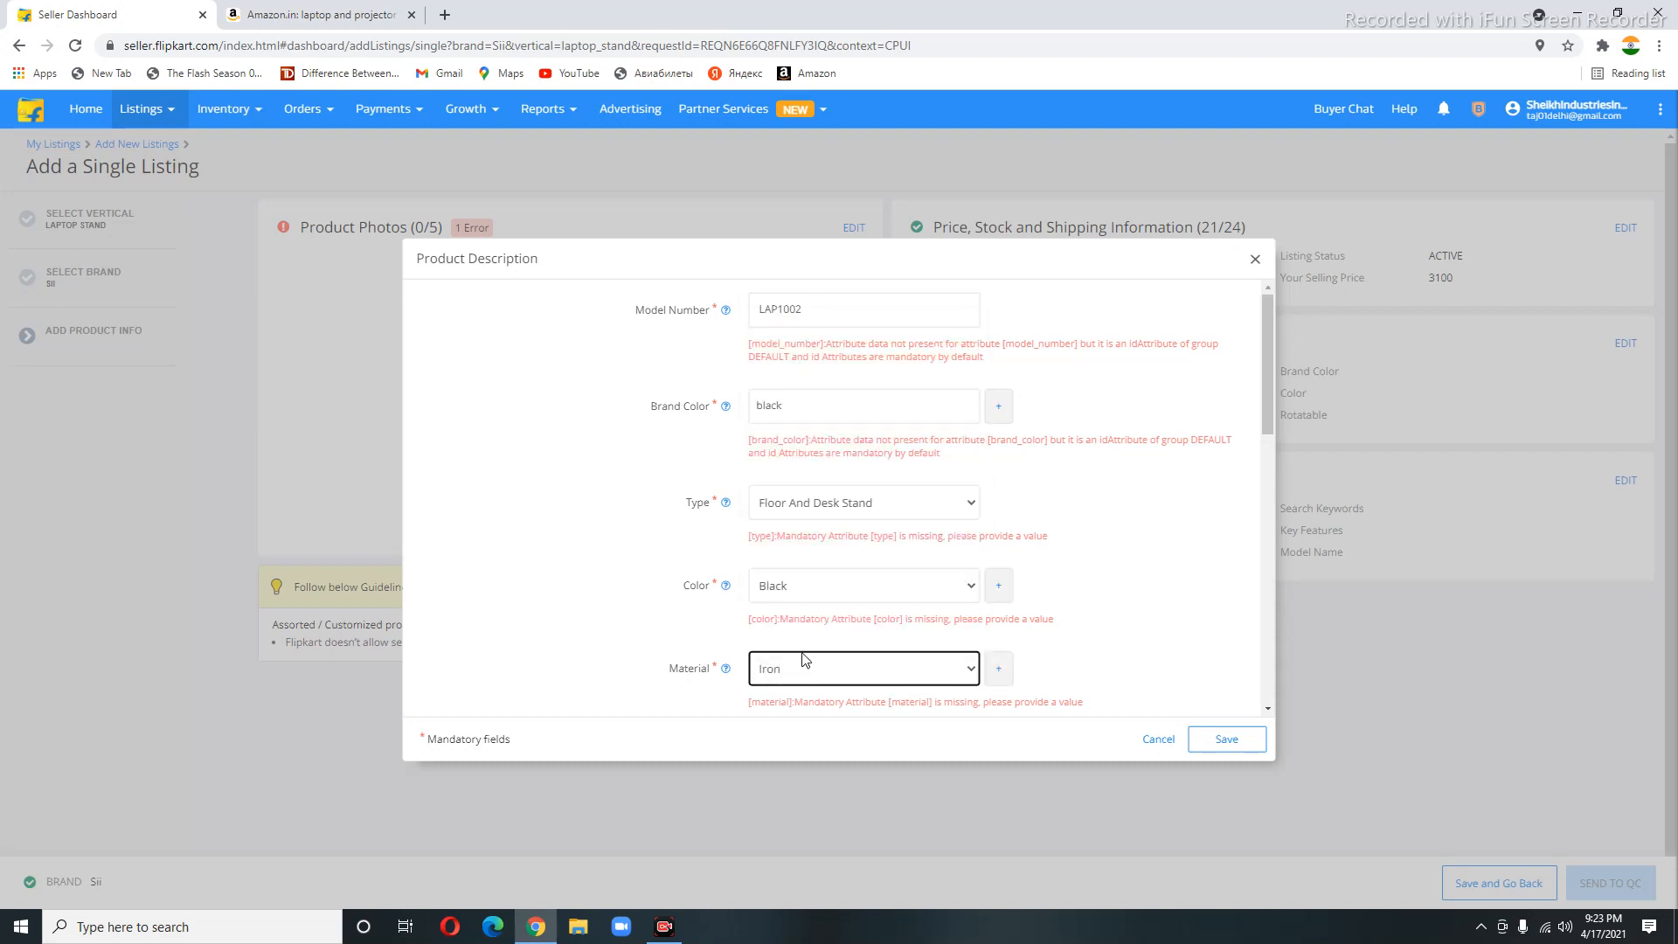
# Set Rotatable to Yes, Compatible With to Universal and Height Adjustable to Yes
pyautogui.scroll(-3, 954, 567)
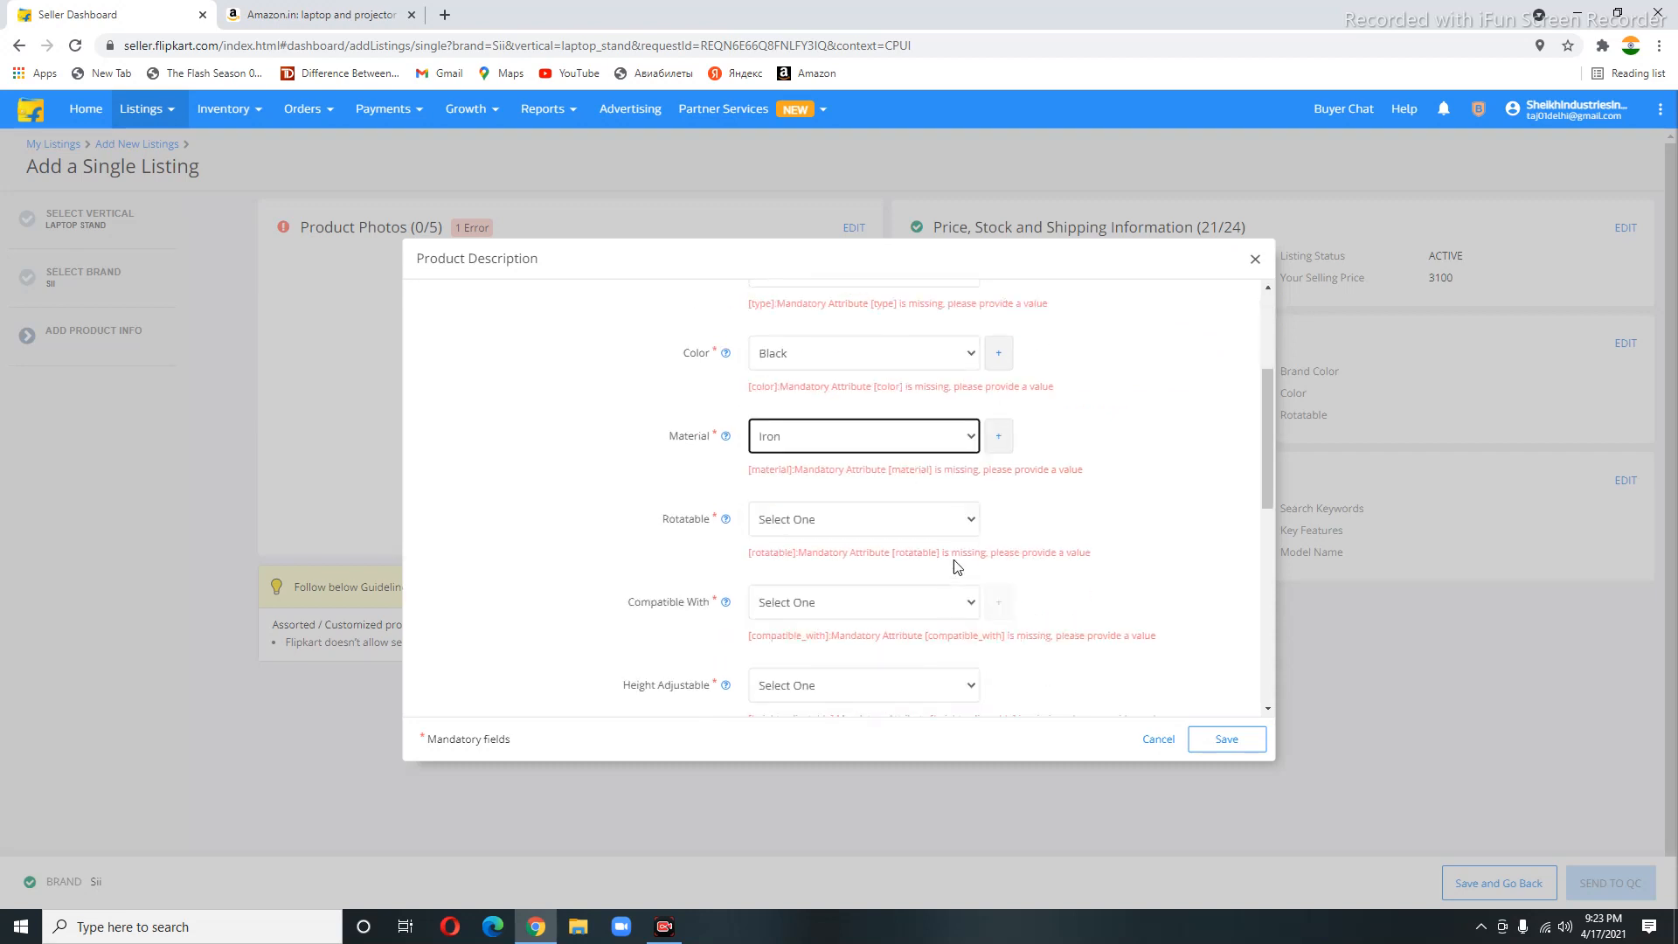
pyautogui.click(819, 523)
pyautogui.click(800, 557)
pyautogui.scroll(-3, 1068, 547)
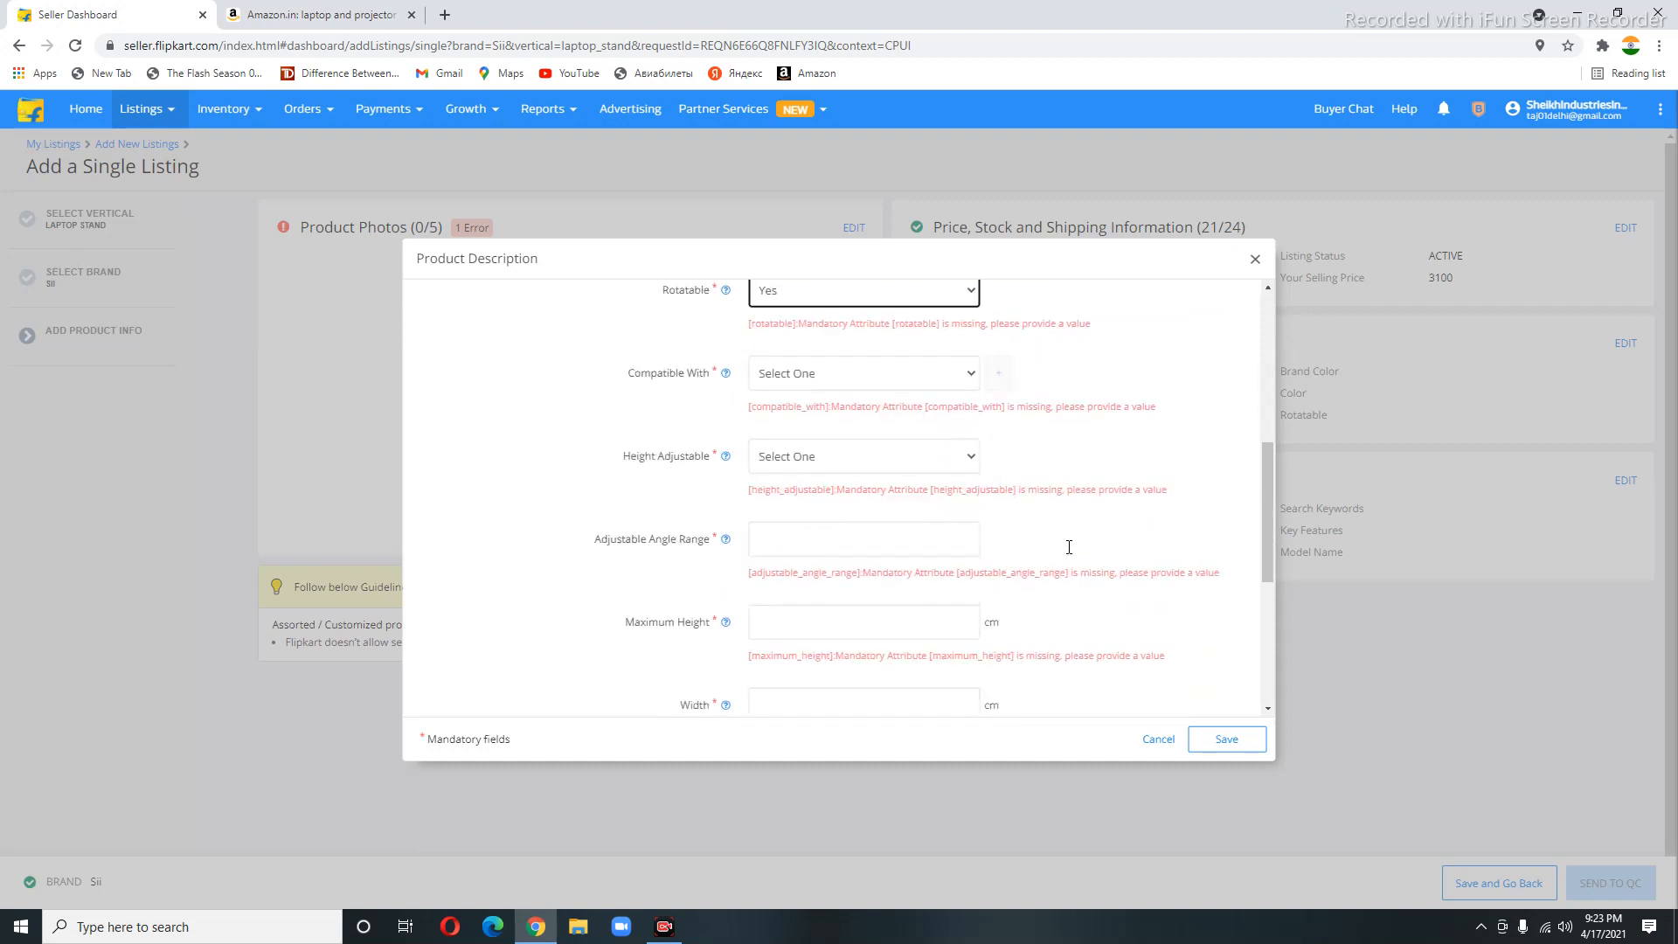
pyautogui.click(818, 370)
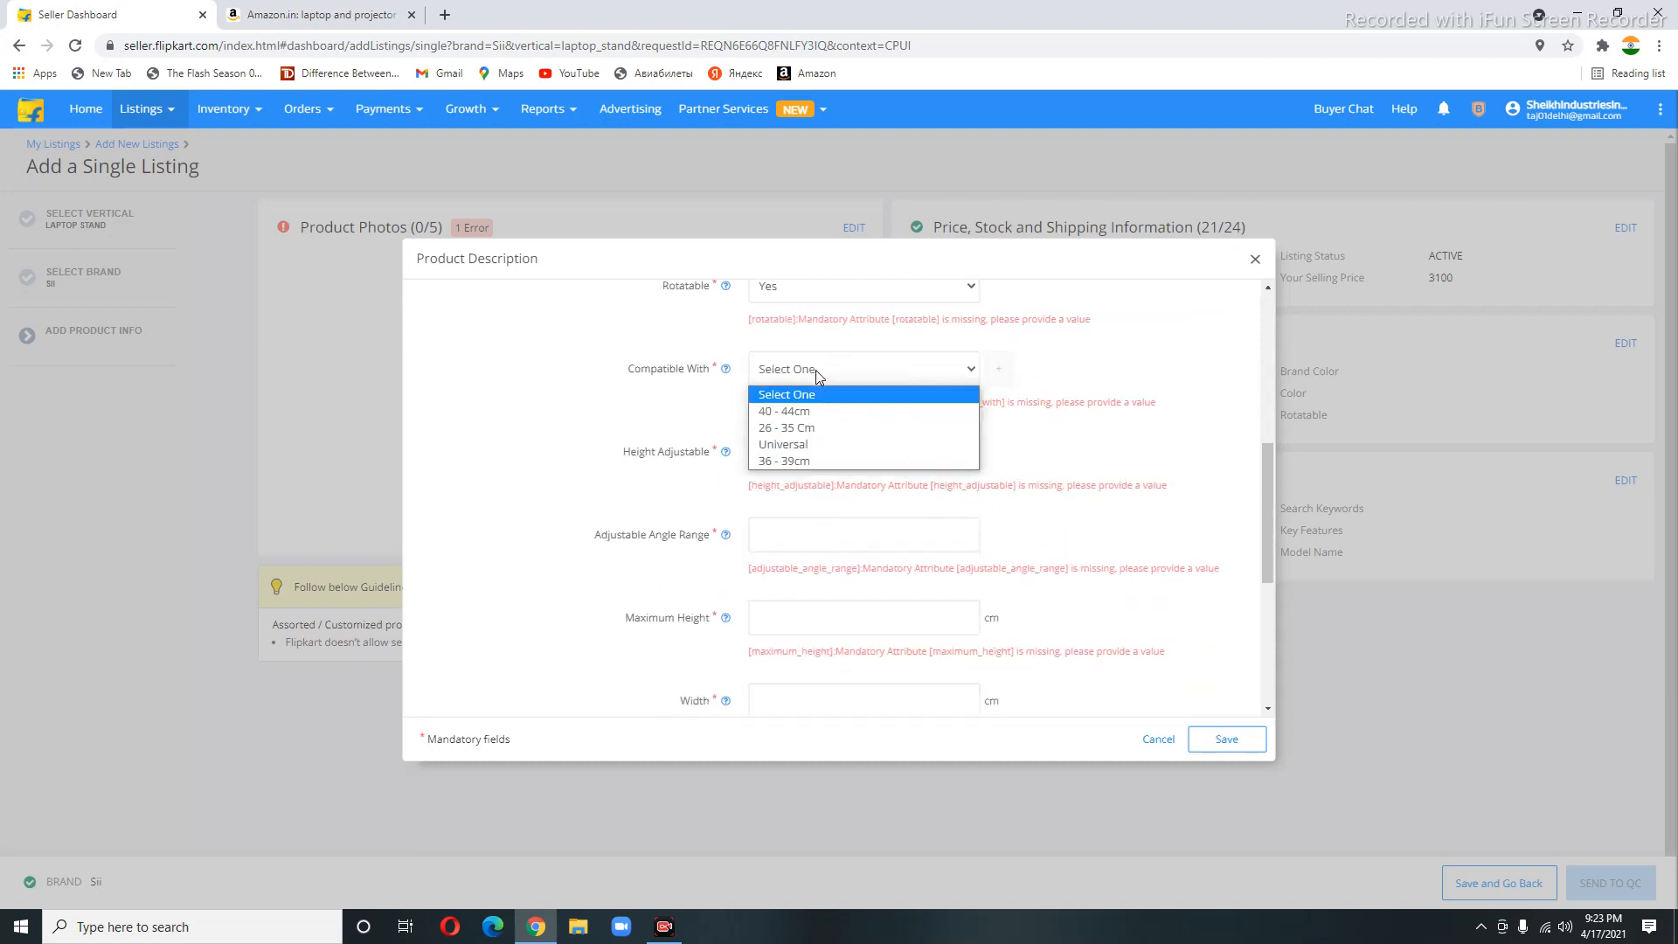
pyautogui.click(811, 444)
pyautogui.click(857, 453)
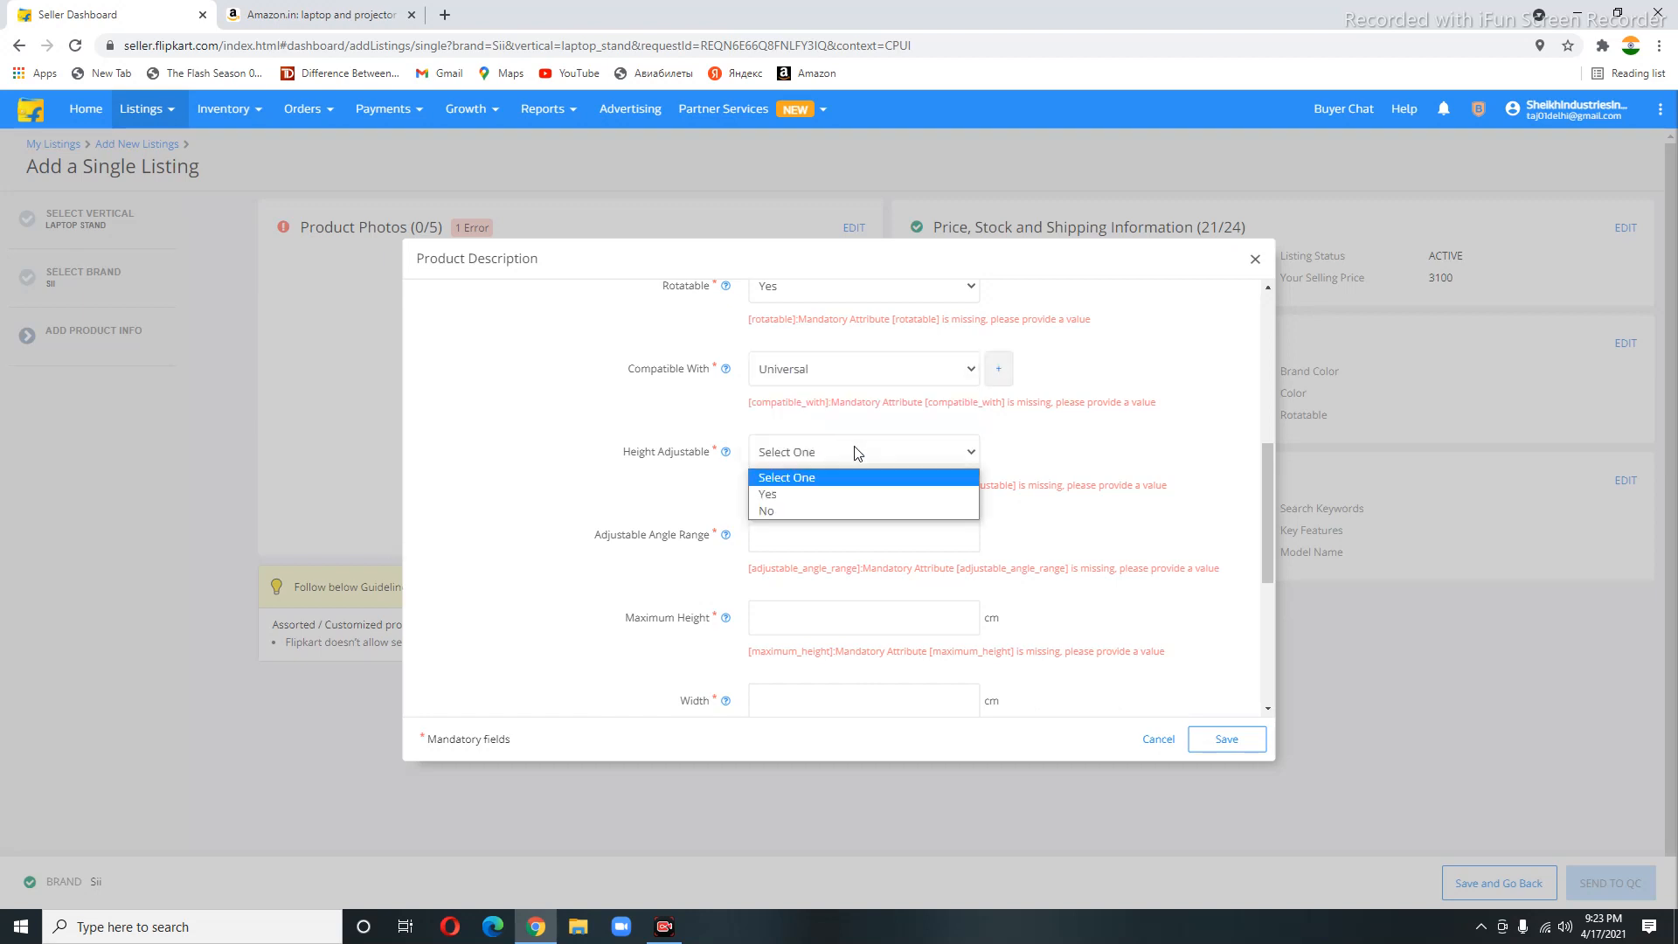
pyautogui.click(811, 492)
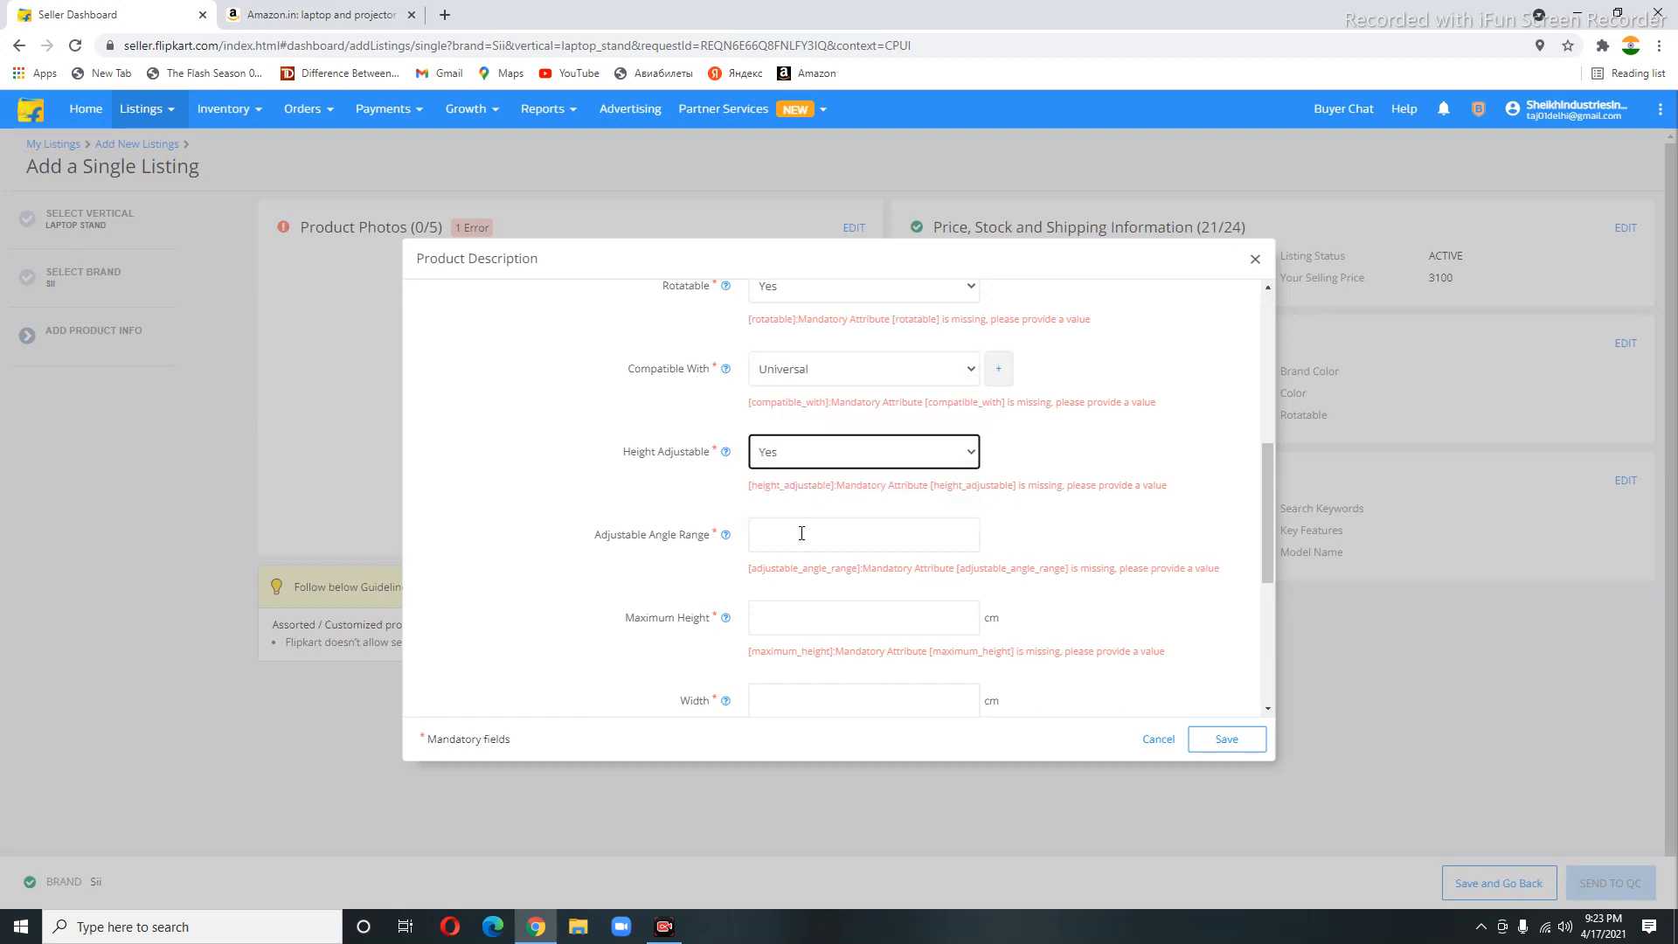
# Enter "tiled" as the adjustable angle range and 150 cm as the maximum height
pyautogui.moveTo(729, 535)
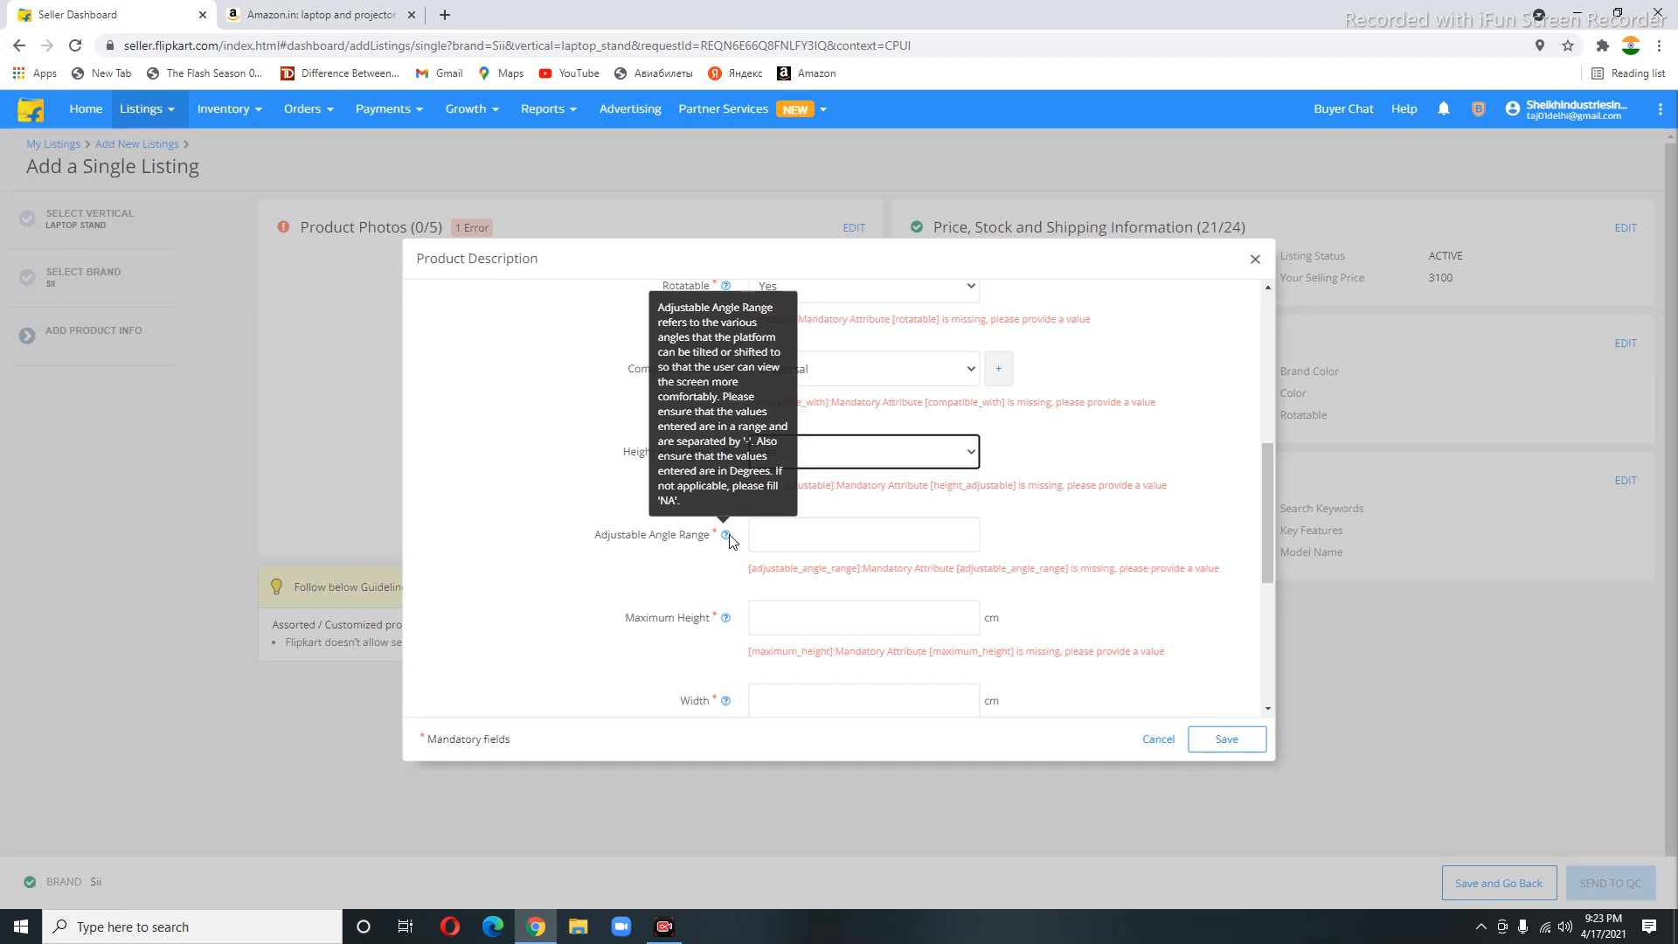
pyautogui.click(793, 533)
pyautogui.write('tiled')
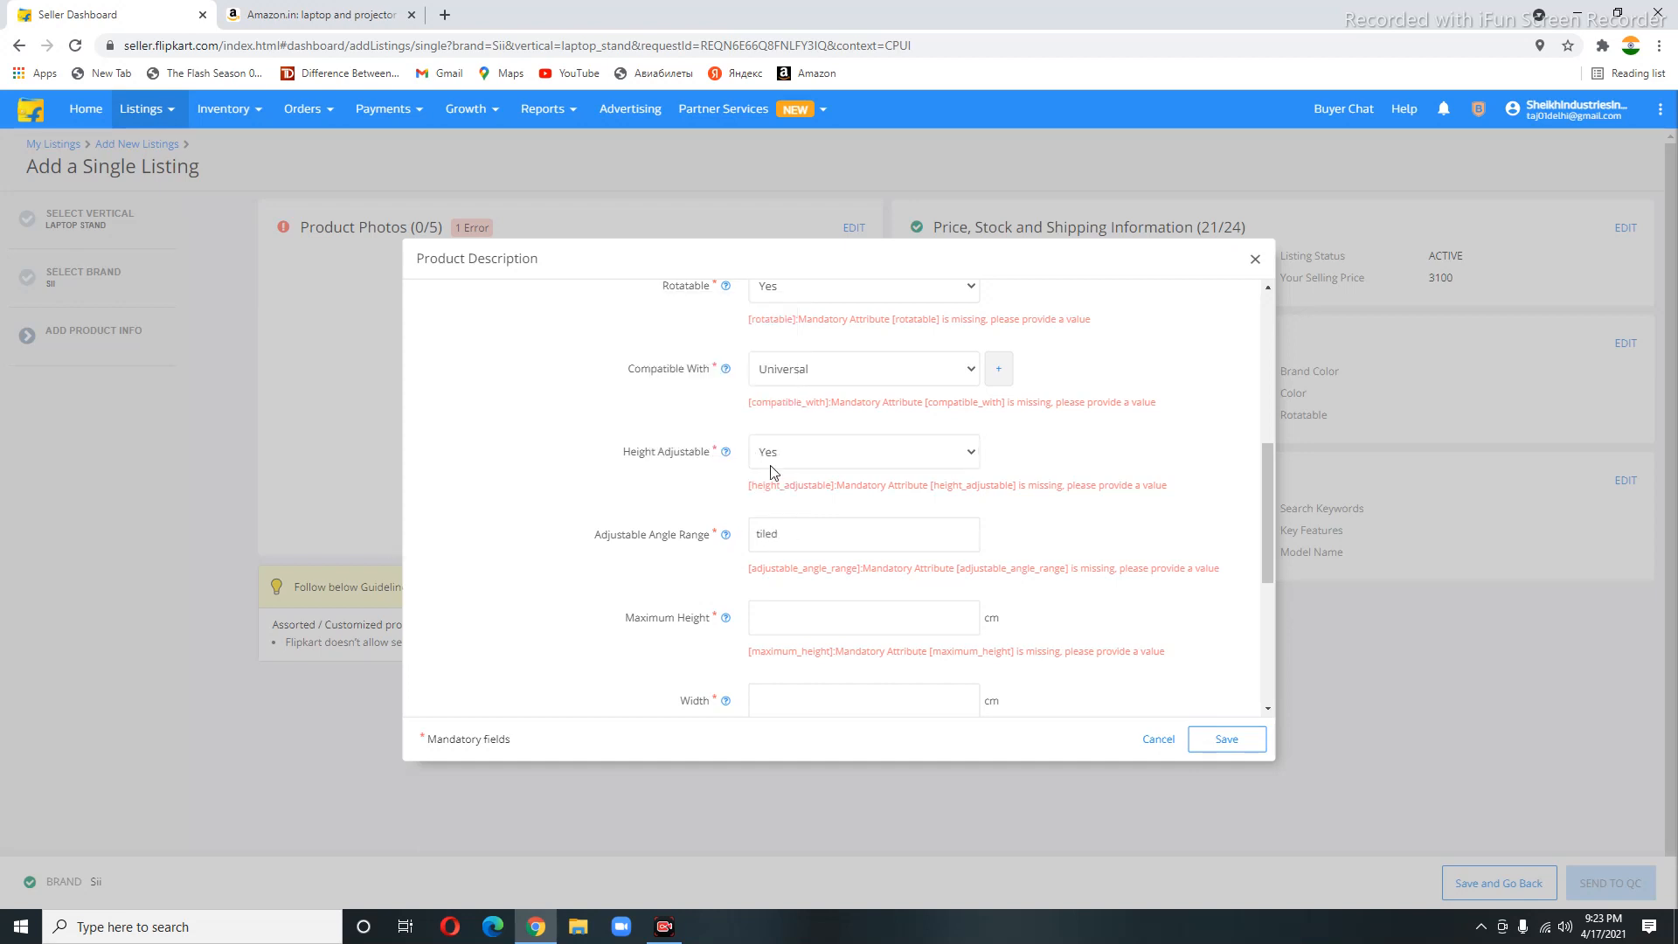
pyautogui.click(795, 628)
pyautogui.write('150')
# Enter the product dimensions: width 45 cm, height 75 cm and depth 150 cm
pyautogui.scroll(-3, 812, 493)
pyautogui.write('45')
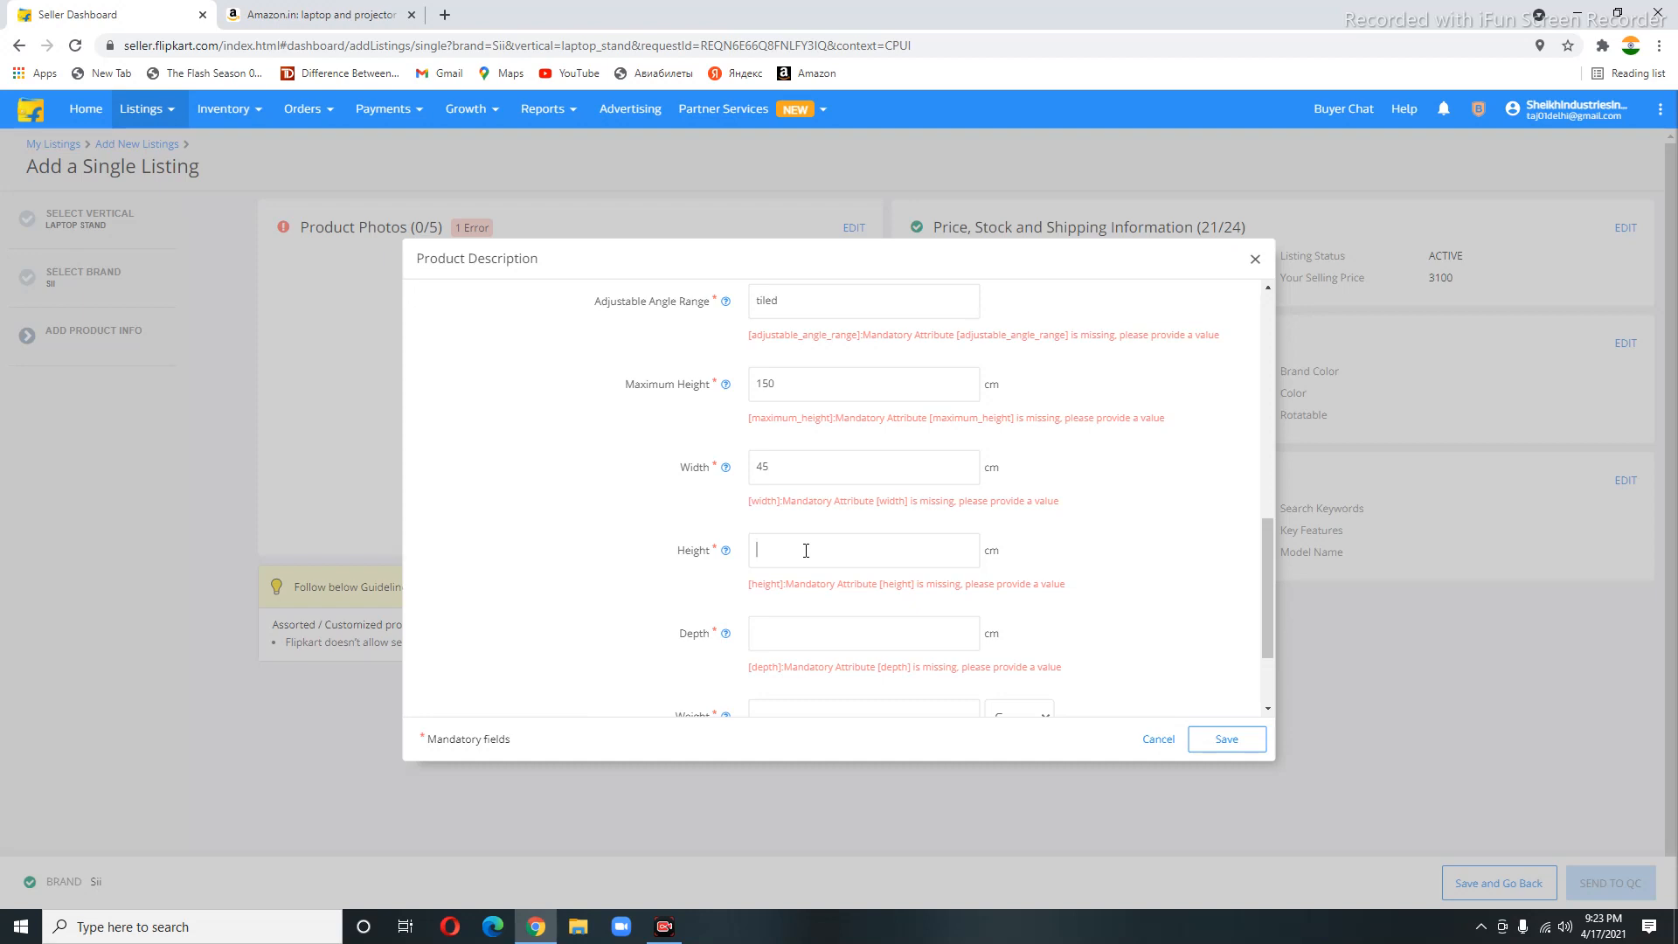
pyautogui.write('75')
pyautogui.scroll(-2, 798, 544)
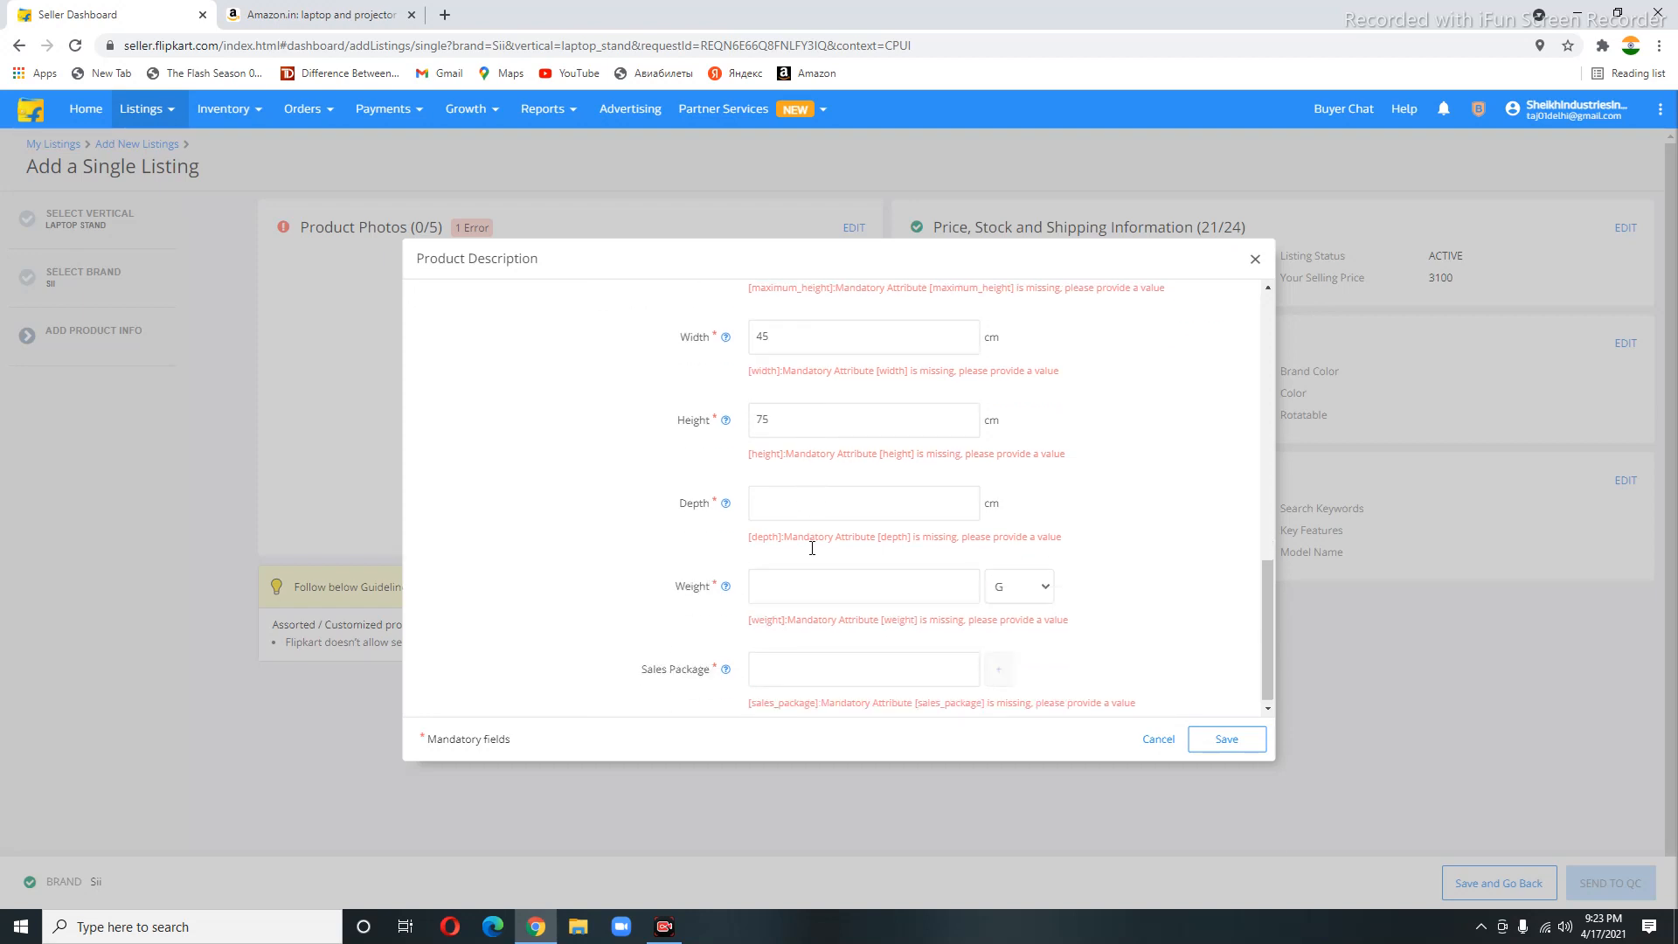
pyautogui.click(793, 503)
pyautogui.write('150')
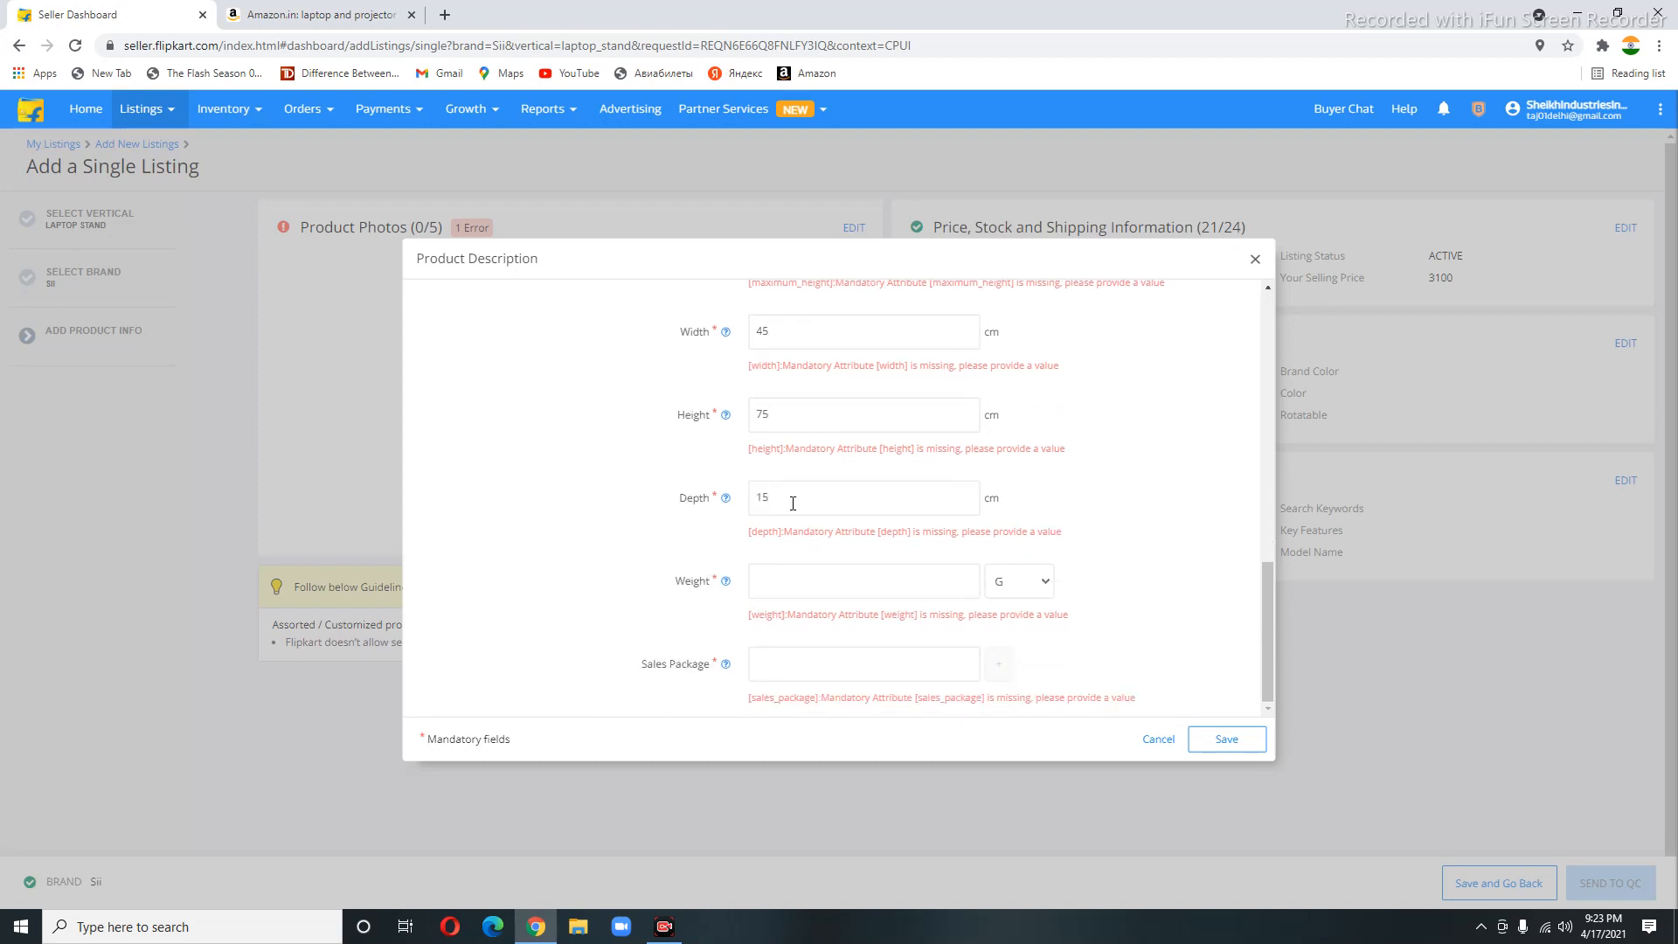
pyautogui.scroll(3, 793, 503)
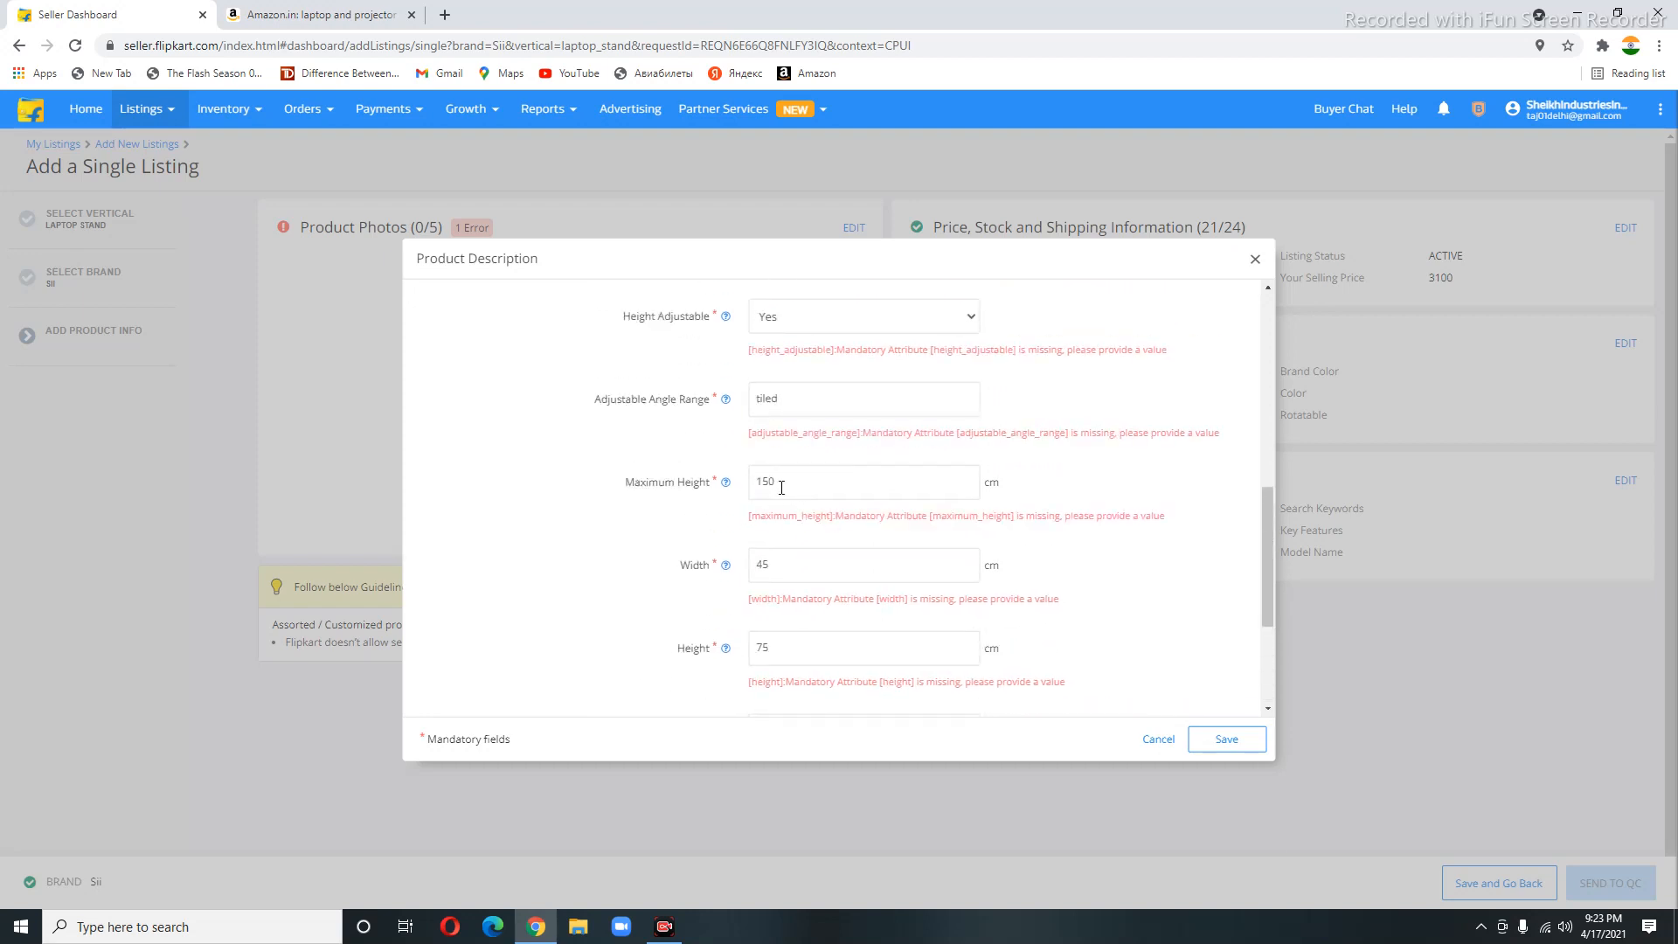
pyautogui.write('0')
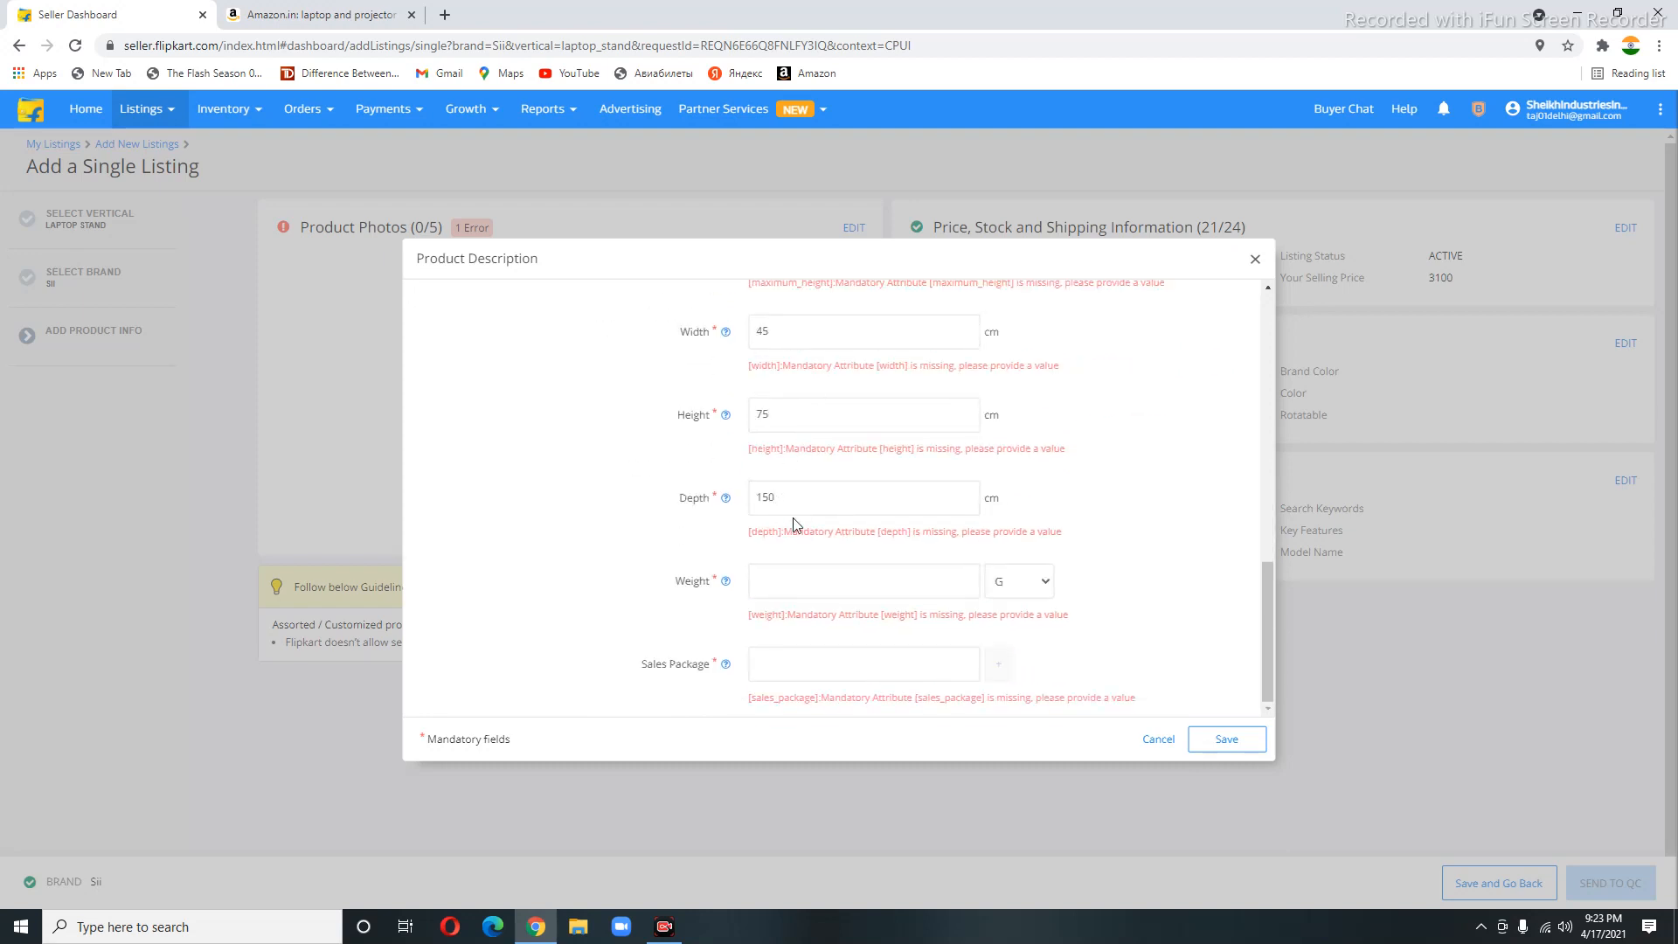
# Set the weight to 4.5 Kg, enter "1 laptop projector stand" as the sales package, and save the product description
pyautogui.click(777, 581)
pyautogui.write('4.5')
pyautogui.click(1002, 623)
pyautogui.click(841, 665)
pyautogui.write('1')
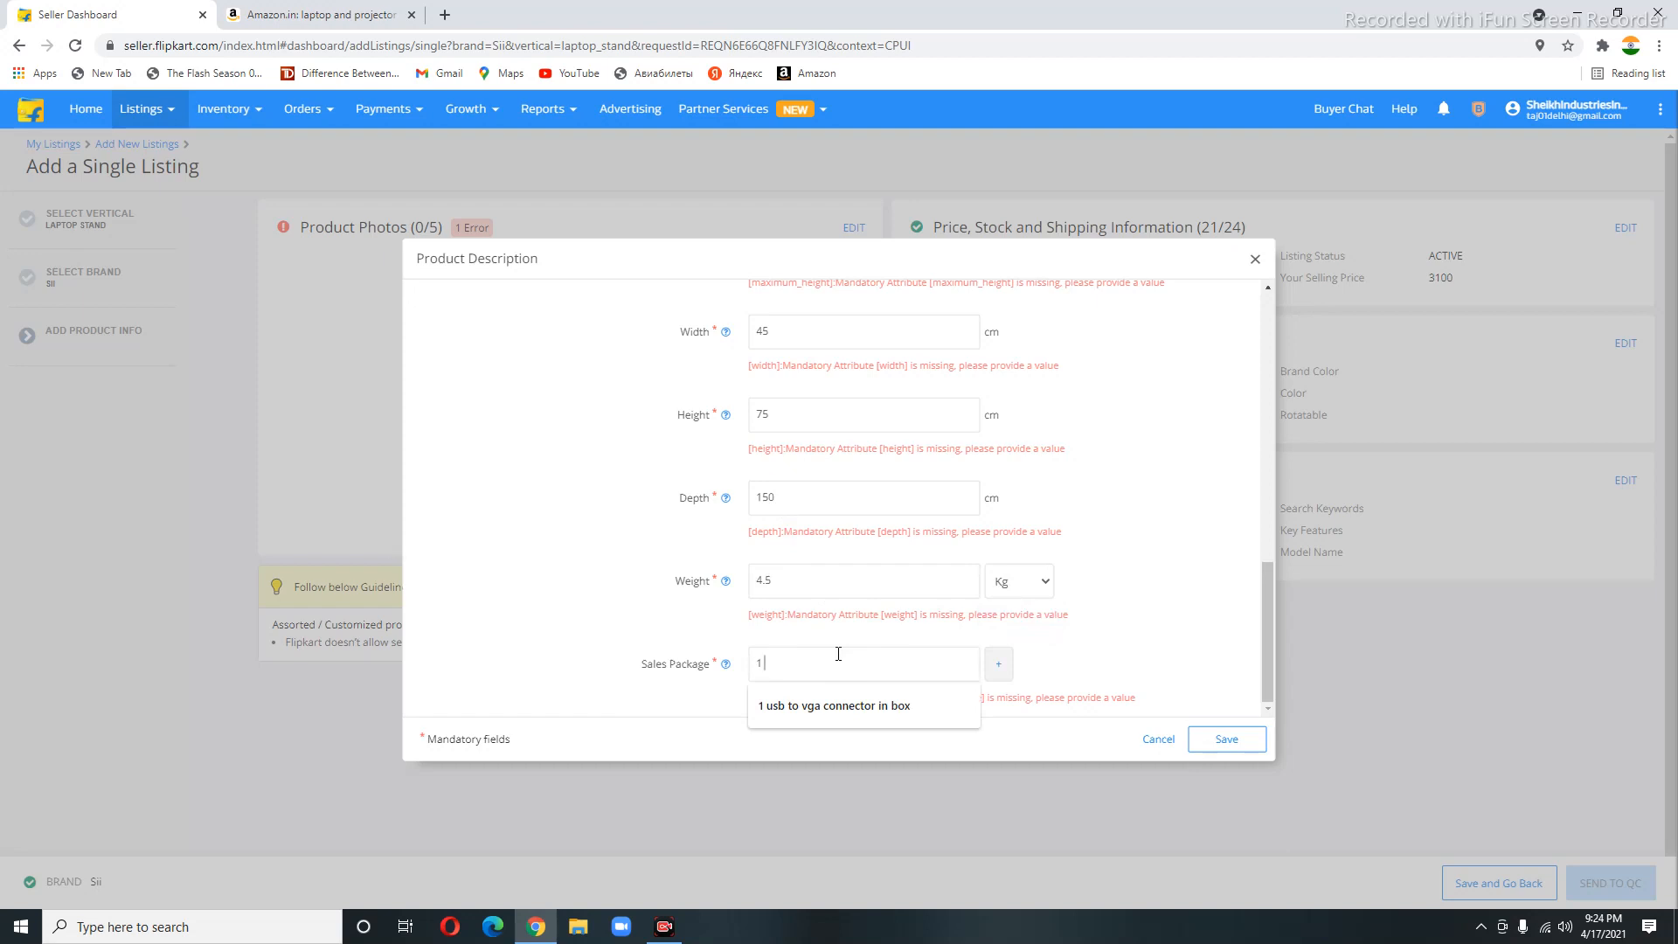
pyautogui.write(' lap')
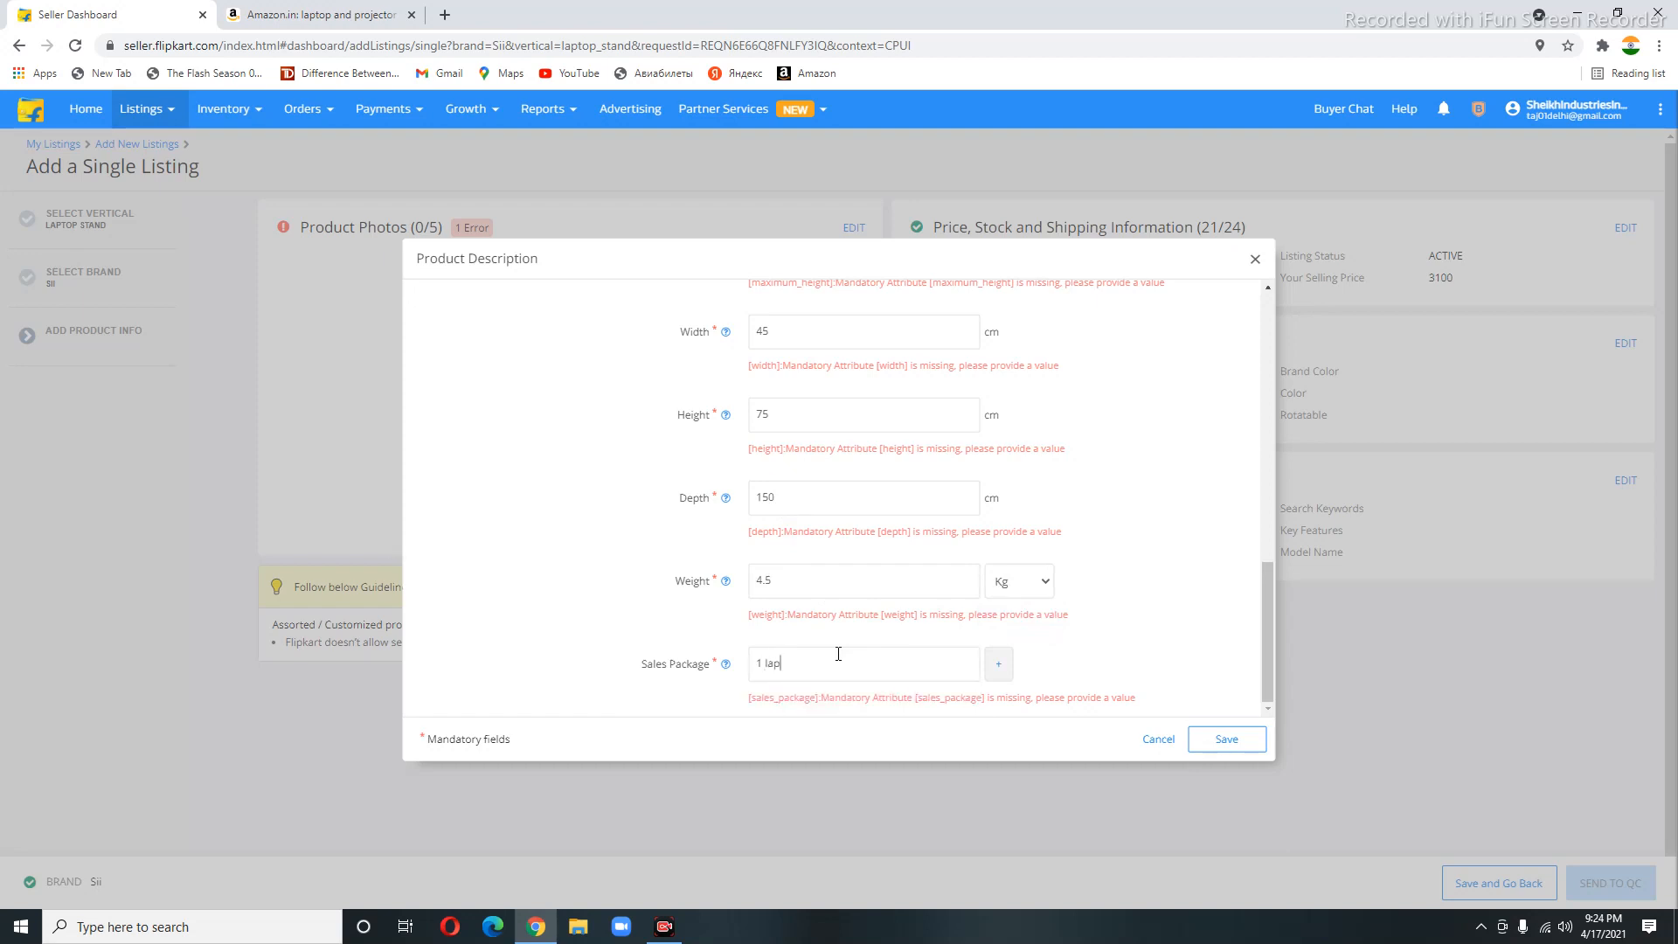
pyautogui.write('ttop')
pyautogui.press('Right')
pyautogui.press('Right')
pyautogui.write('projector stand')
pyautogui.click(1235, 741)
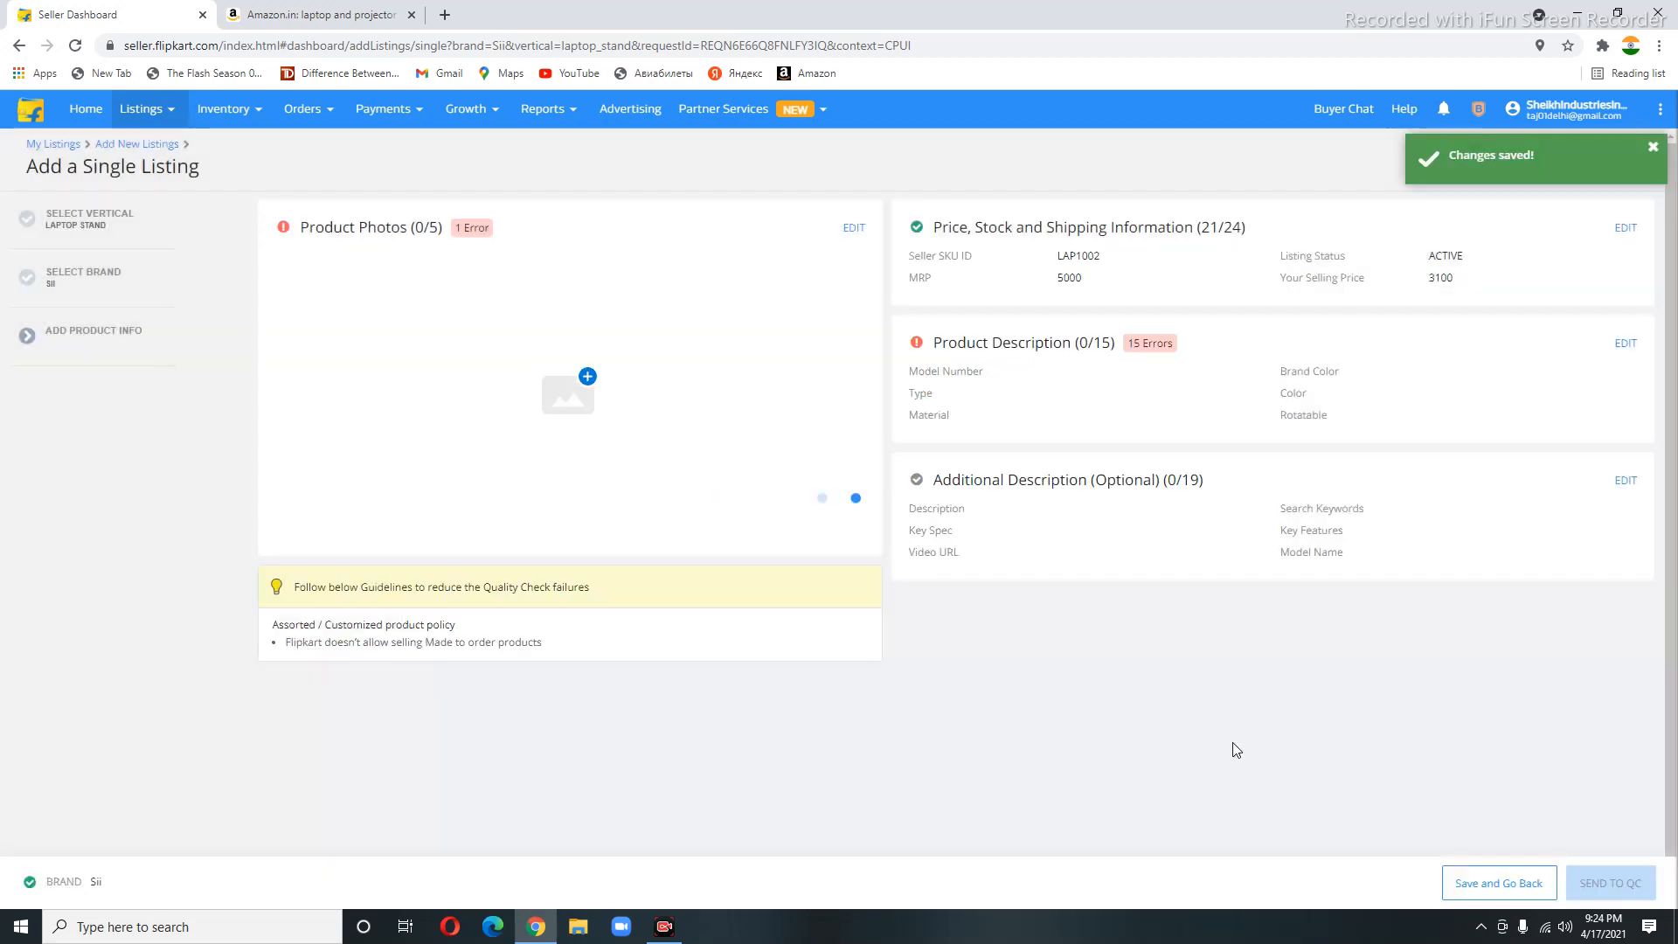
# Open the additional description for editing, then switch to Amazon and open the Sii height-adjustable laptop and projector stand's product page
pyautogui.click(1626, 480)
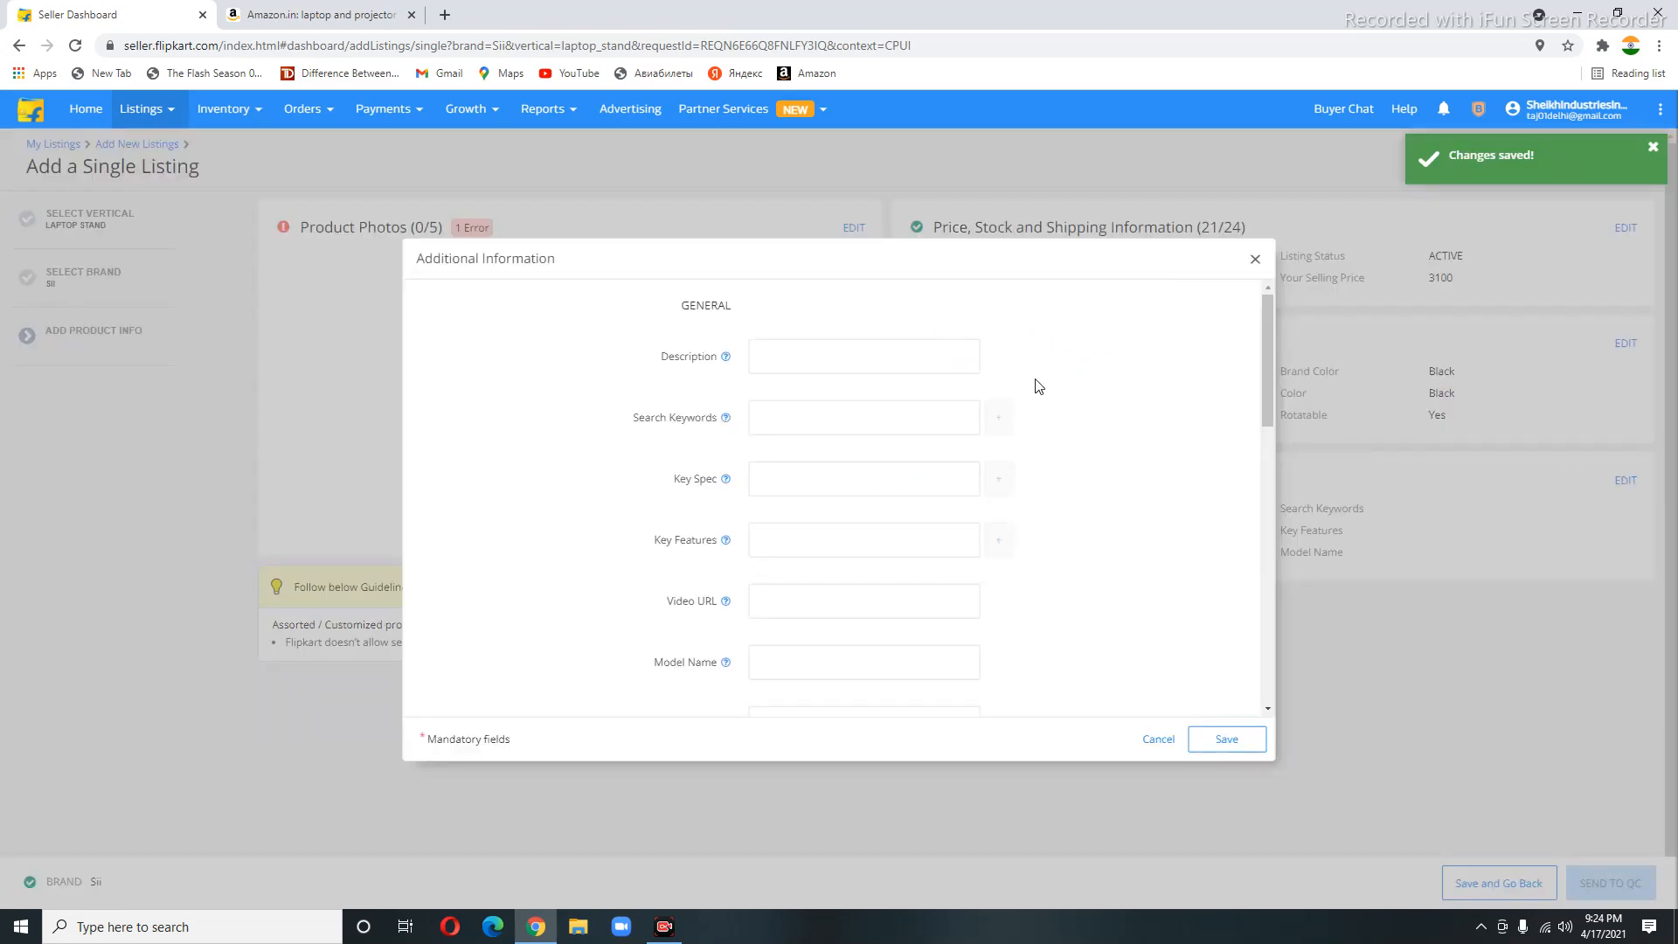
pyautogui.click(311, 10)
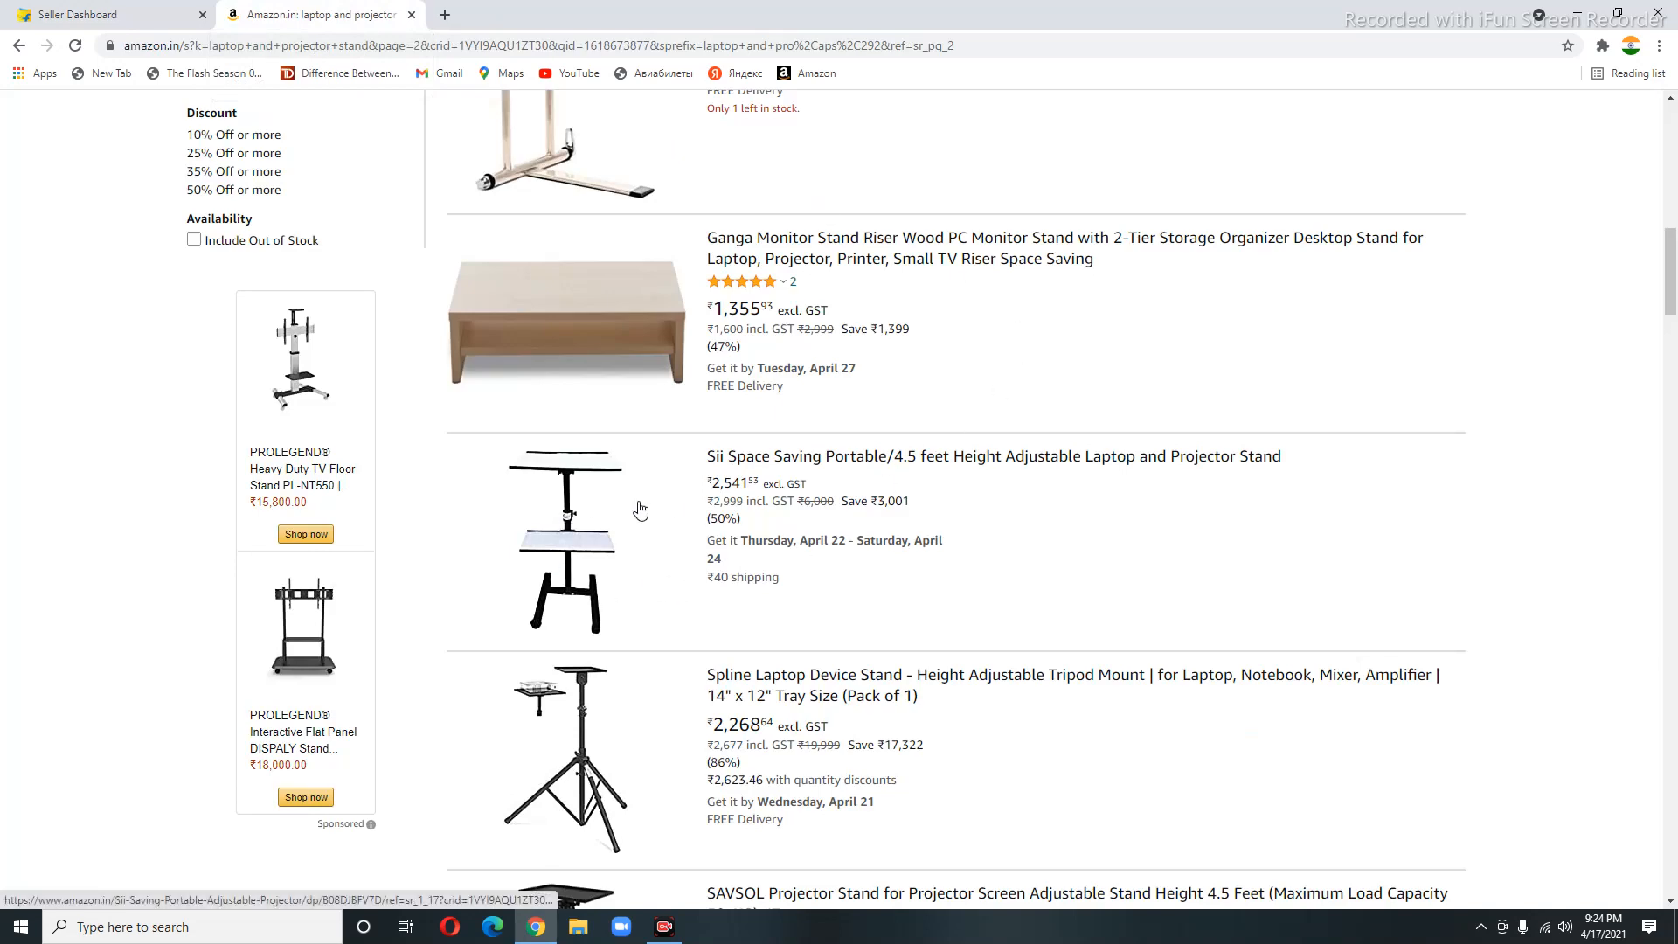
pyautogui.click(664, 480)
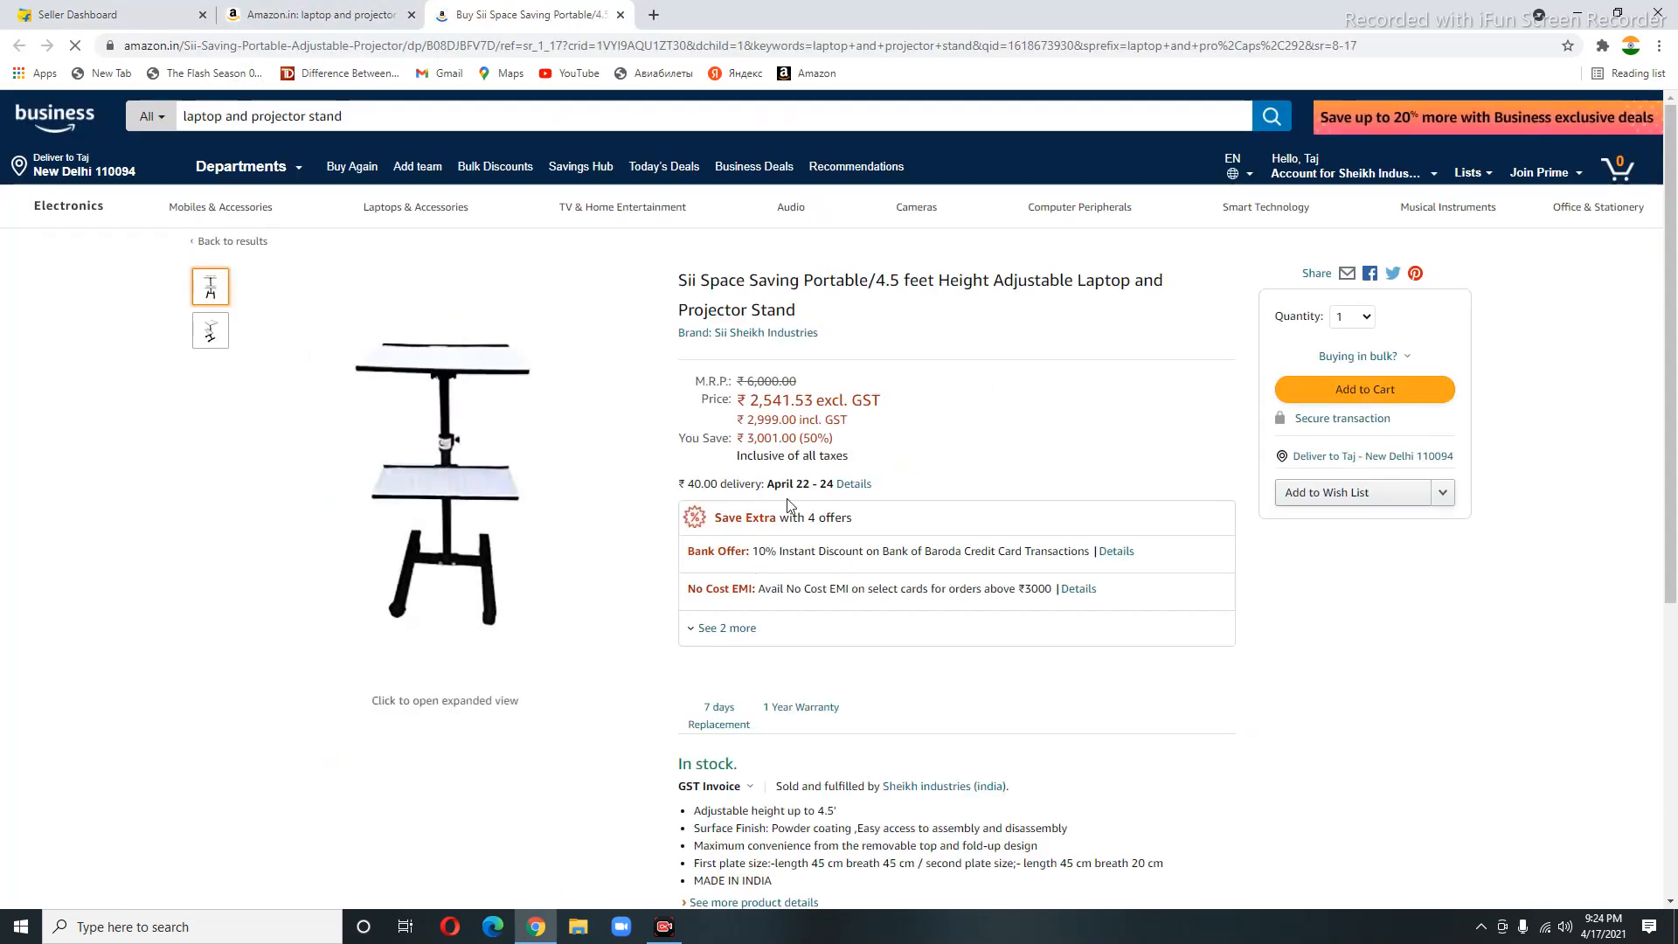
pyautogui.scroll(-5, 844, 394)
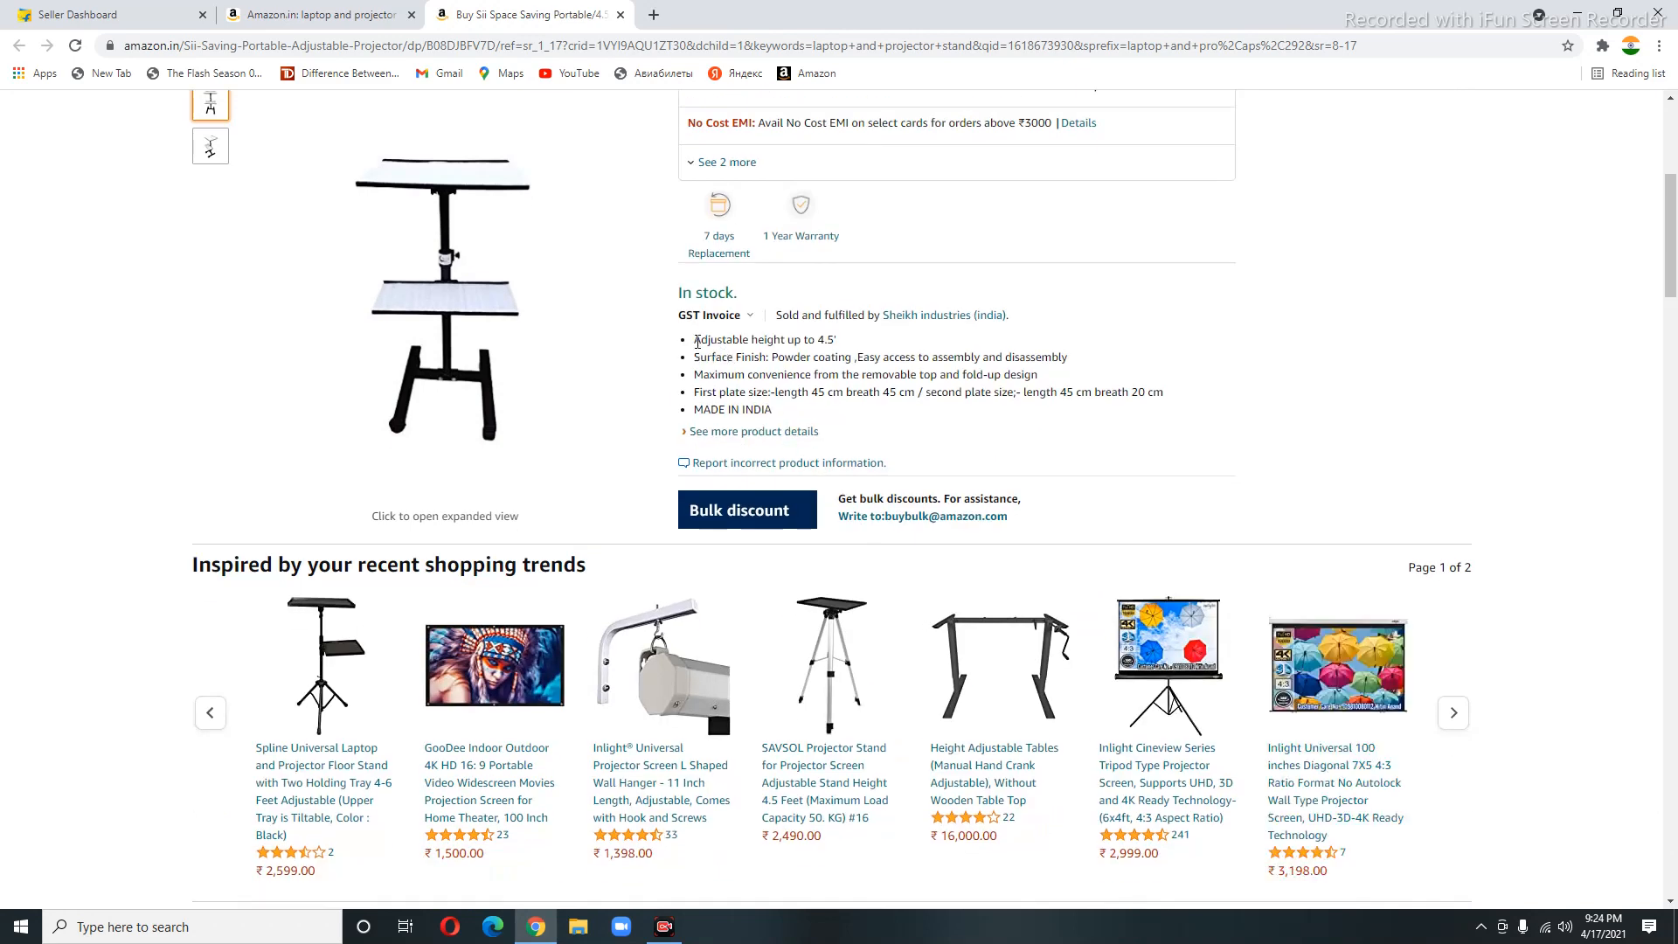
pyautogui.moveTo(695, 341); pyautogui.dragTo(846, 339)
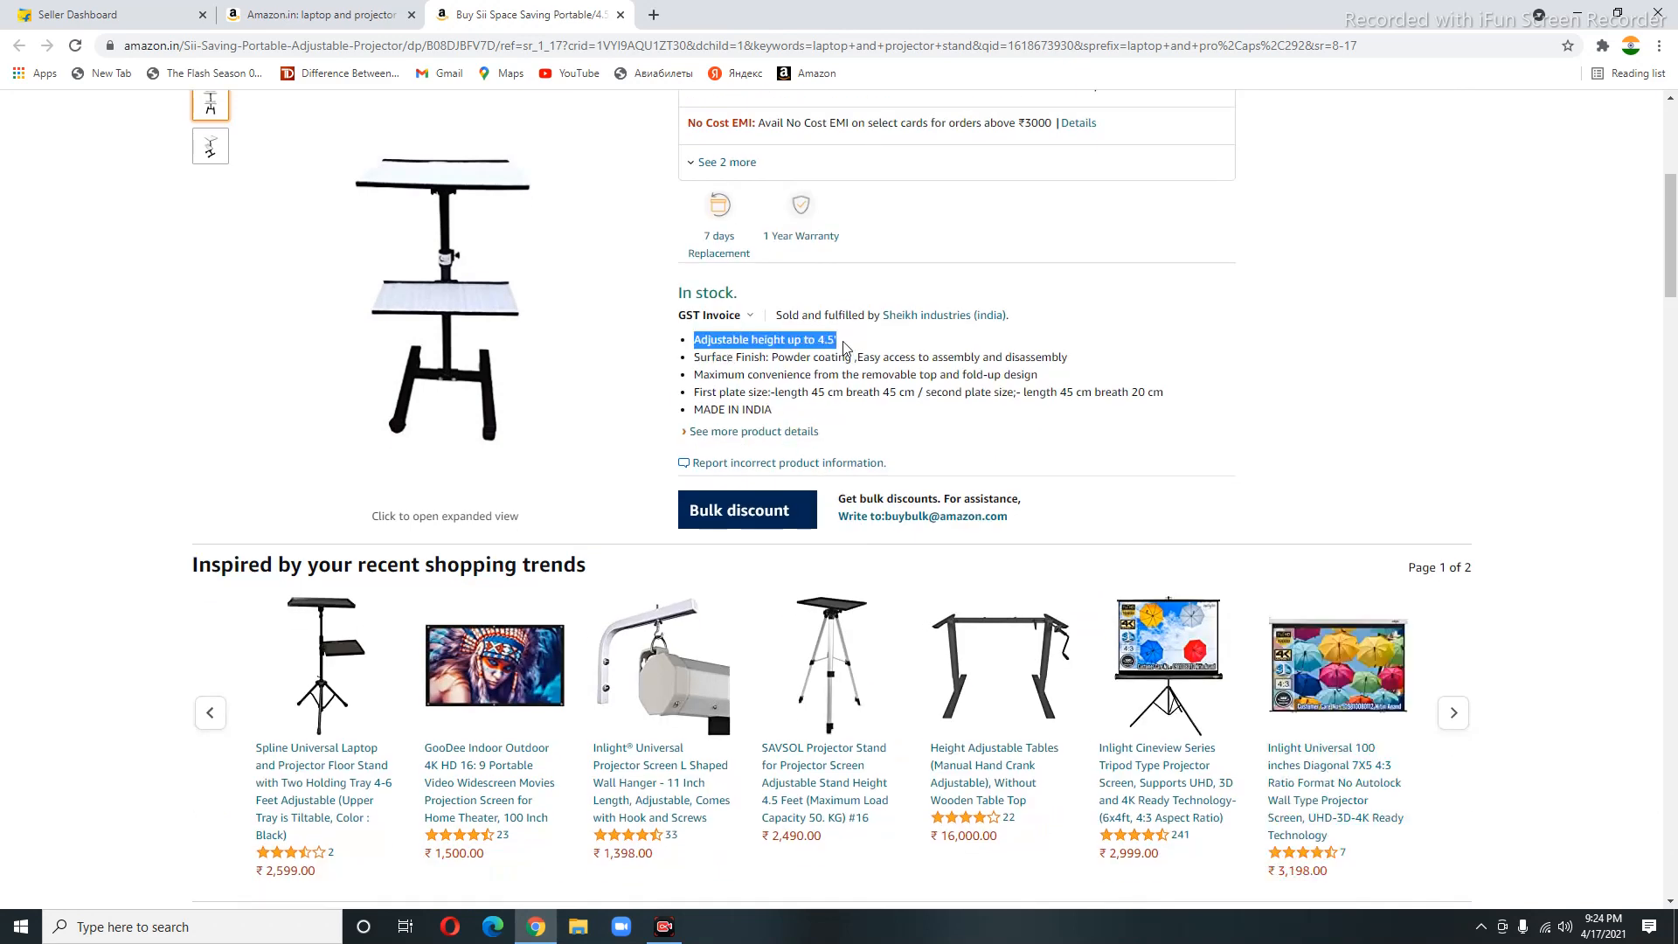
pyautogui.click(140, 14)
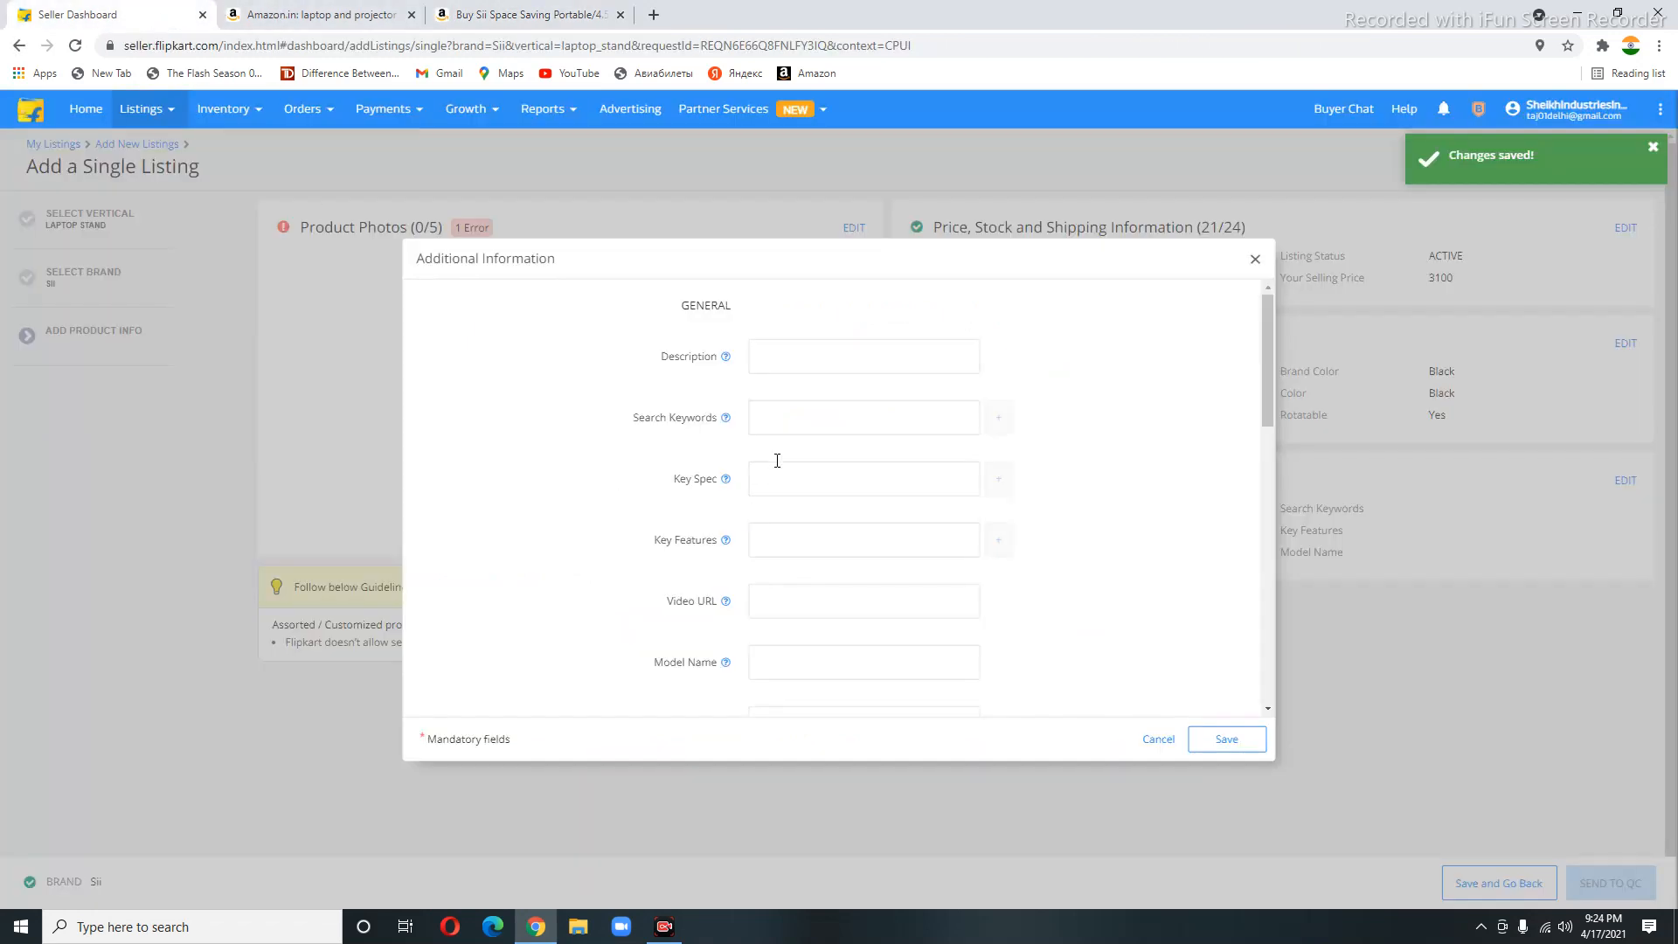
pyautogui.click(802, 549)
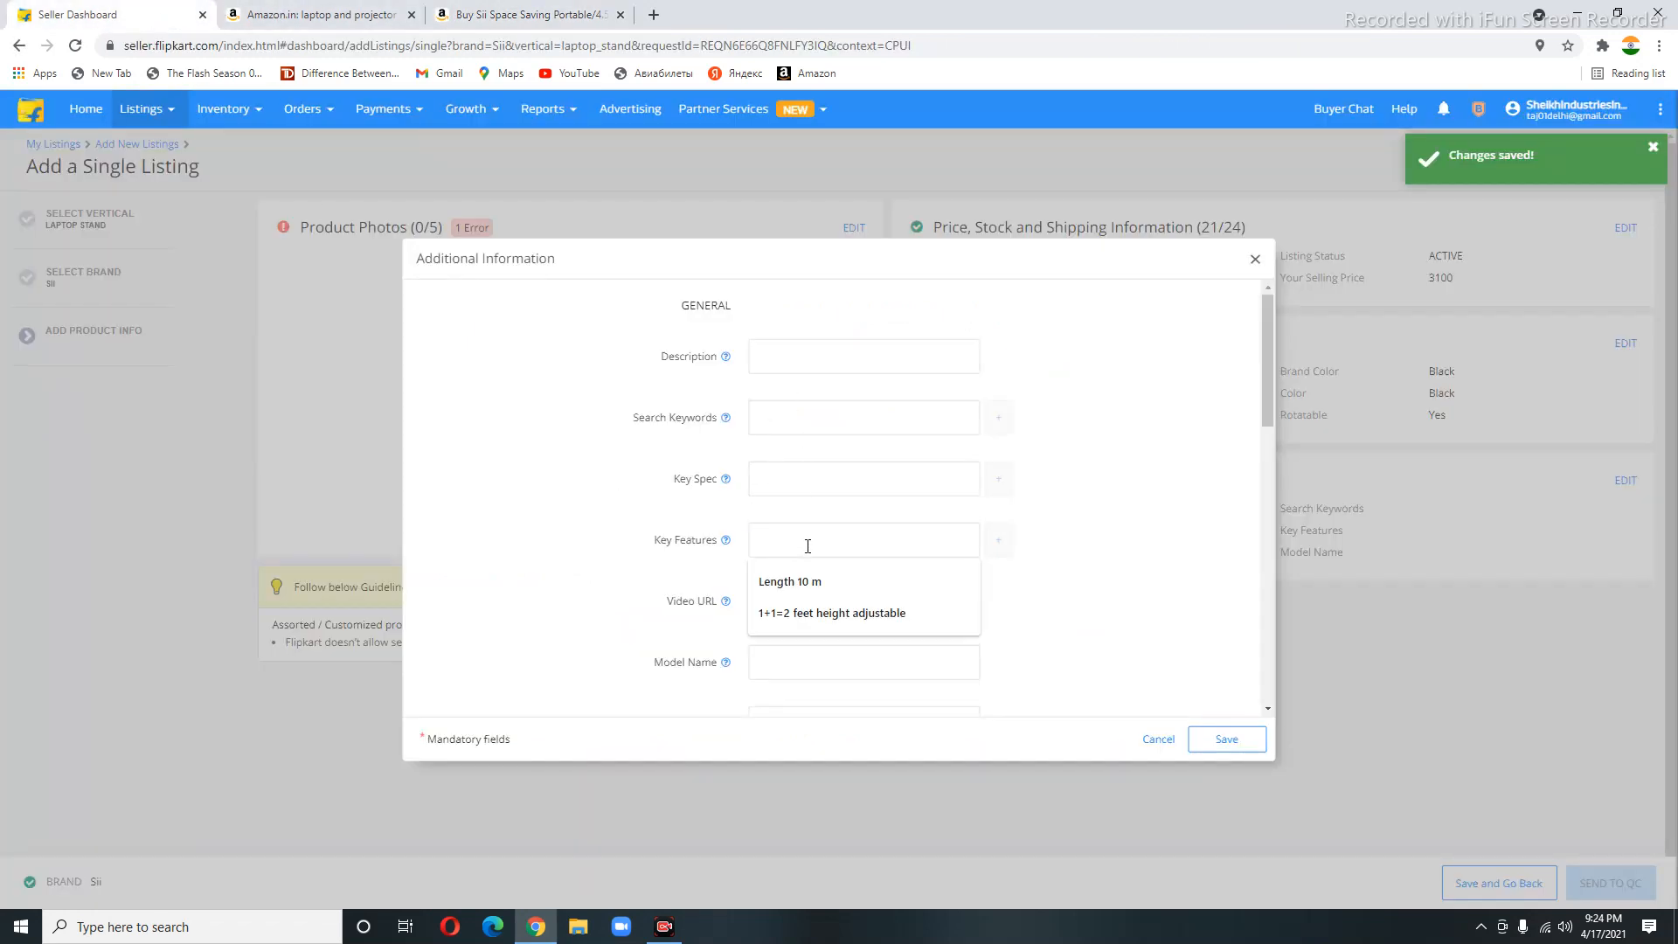
# Copy the product description paragraph from the Amazon product page into the Description field of the Flipkart listing
pyautogui.click(784, 351)
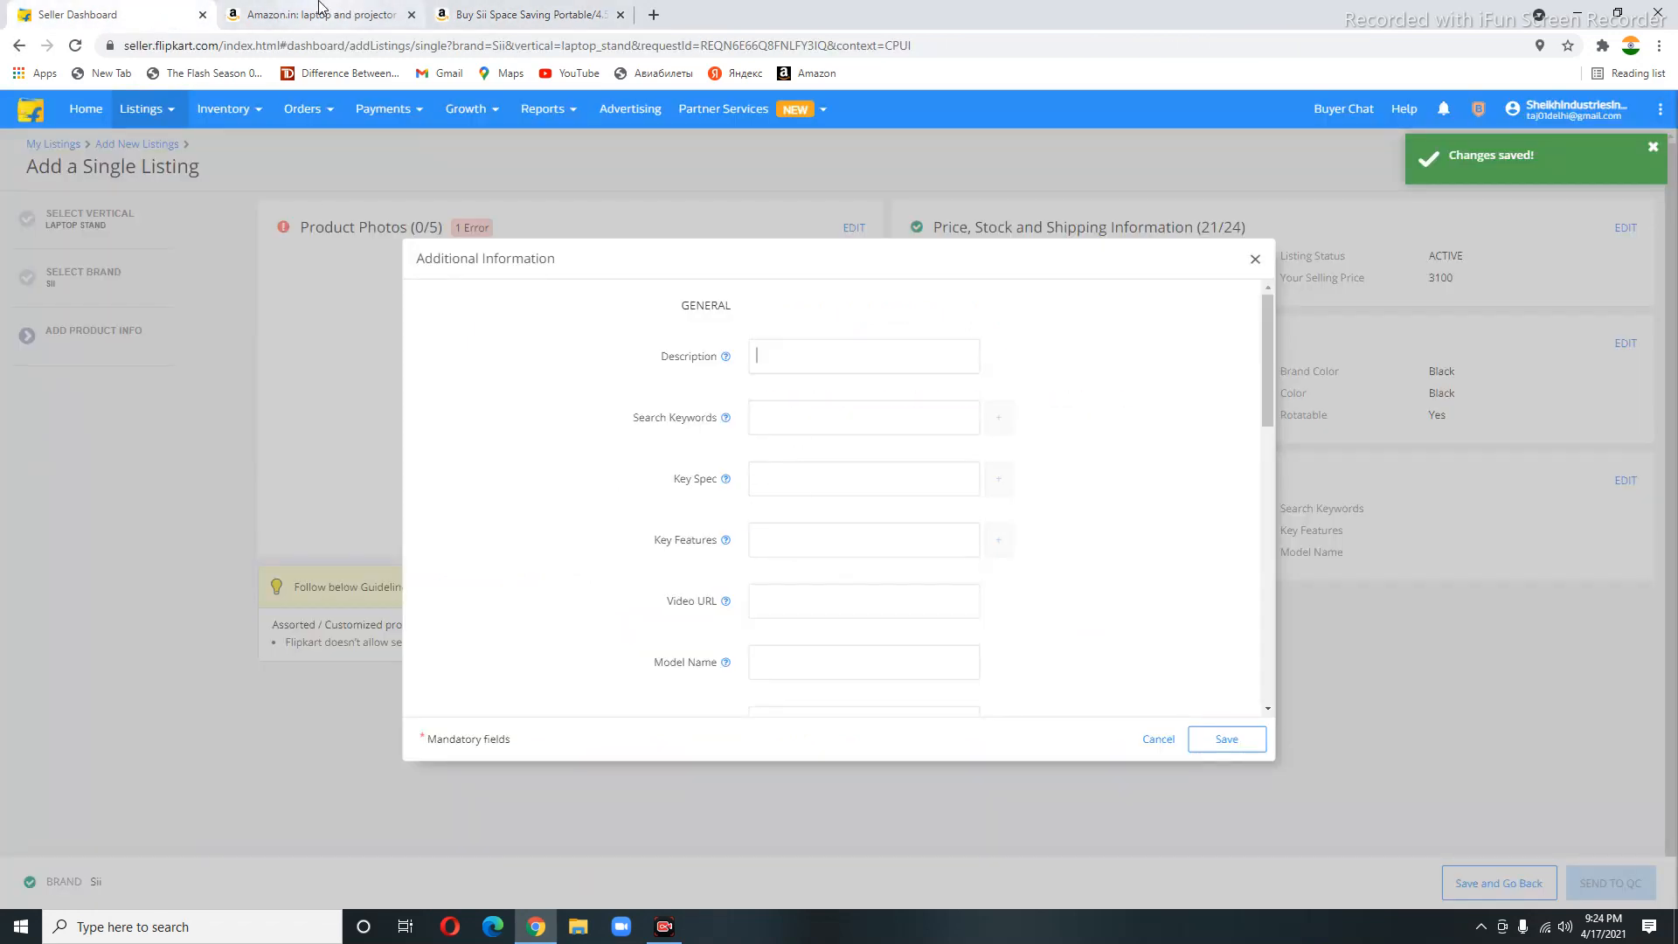
pyautogui.click(322, 7)
pyautogui.scroll(-1, 858, 499)
pyautogui.scroll(3, 858, 498)
pyautogui.moveTo(545, 12); pyautogui.dragTo(375, 18)
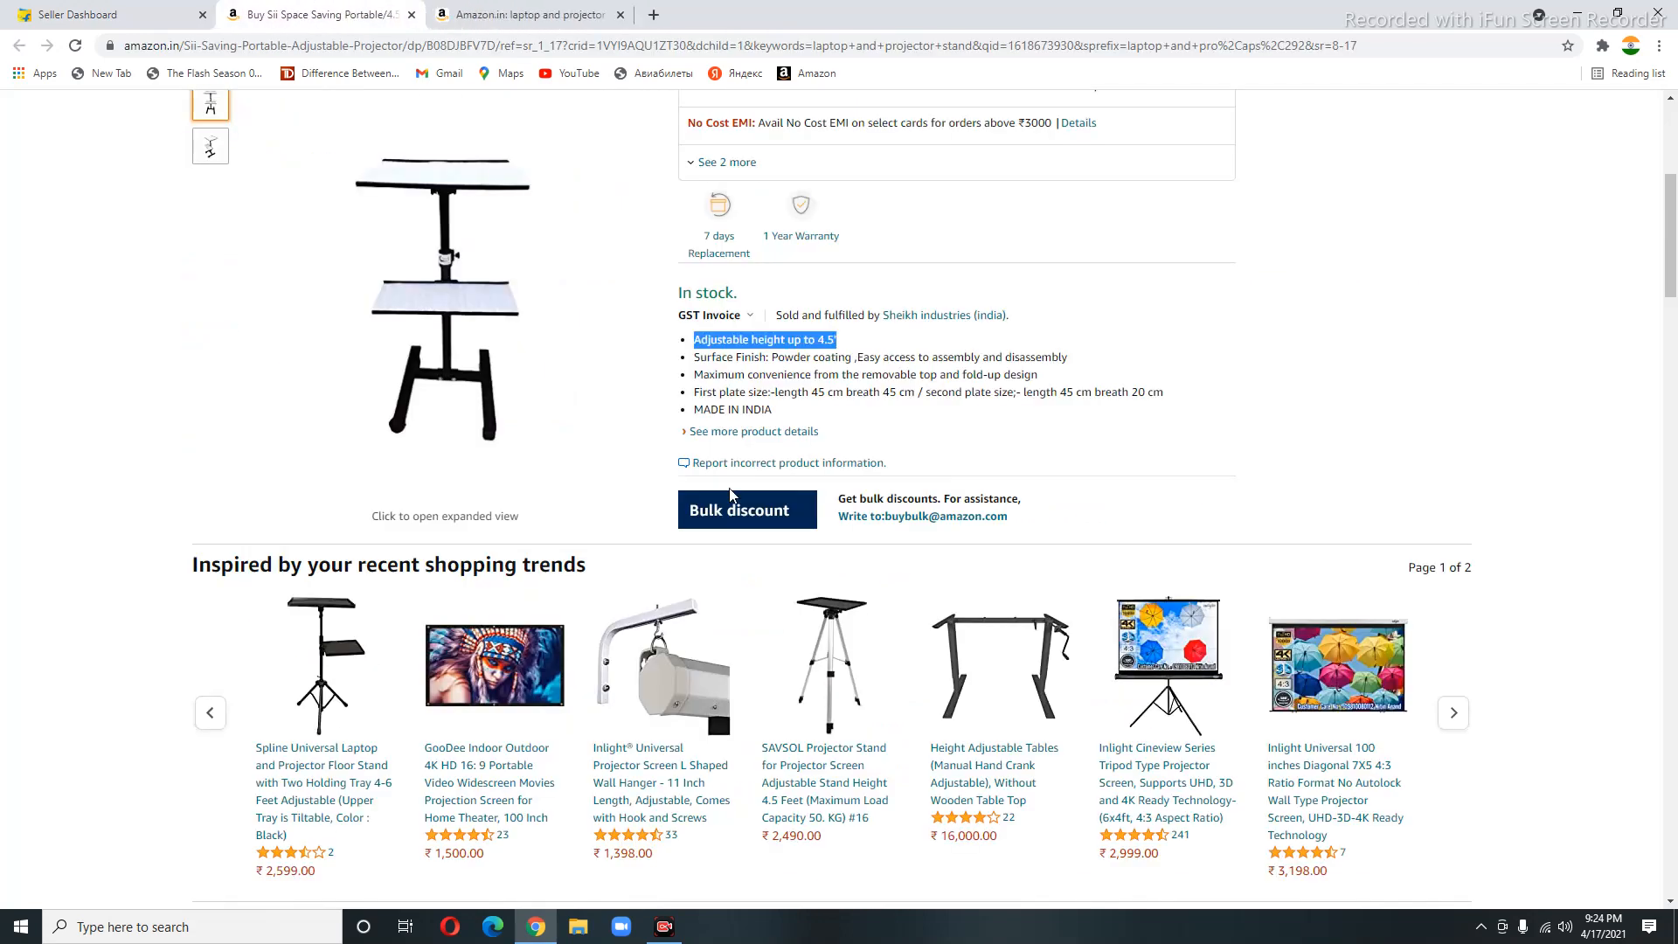
pyautogui.scroll(-17, 914, 600)
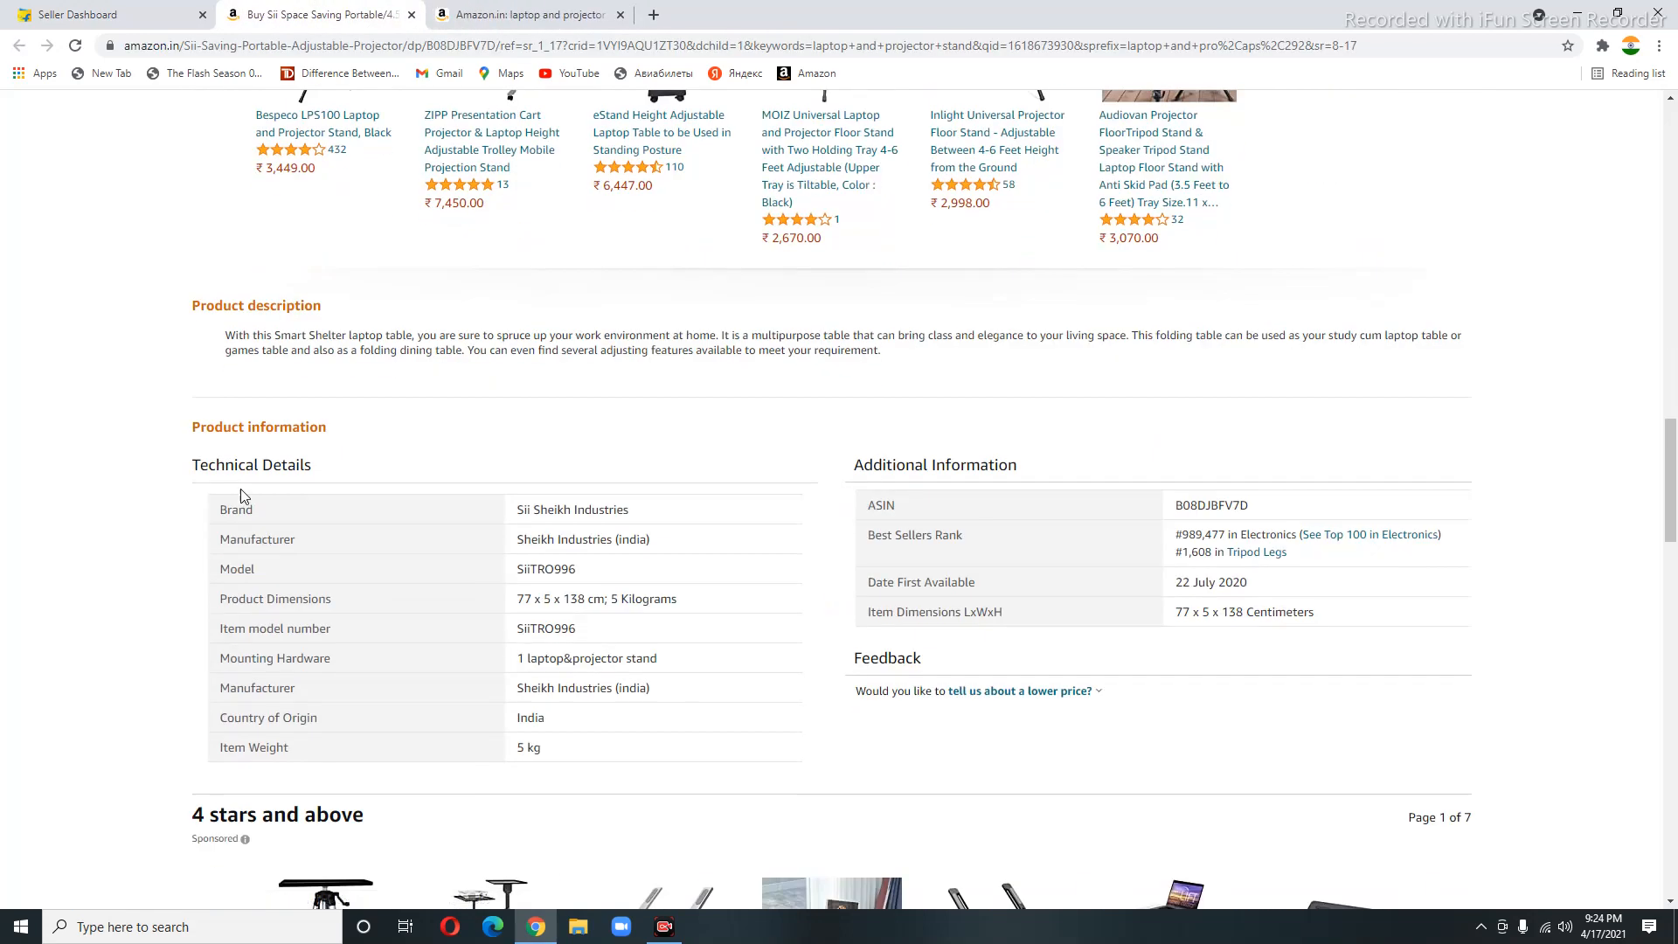
pyautogui.moveTo(224, 335); pyautogui.dragTo(936, 365)
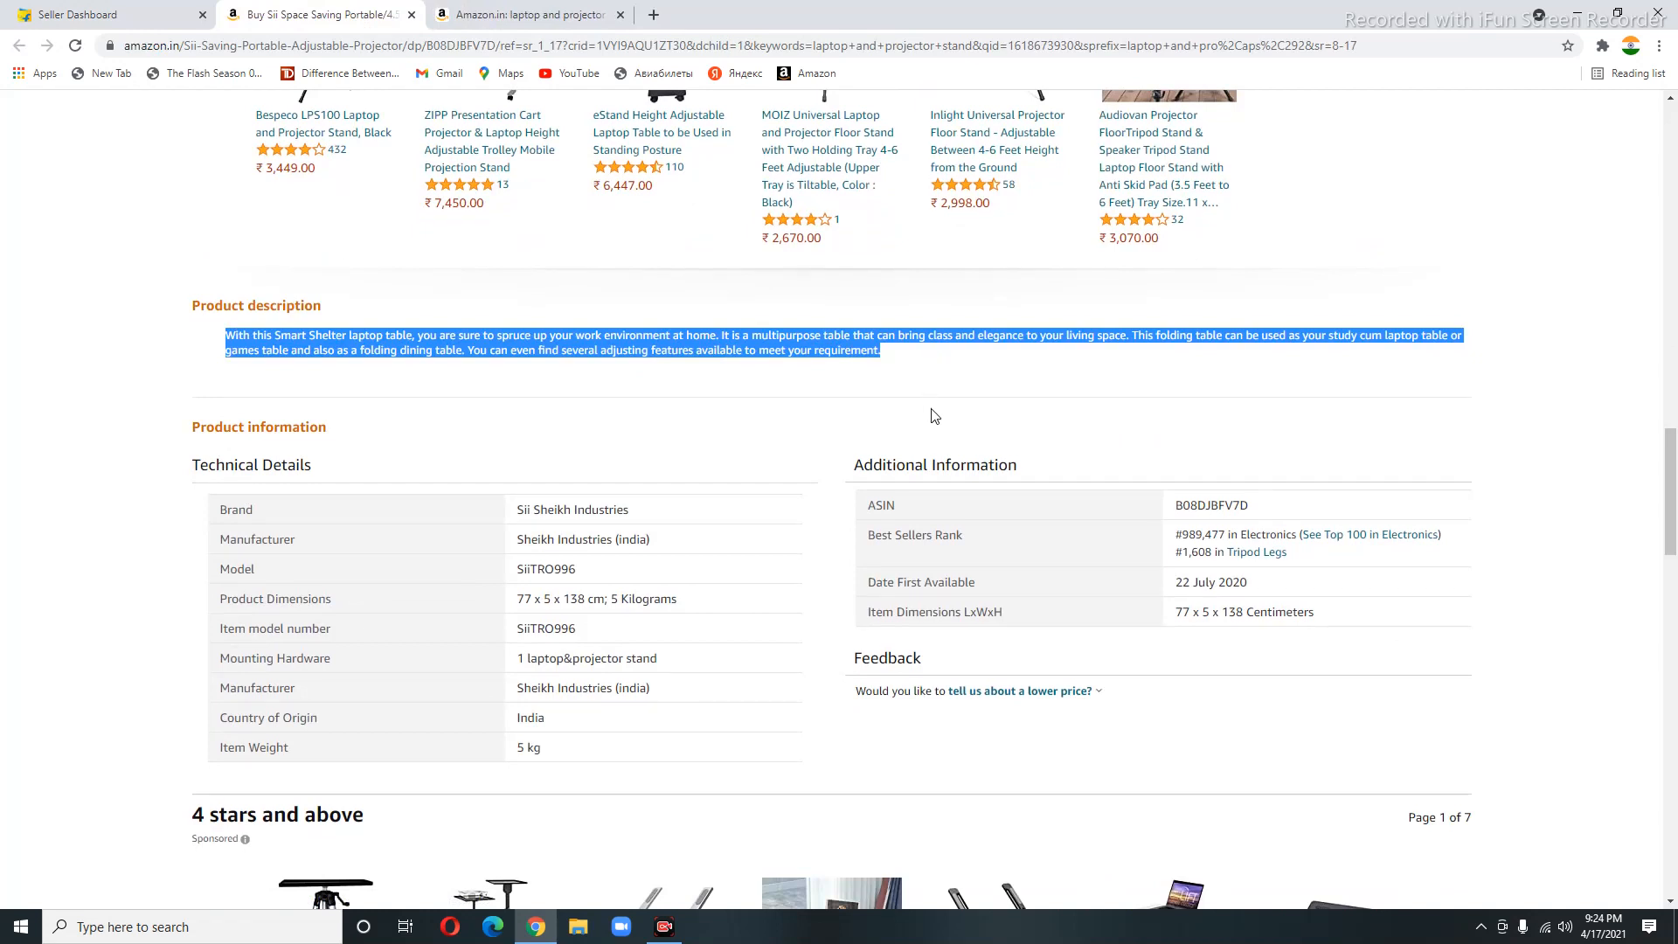
pyautogui.hotkey('ctrl', 'shift', 'Tab')
pyautogui.click(807, 349)
pyautogui.hotkey('ctrl', 'v')
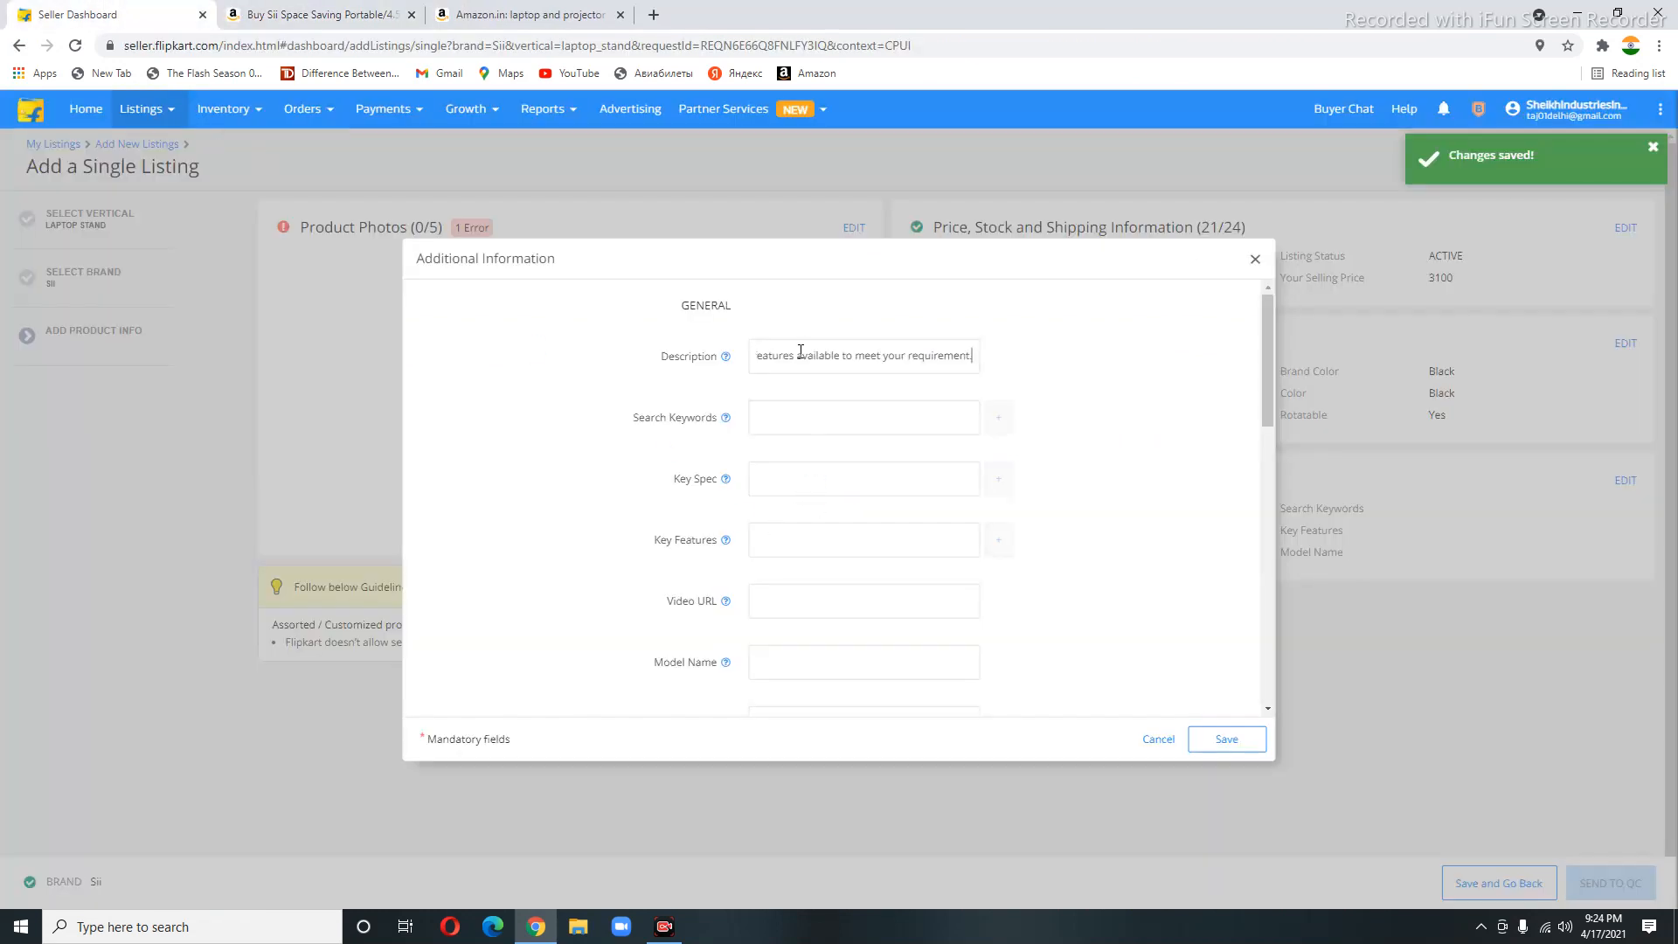
# Add two search keywords to the listing: "projector stand" and "laptop stand"
pyautogui.click(796, 432)
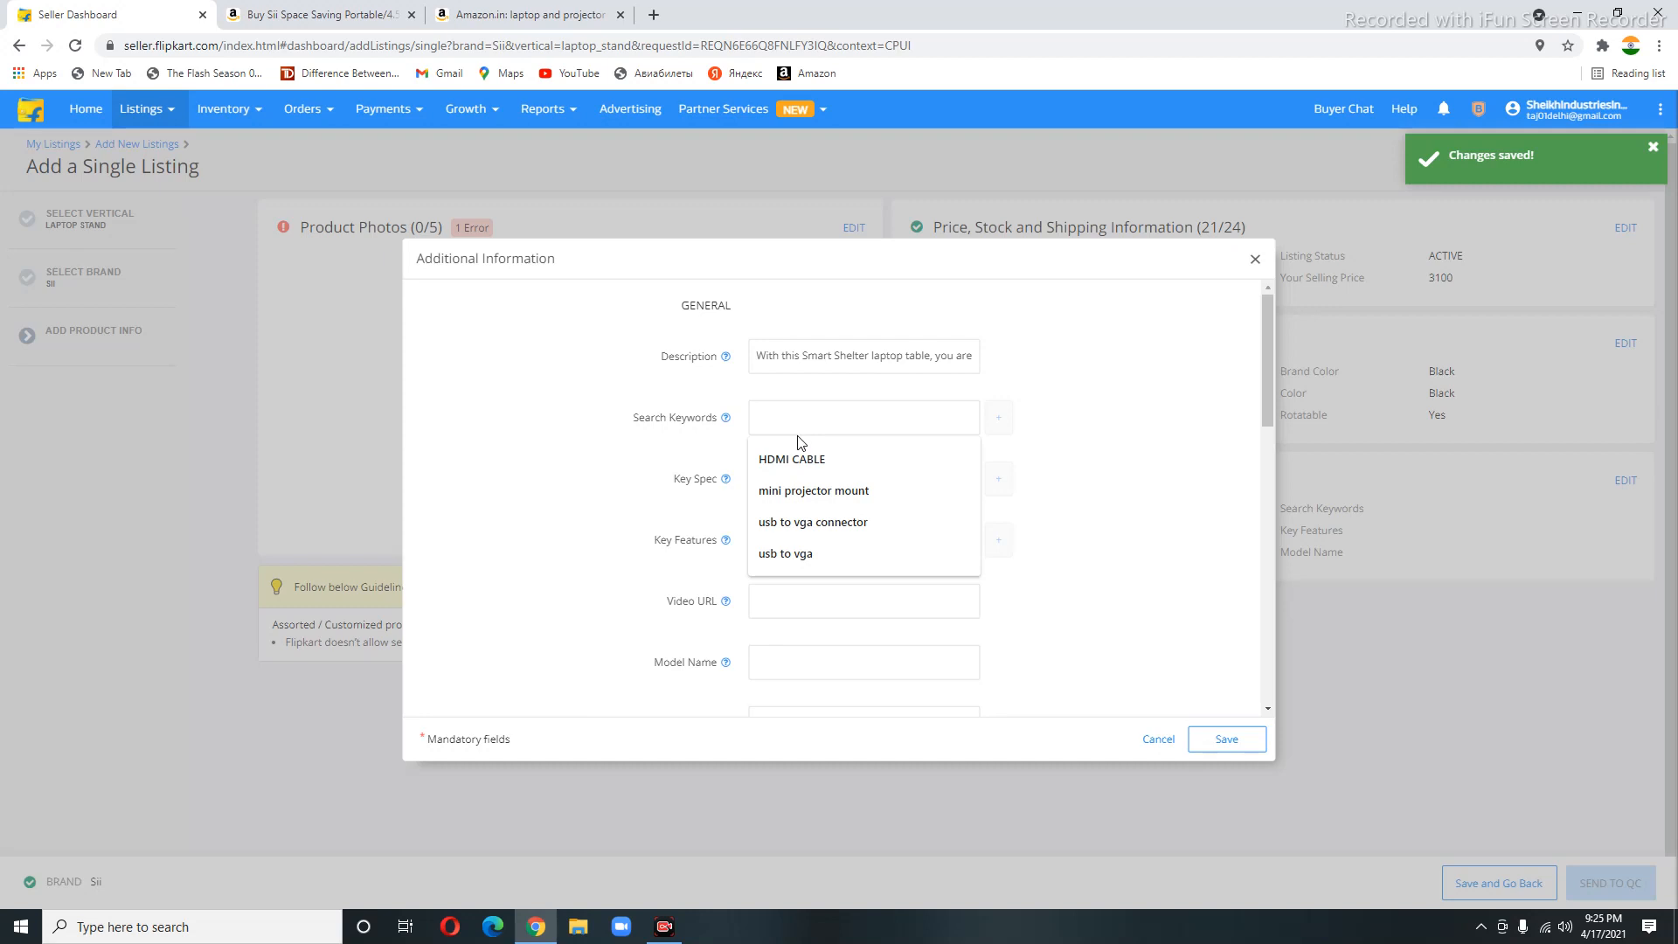
pyautogui.write('poro')
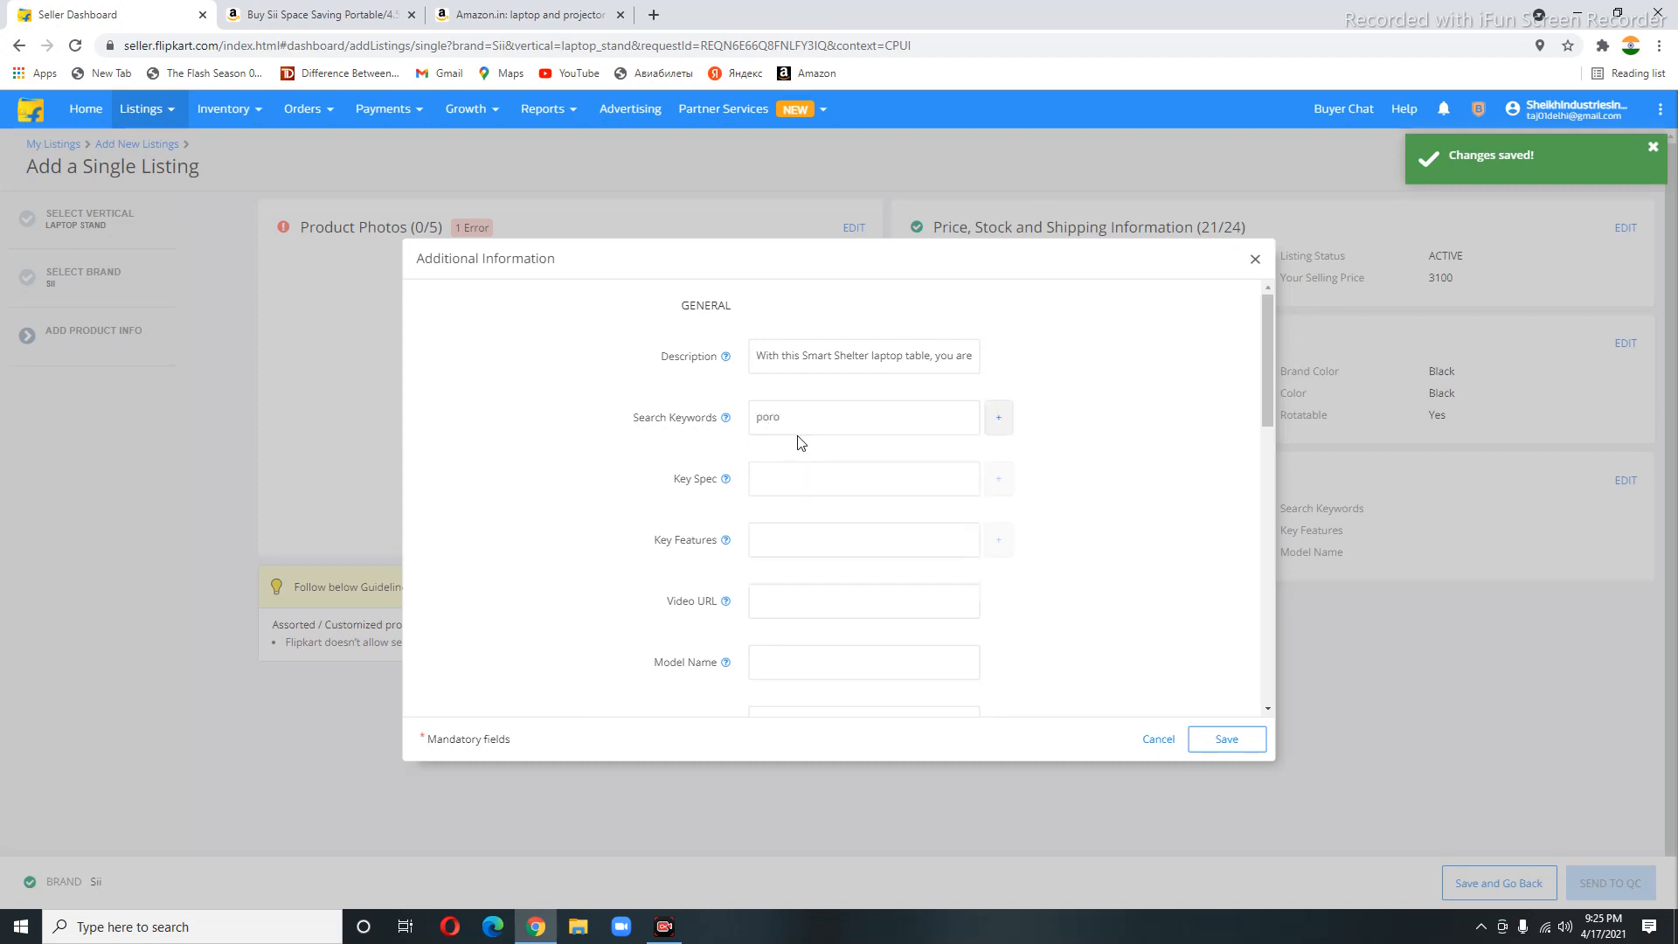
pyautogui.press('BackSpace')
pyautogui.write('rojector stand')
pyautogui.click(1002, 419)
pyautogui.click(857, 462)
pyautogui.write('la')
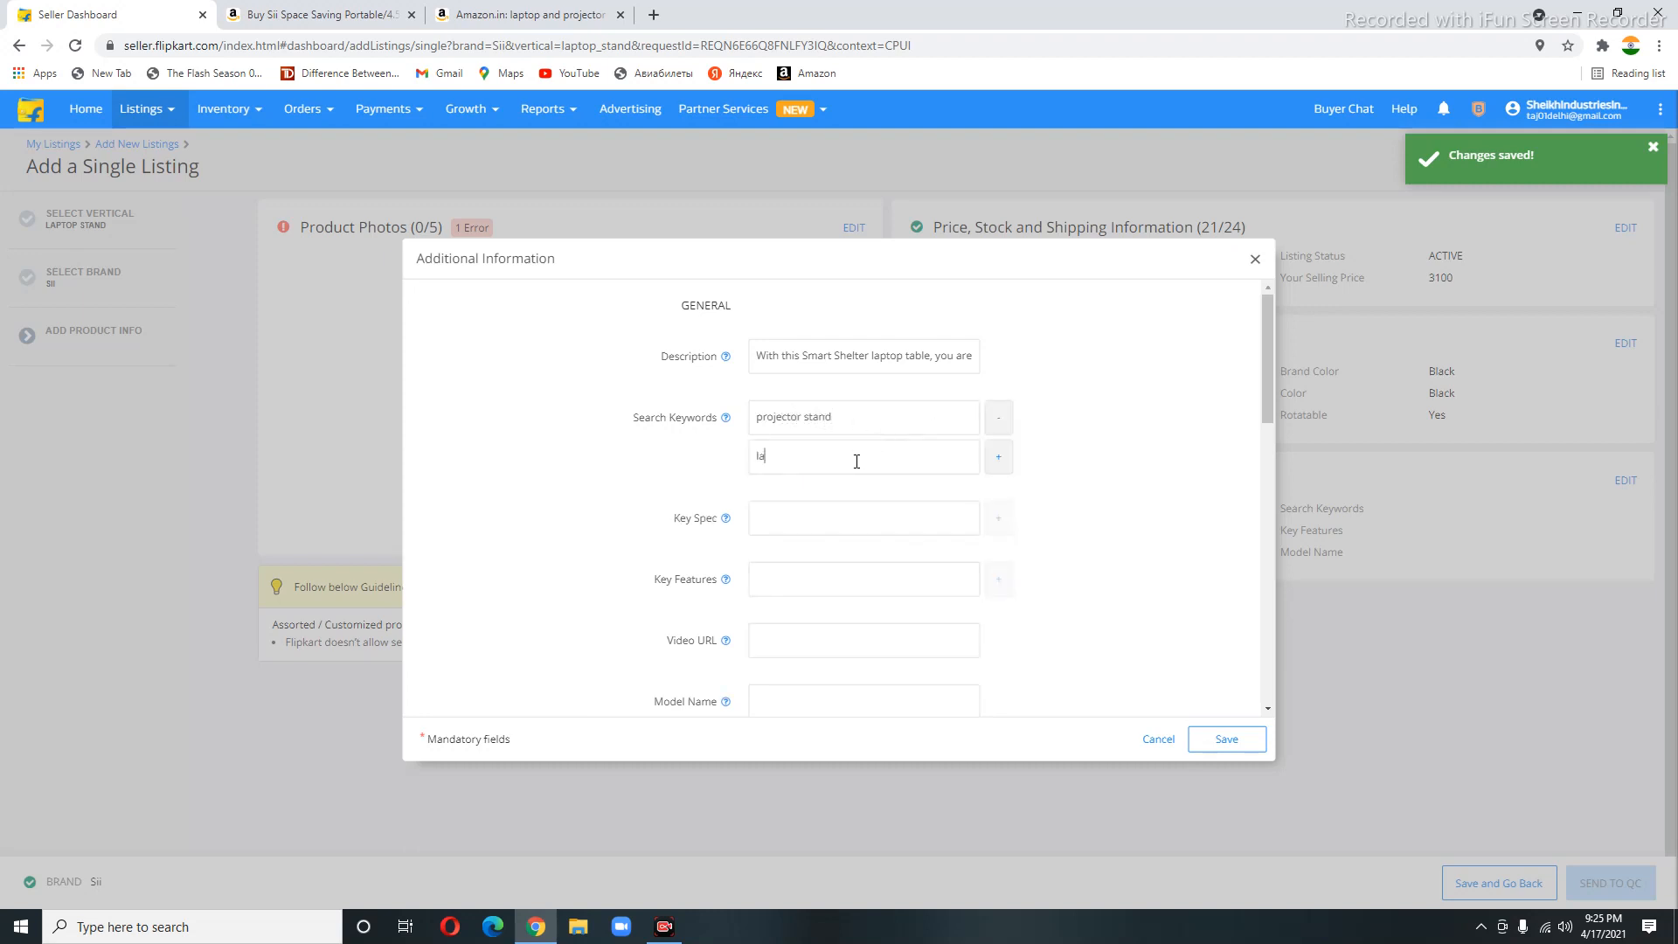
pyautogui.write('ptop stand')
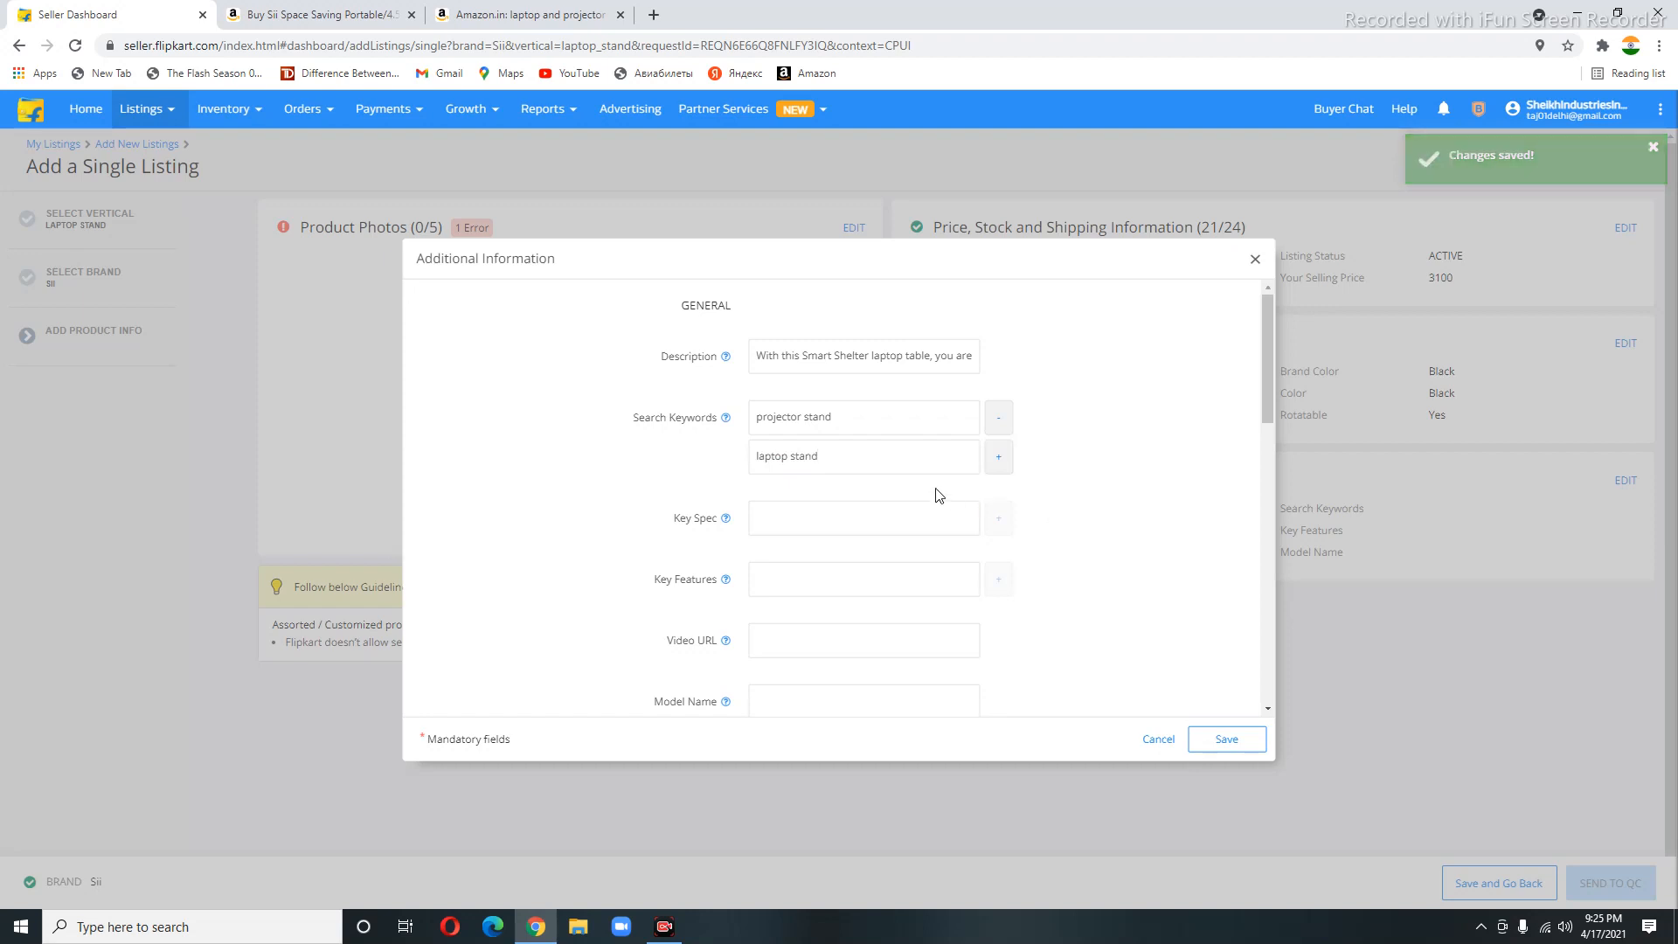
# Copy the bullet "Adjustable height up to 4.5'" from the Amazon product page into the listing as the first key feature
pyautogui.click(793, 580)
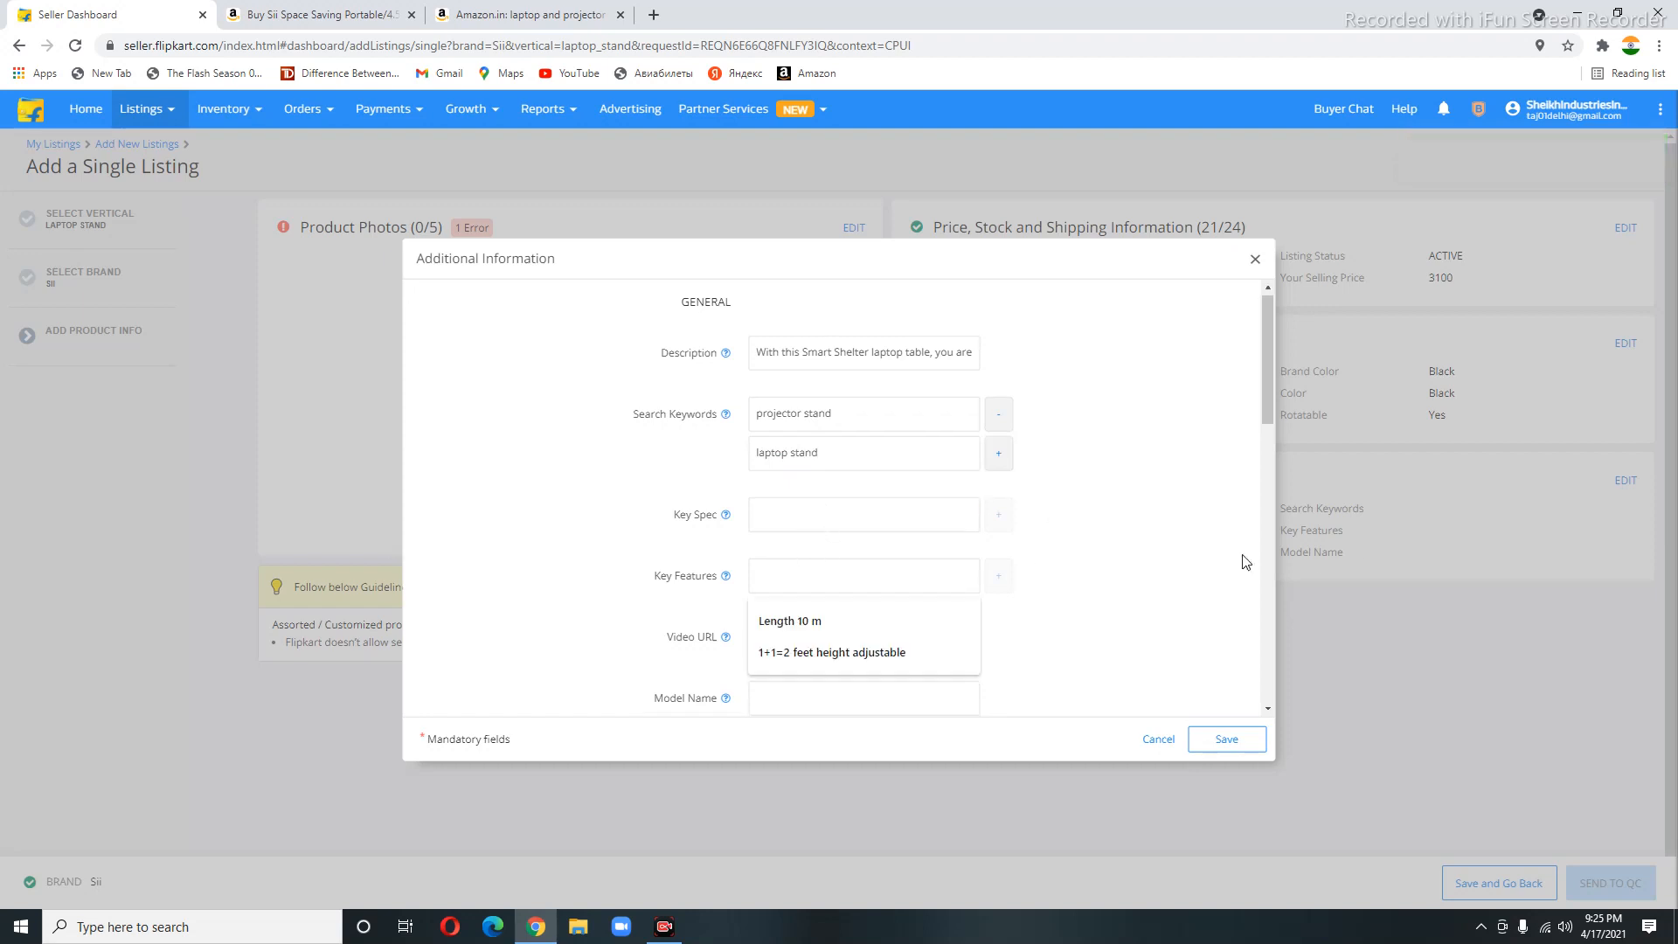
pyautogui.scroll(-3, 1246, 562)
pyautogui.click(349, 12)
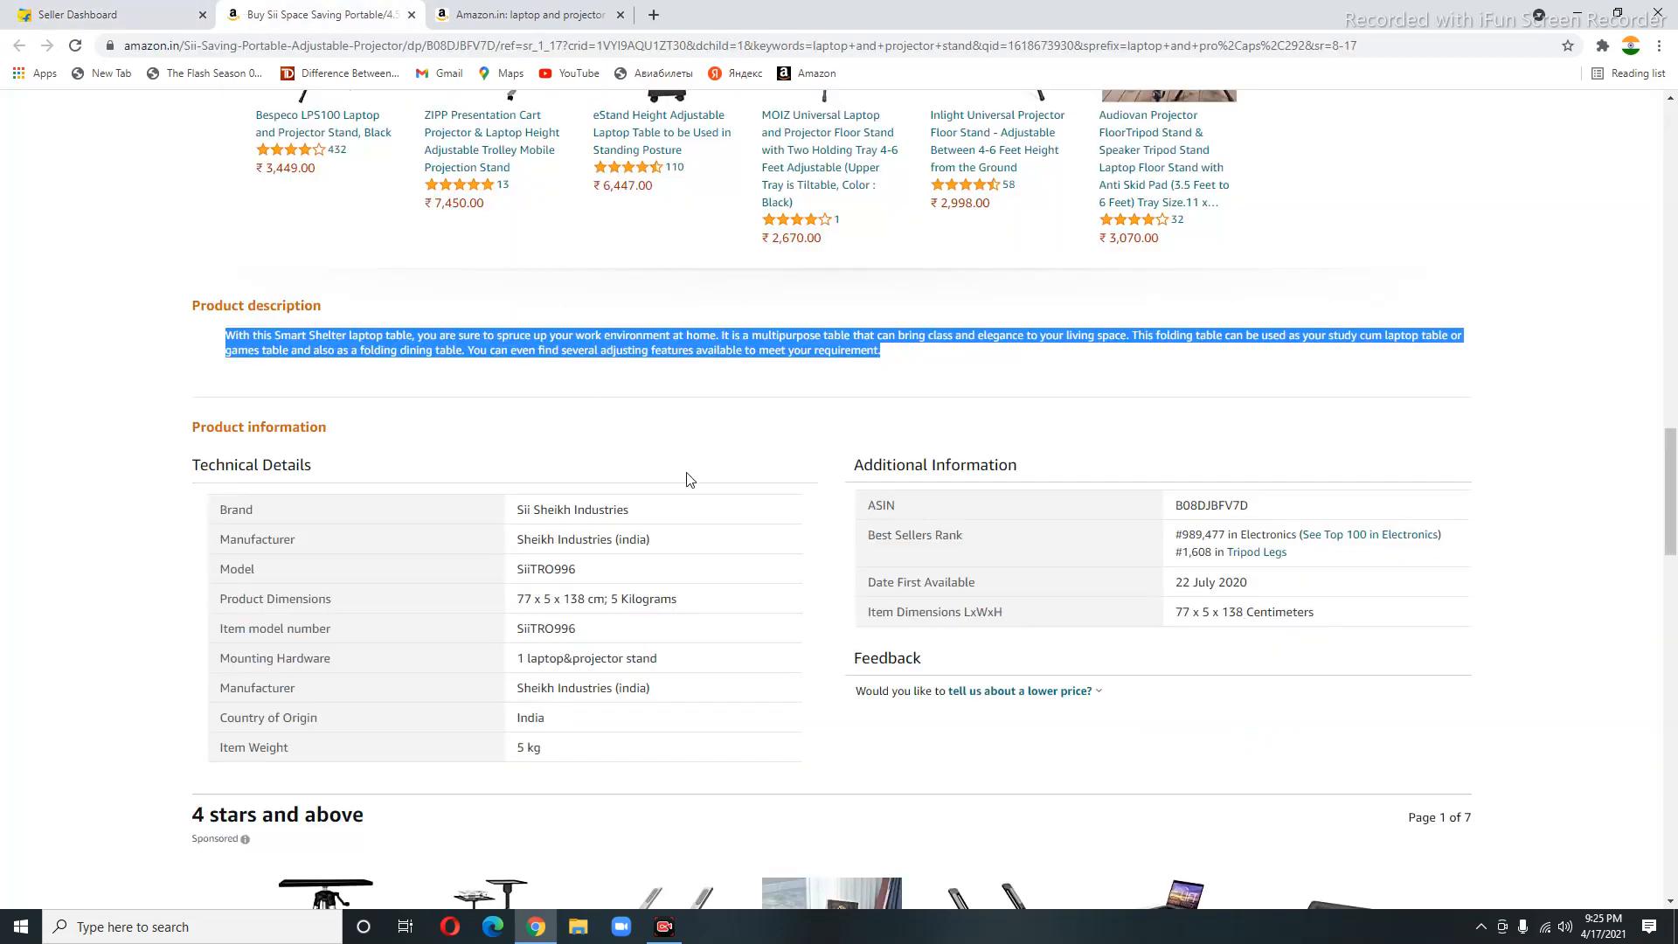
pyautogui.scroll(20, 690, 479)
pyautogui.scroll(-3, 692, 593)
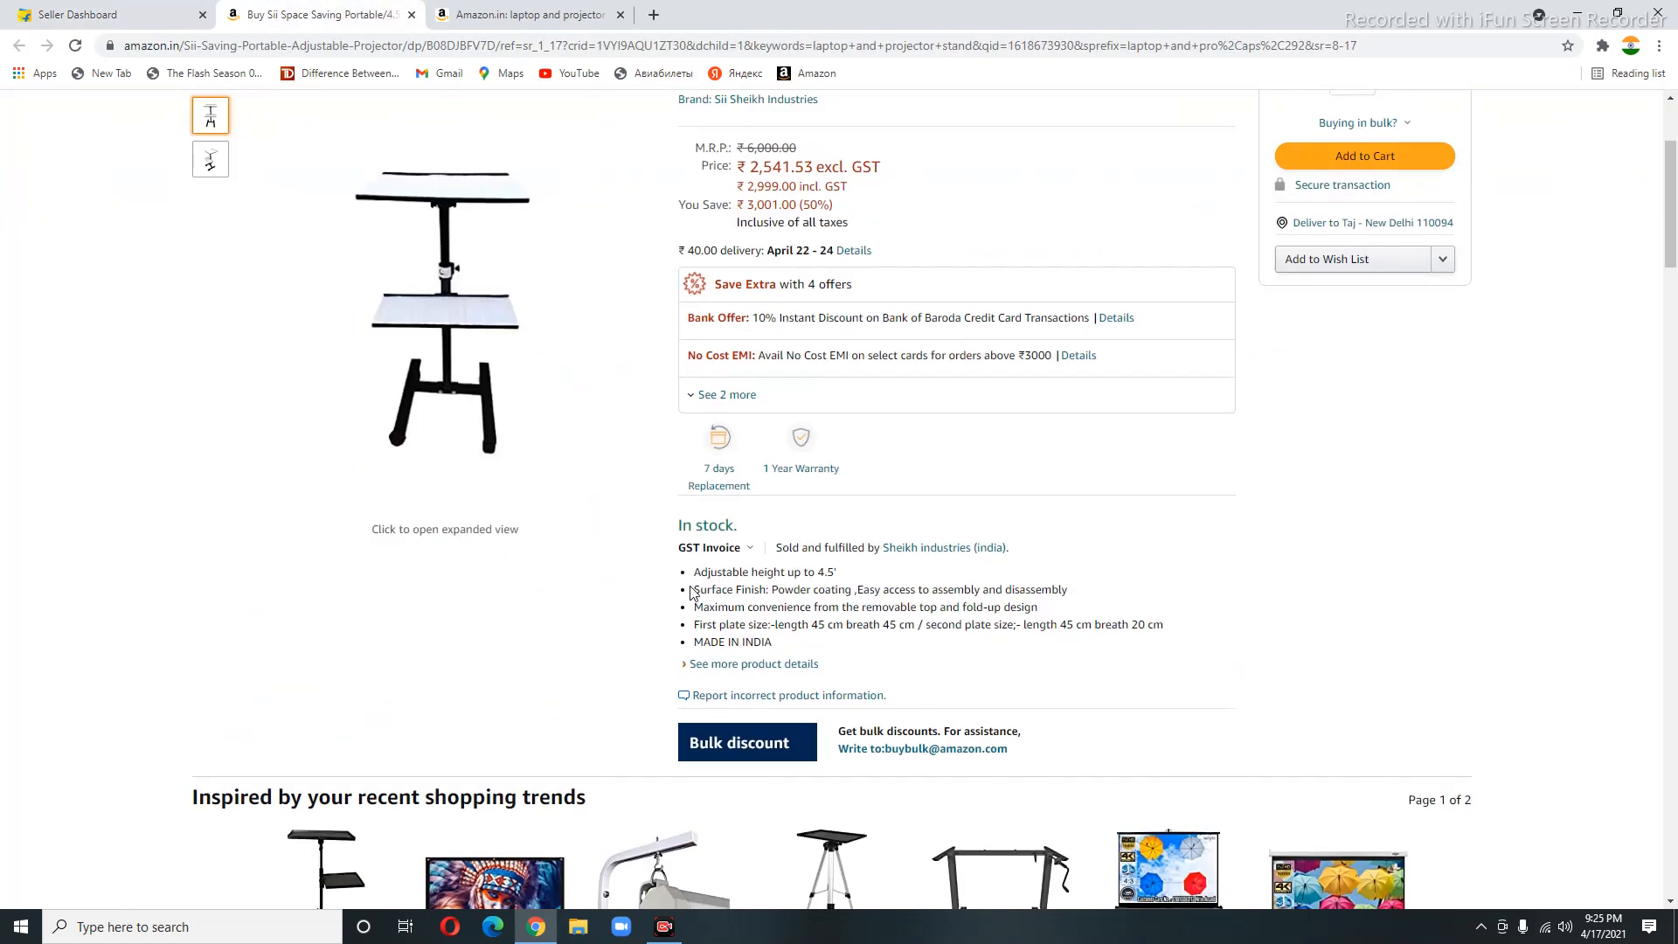
pyautogui.moveTo(693, 572); pyautogui.dragTo(860, 584)
pyautogui.hotkey('ctrl', 'c')
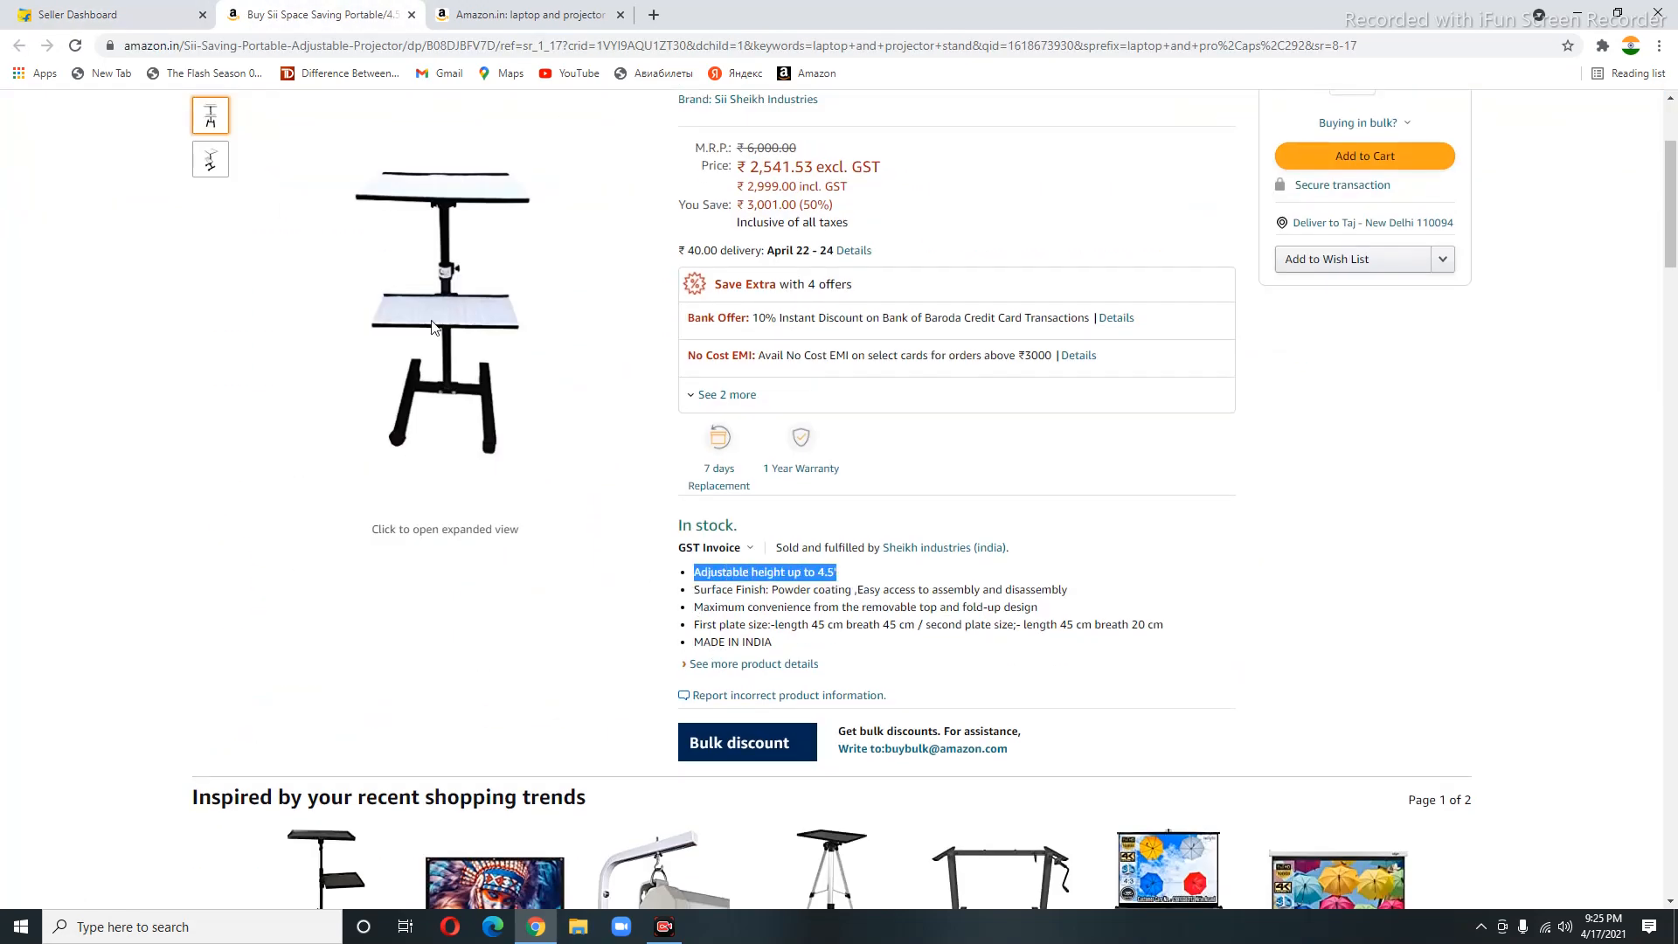
pyautogui.click(117, 11)
pyautogui.click(779, 349)
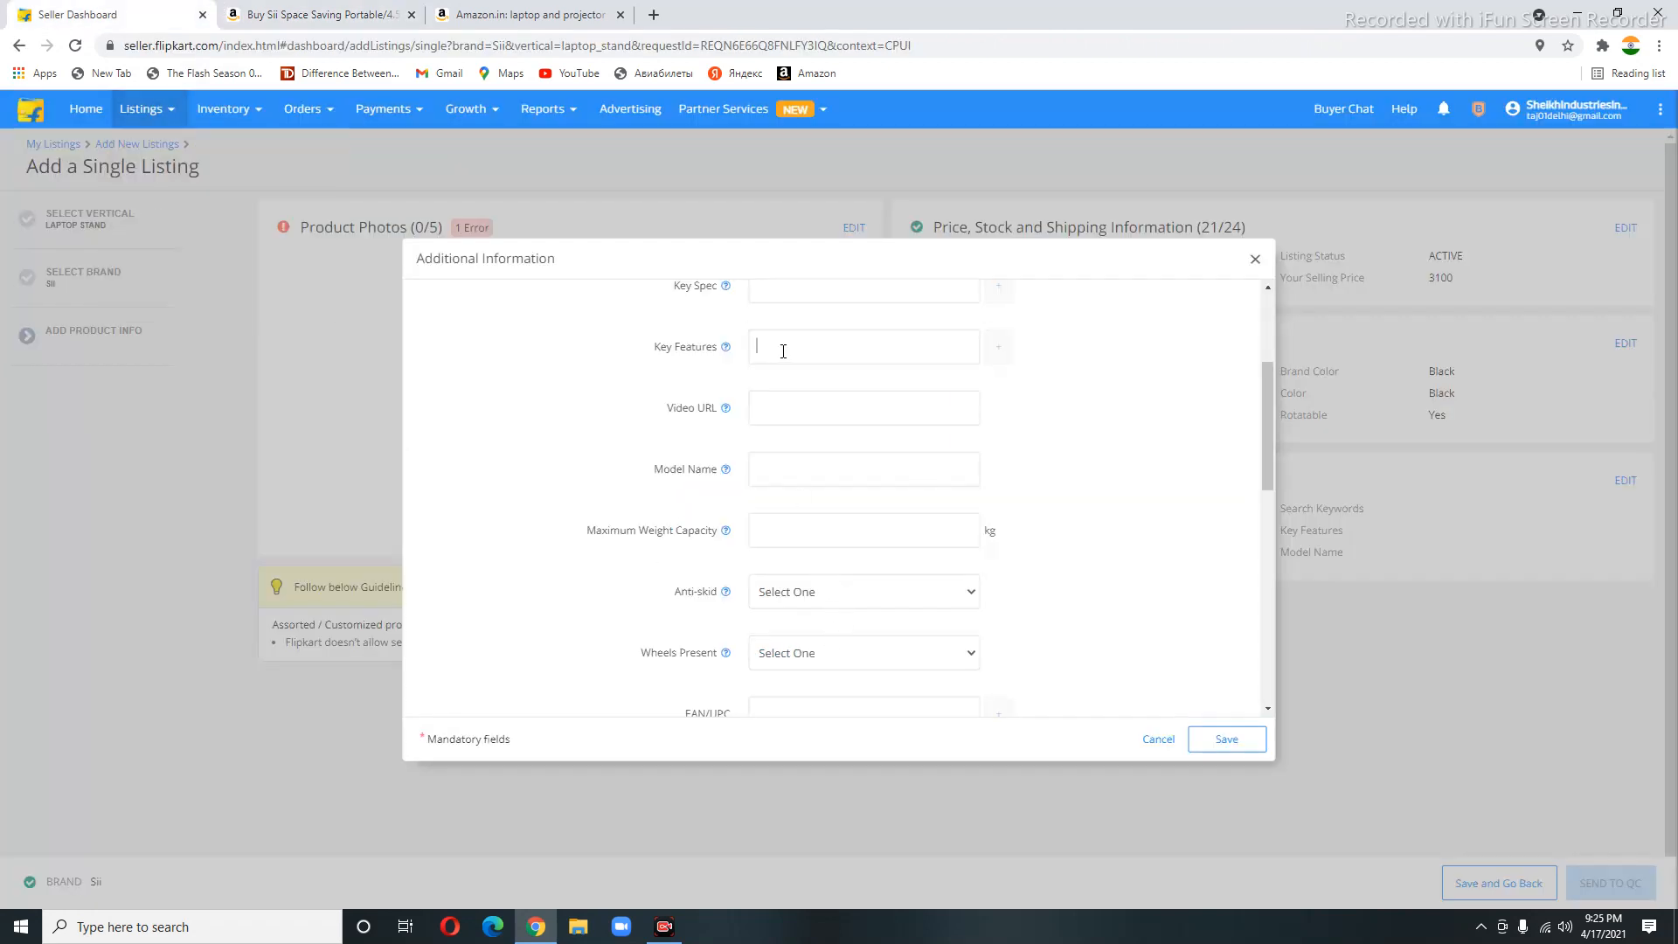
pyautogui.hotkey('ctrl', 'v')
# Add a second key feature copied from Amazon: "Surface Finish: Powder coating ,Easy access to assembly and disassembly"
pyautogui.click(1006, 358)
pyautogui.click(873, 382)
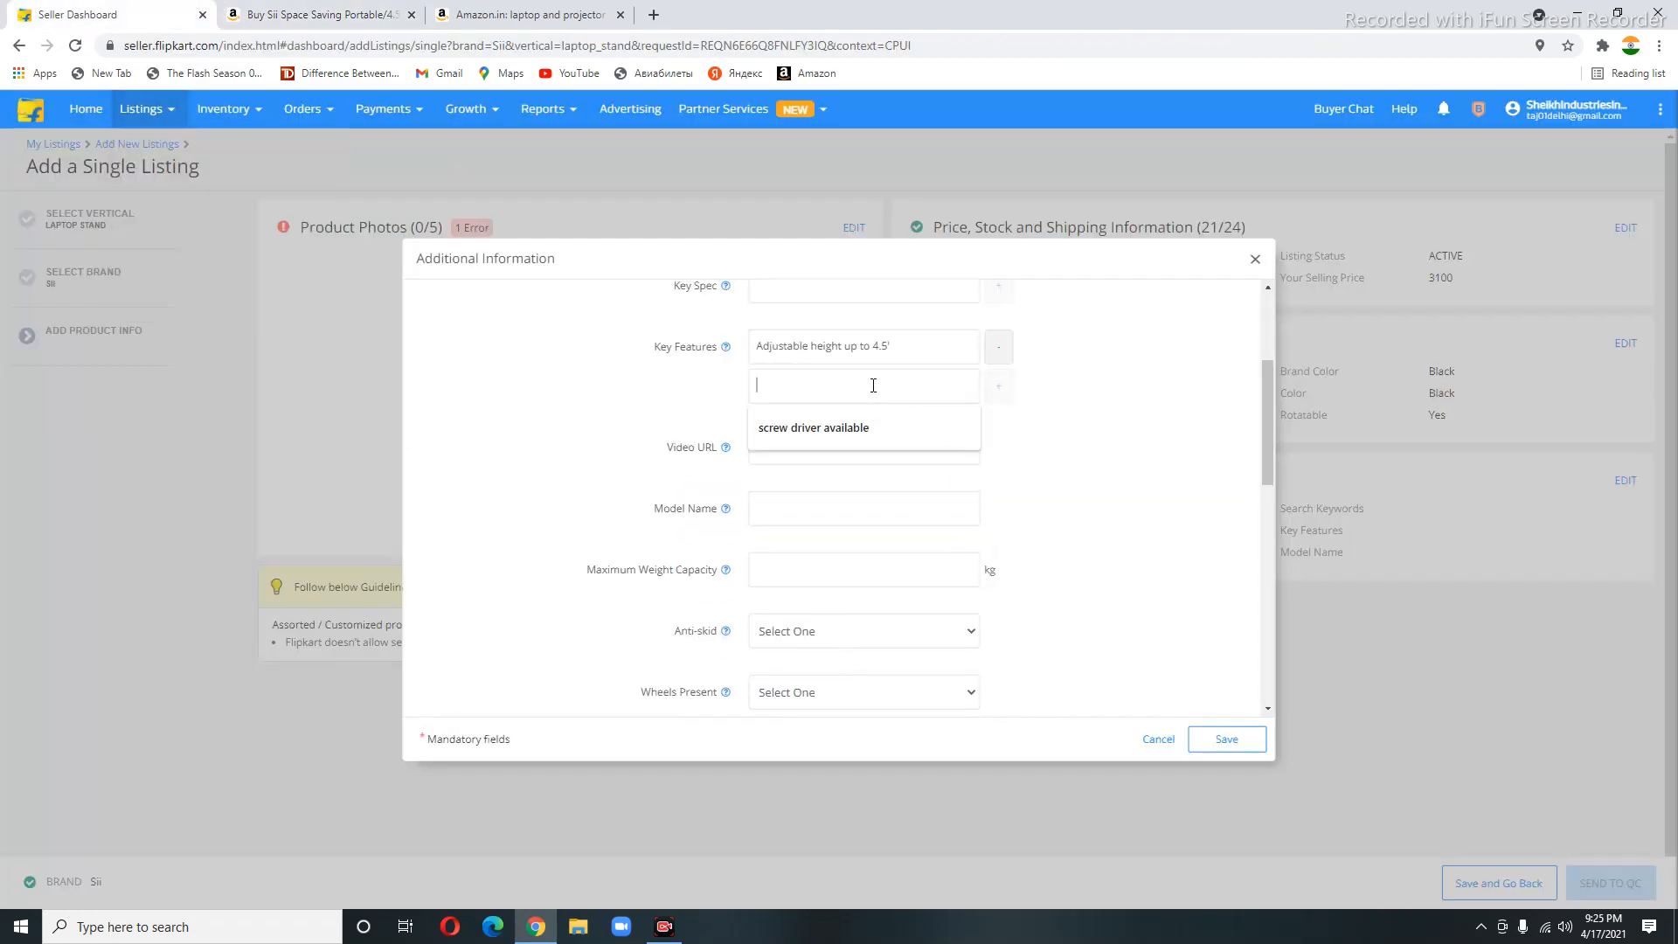
pyautogui.click(300, 11)
pyautogui.moveTo(694, 590); pyautogui.dragTo(1078, 600)
pyautogui.hotkey('ctrl', 'c')
pyautogui.click(117, 12)
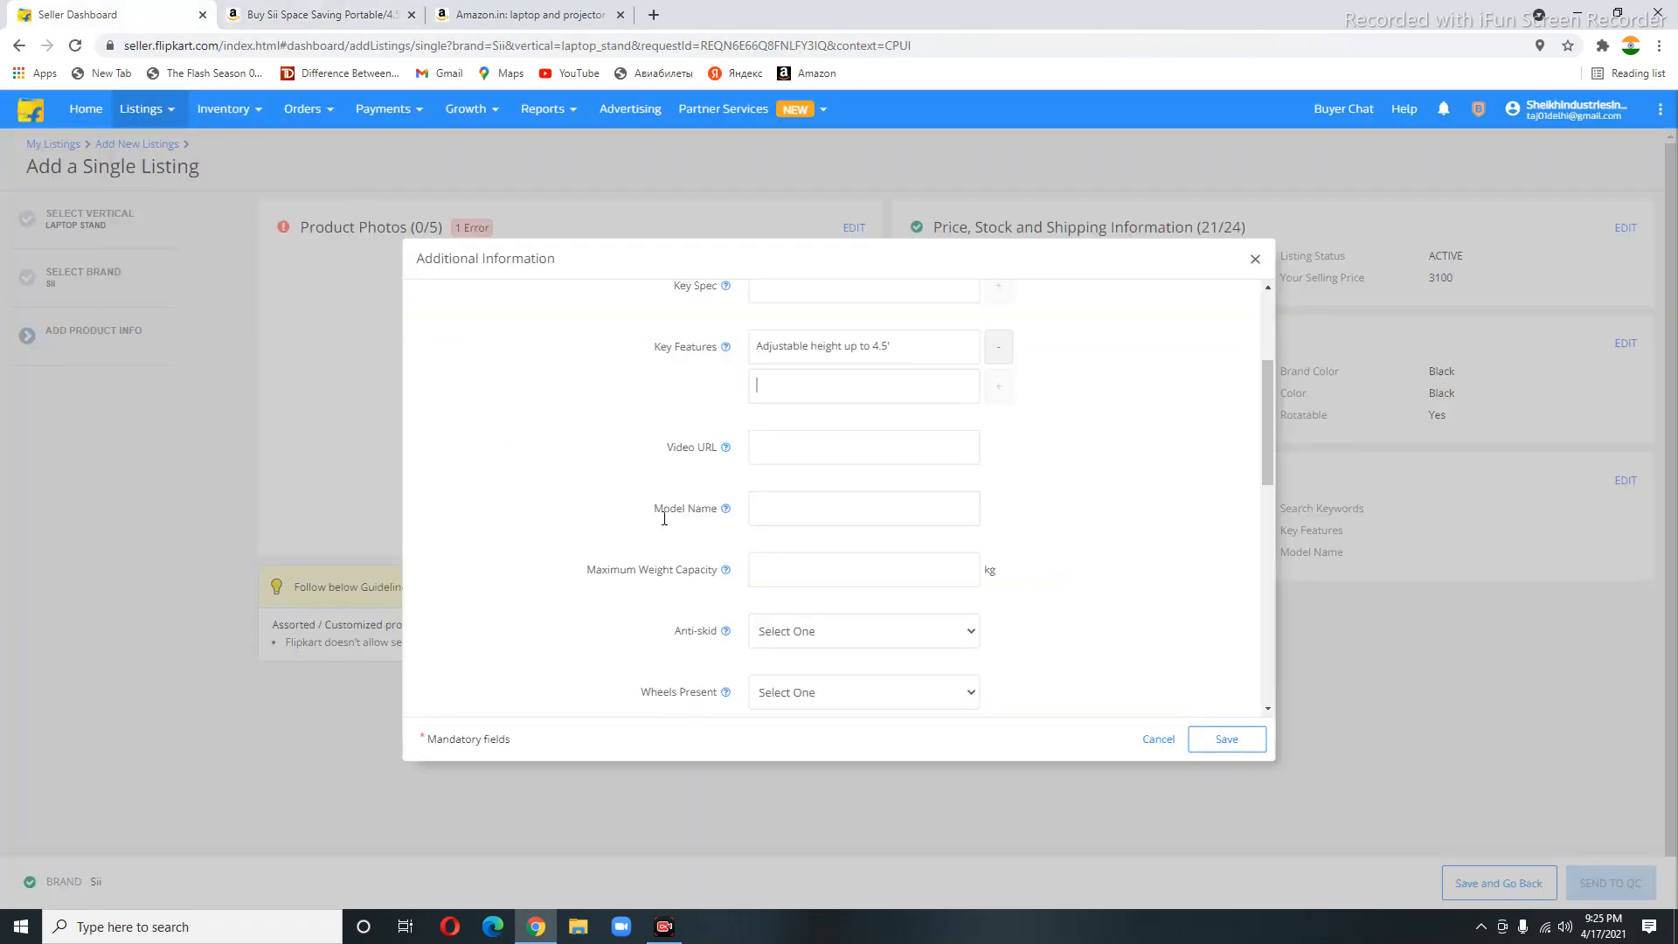
pyautogui.hotkey('ctrl', 'v')
# Add a third key feature copied from Amazon: "Maximum convenience from the removable top and fold-up design"
pyautogui.click(999, 385)
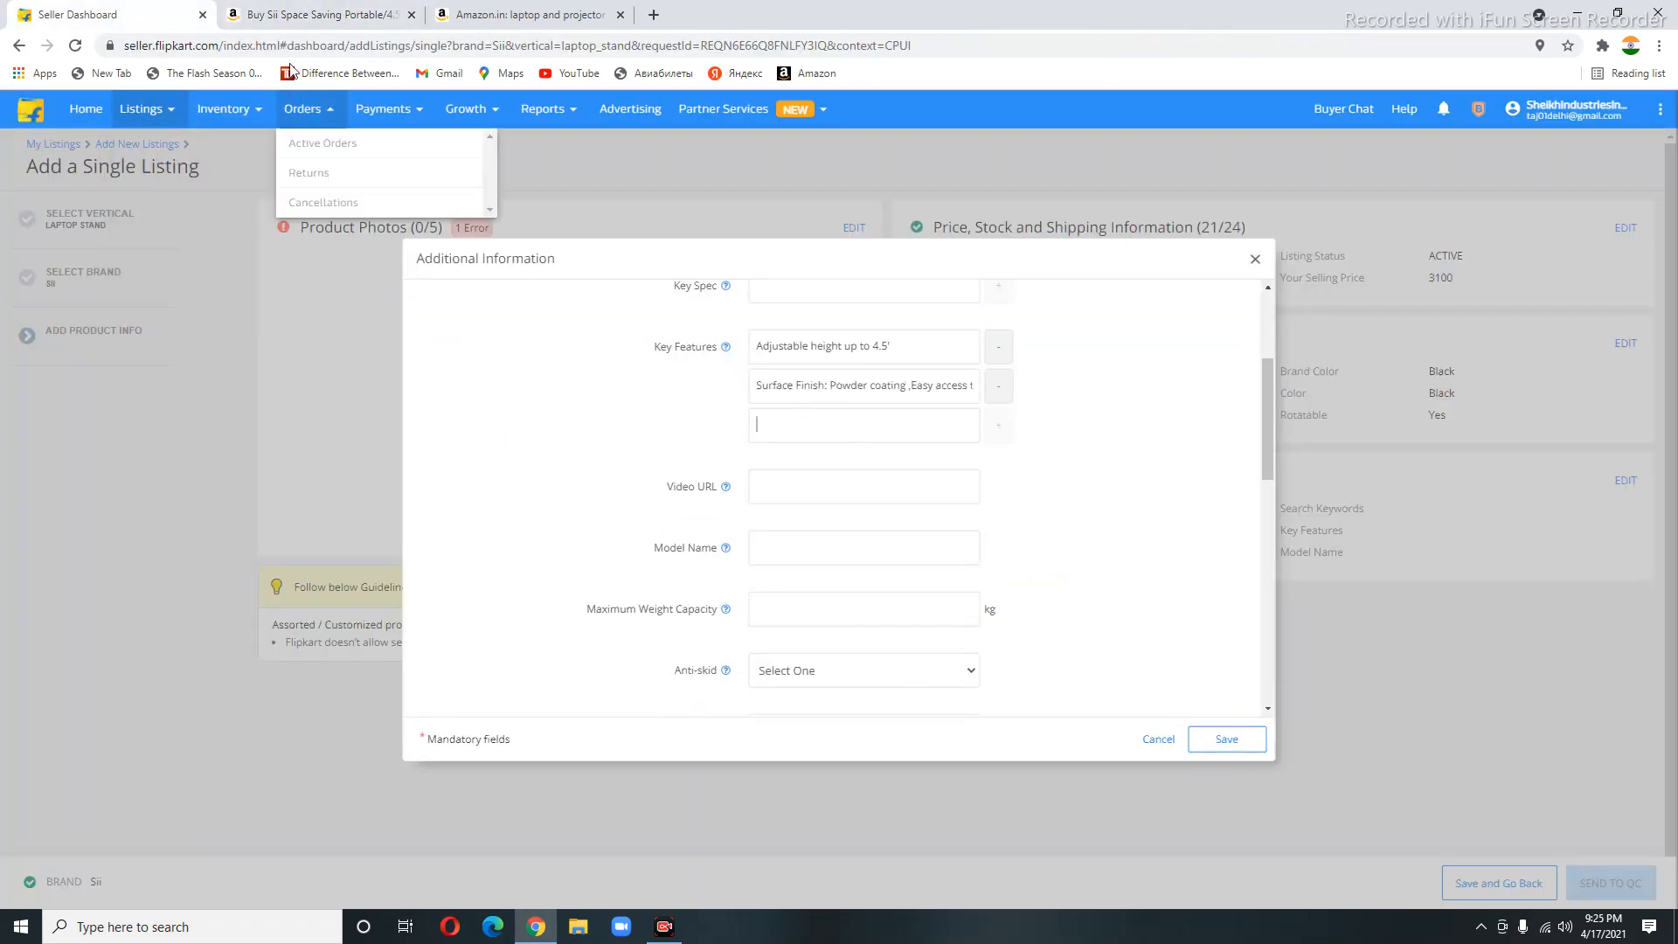
pyautogui.click(301, 12)
pyautogui.moveTo(694, 608); pyautogui.dragTo(1112, 613)
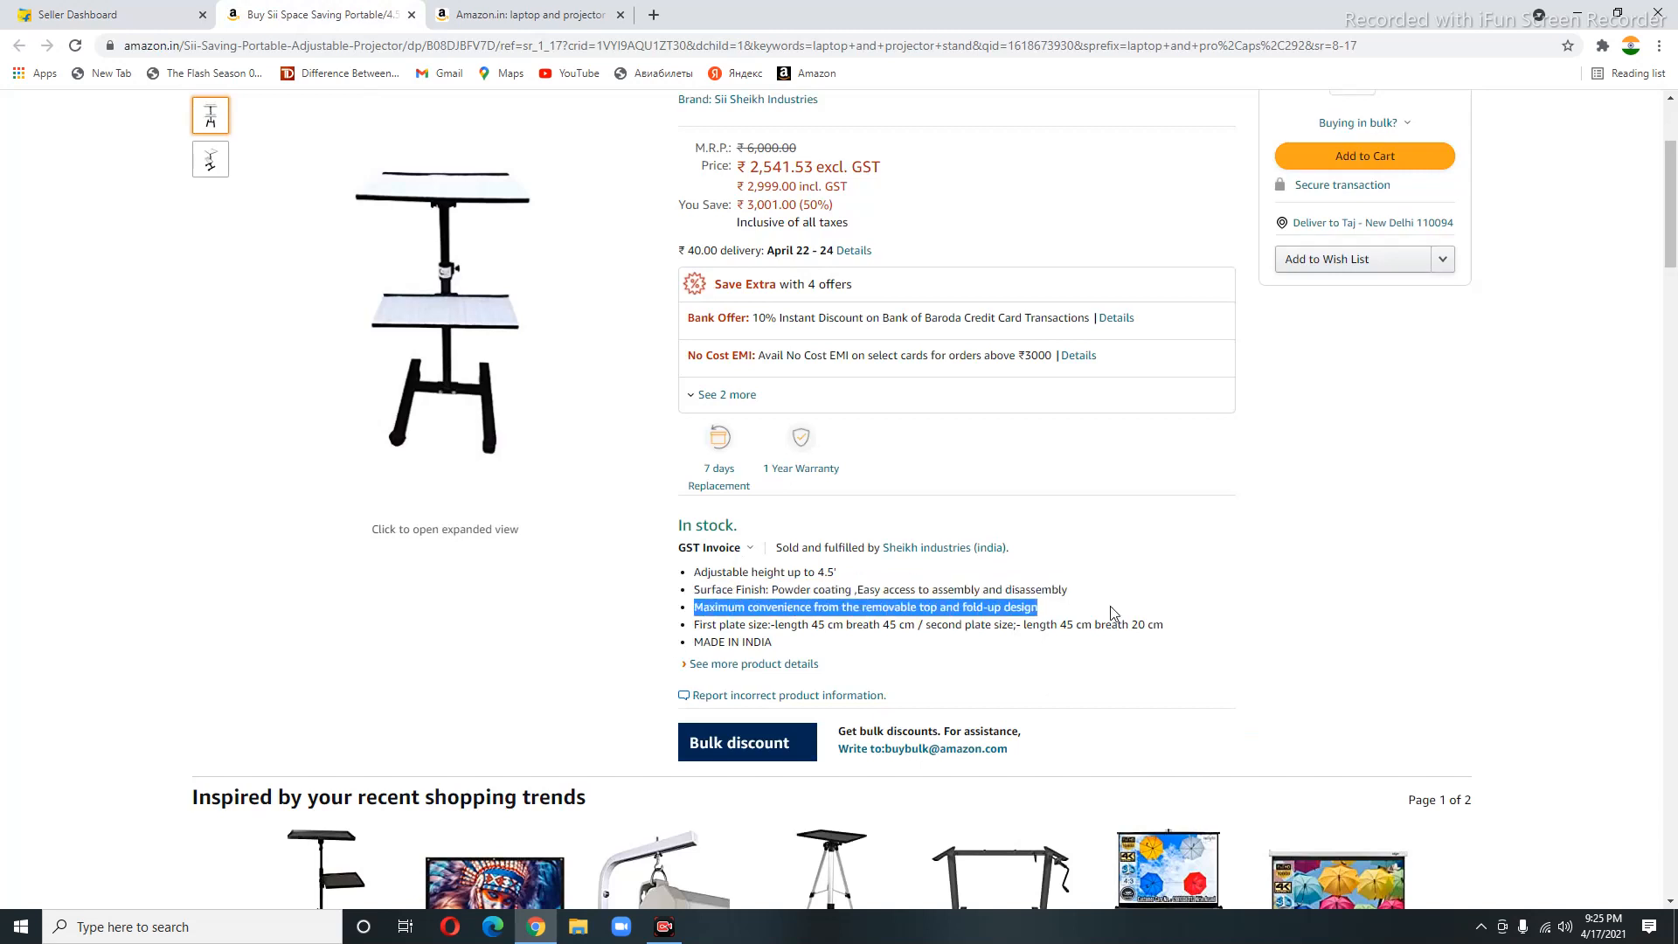
pyautogui.click(66, 12)
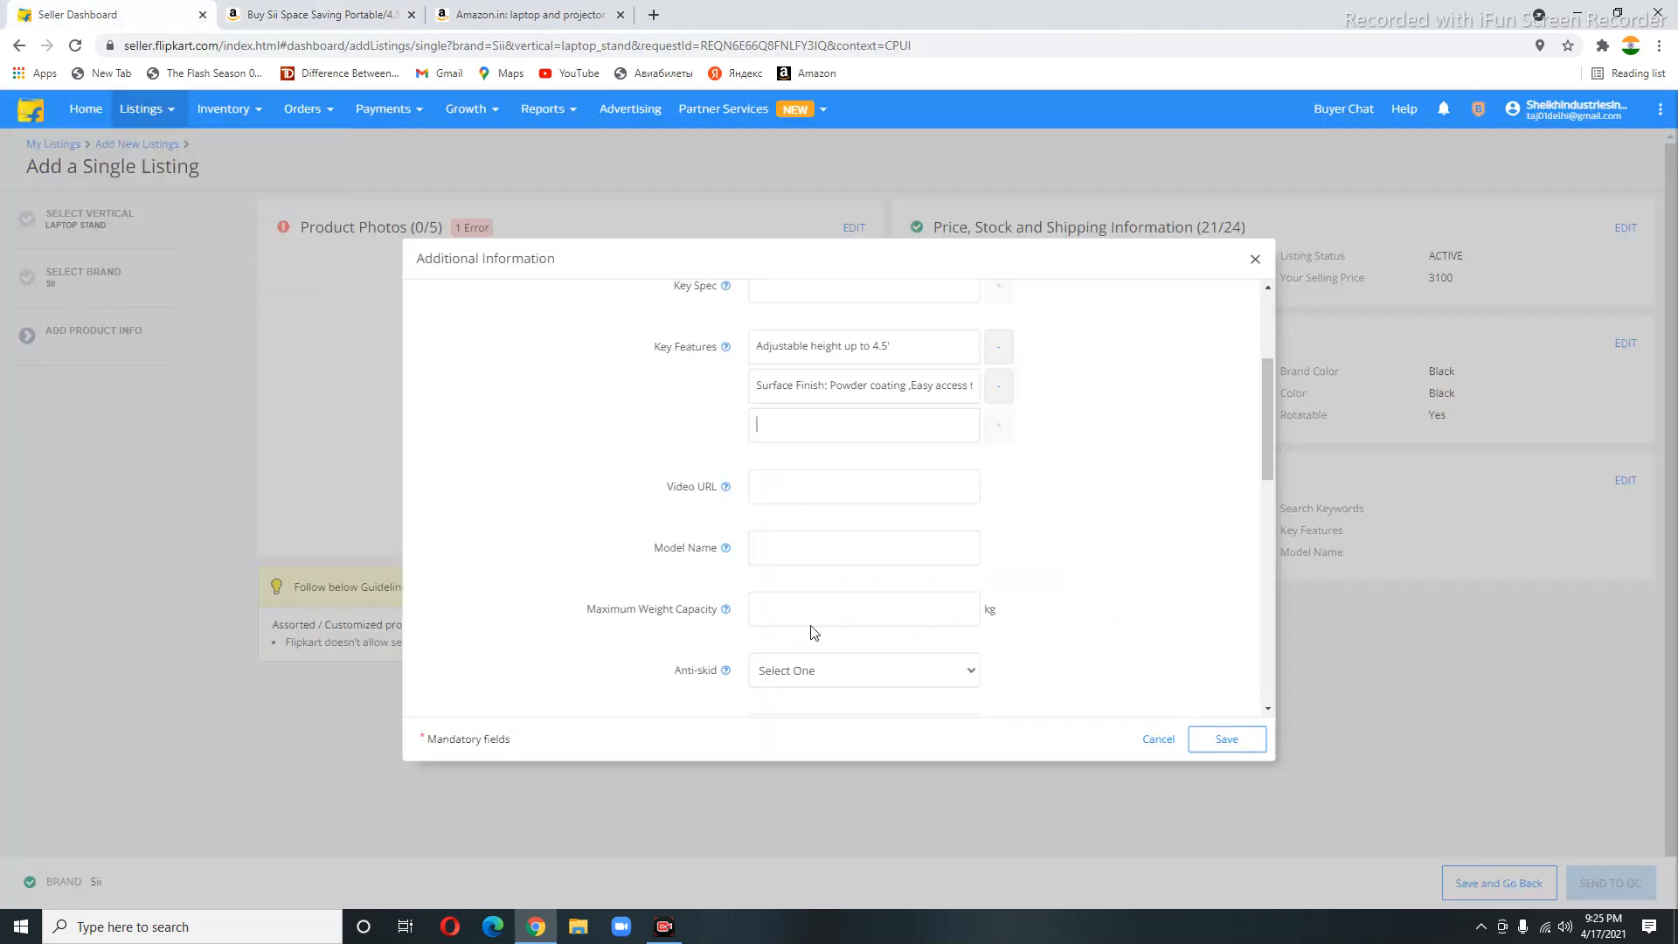
pyautogui.hotkey('ctrl', 'v')
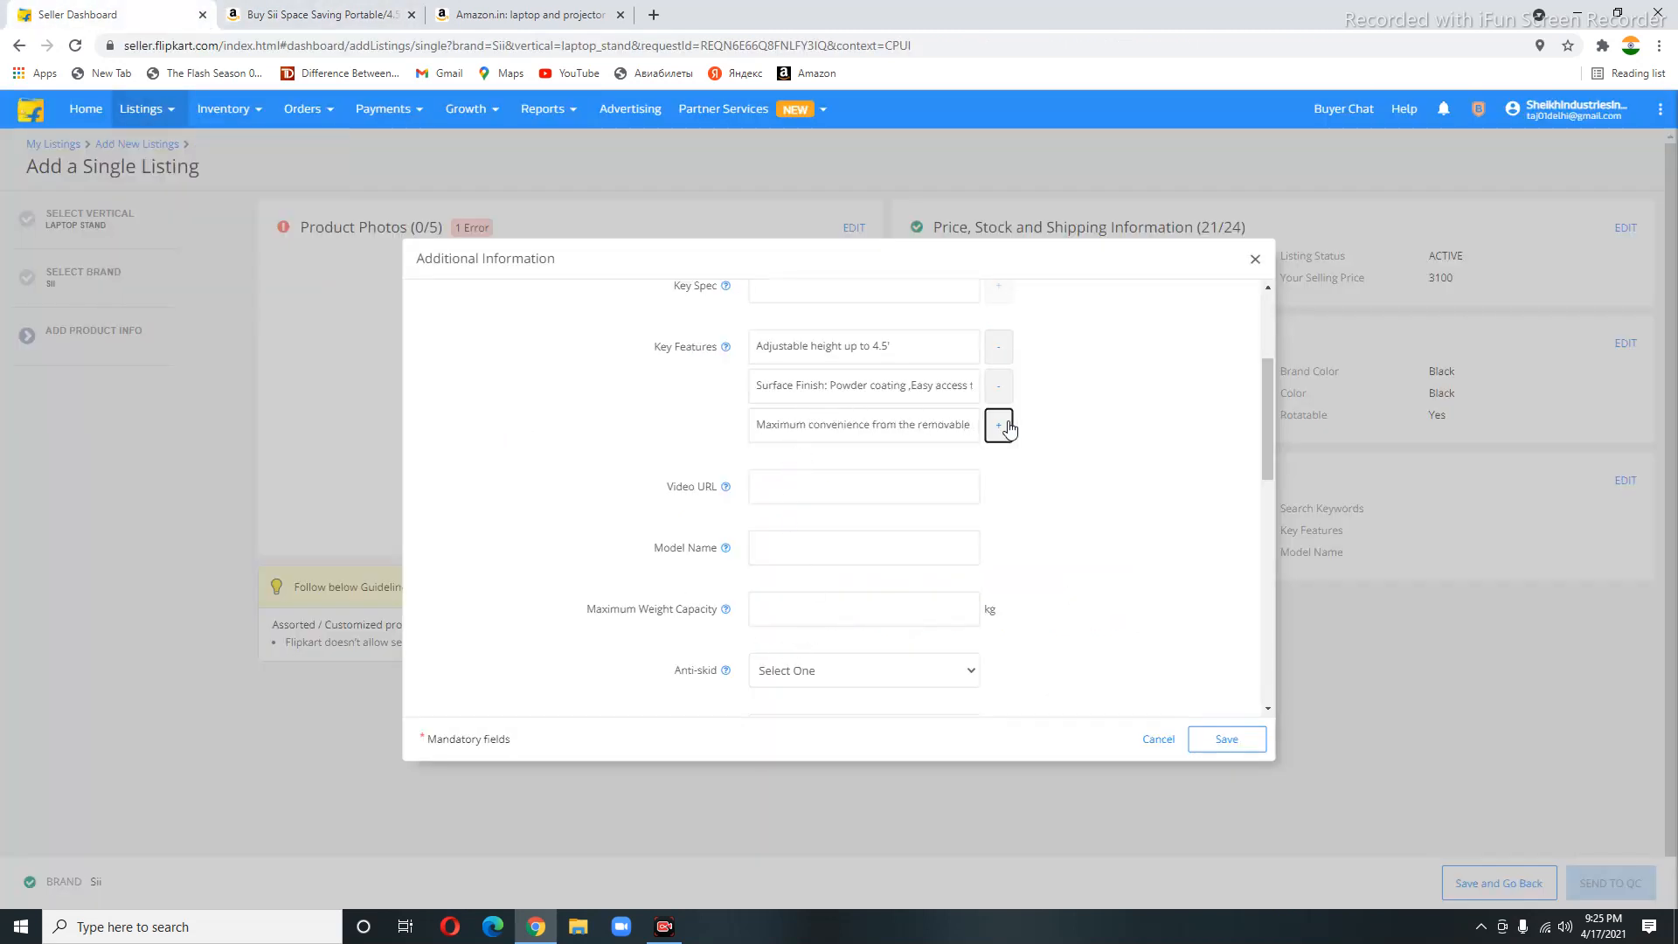
# Add the Amazon plate-size bullet as the fourth key feature: first plate 45 by 45 cm, second plate 45 by 20 cm
pyautogui.click(998, 425)
pyautogui.click(337, 15)
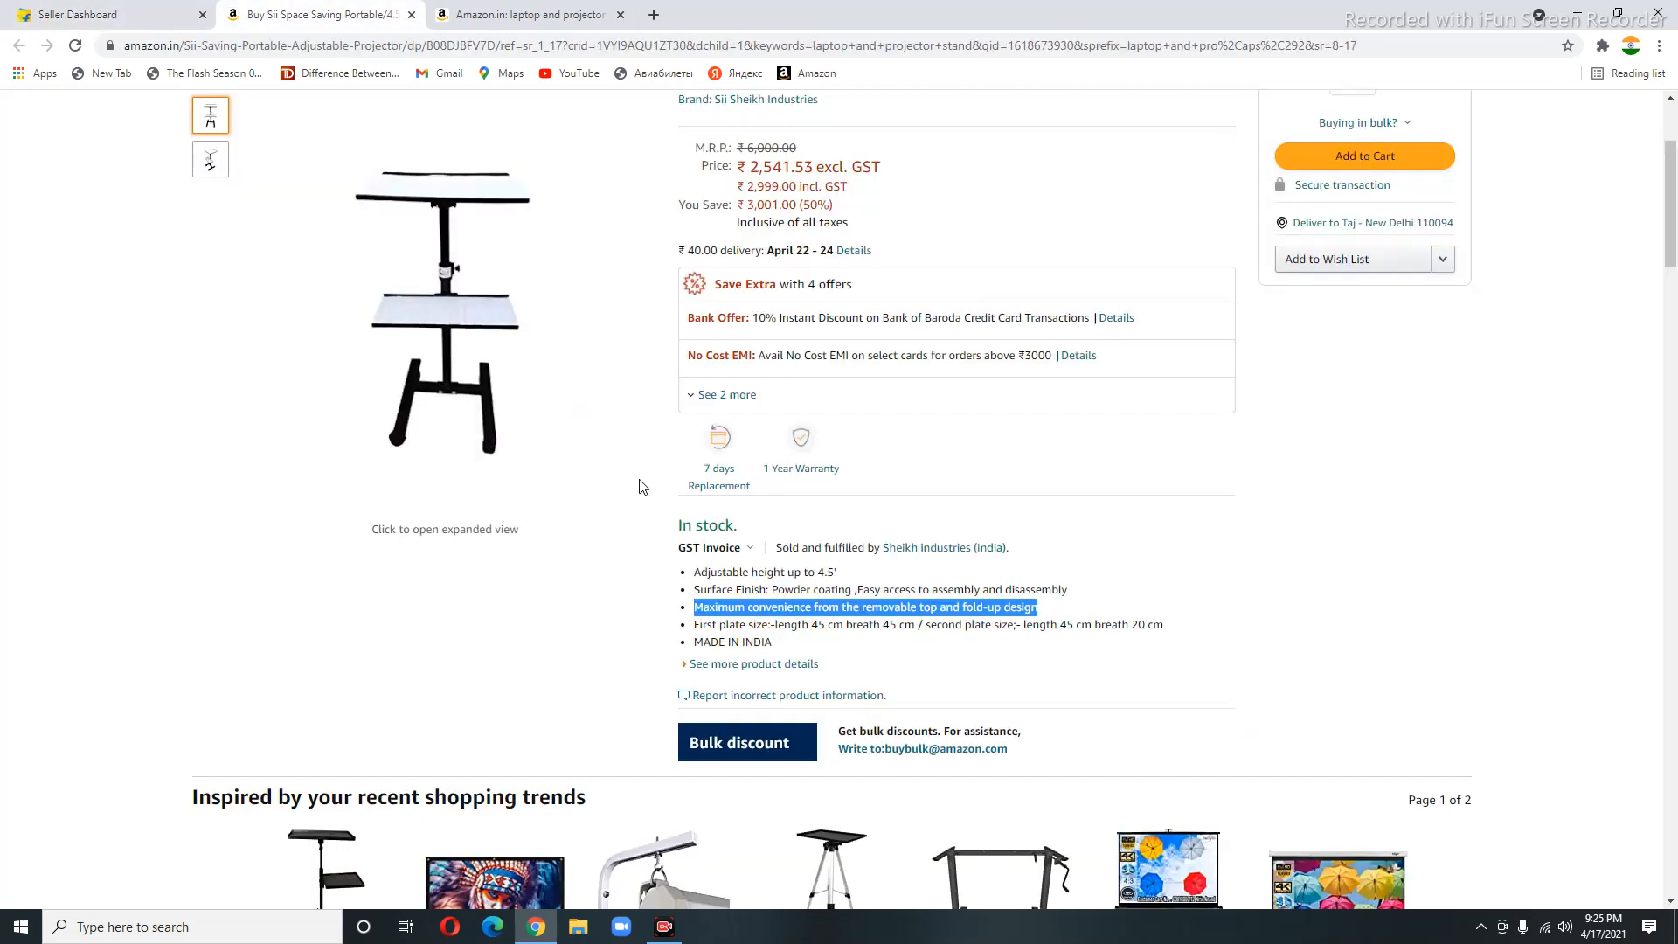
pyautogui.moveTo(694, 624); pyautogui.dragTo(1181, 637)
pyautogui.hotkey('ctrl', 'c')
pyautogui.click(113, 15)
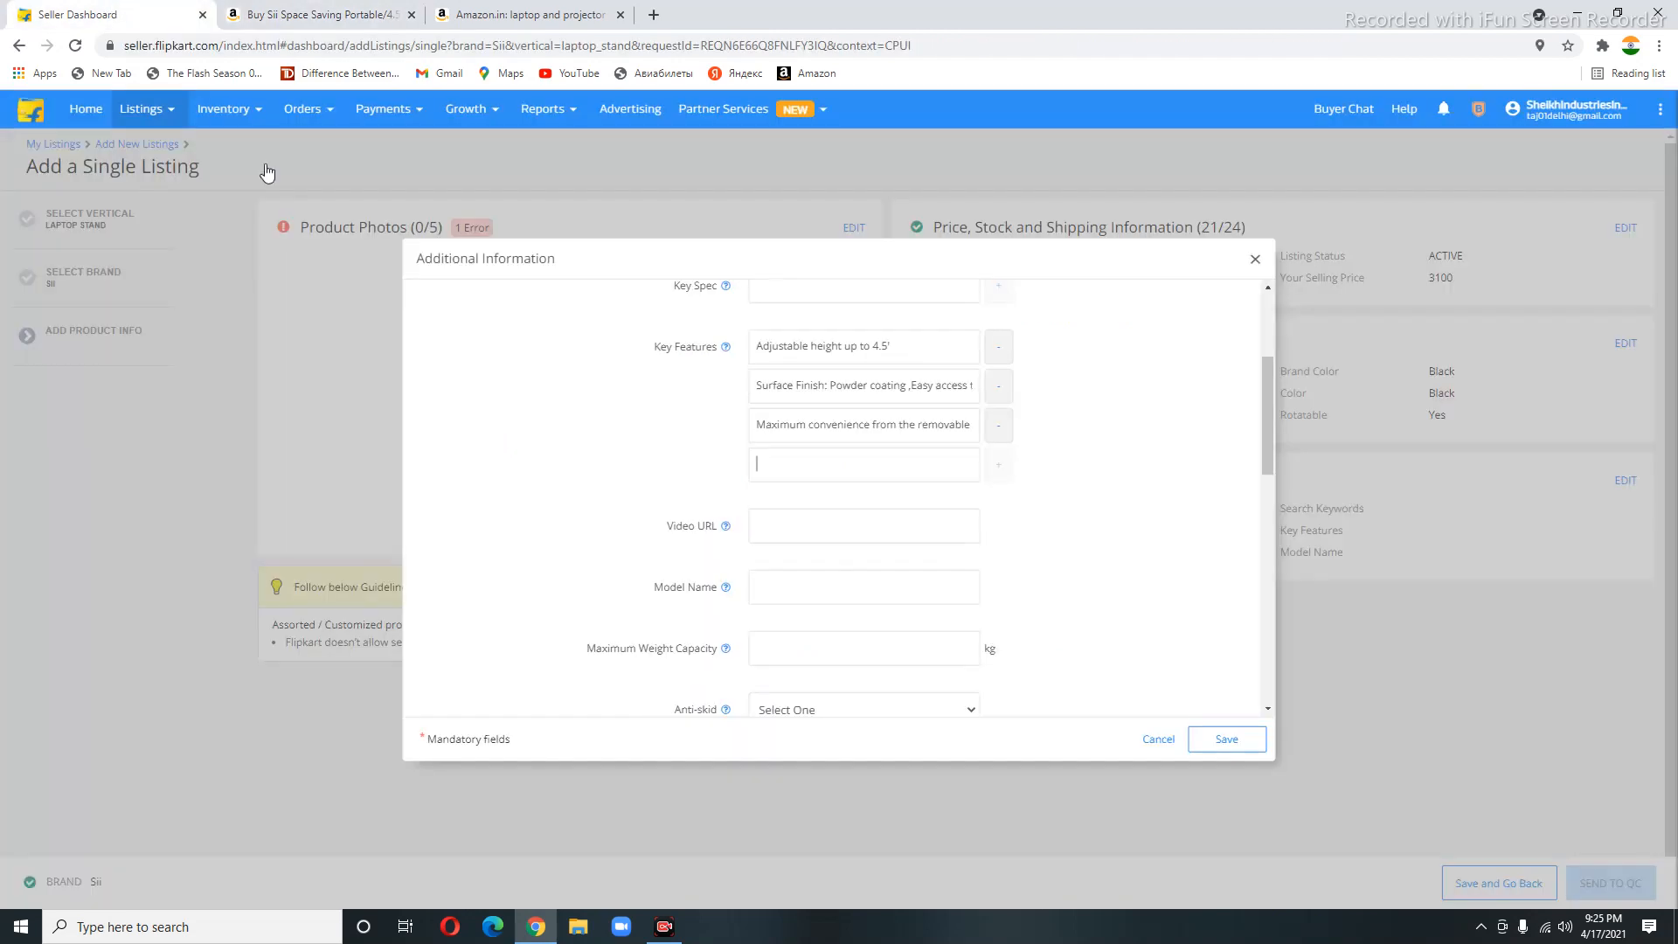
pyautogui.hotkey('ctrl', 'v')
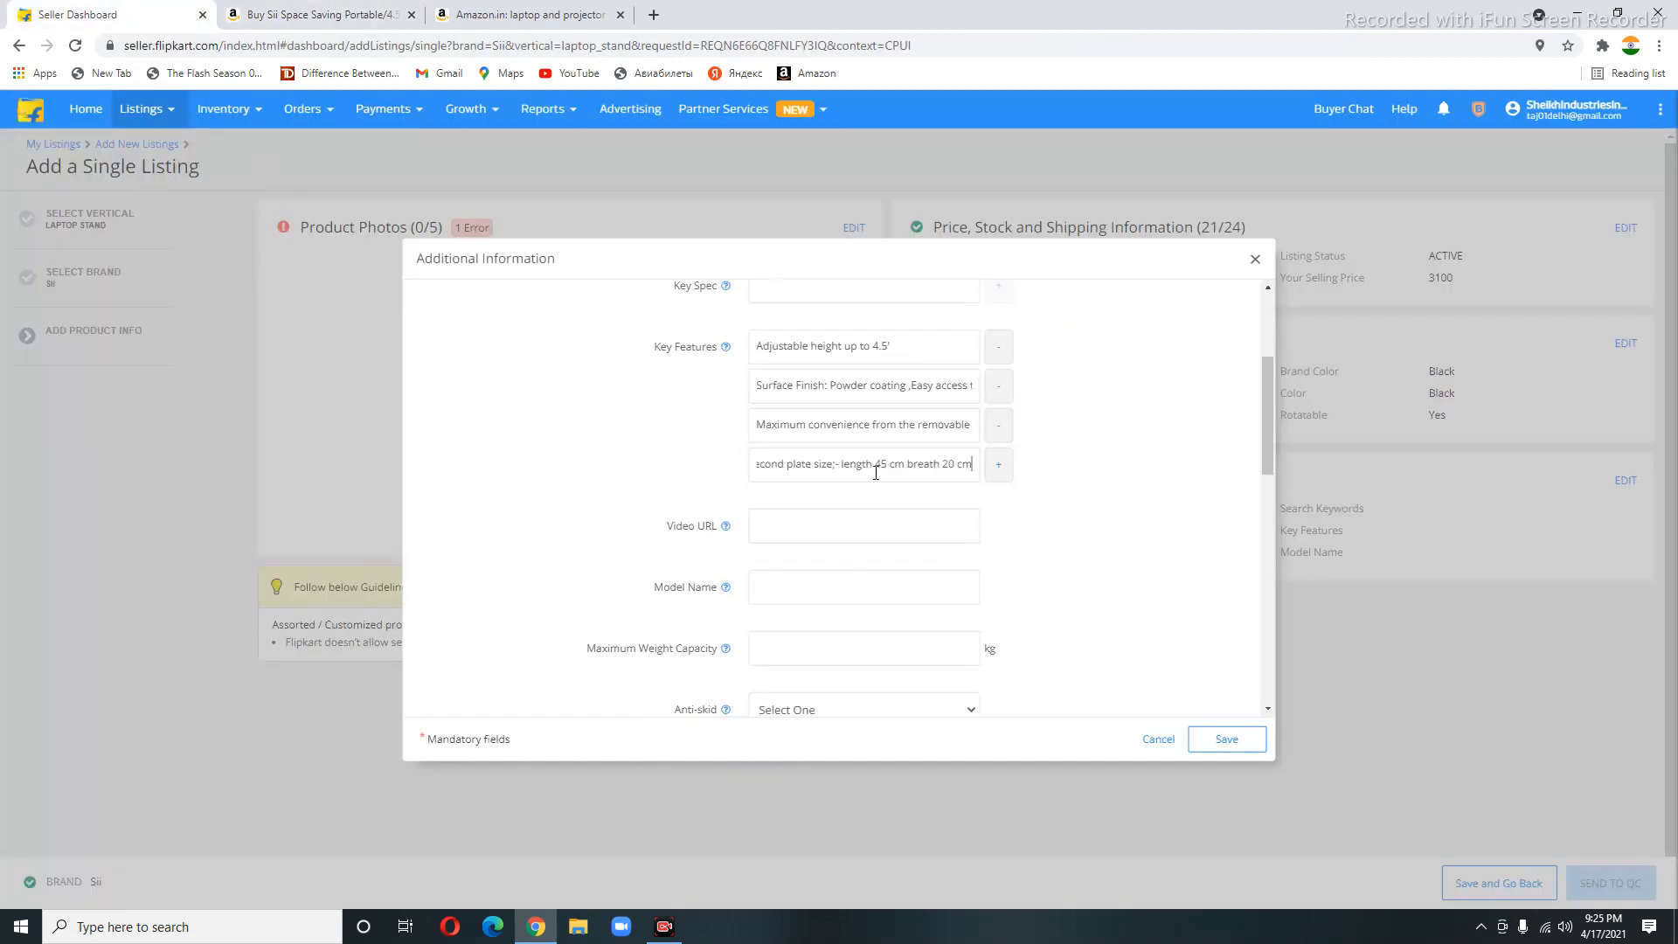
# Add a fifth key feature copied from the Amazon product page: "MADE IN INDIA"
pyautogui.click(998, 466)
pyautogui.click(363, 15)
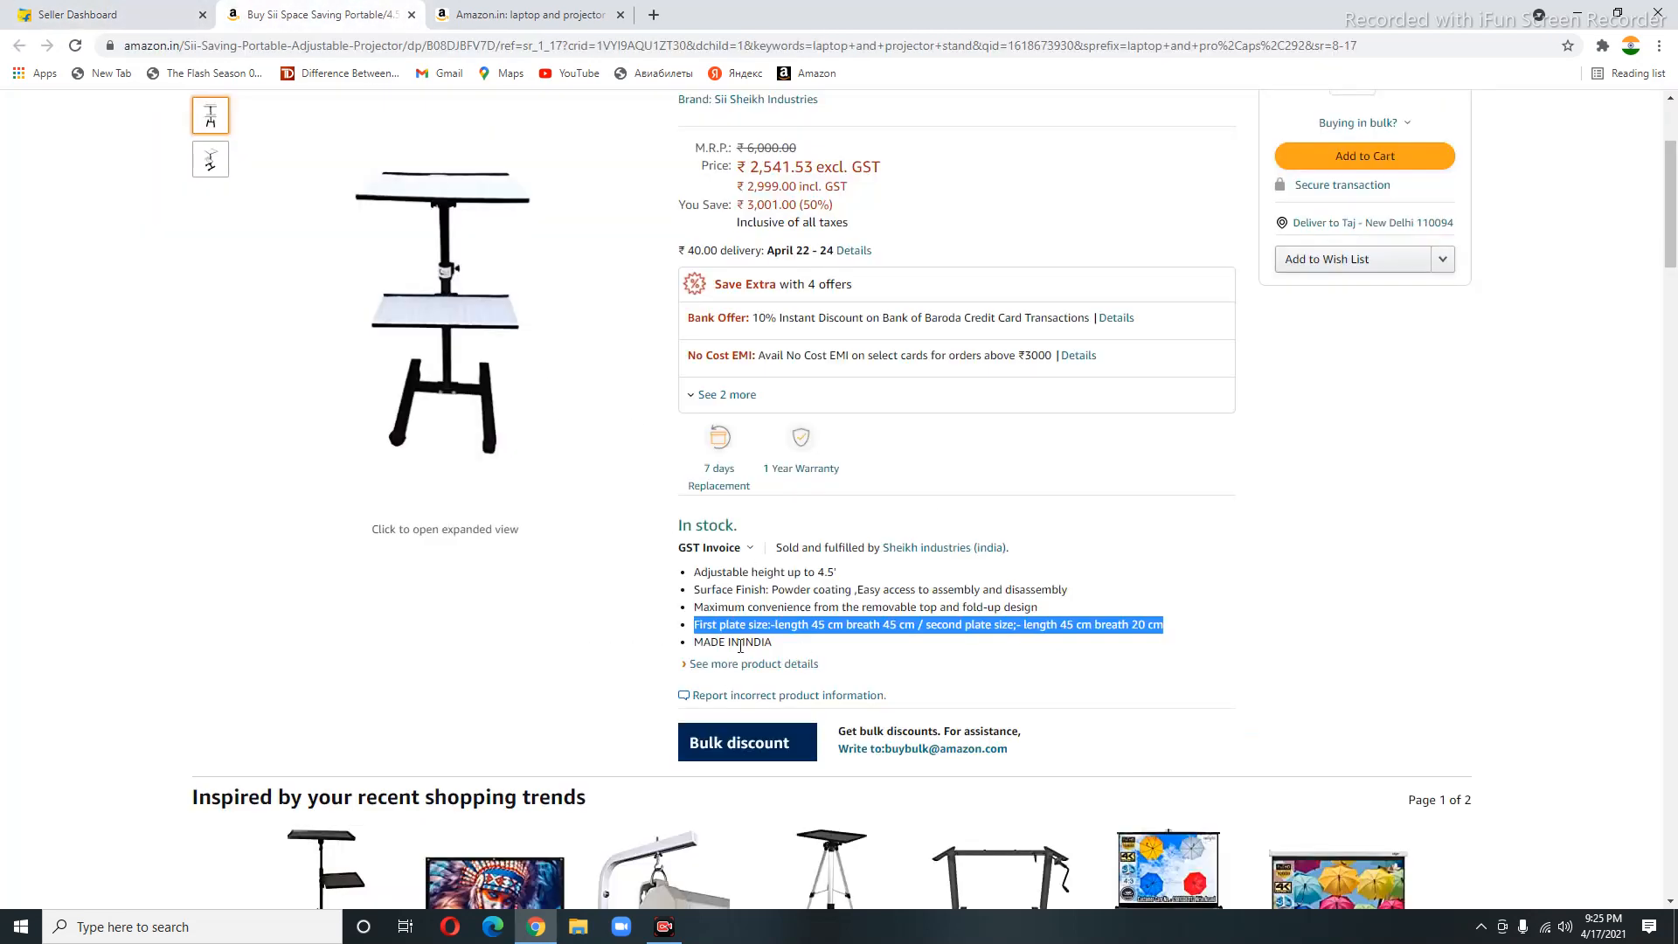
pyautogui.click(700, 646)
pyautogui.moveTo(697, 642); pyautogui.dragTo(781, 652)
pyautogui.hotkey('ctrl', 'c')
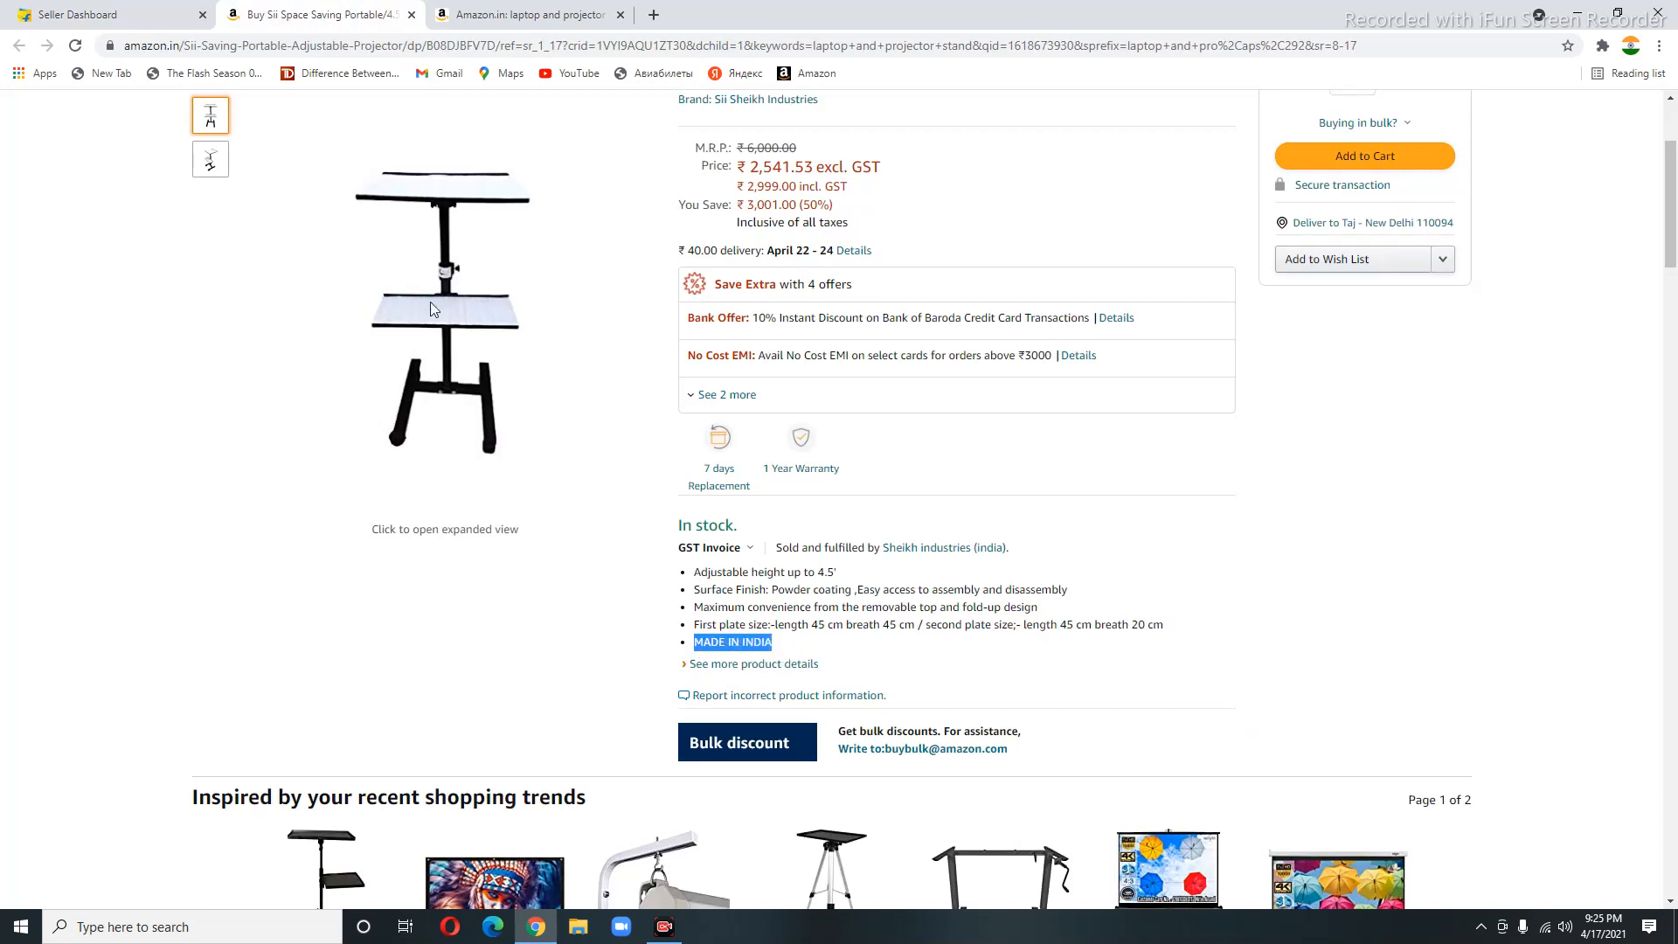
pyautogui.click(113, 15)
pyautogui.hotkey('ctrl', 'v')
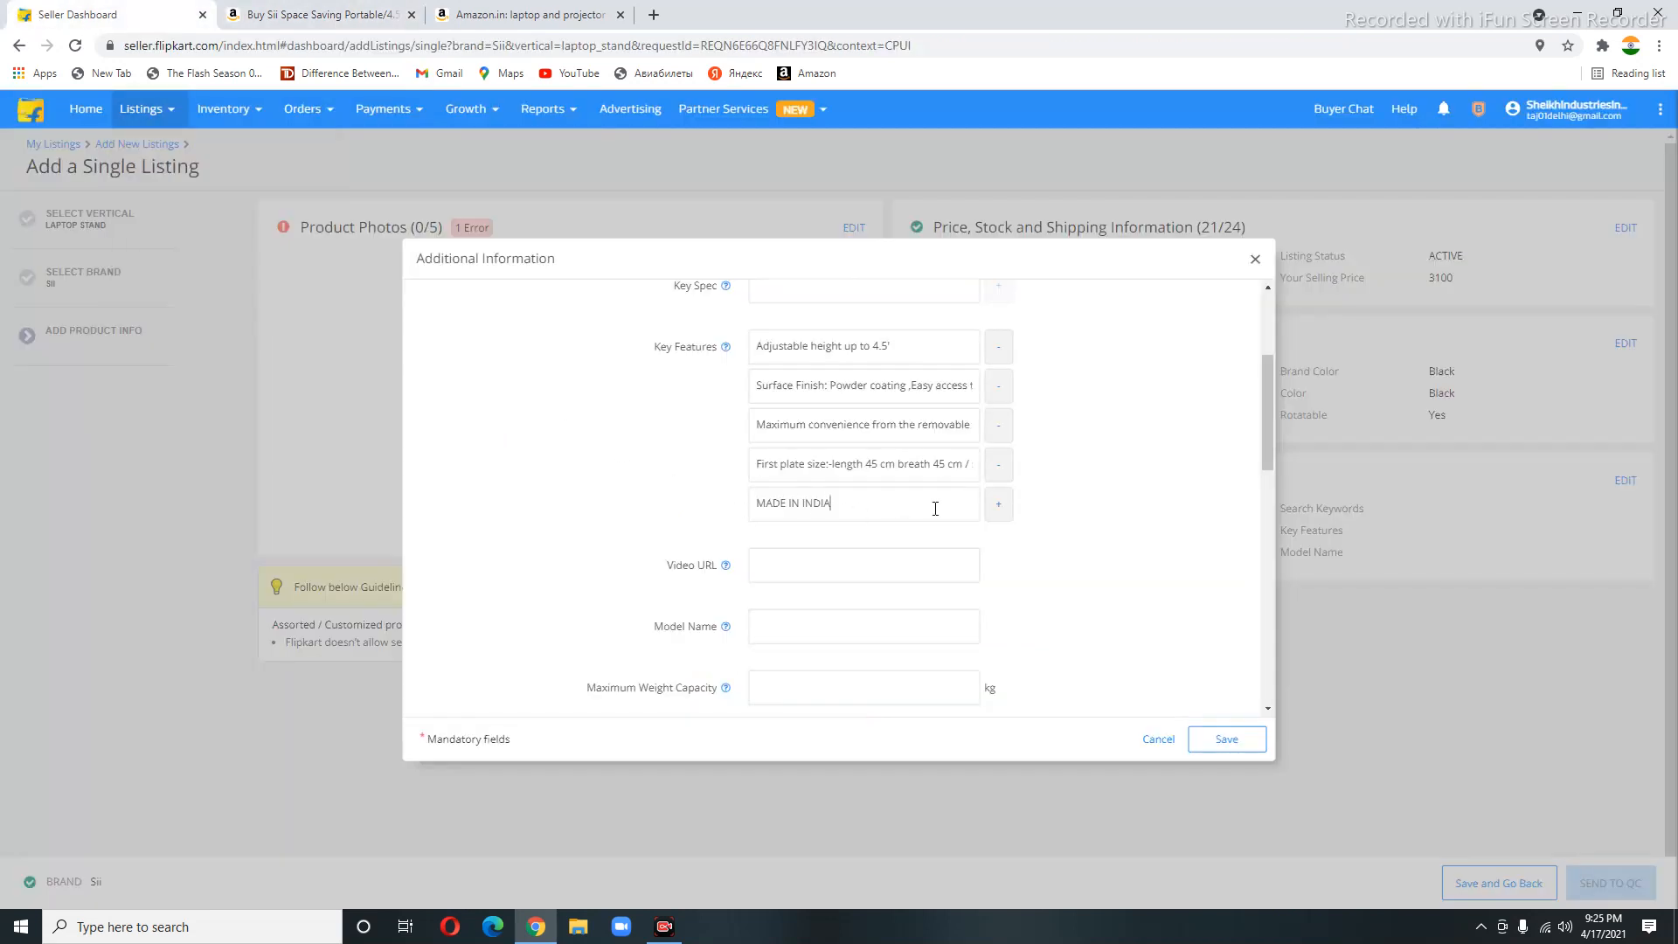
# Change the height in the first key feature so it reads "Adjustable height up to 5'"
pyautogui.doubleClick(875, 347)
pyautogui.write('5')
pyautogui.scroll(-3, 890, 603)
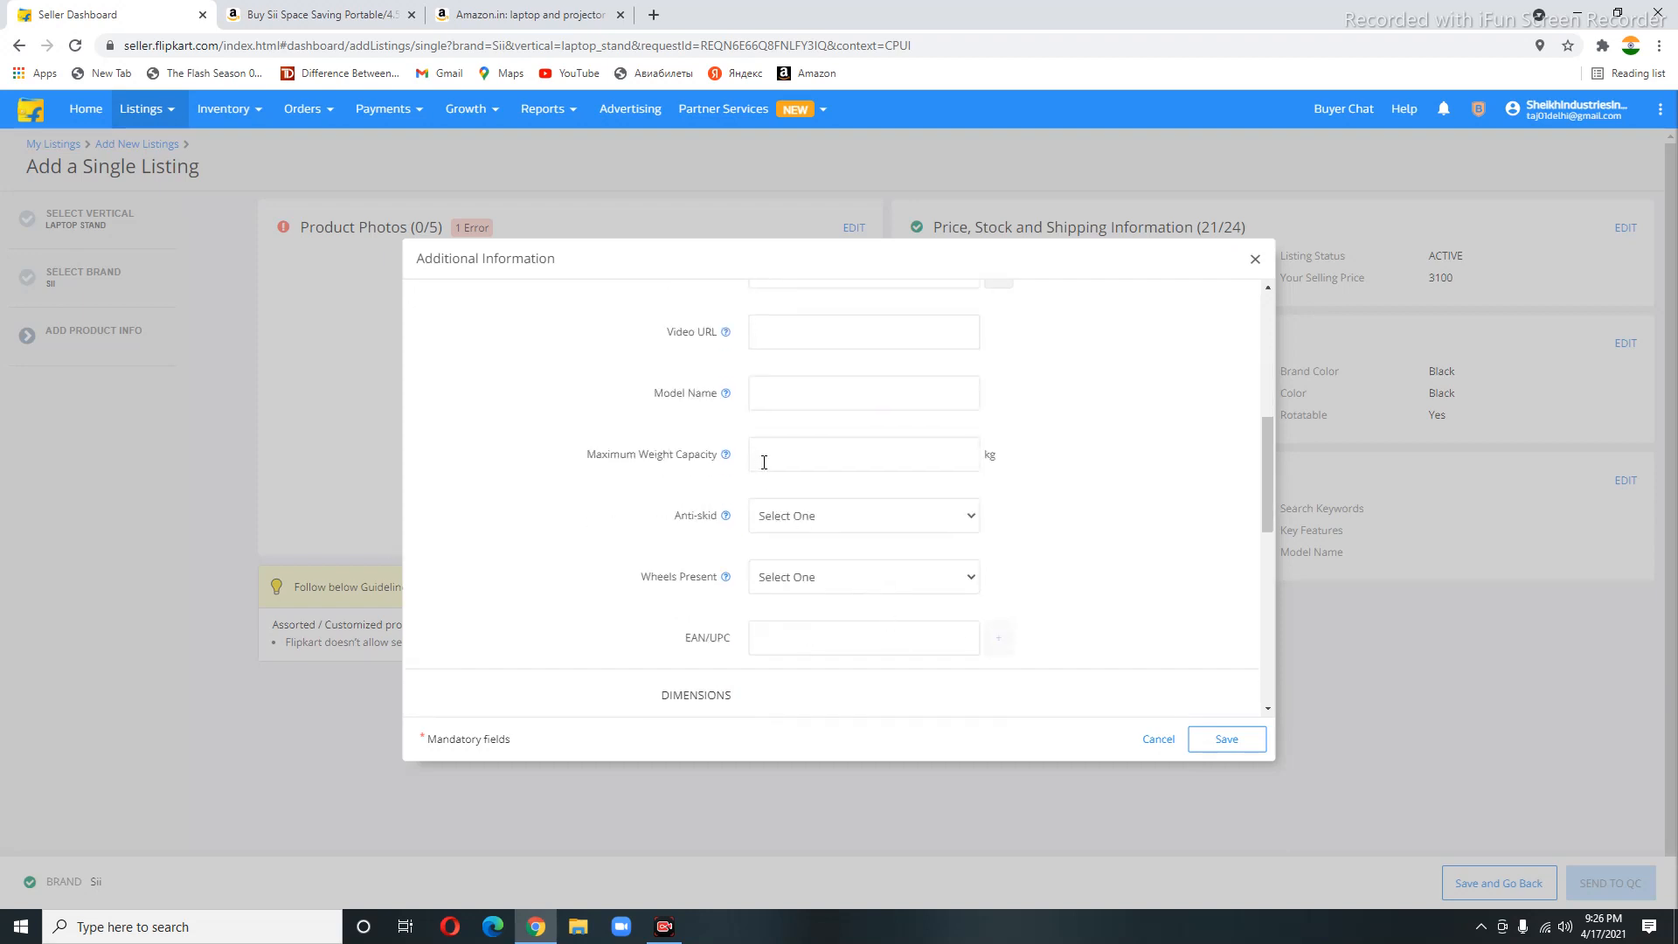
# Fill in the model name with the full product title copied from the stand's Amazon page
pyautogui.scroll(6, 777, 456)
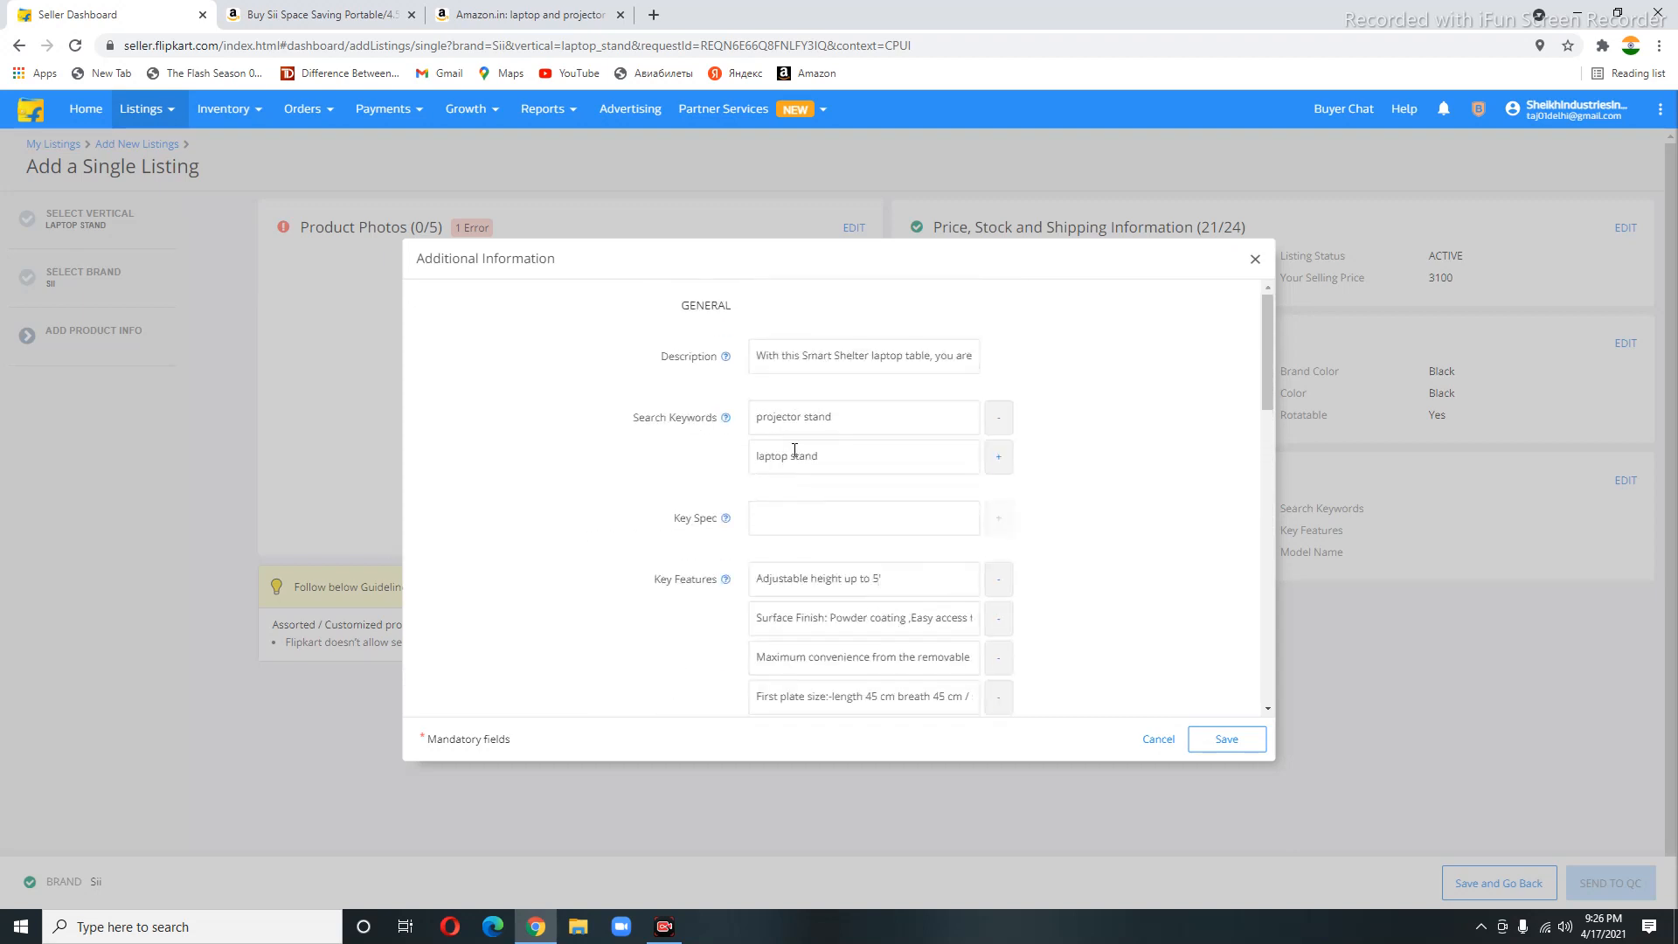
pyautogui.scroll(-3, 796, 514)
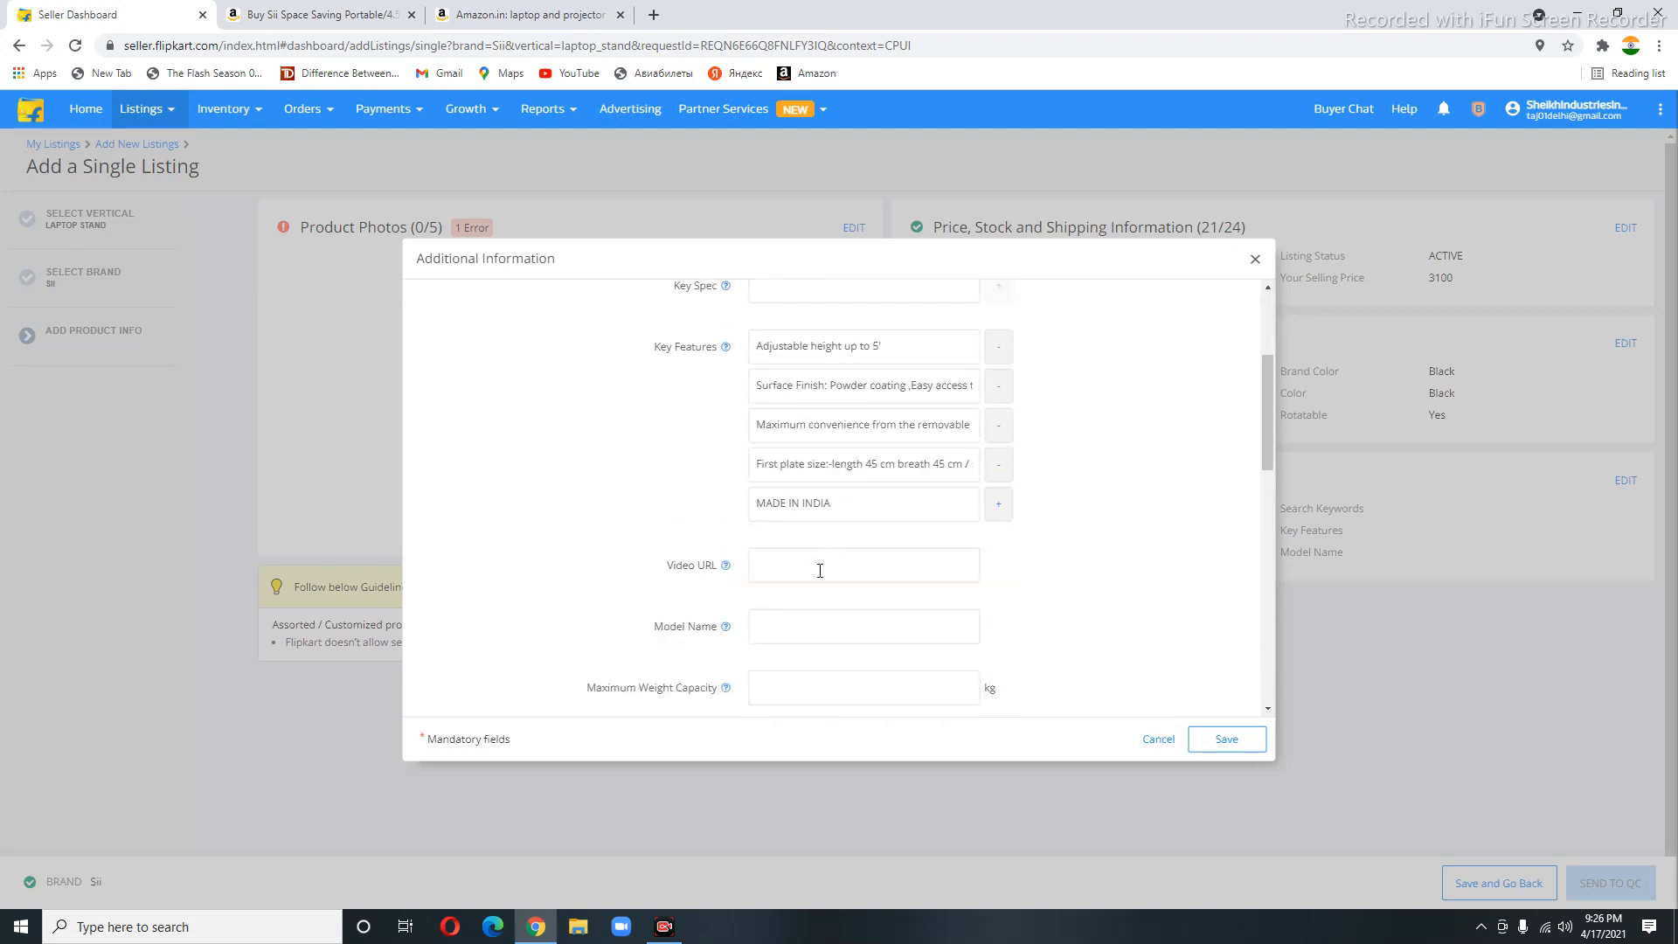
pyautogui.click(782, 624)
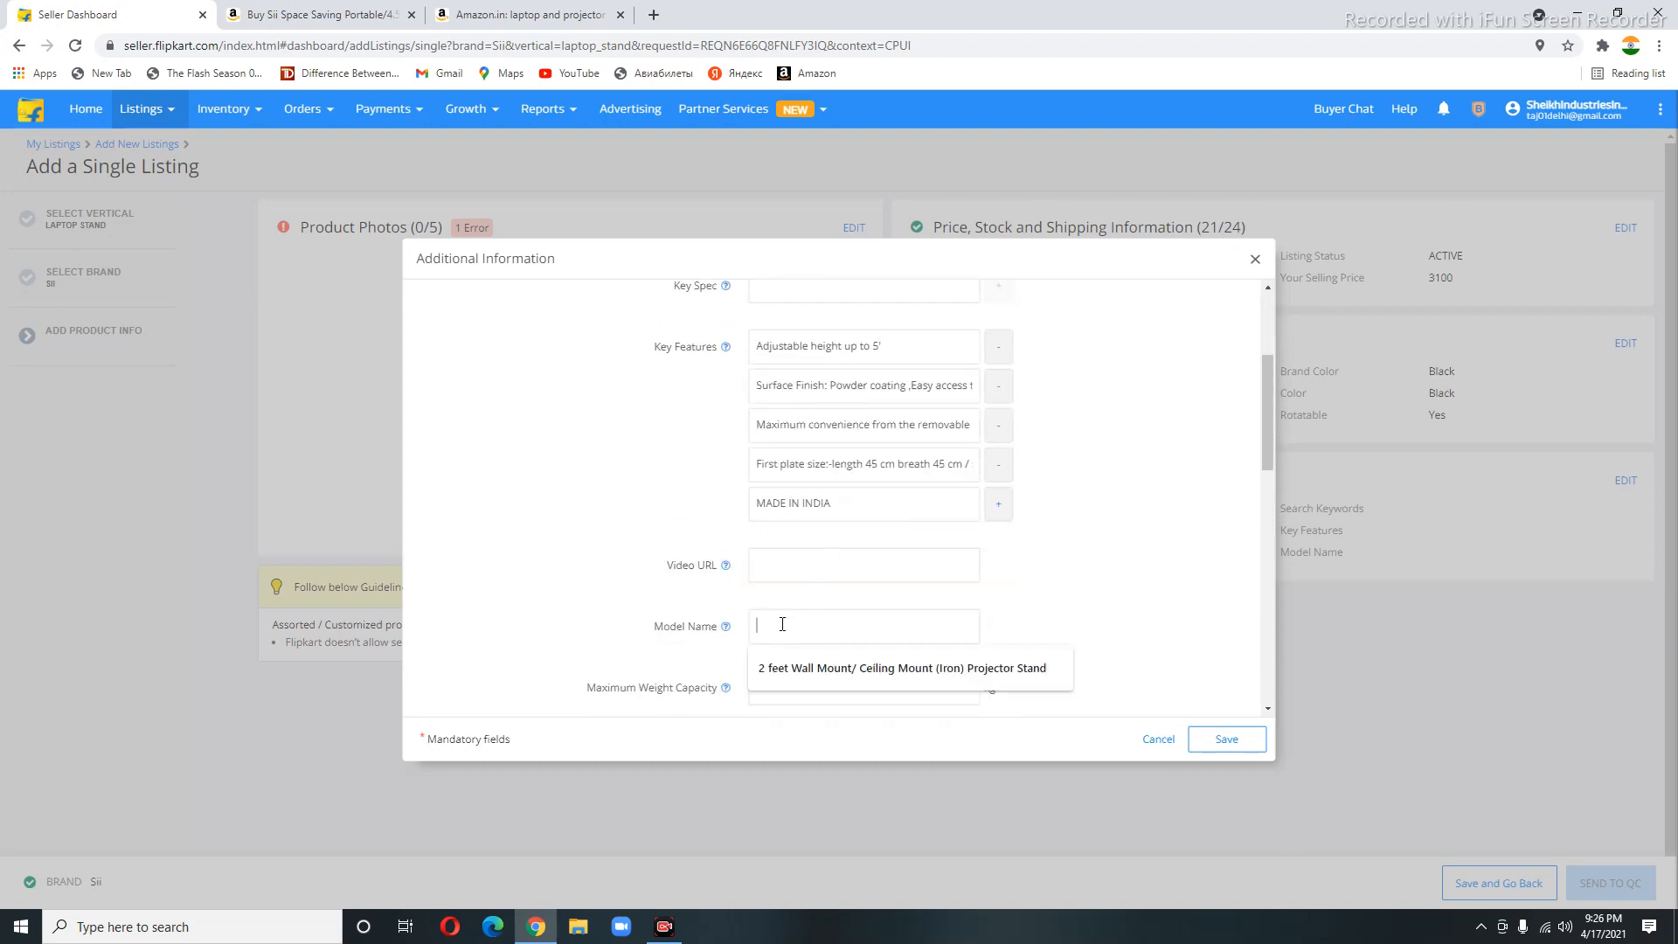
pyautogui.click(341, 14)
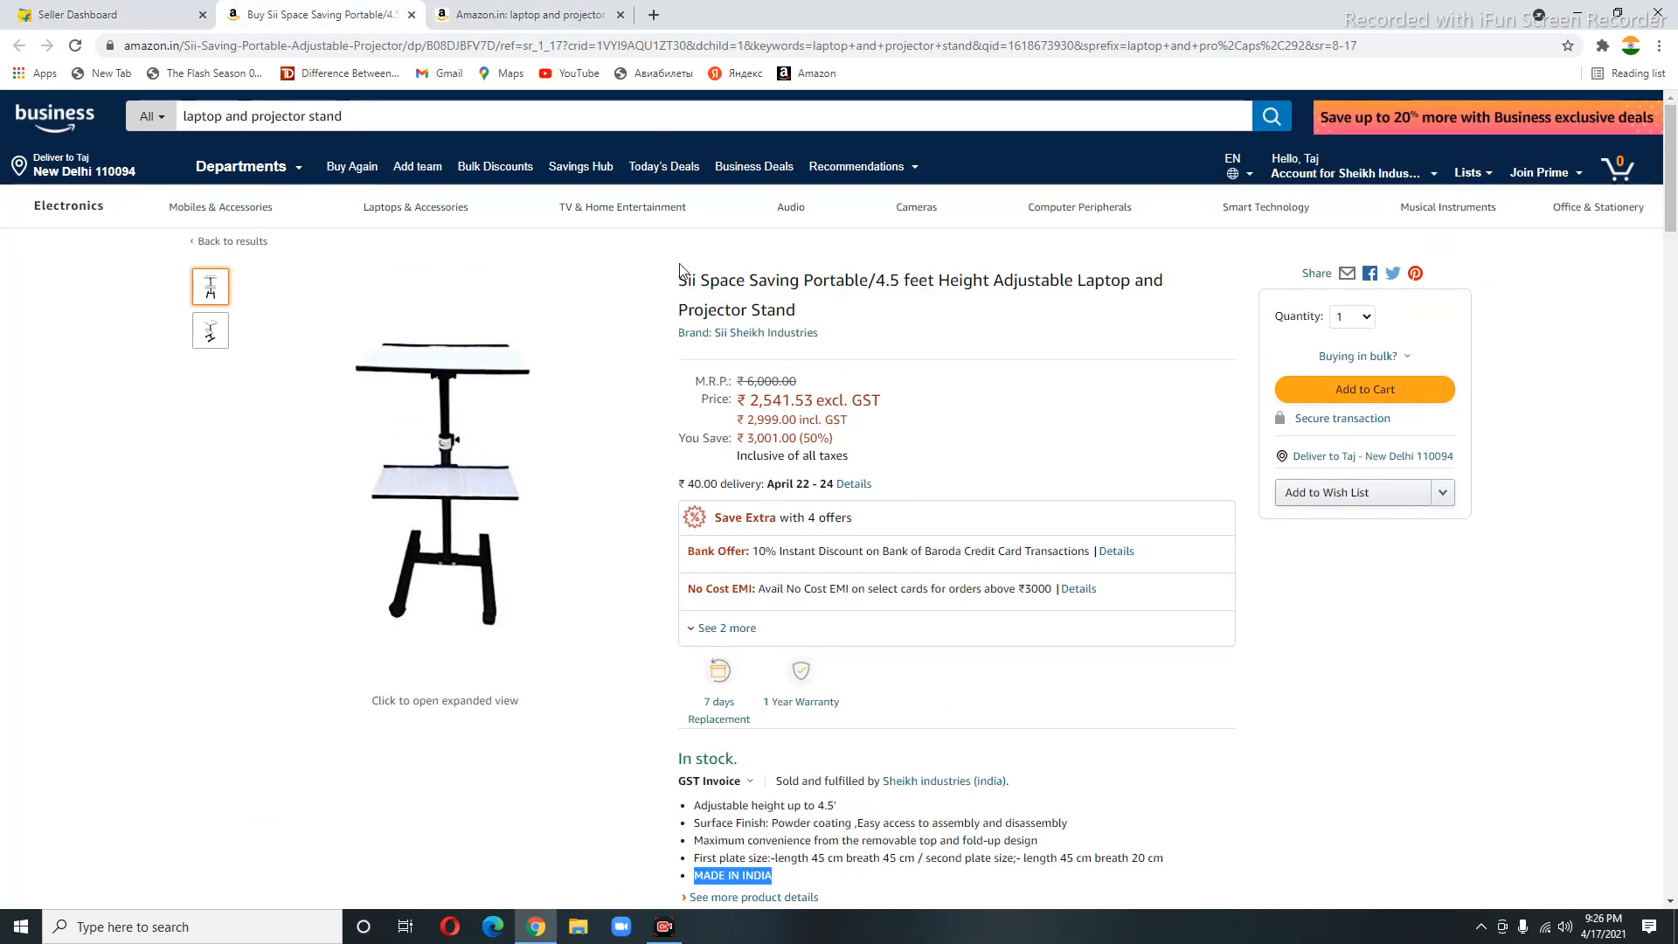
pyautogui.moveTo(675, 282); pyautogui.dragTo(809, 313)
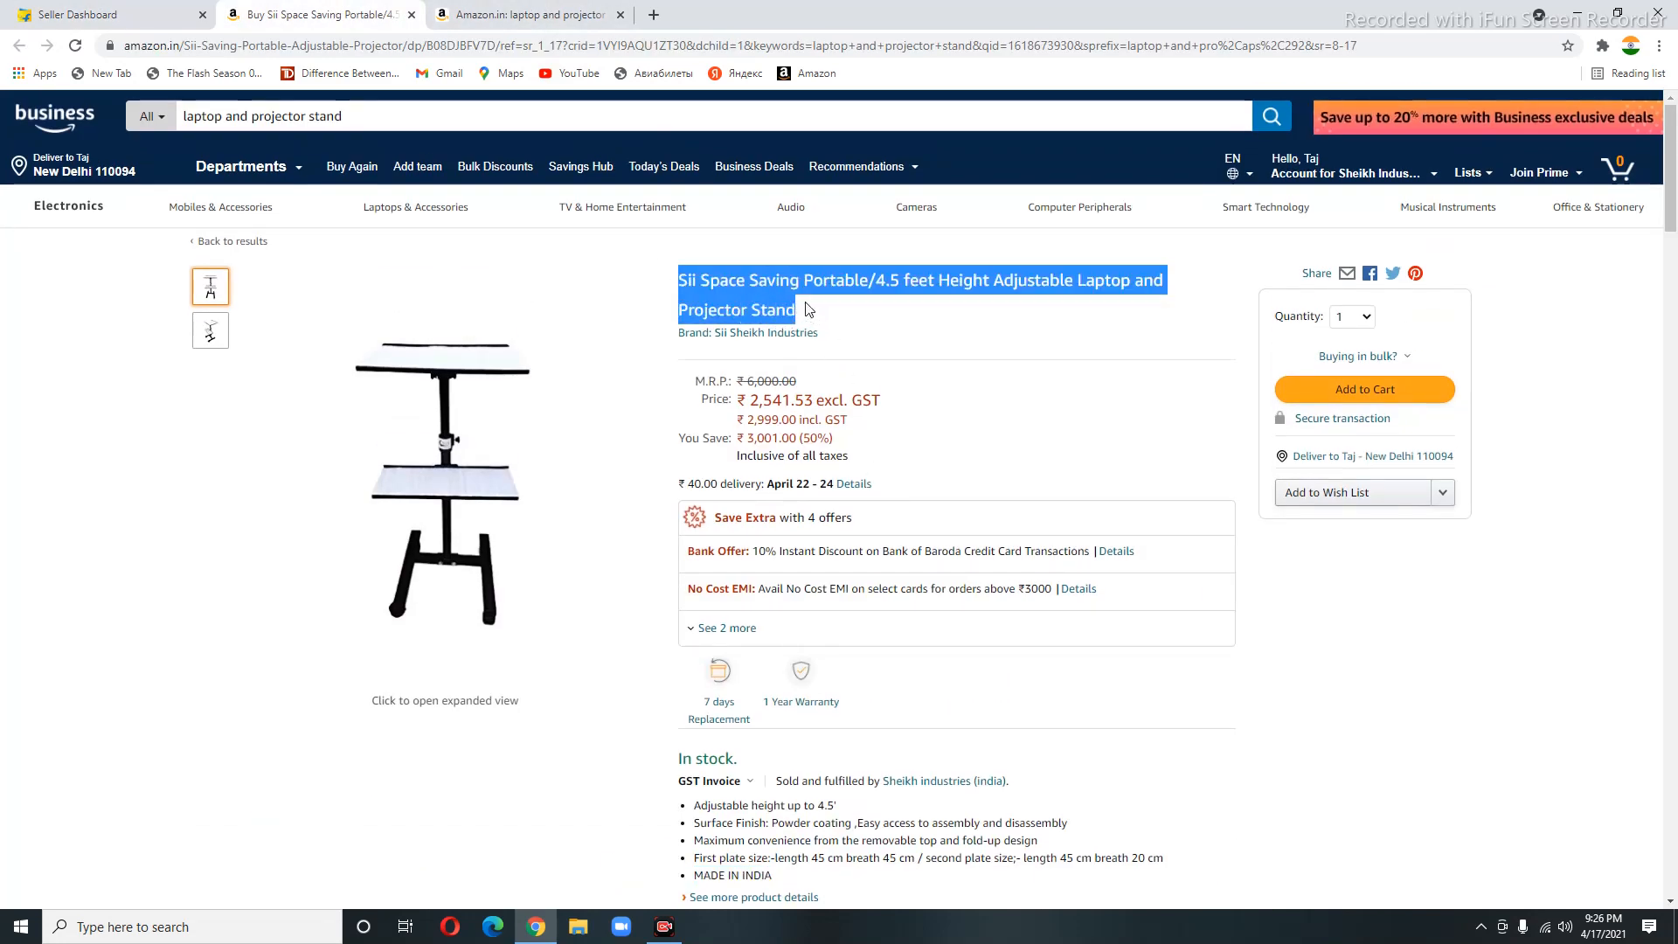
pyautogui.click(83, 14)
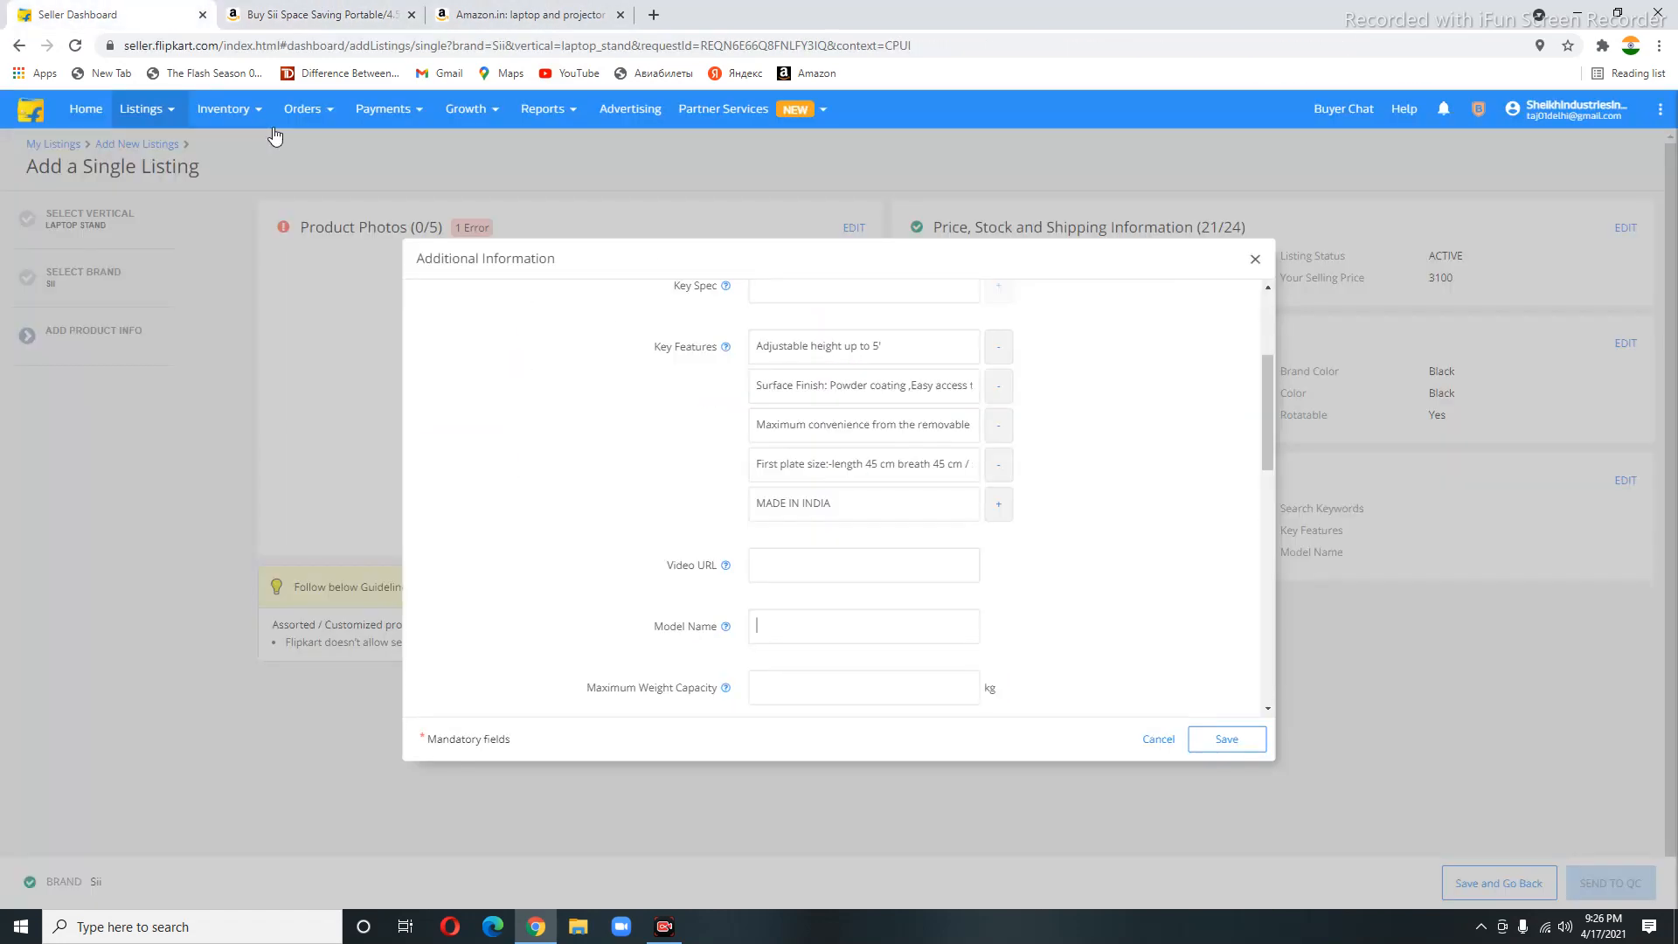
pyautogui.click(788, 625)
pyautogui.hotkey('ctrl', 'v')
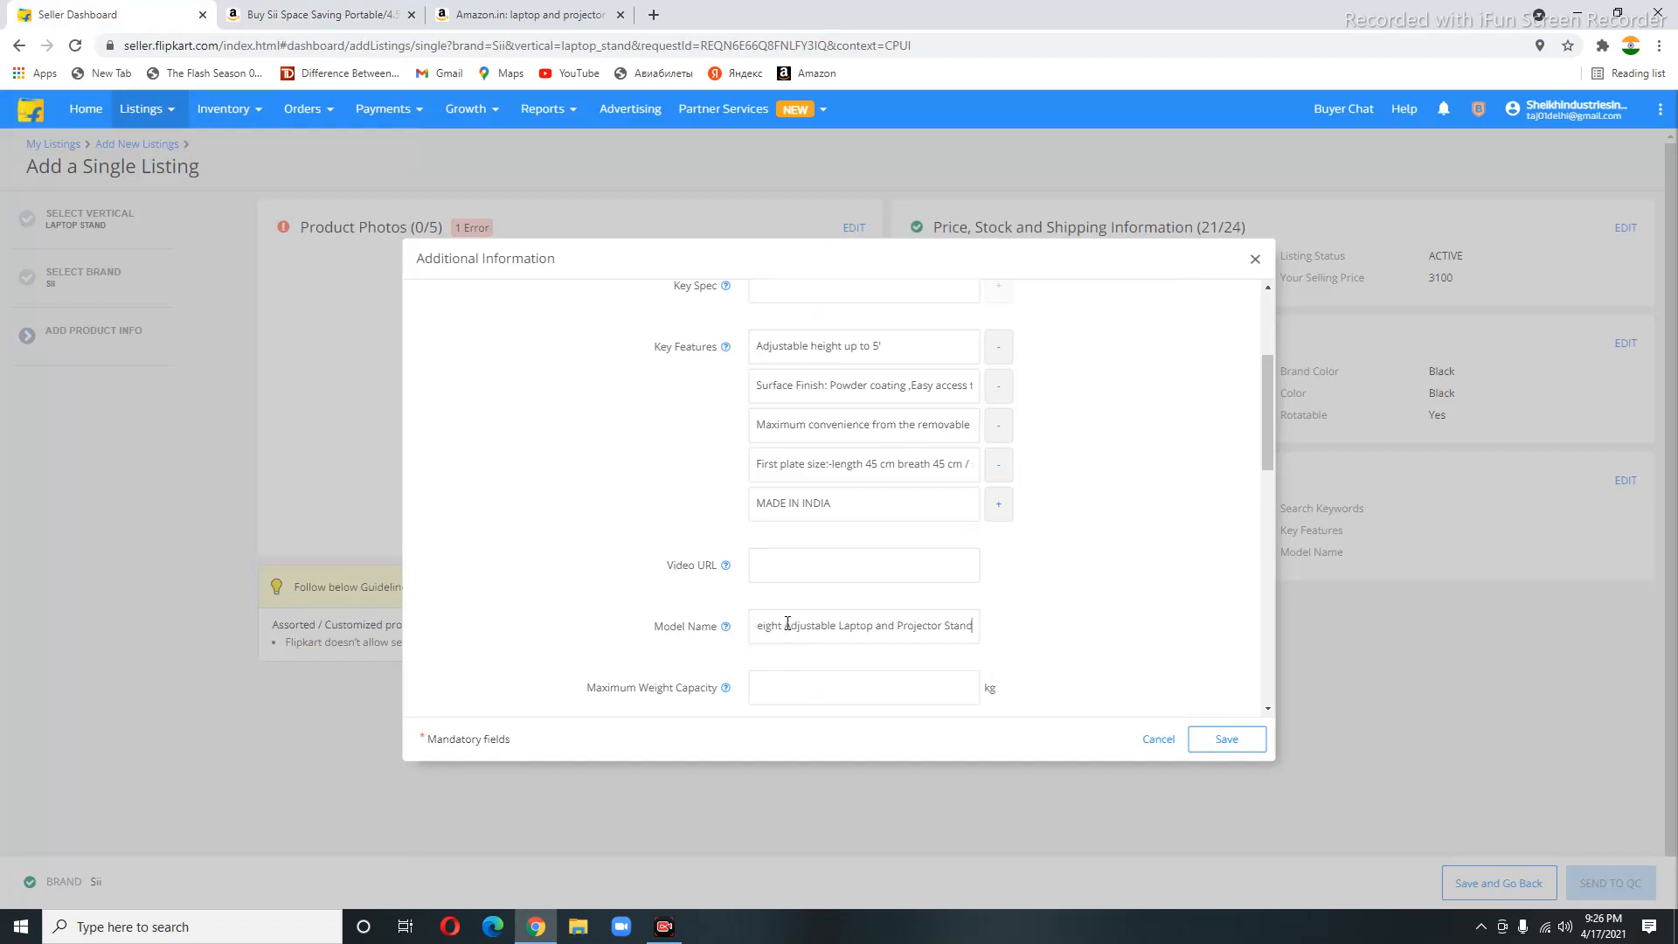
# Examine the full text of the model name and the fields around it
pyautogui.press('Home')
pyautogui.moveTo(753, 627); pyautogui.dragTo(1041, 651)
pyautogui.click(865, 636)
pyautogui.scroll(-5, 996, 645)
pyautogui.scroll(3, 1006, 664)
pyautogui.scroll(5, 1027, 664)
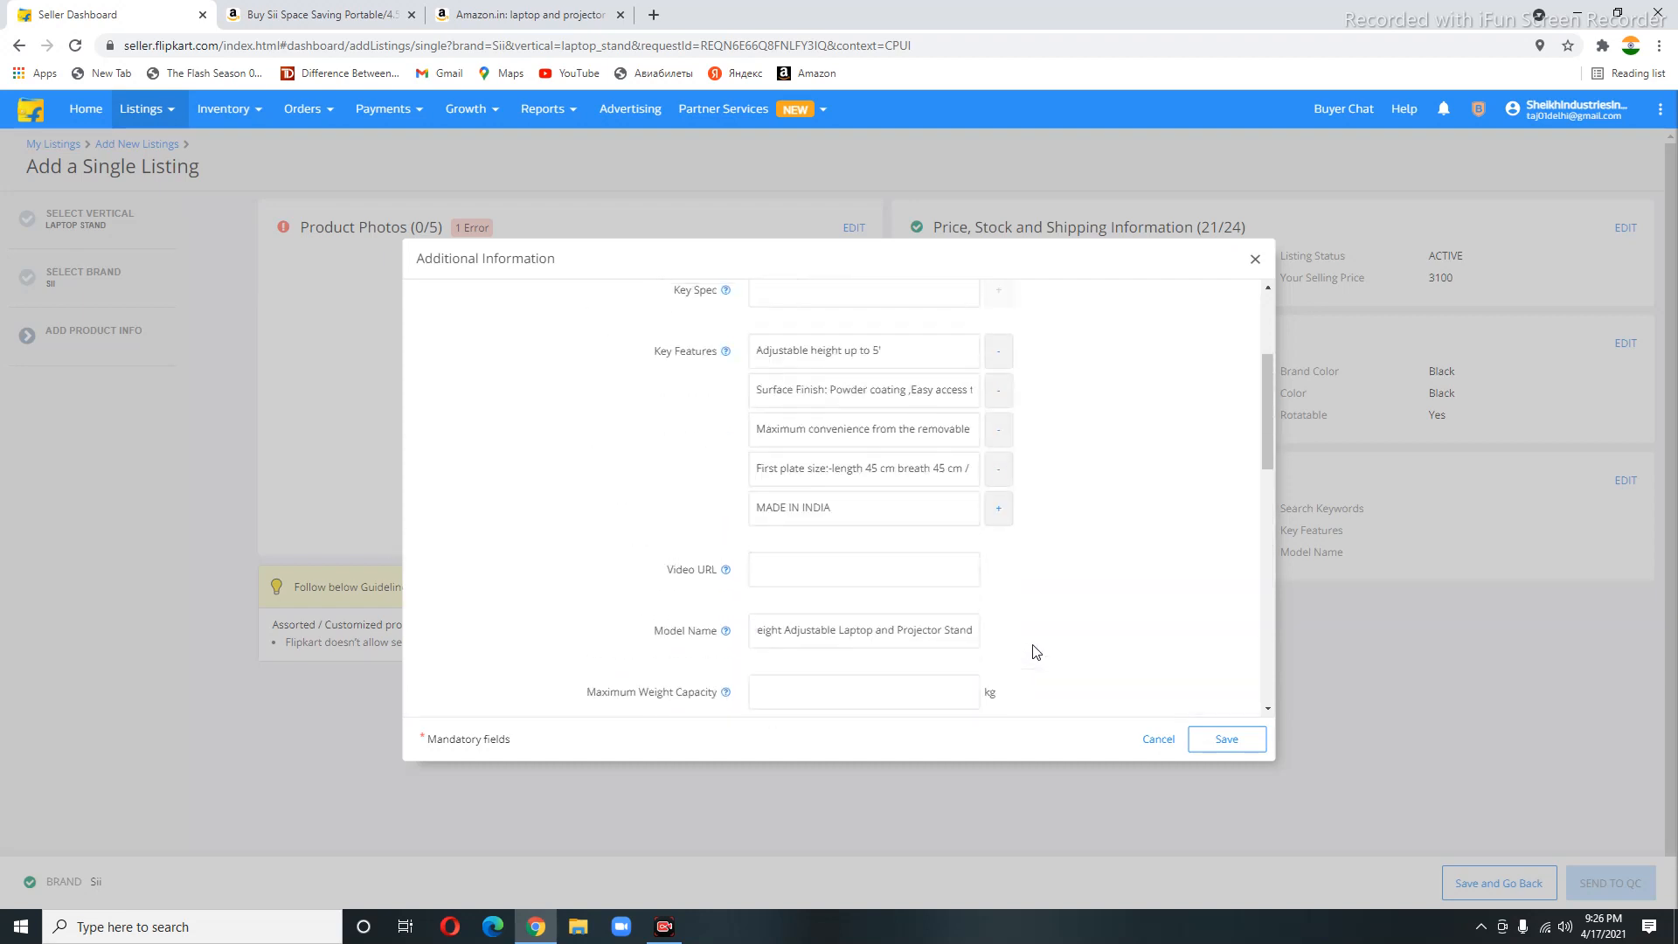
pyautogui.scroll(-3, 944, 604)
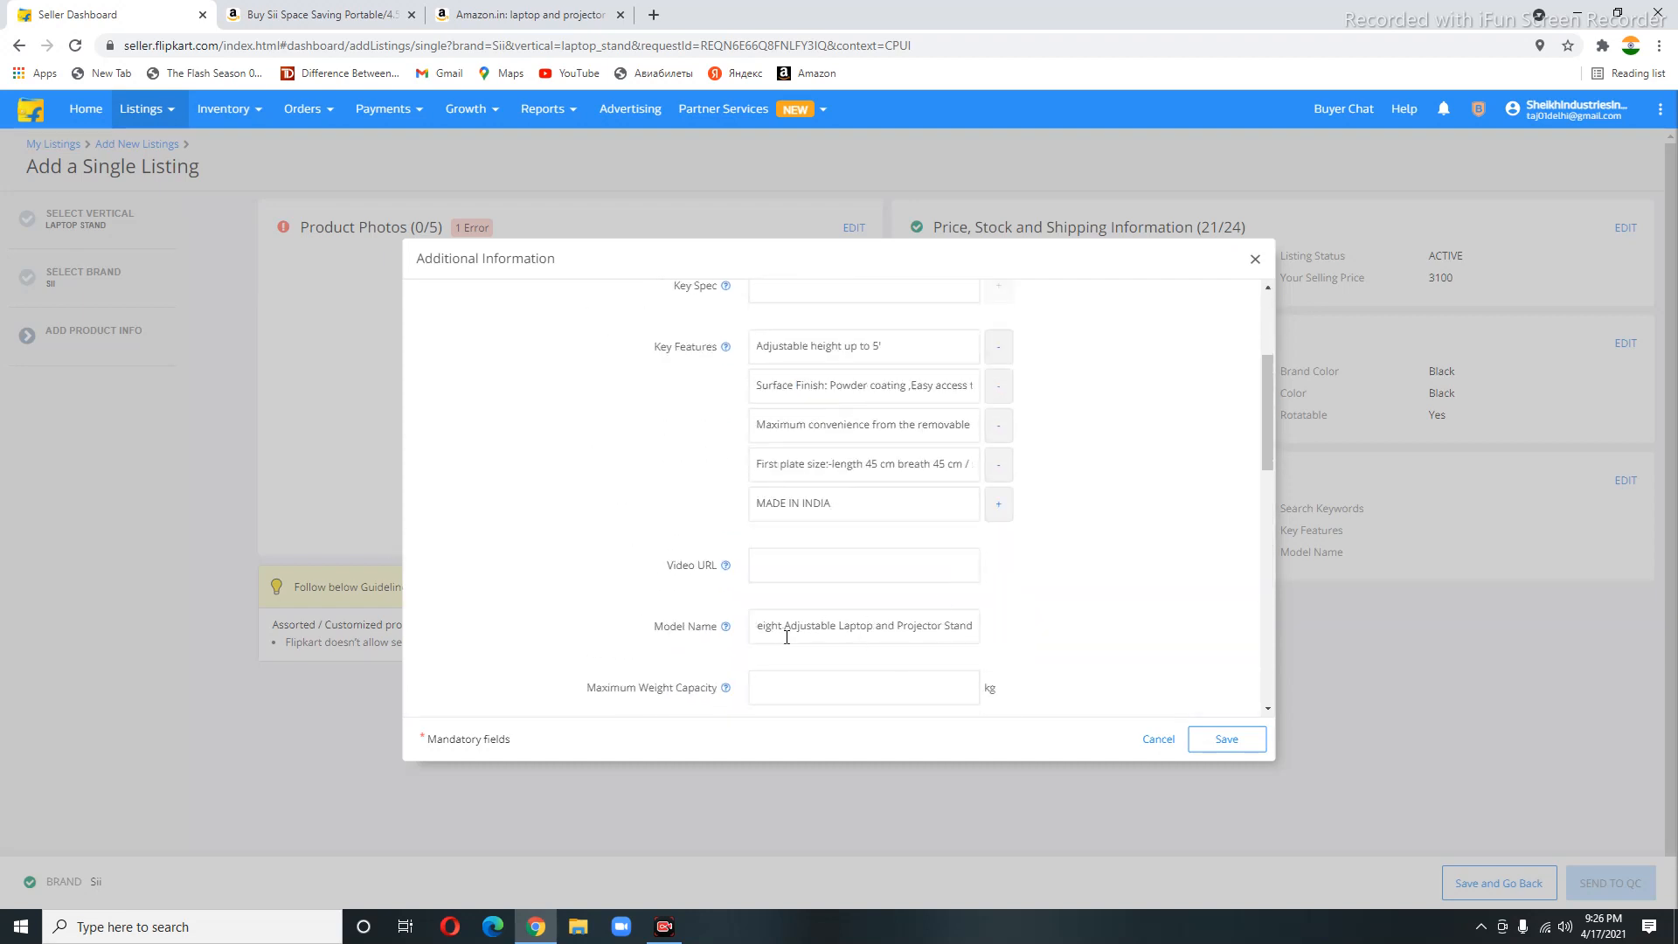
pyautogui.press('Home')
# Set the maximum weight capacity to 35 kg and both Anti-skid and Wheels Present to Yes
pyautogui.scroll(-3, 788, 634)
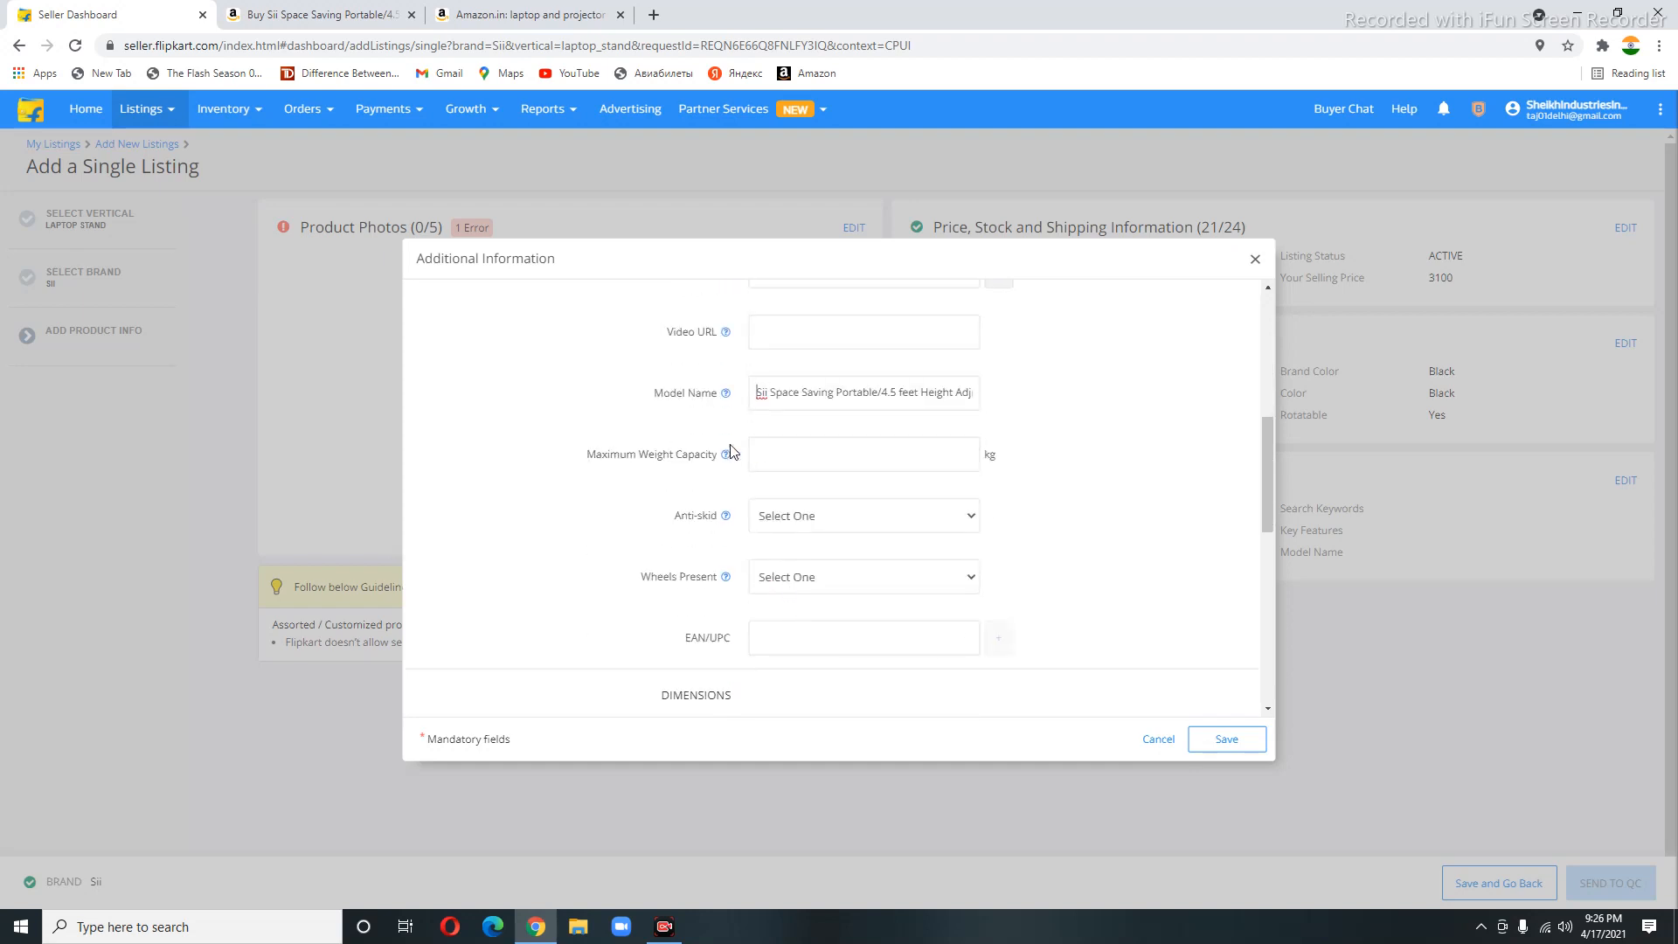
pyautogui.click(784, 461)
pyautogui.write('35')
pyautogui.click(839, 523)
pyautogui.click(803, 556)
pyautogui.click(799, 579)
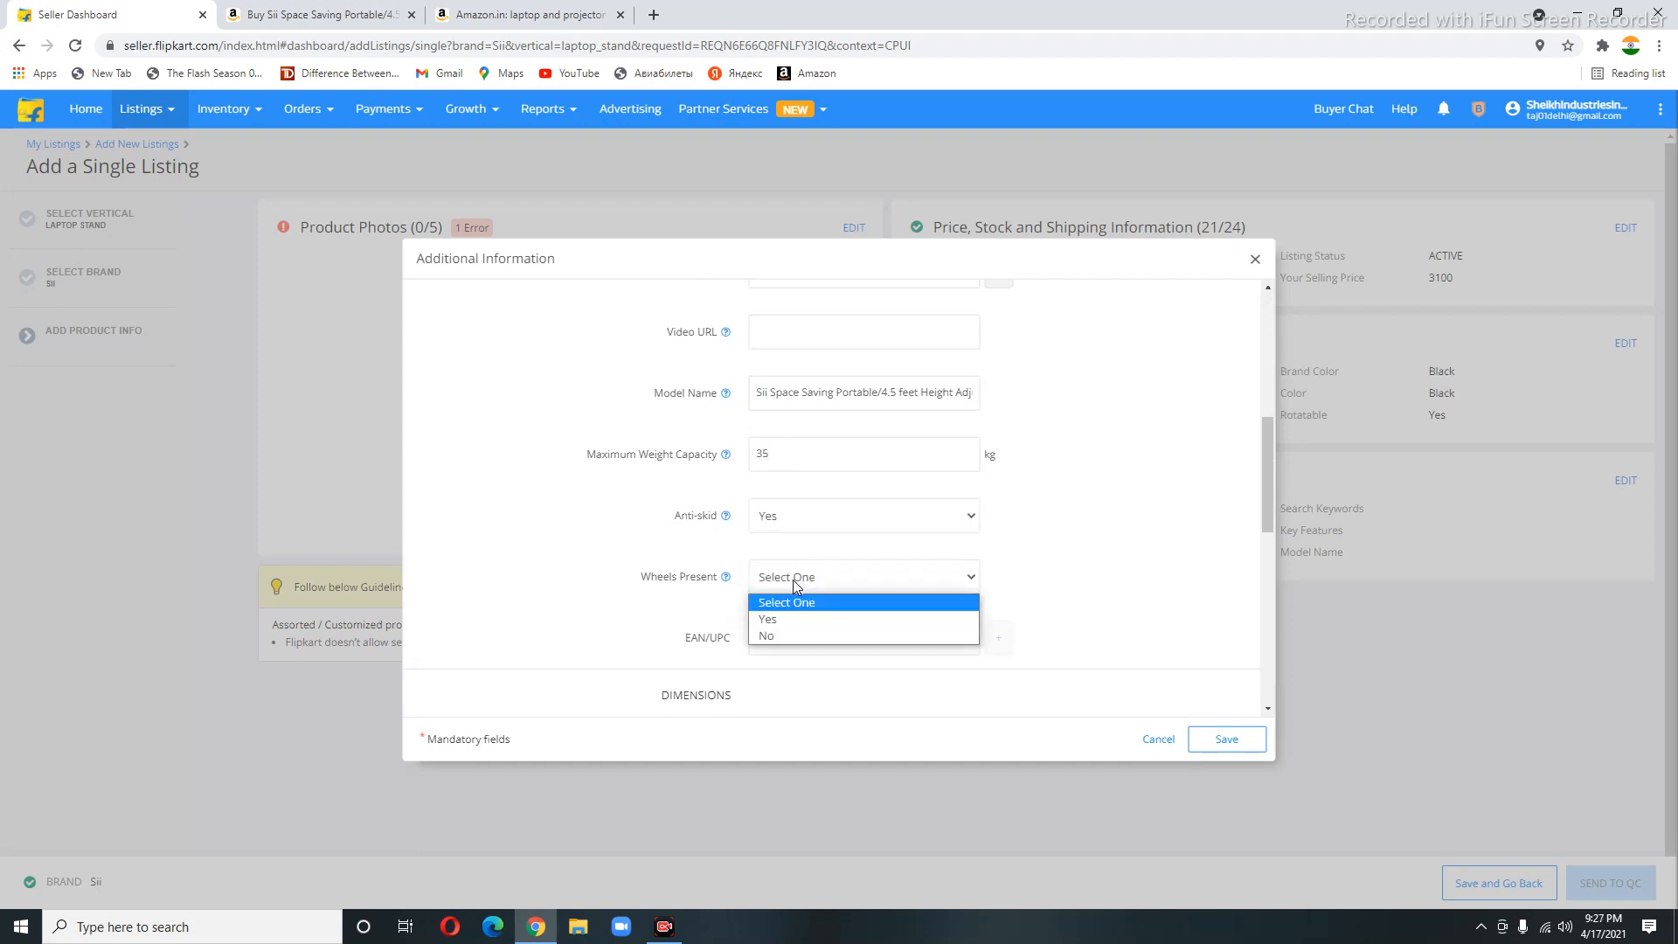
pyautogui.click(794, 619)
# Check the additional information from the description through the warranty fields and save it
pyautogui.scroll(-3, 971, 612)
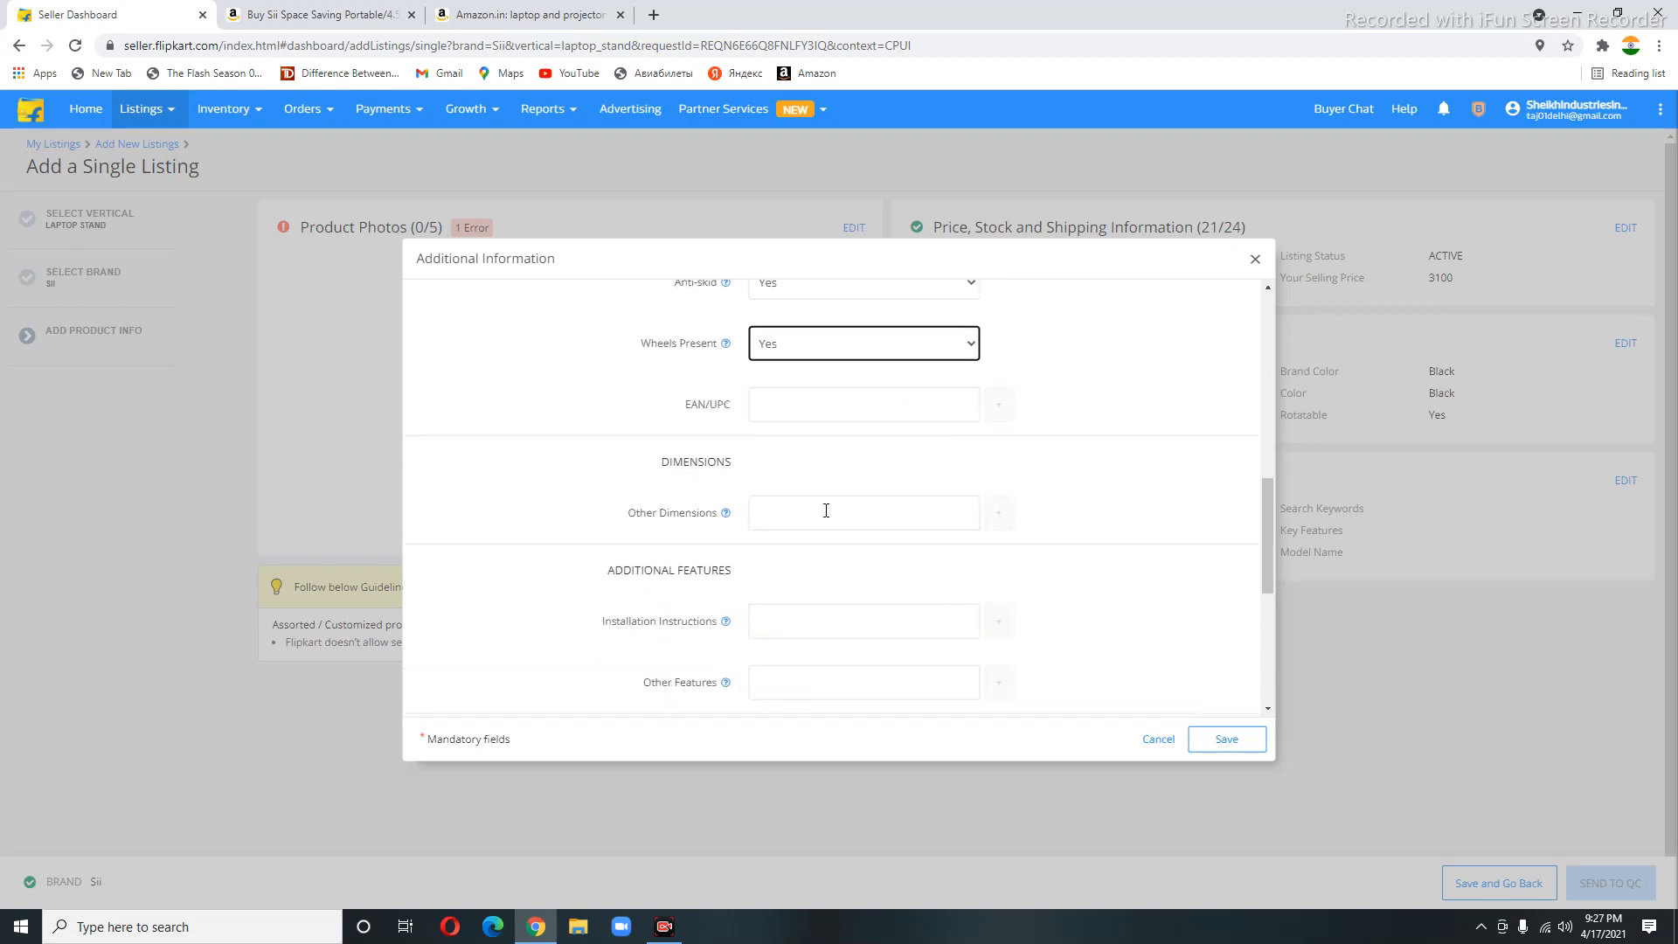
pyautogui.scroll(-5, 863, 537)
pyautogui.scroll(5, 854, 569)
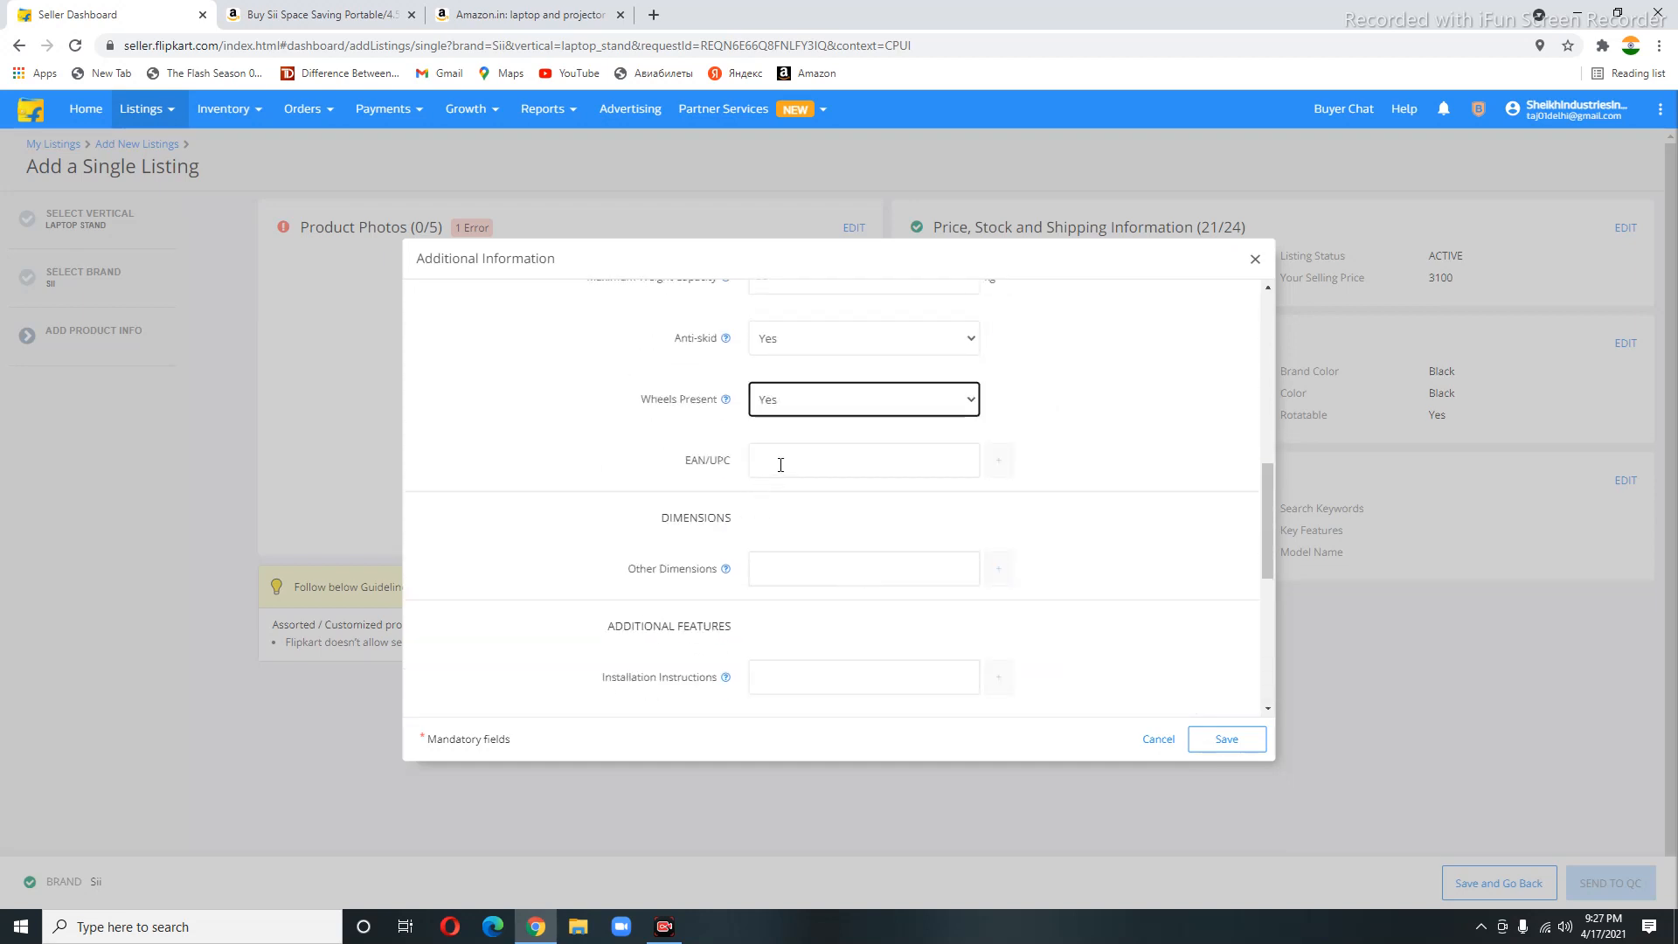
pyautogui.scroll(3, 873, 573)
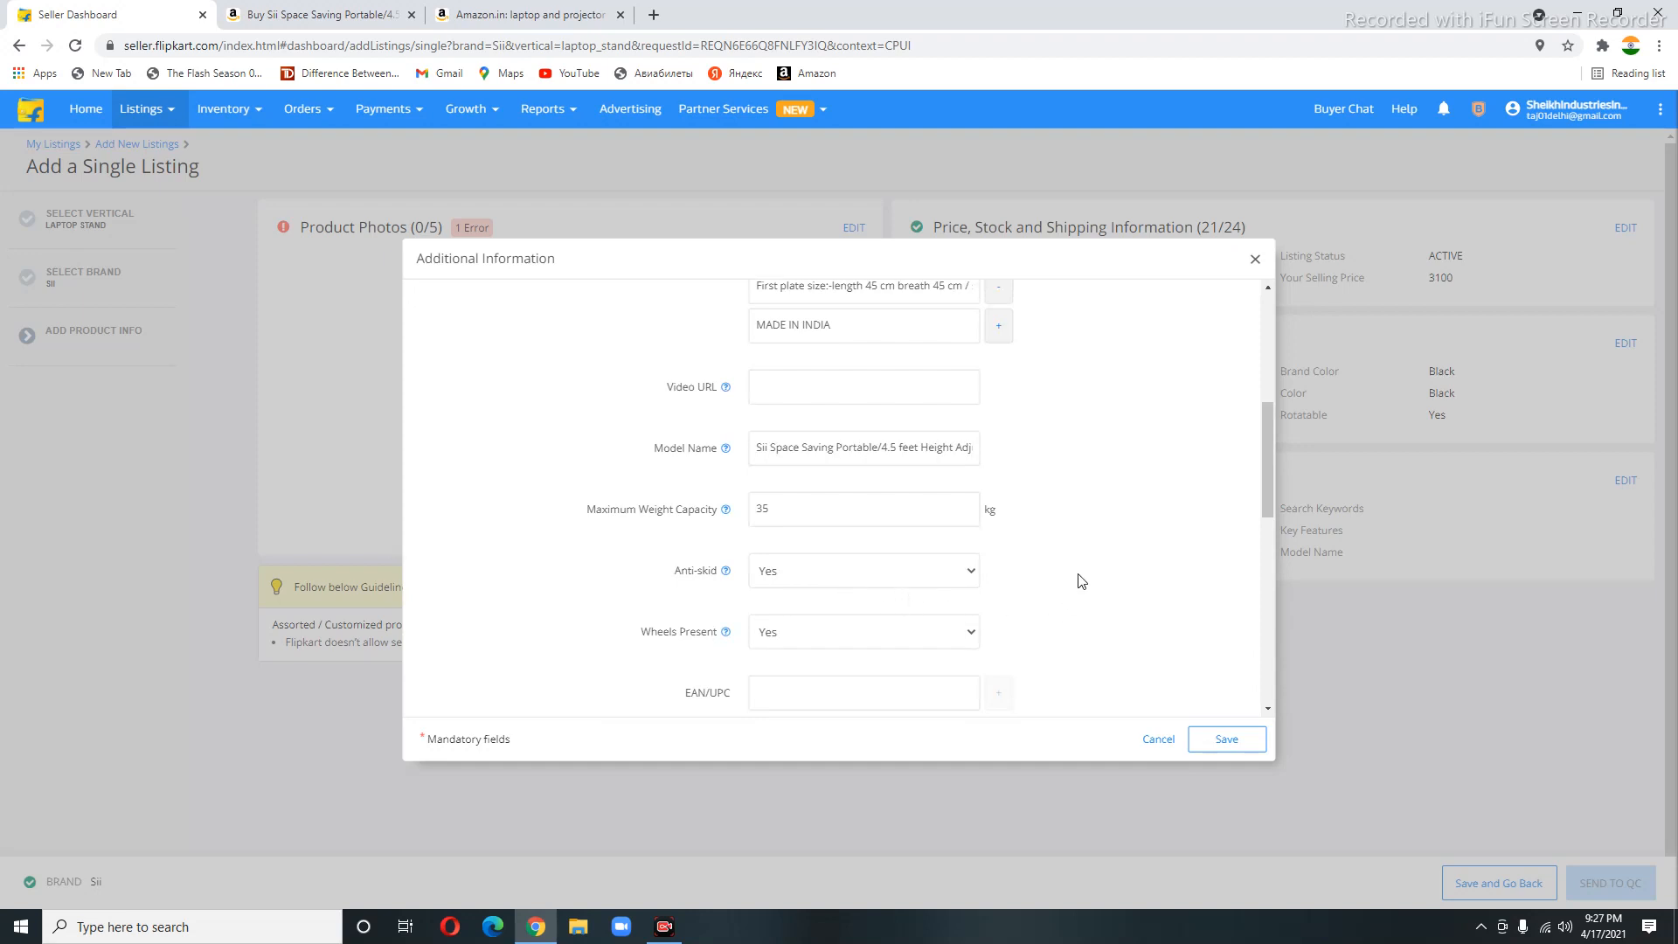
pyautogui.scroll(5, 1082, 581)
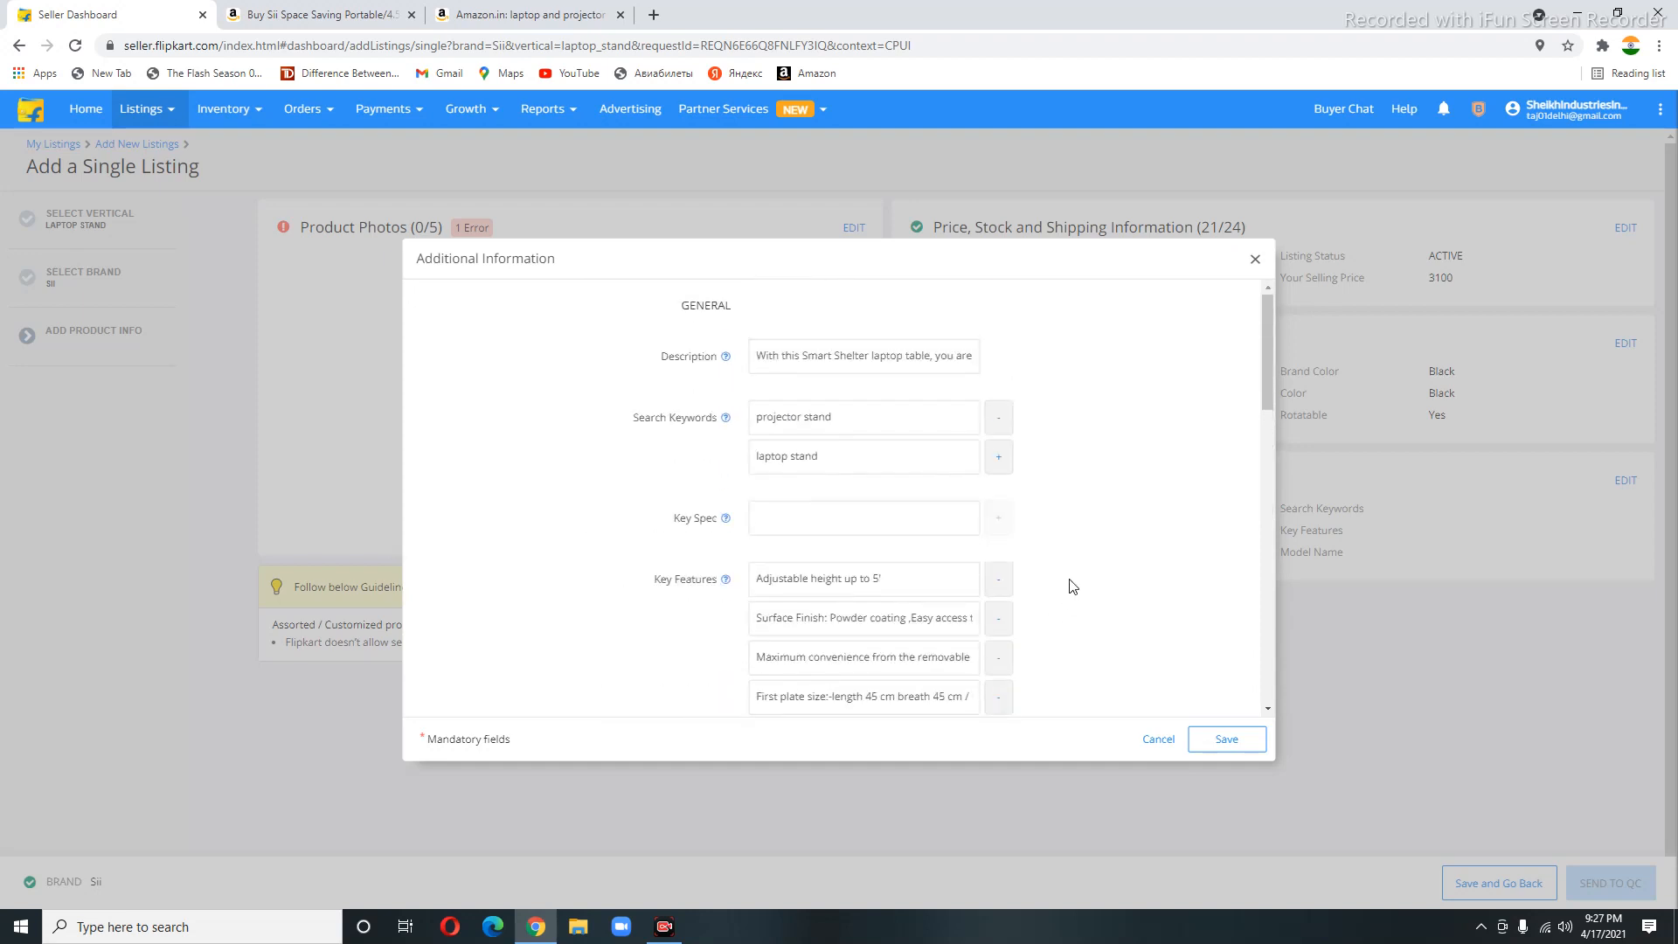
pyautogui.scroll(-5, 1045, 568)
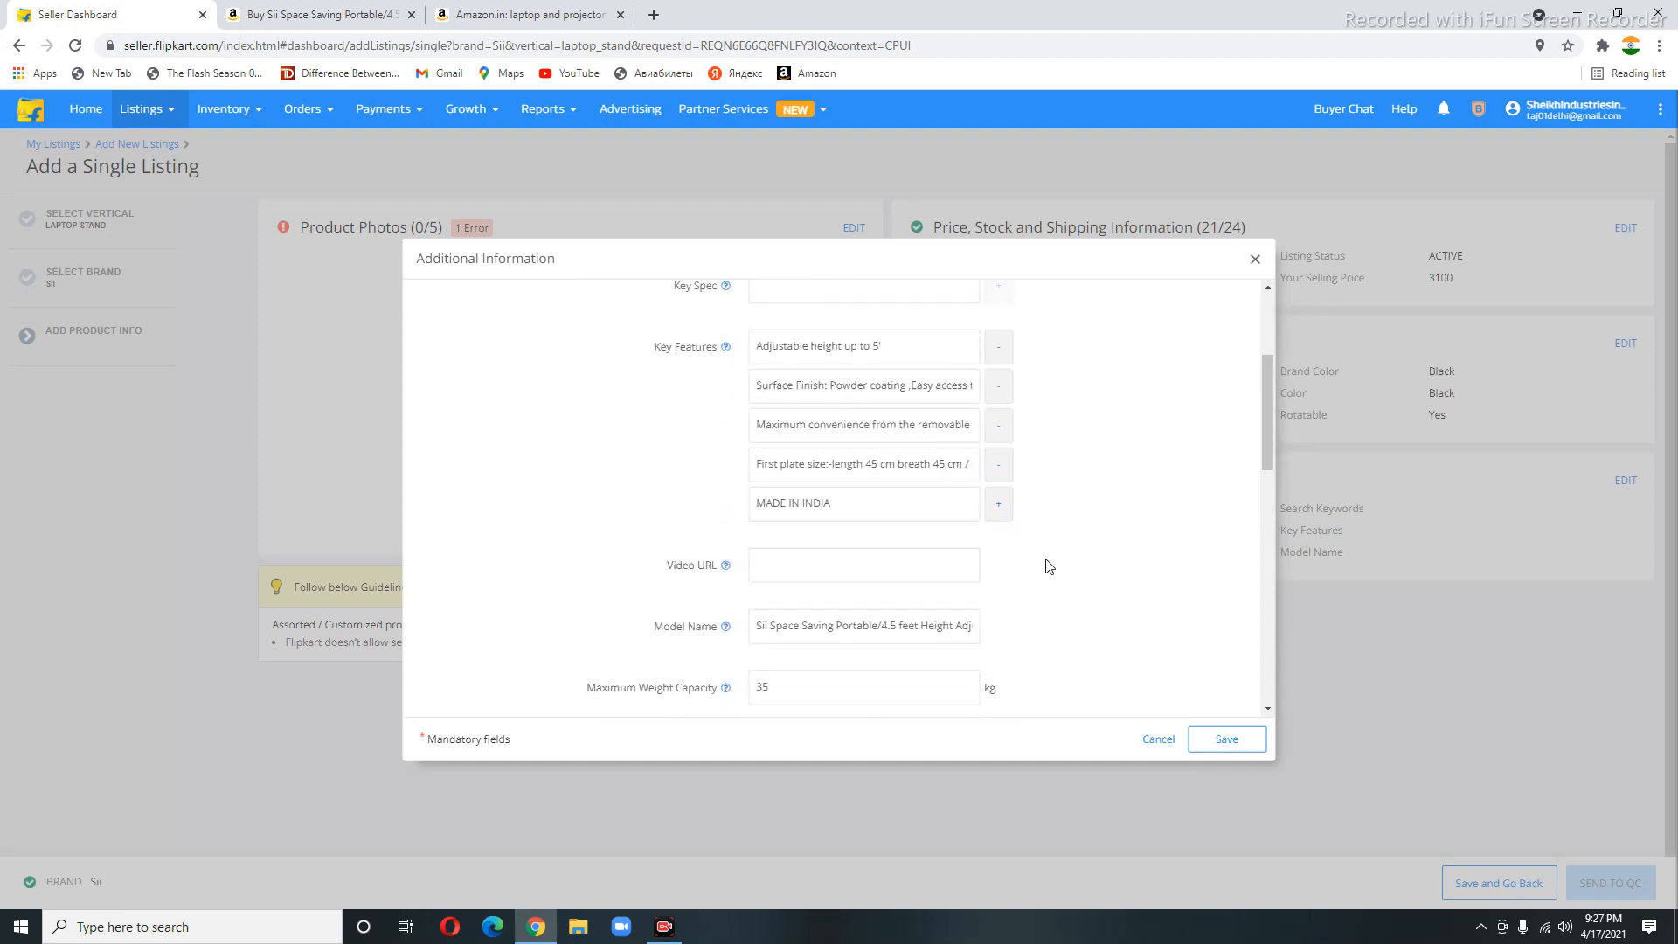
pyautogui.scroll(-3, 1042, 570)
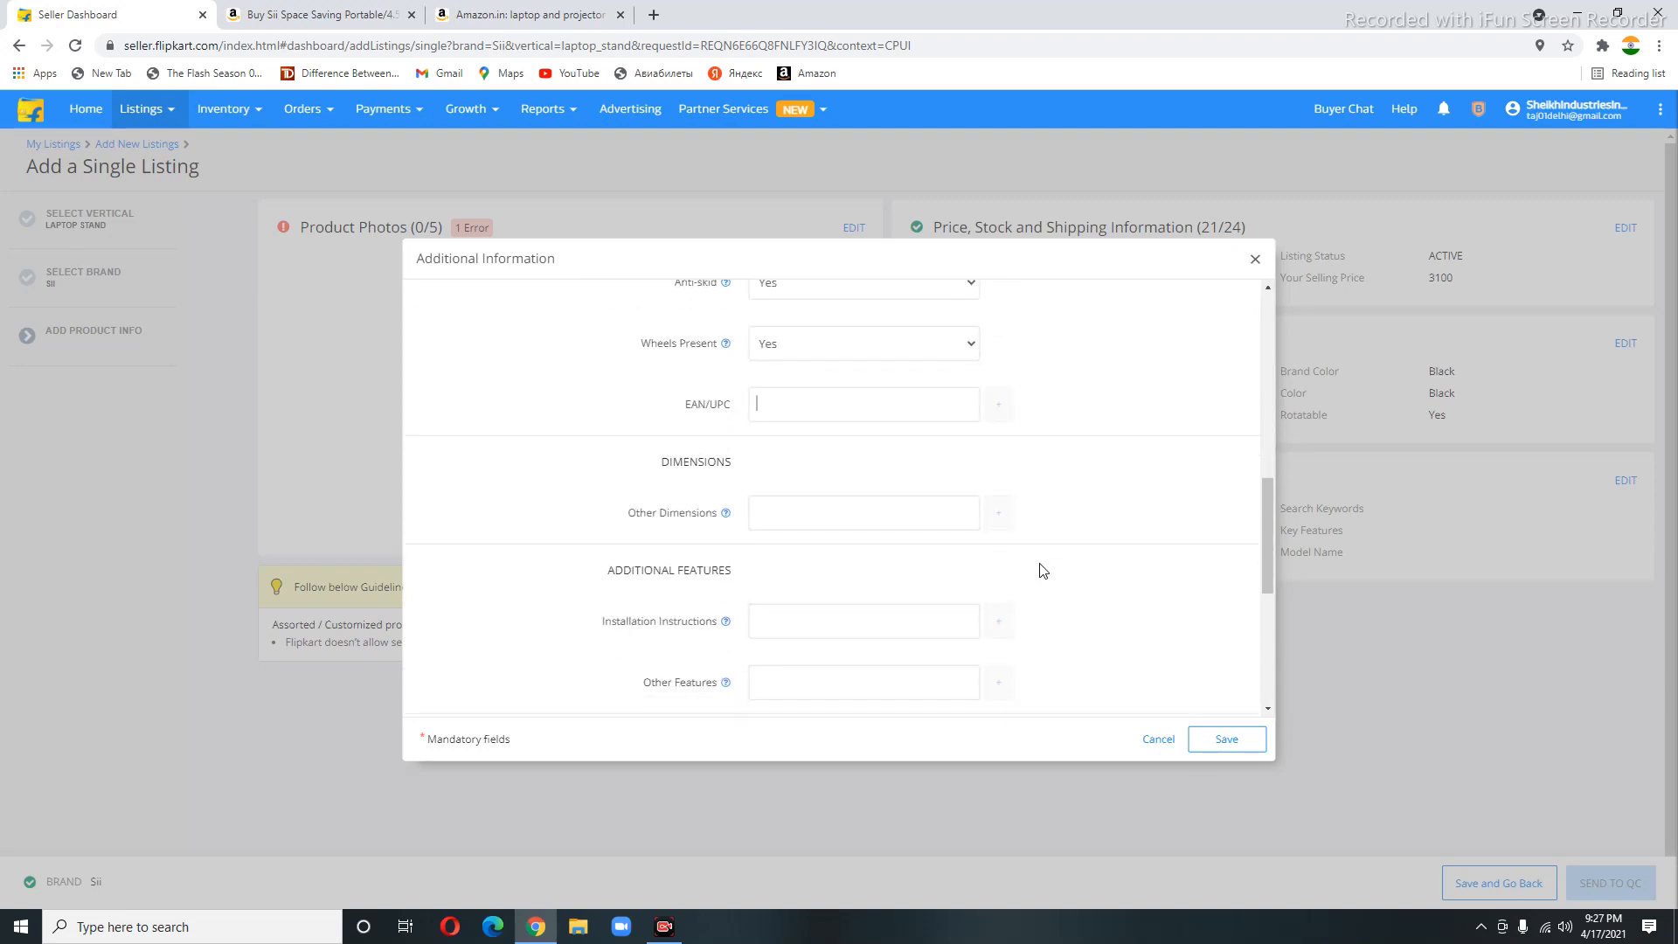
pyautogui.scroll(-5, 1043, 570)
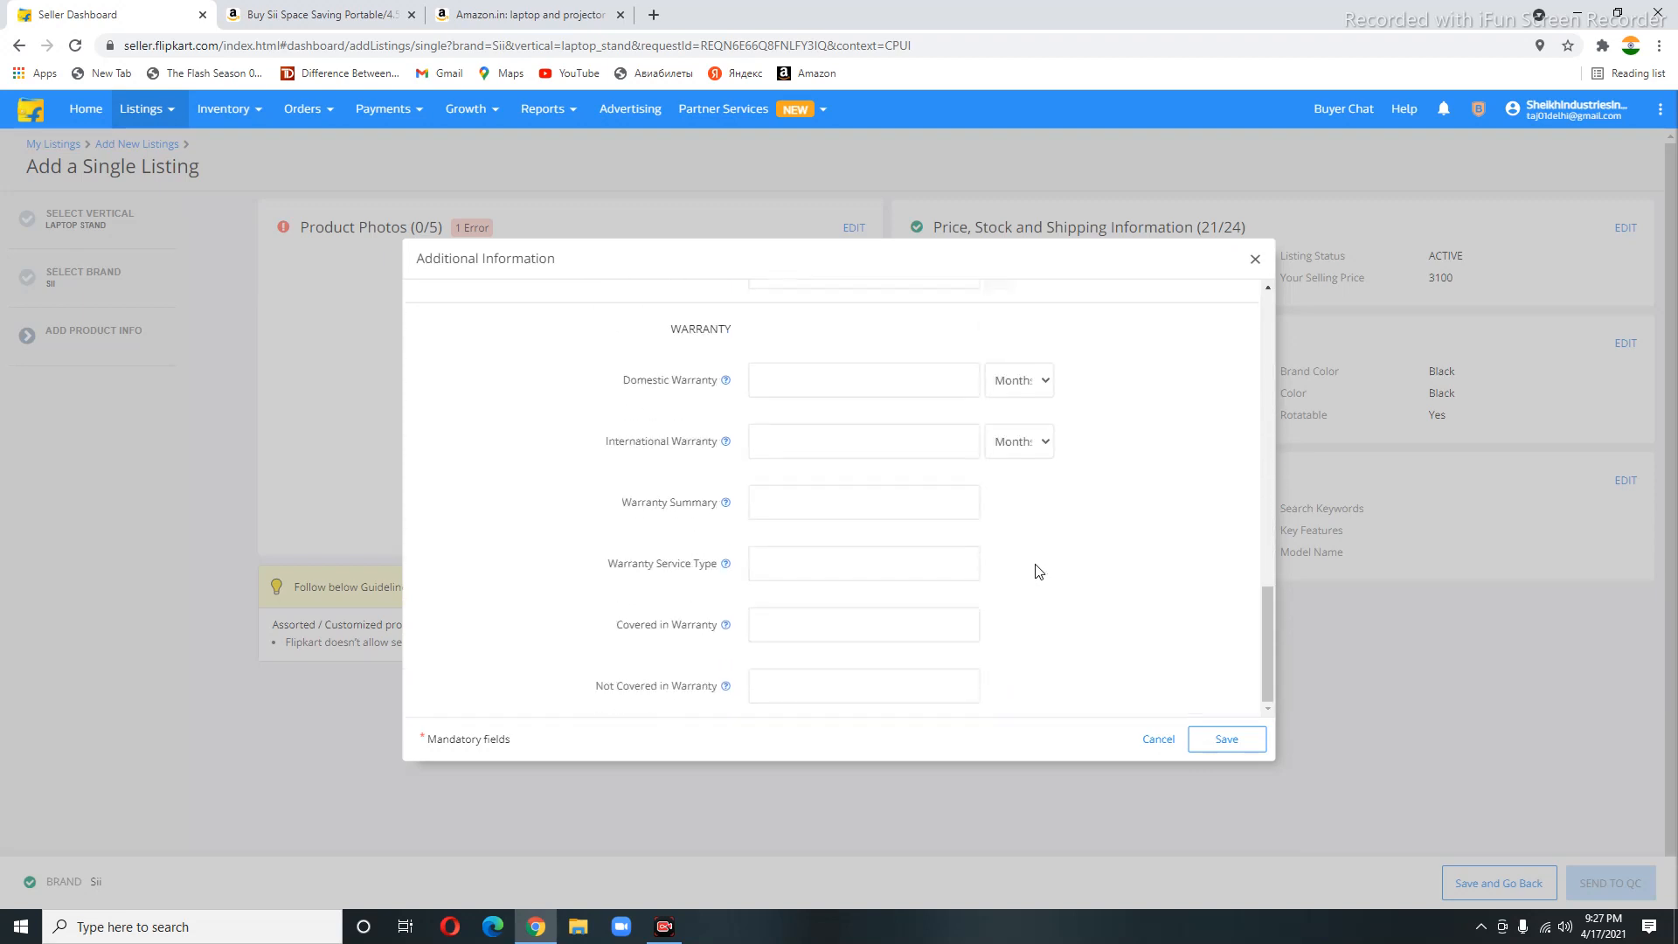
pyautogui.click(1212, 737)
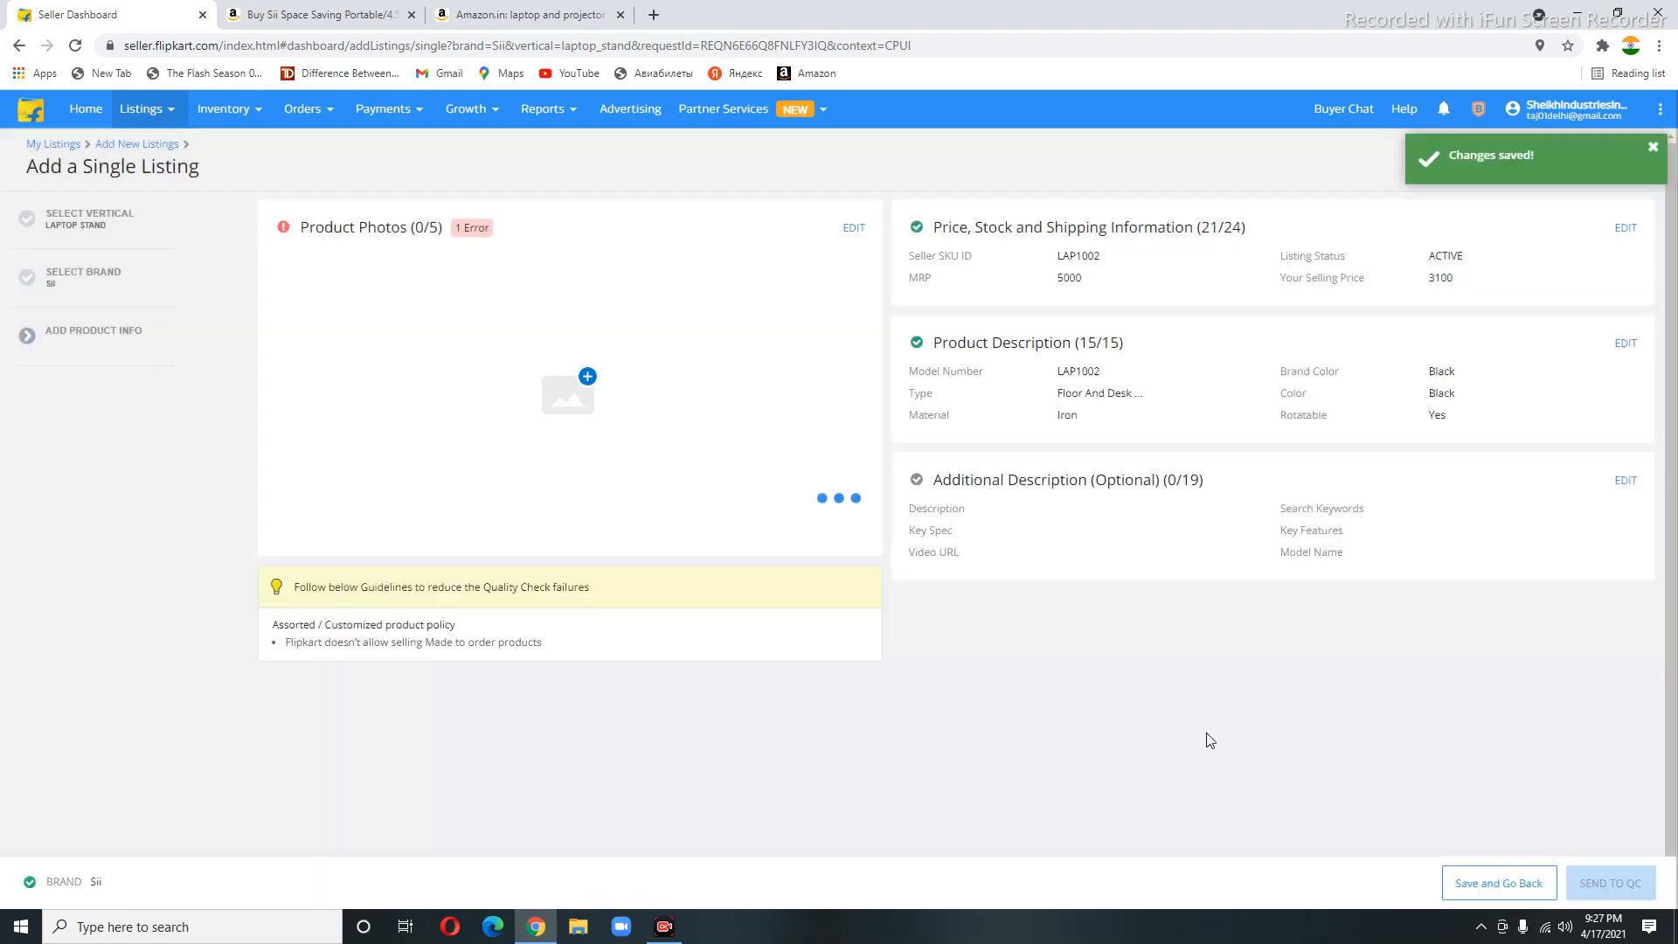
# Review the price, stock, packaging, tax and manufacturing details in the selling information and save them again
pyautogui.click(1624, 228)
pyautogui.scroll(-10, 843, 584)
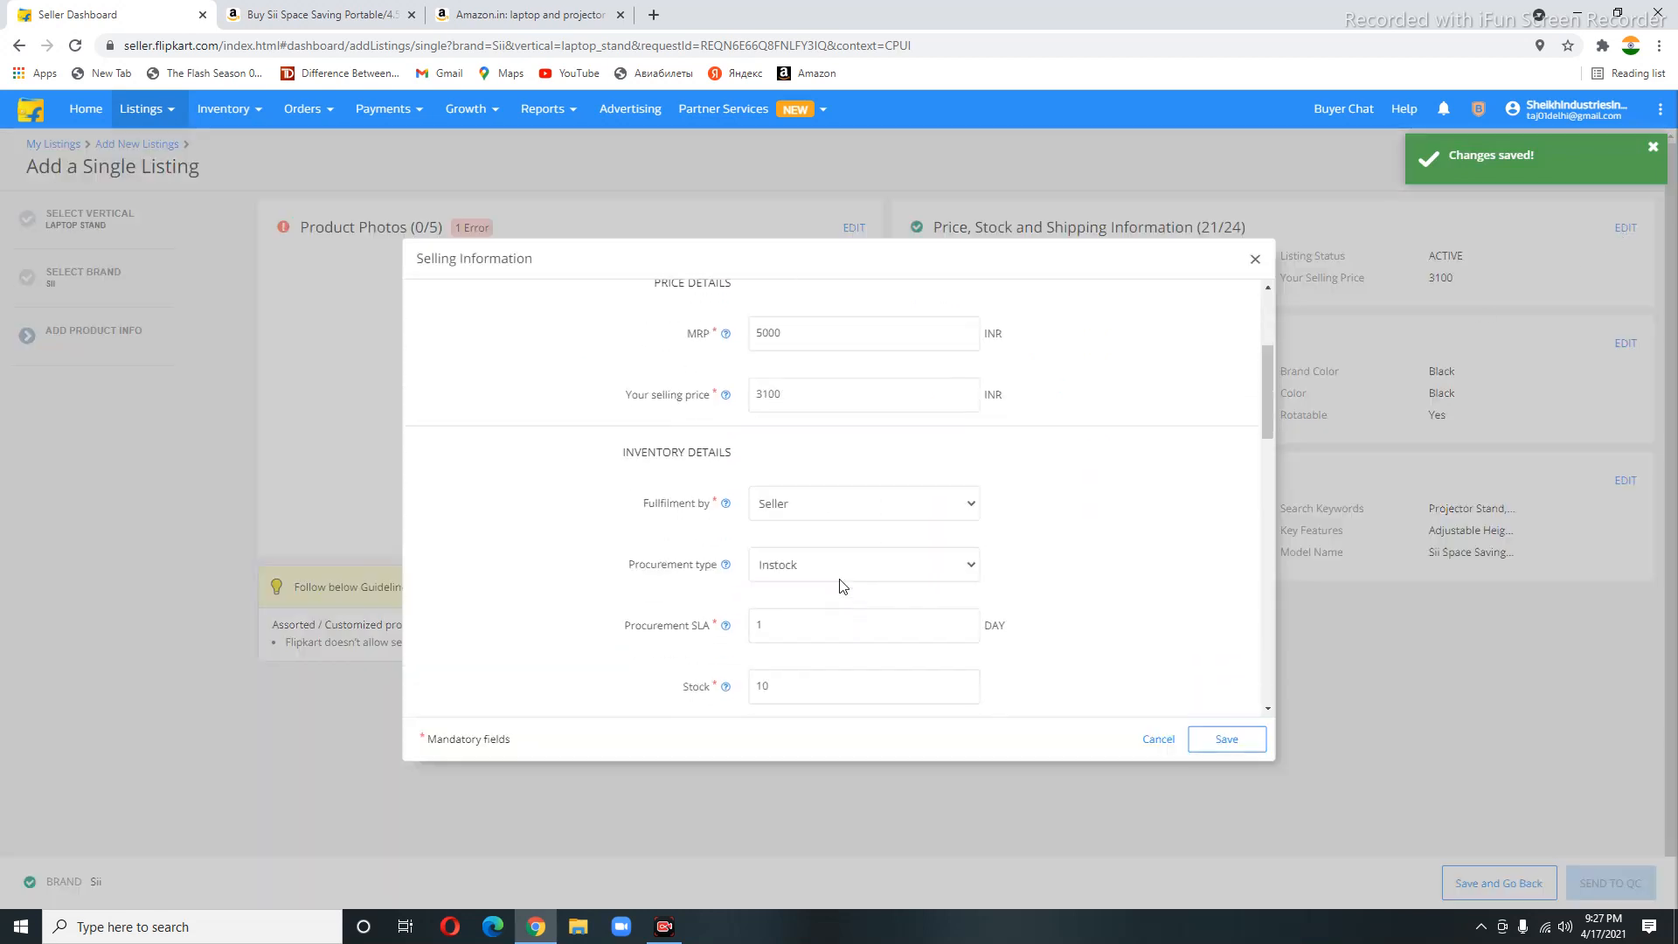
pyautogui.scroll(-3, 843, 584)
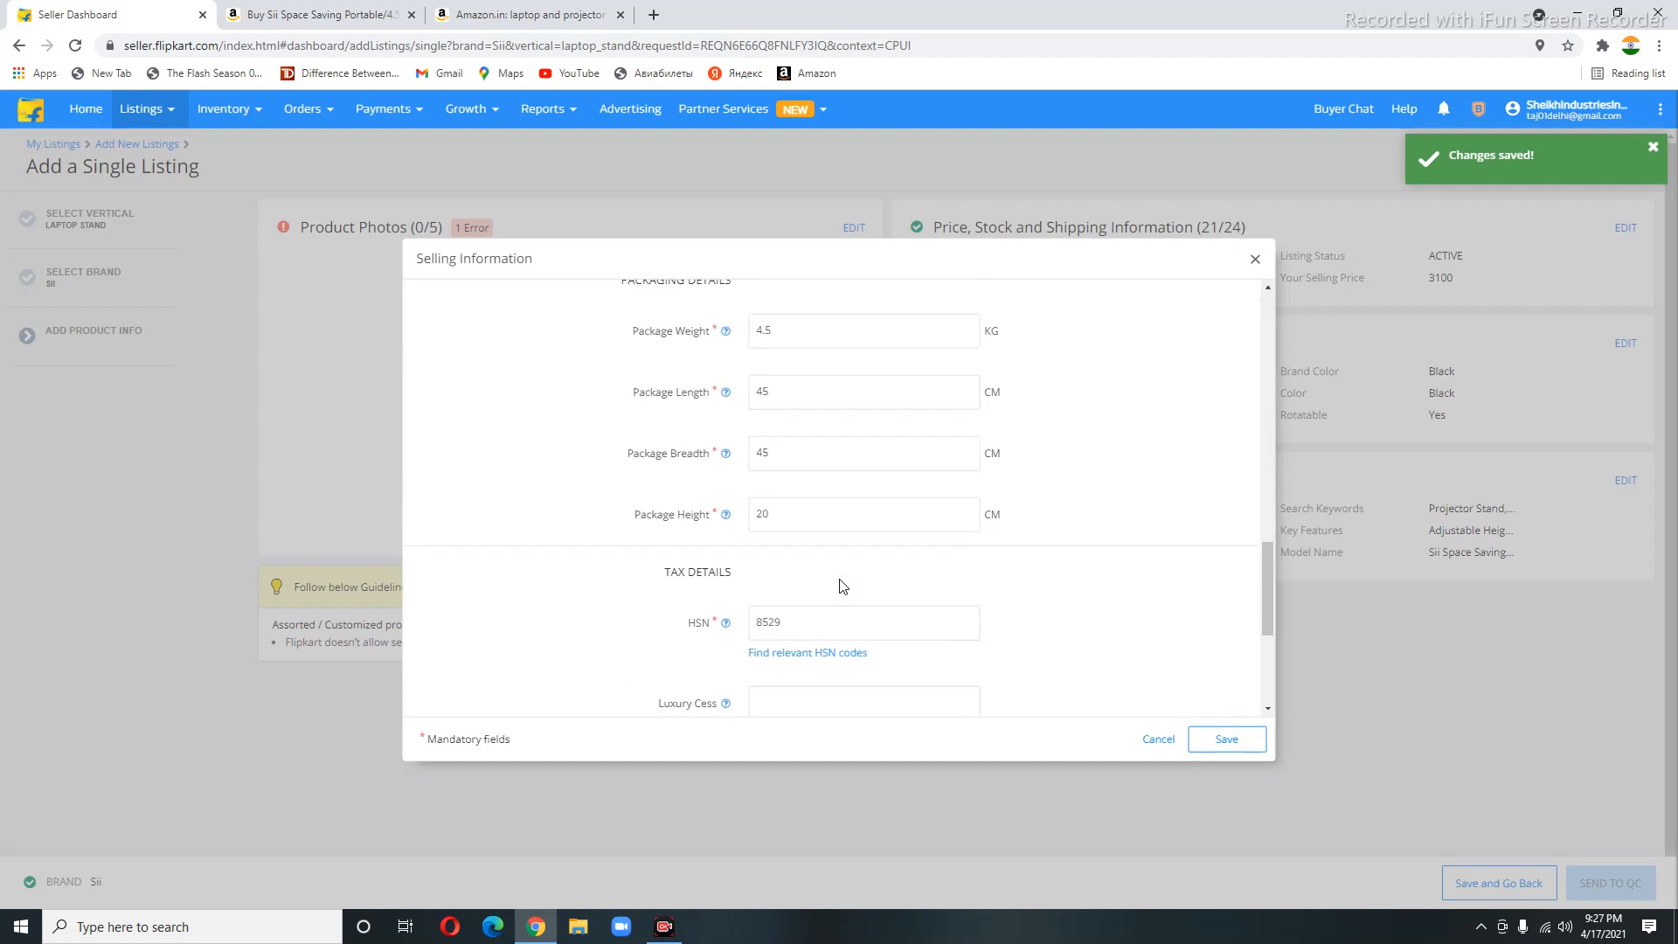
pyautogui.scroll(3, 835, 588)
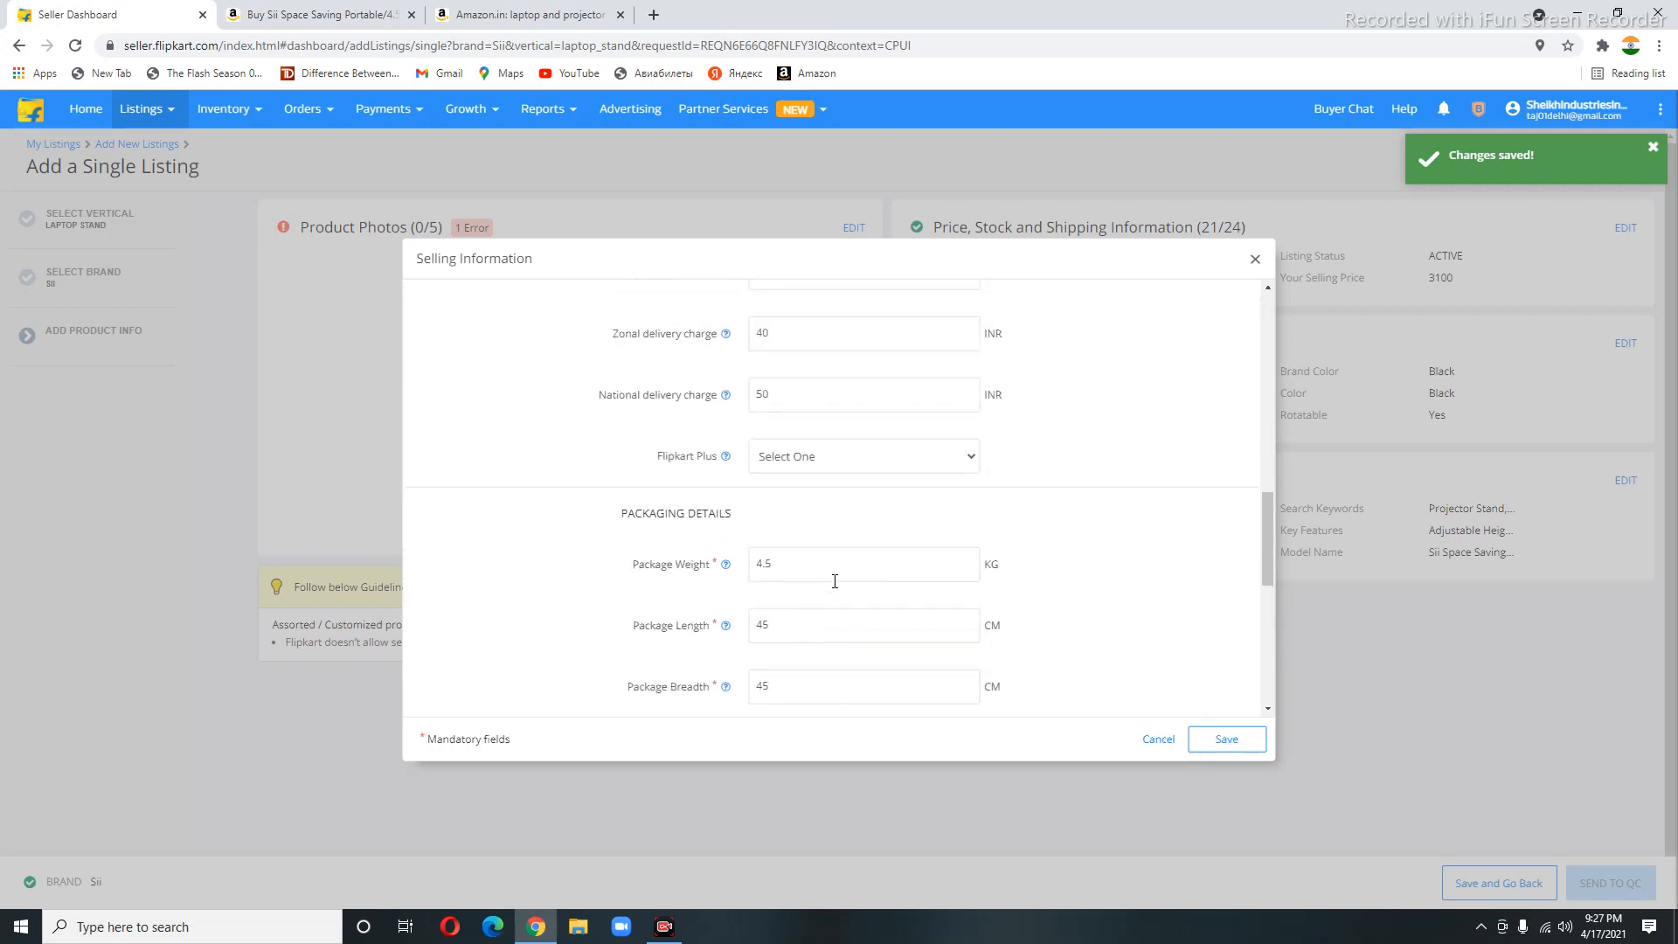
pyautogui.scroll(-6, 835, 581)
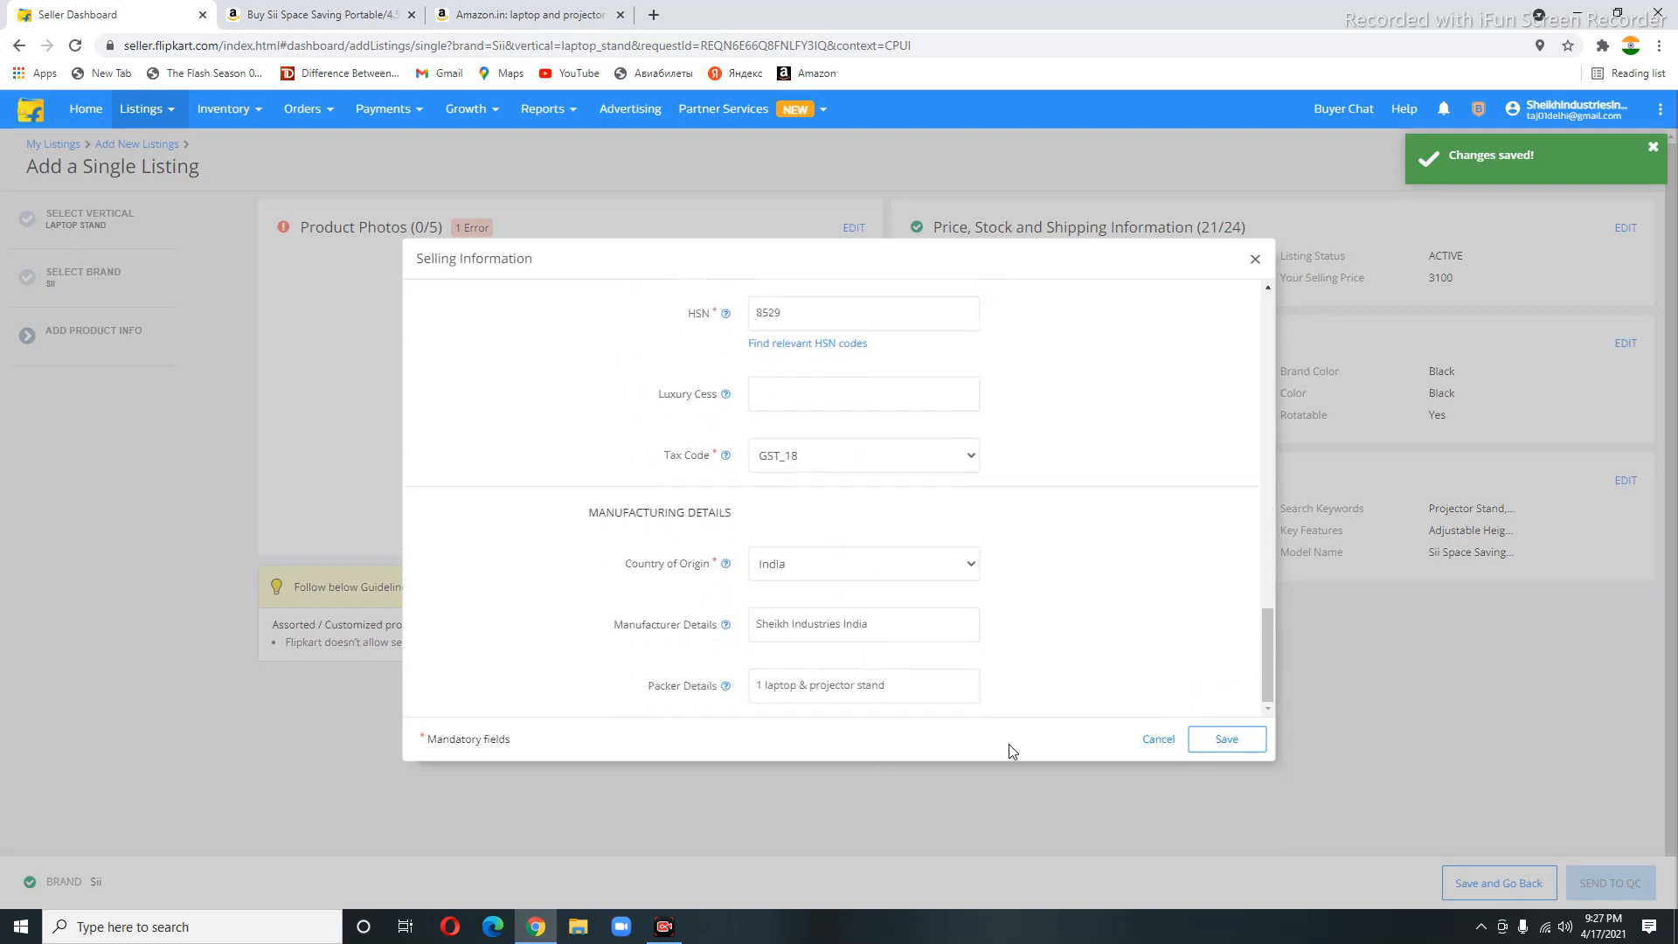
pyautogui.click(1262, 740)
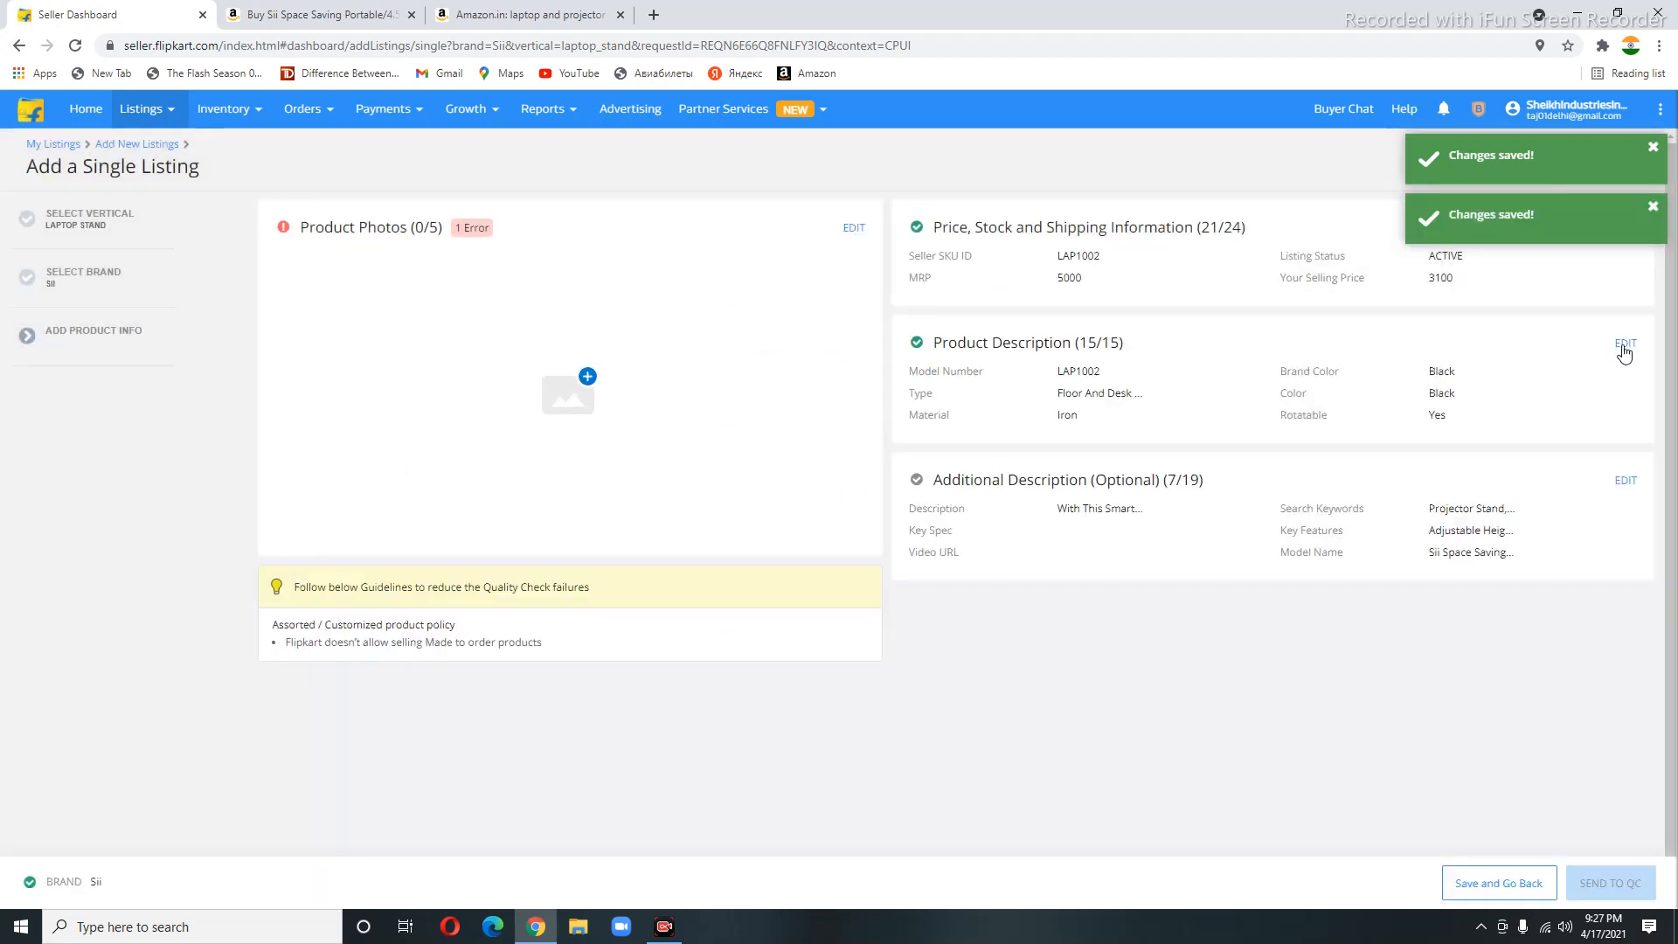
# Review the product description's dimensions, weight and sales package, and save it again
pyautogui.click(1623, 343)
pyautogui.scroll(-3, 1065, 489)
pyautogui.scroll(-3, 1063, 502)
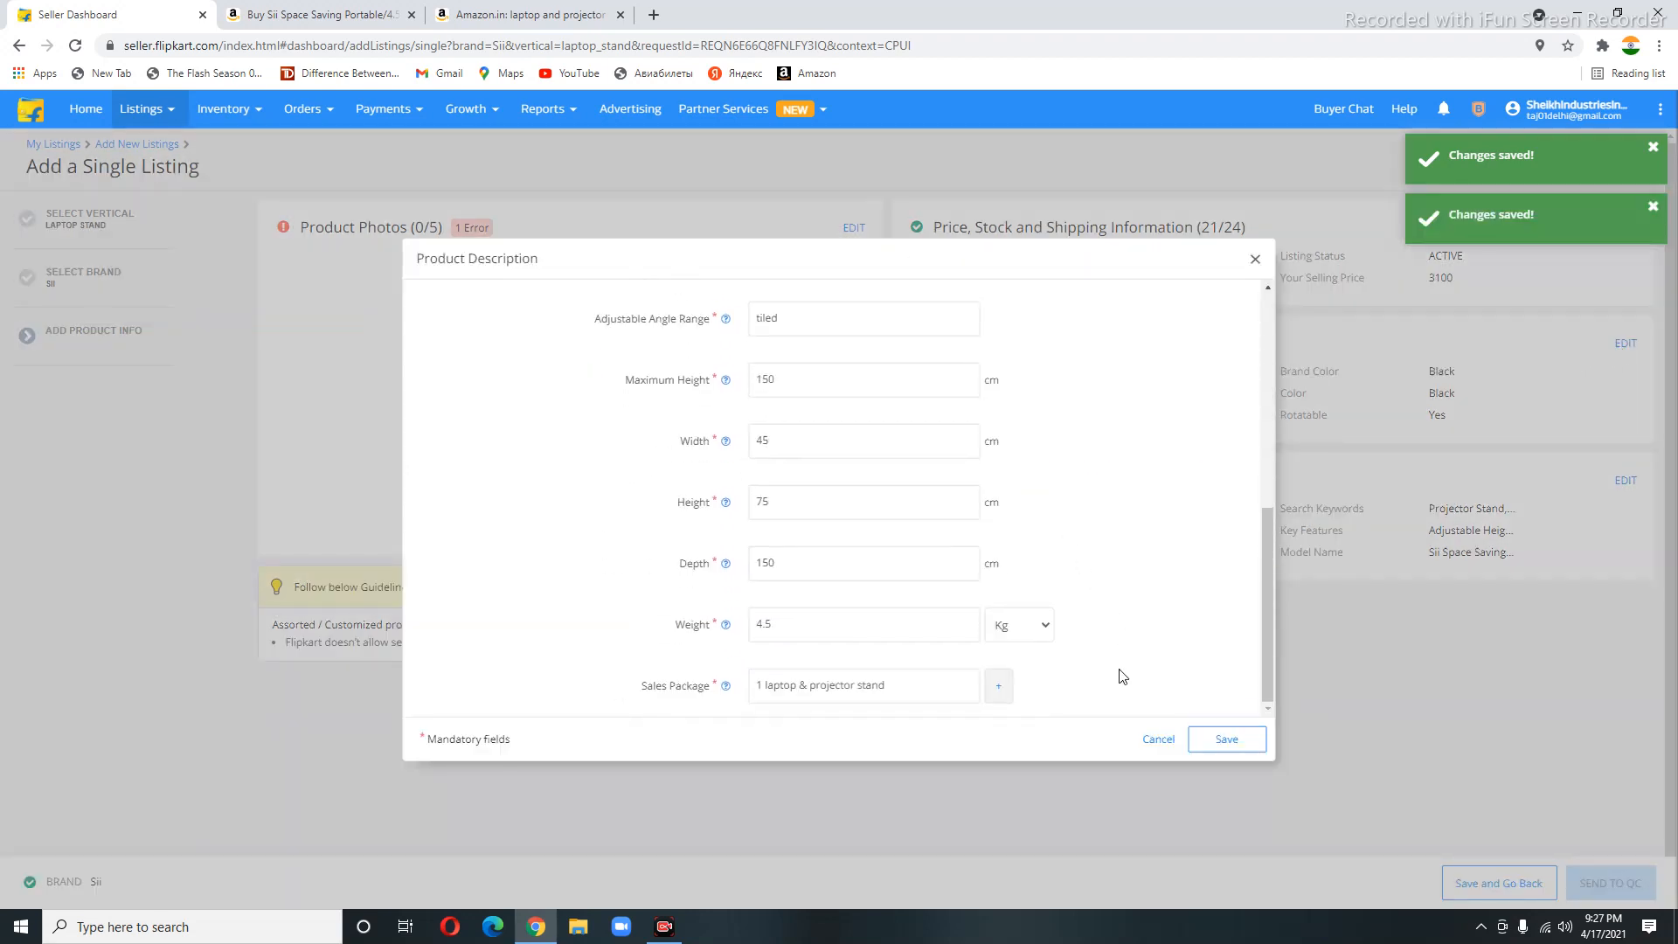
pyautogui.click(1216, 739)
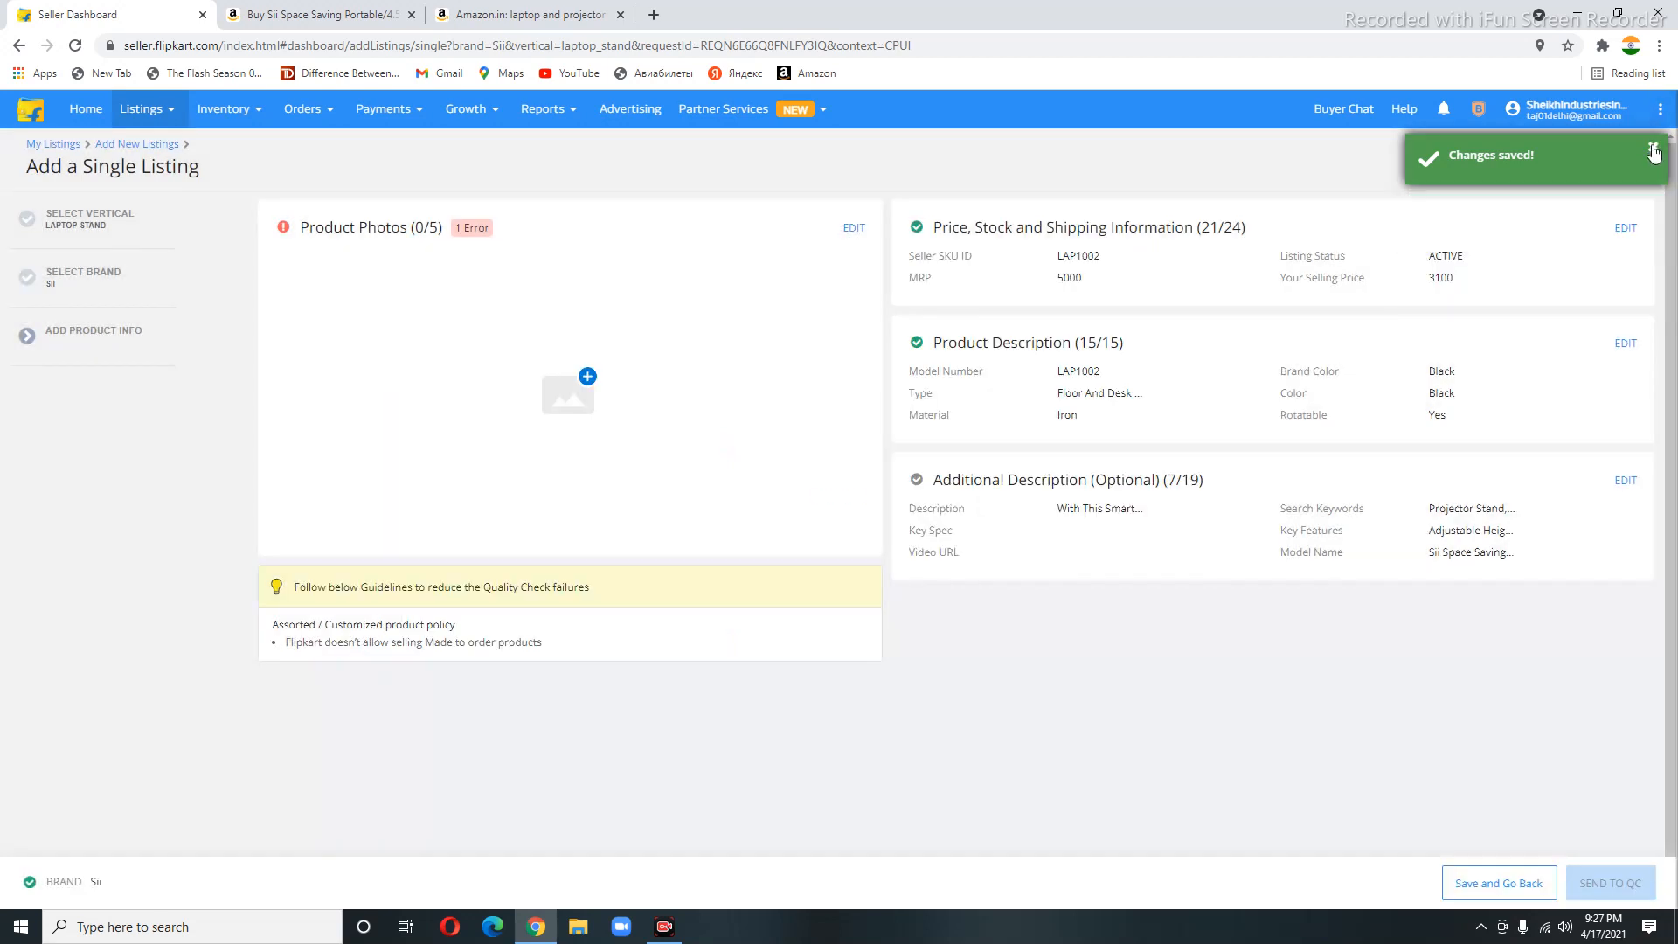
# Change the height in the model name to 5 feet and save the additional information
pyautogui.click(1624, 482)
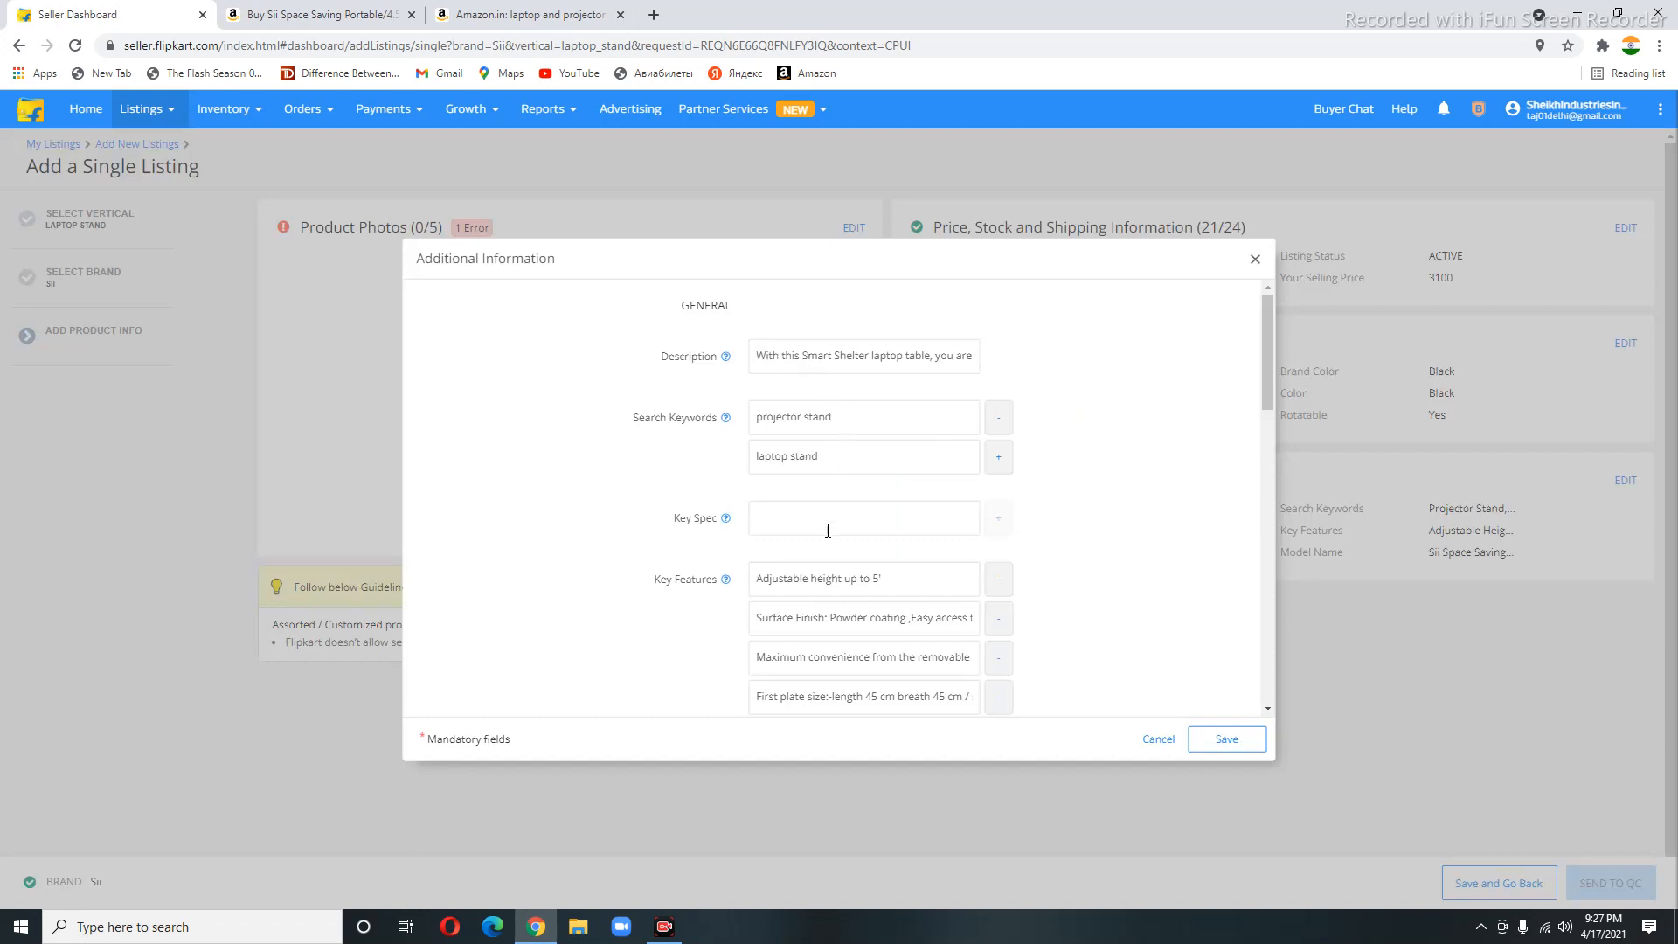
pyautogui.scroll(-3, 760, 388)
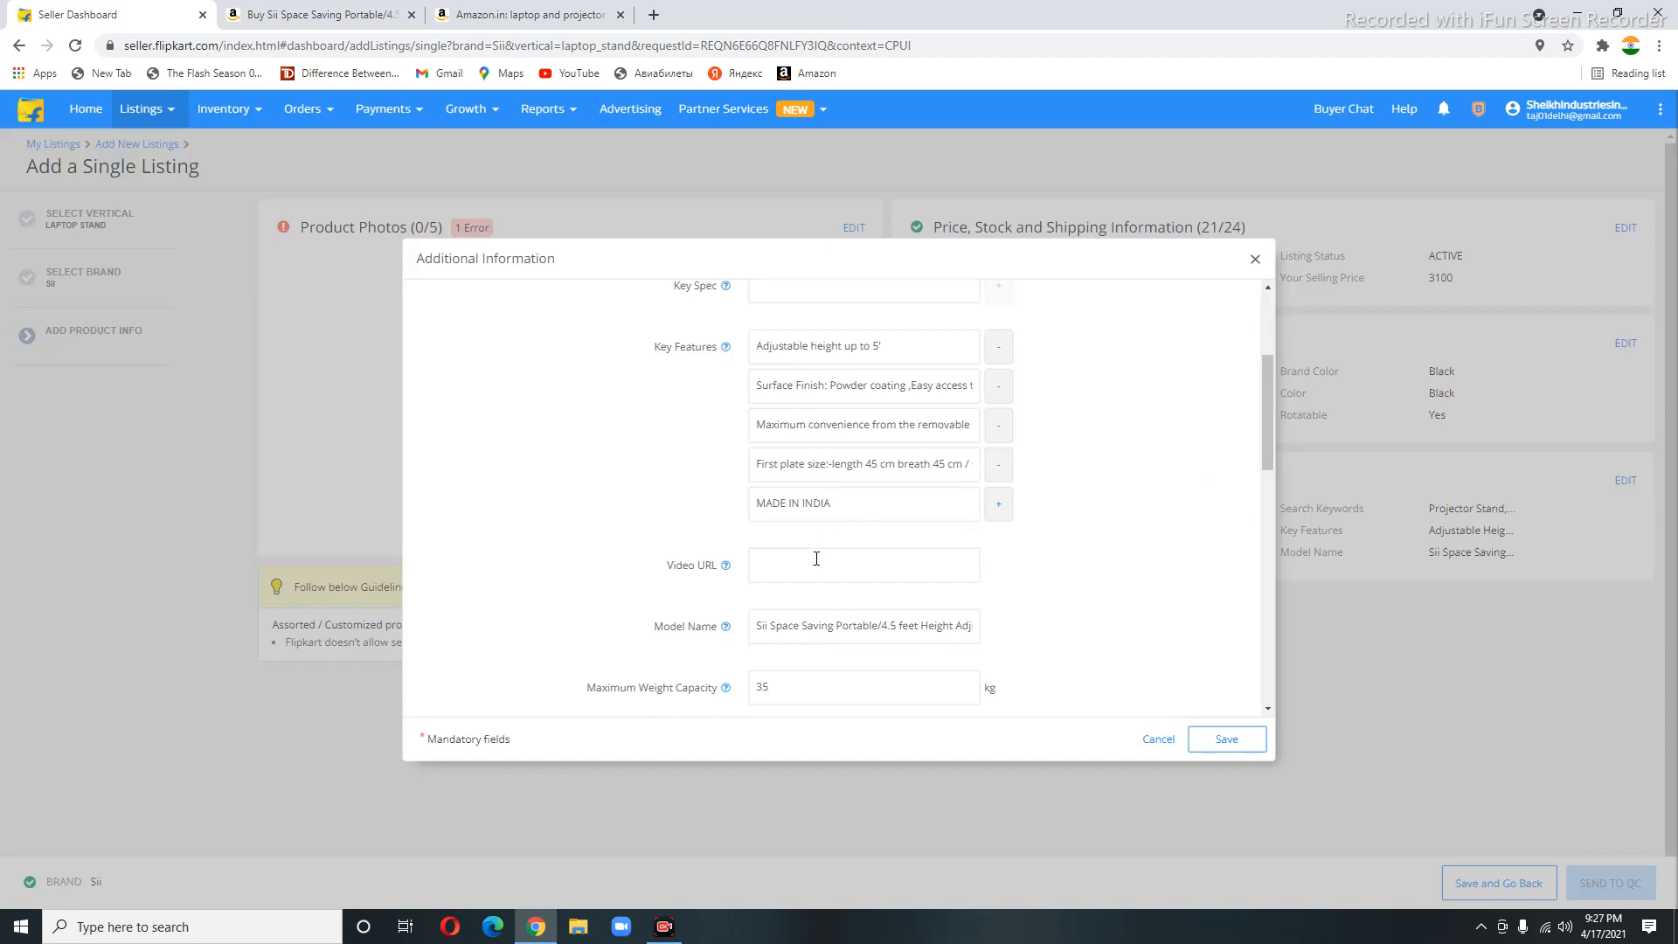
pyautogui.scroll(-3, 914, 656)
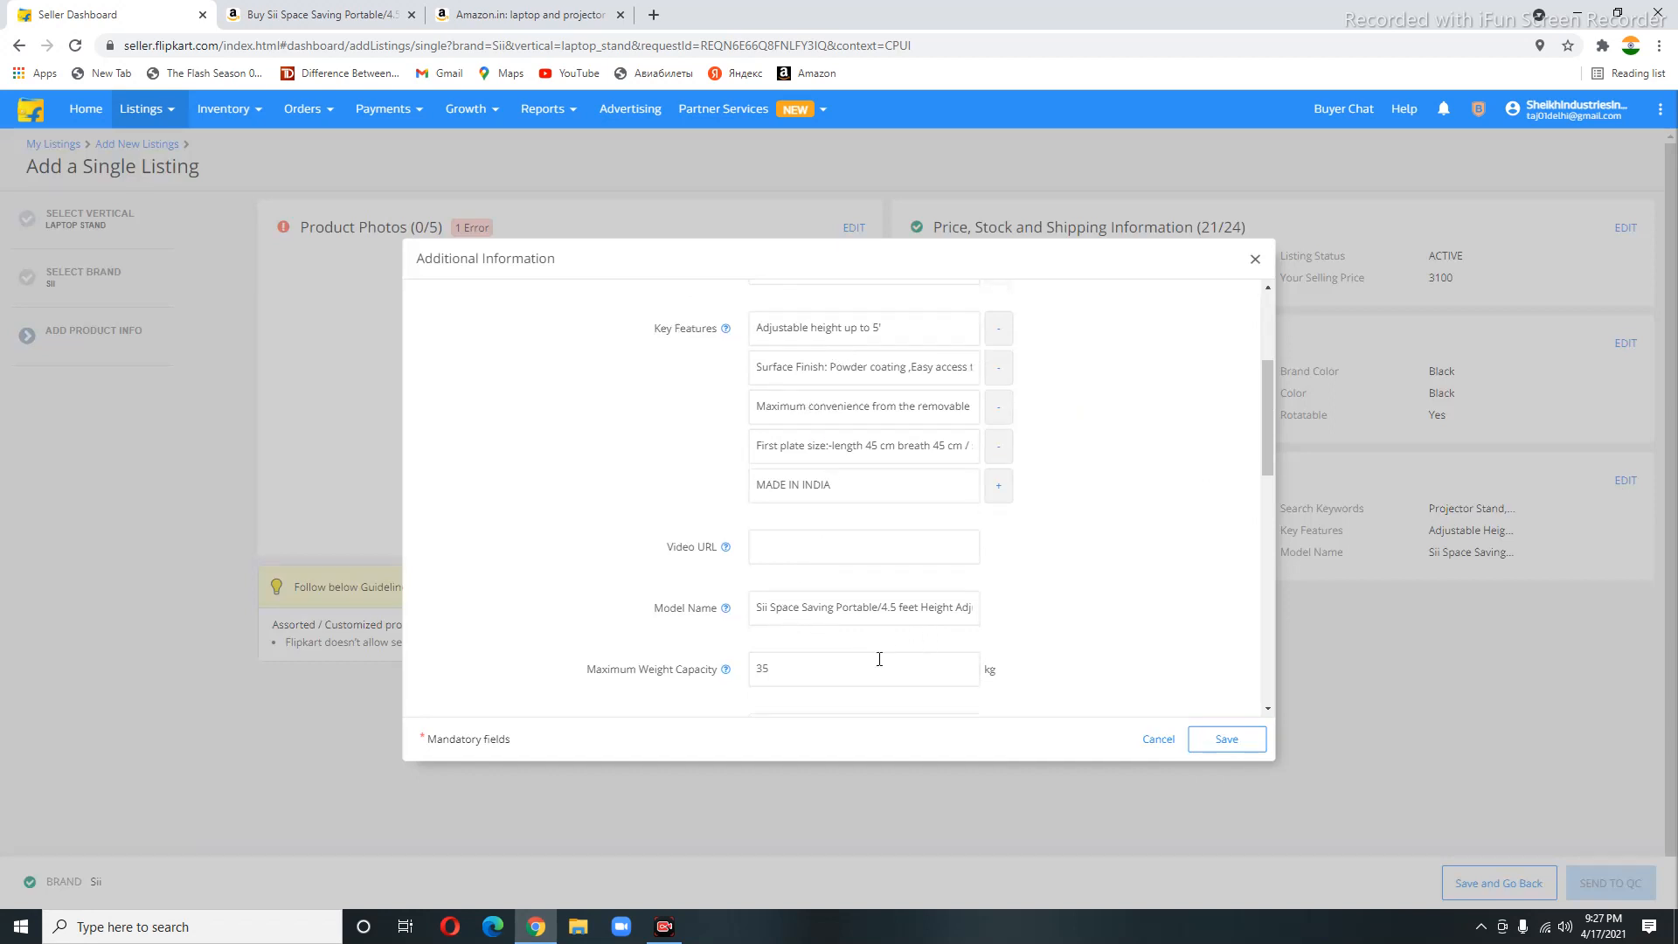
pyautogui.scroll(-3, 835, 542)
pyautogui.scroll(3, 848, 455)
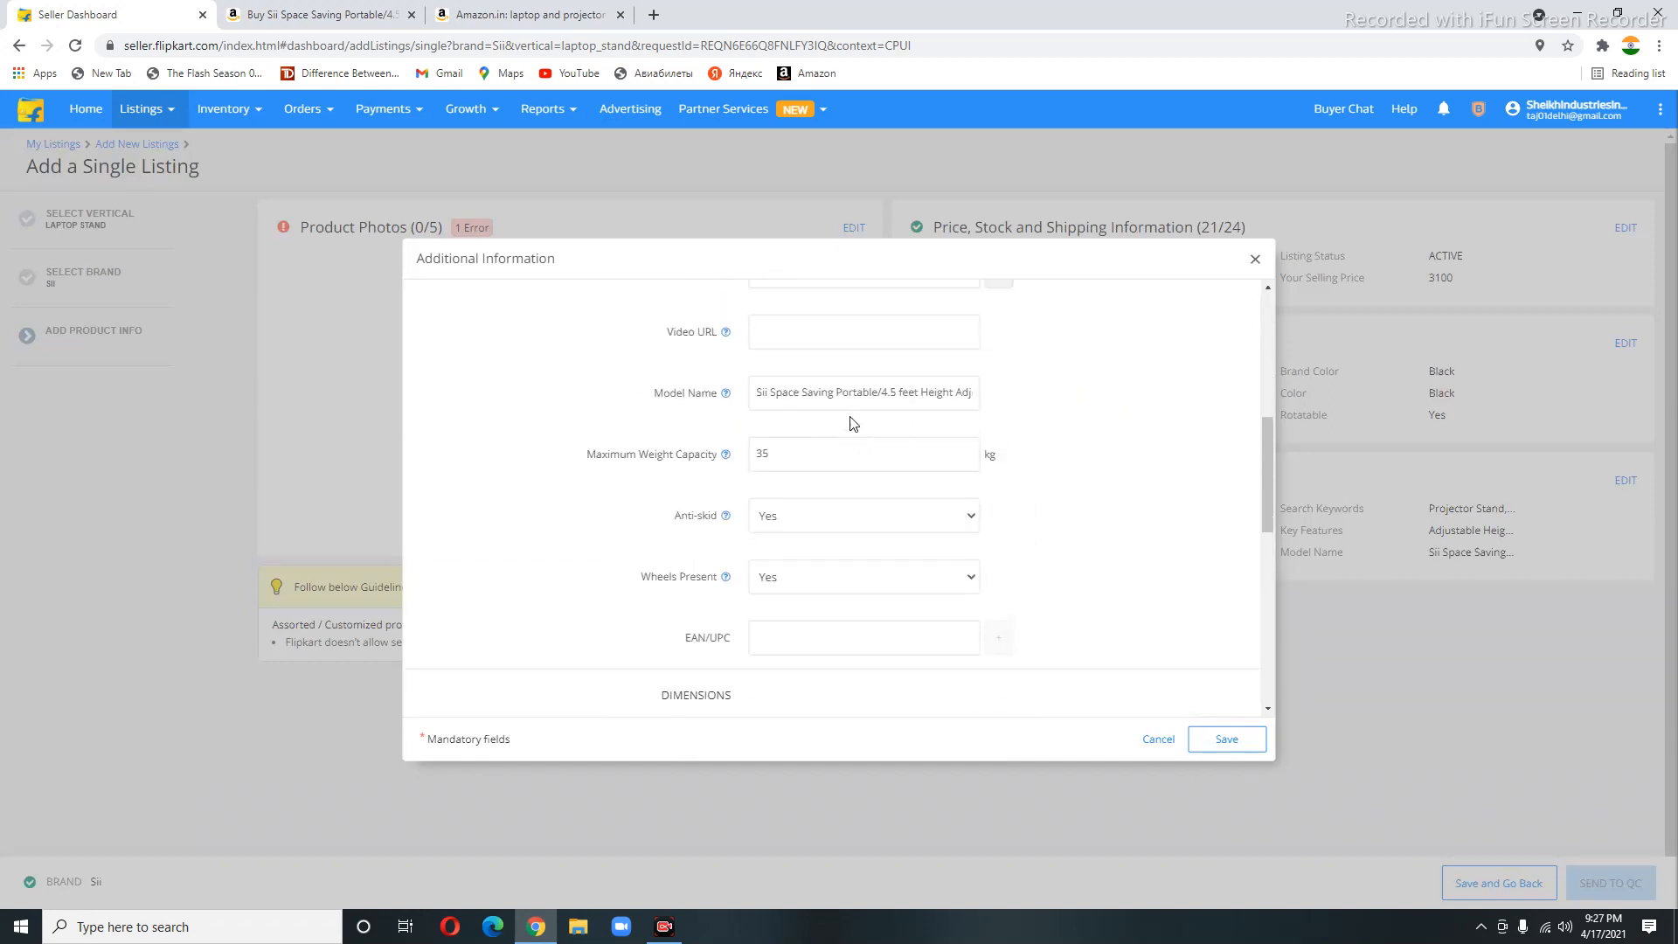
pyautogui.moveTo(898, 392); pyautogui.dragTo(888, 400)
pyautogui.write('5')
pyautogui.press('Right')
pyautogui.press('Right')
pyautogui.press('Right')
pyautogui.press('Right')
pyautogui.press('Right')
pyautogui.press('Right')
pyautogui.press('Right')
pyautogui.press('Right')
pyautogui.press('Right')
pyautogui.press('Right')
pyautogui.press('Right')
pyautogui.press('Right')
pyautogui.press('Right')
pyautogui.press('Right')
pyautogui.press('Right')
pyautogui.press('Right')
pyautogui.press('Right')
pyautogui.press('Right')
pyautogui.press('Right')
pyautogui.press('Right')
pyautogui.scroll(-10, 835, 525)
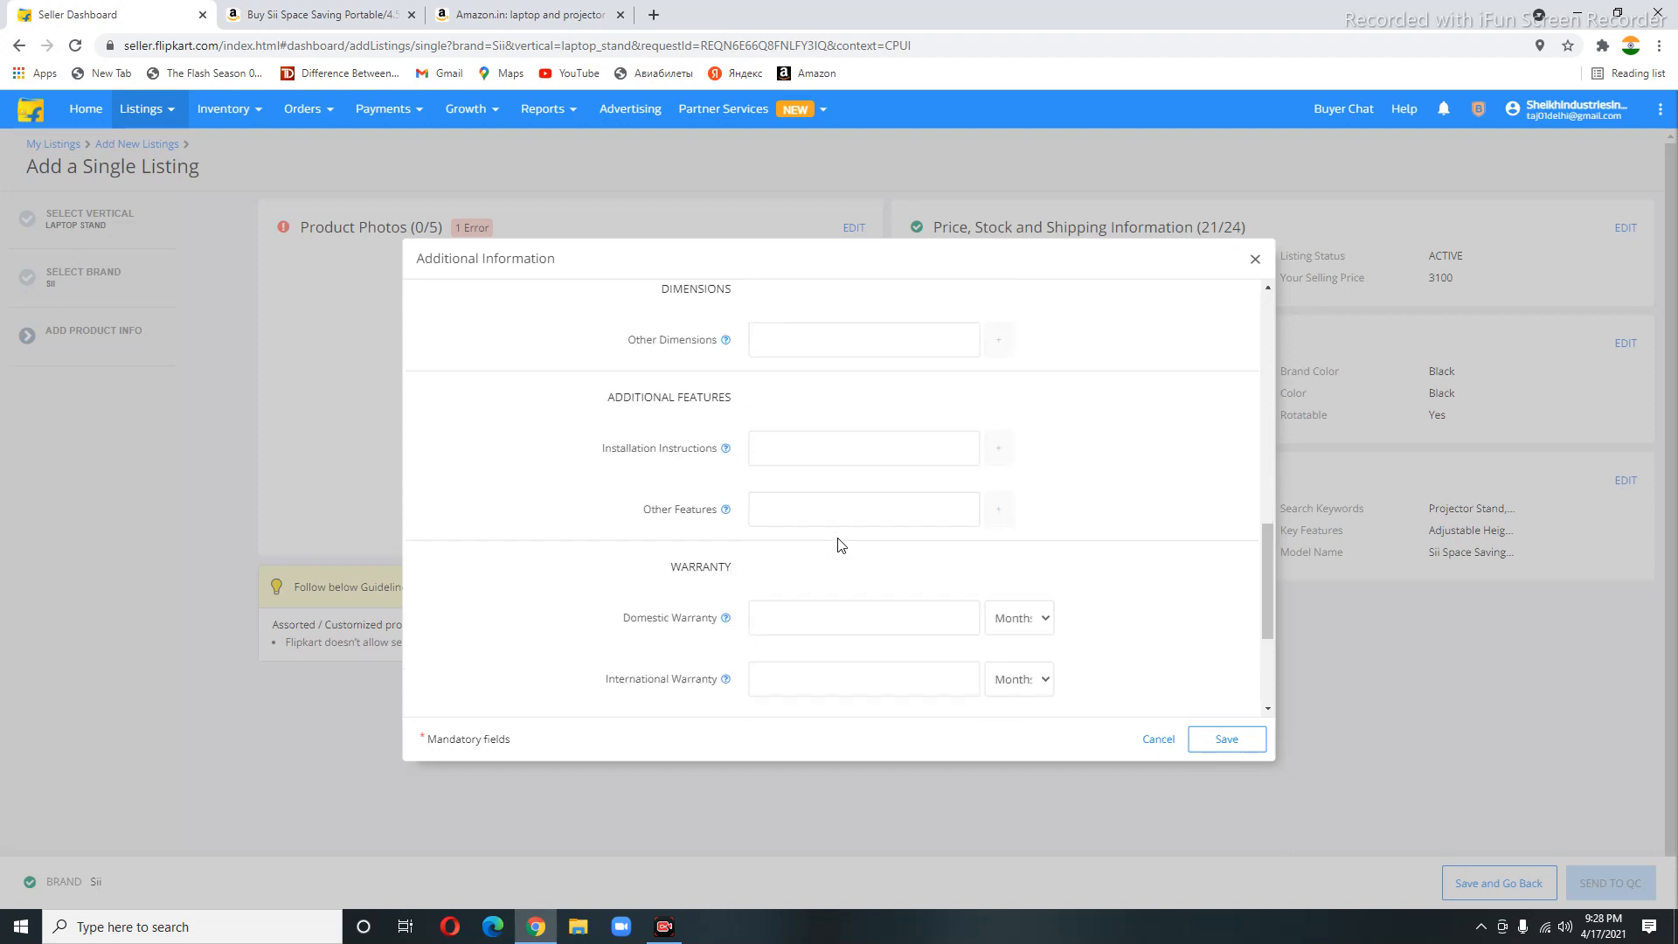
pyautogui.click(1236, 740)
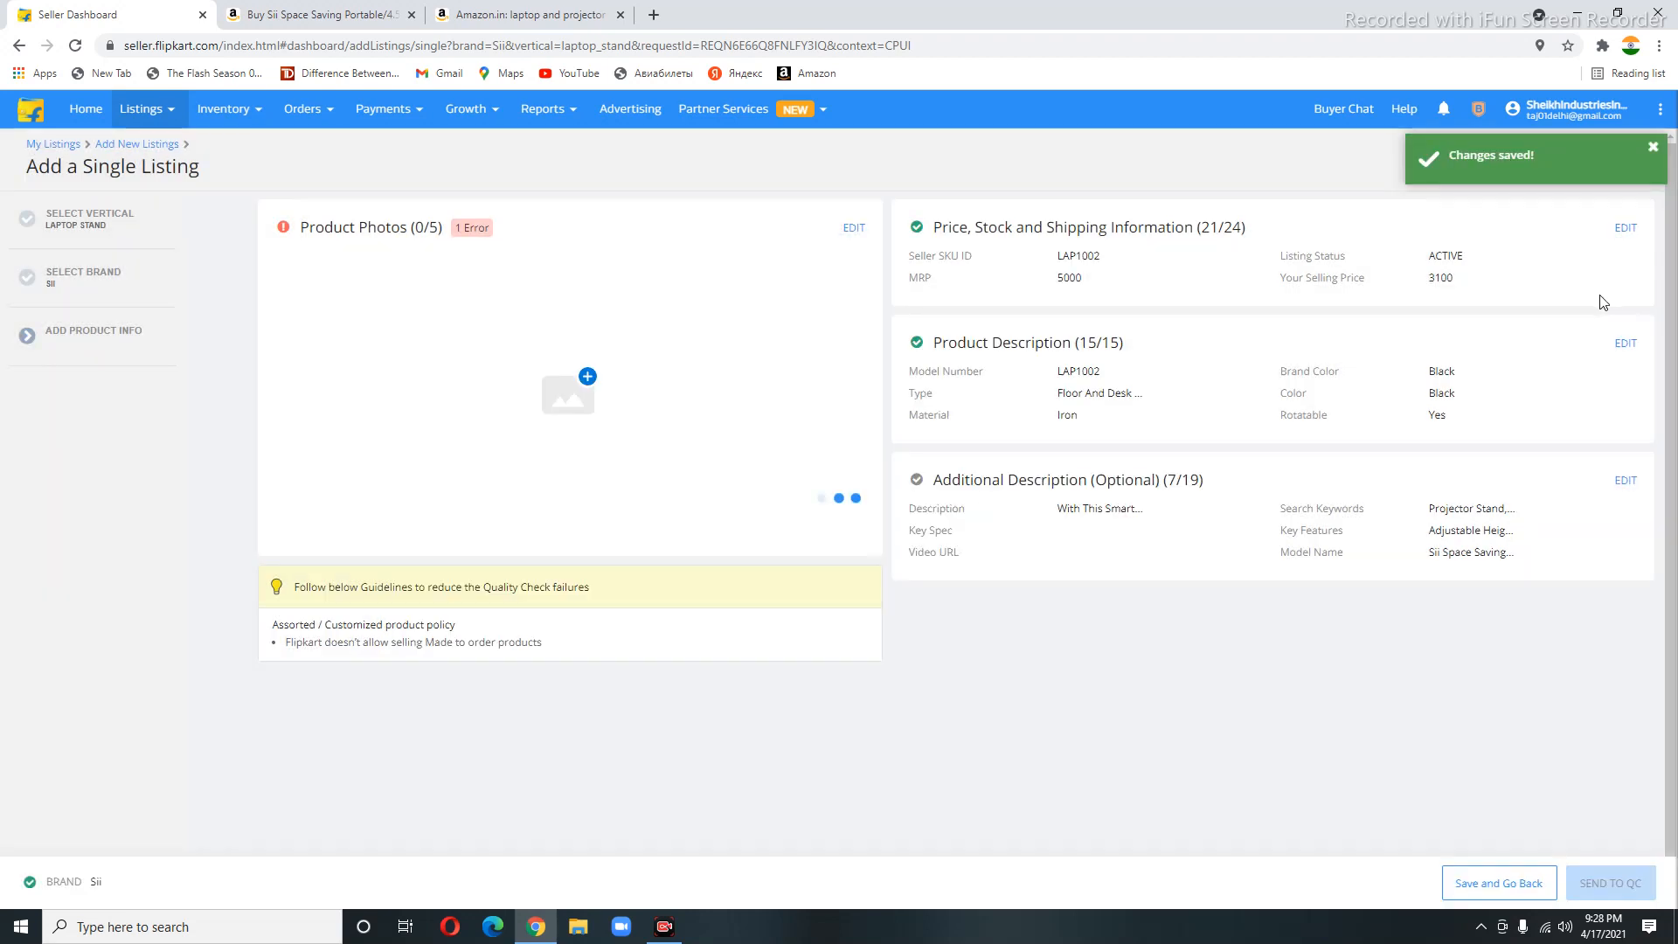
# Check the stand's photo on the Amazon page and upload the matching front-view photo from Downloads as the first product image
pyautogui.click(581, 397)
pyautogui.click(638, 572)
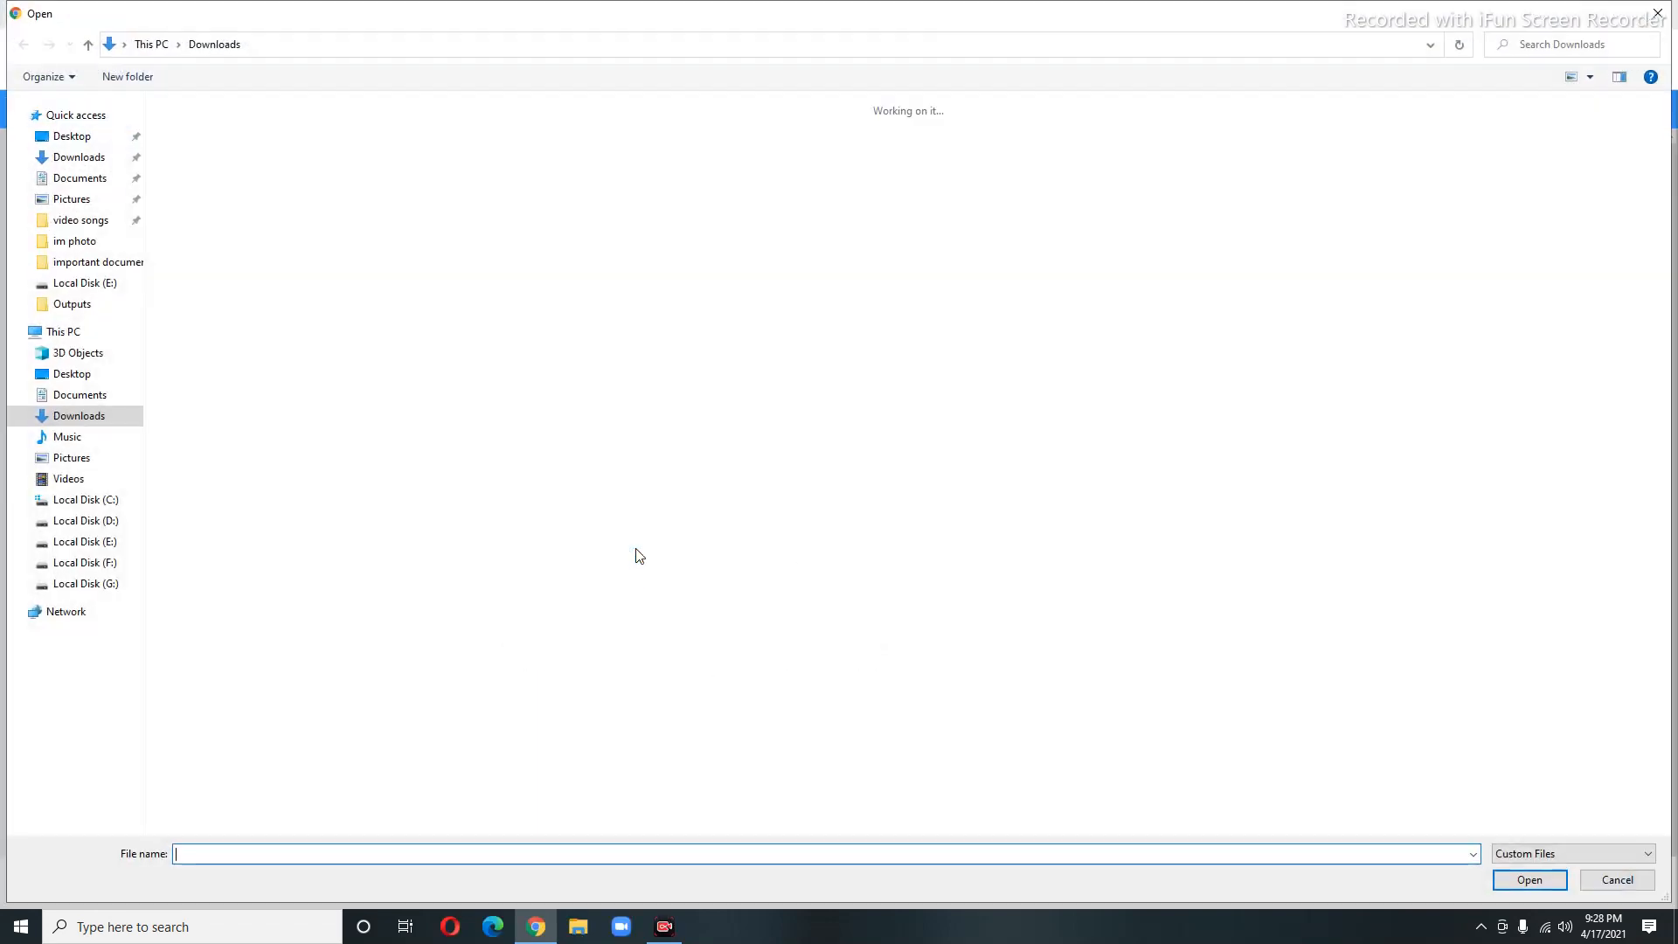
pyautogui.scroll(-5, 881, 568)
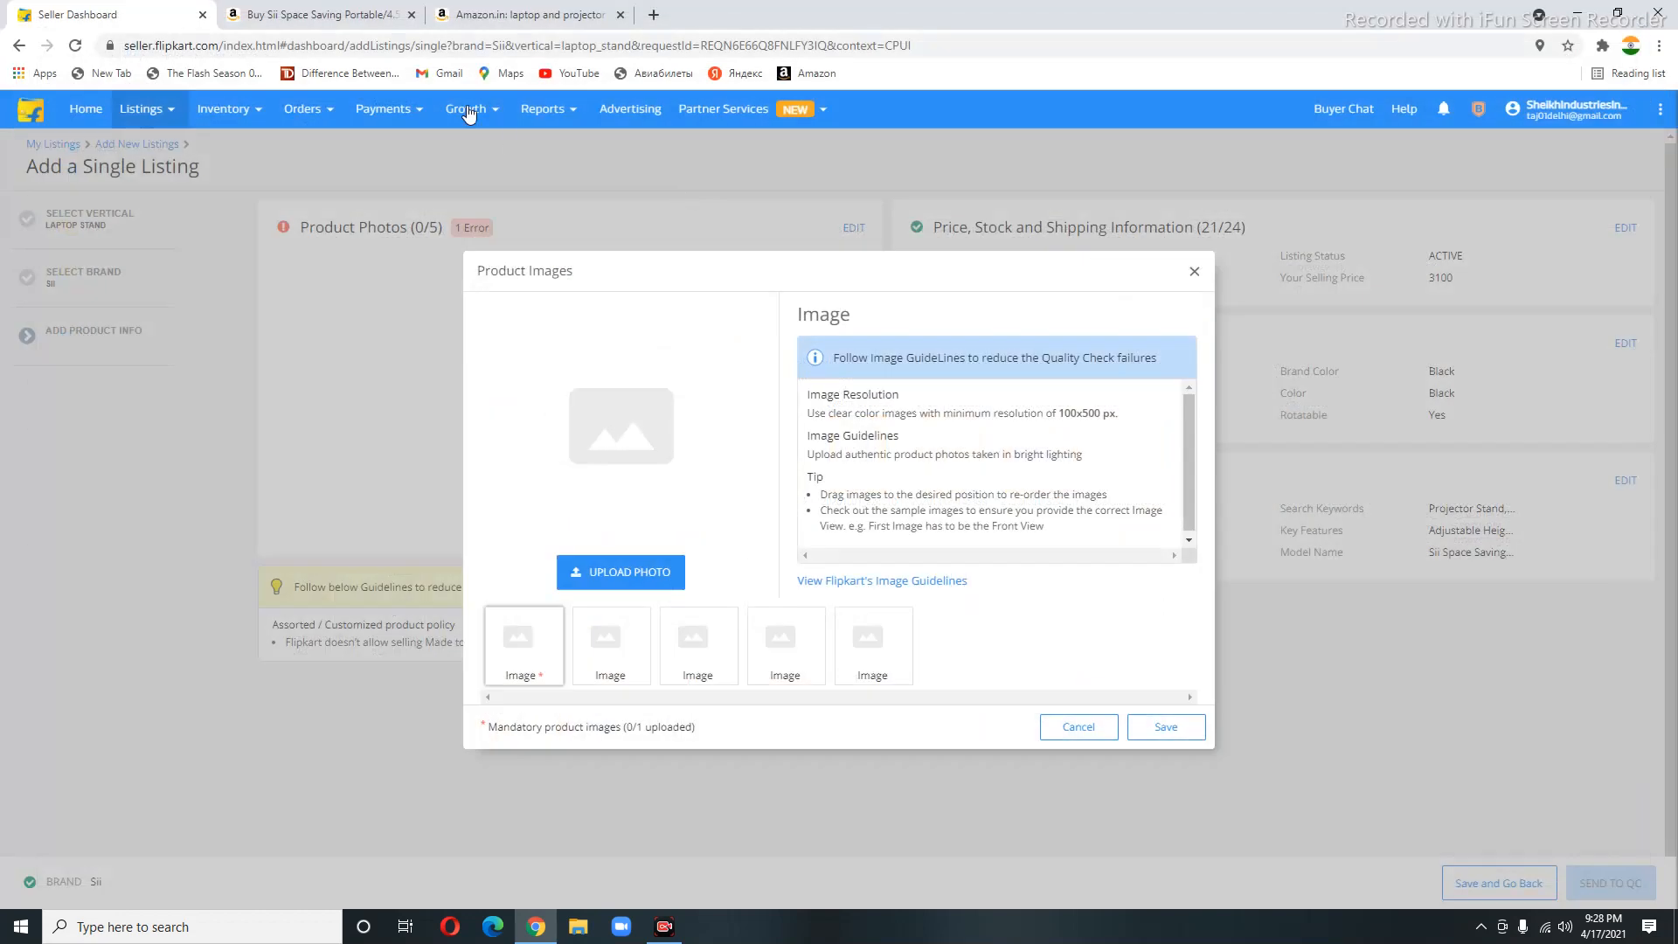
pyautogui.click(319, 14)
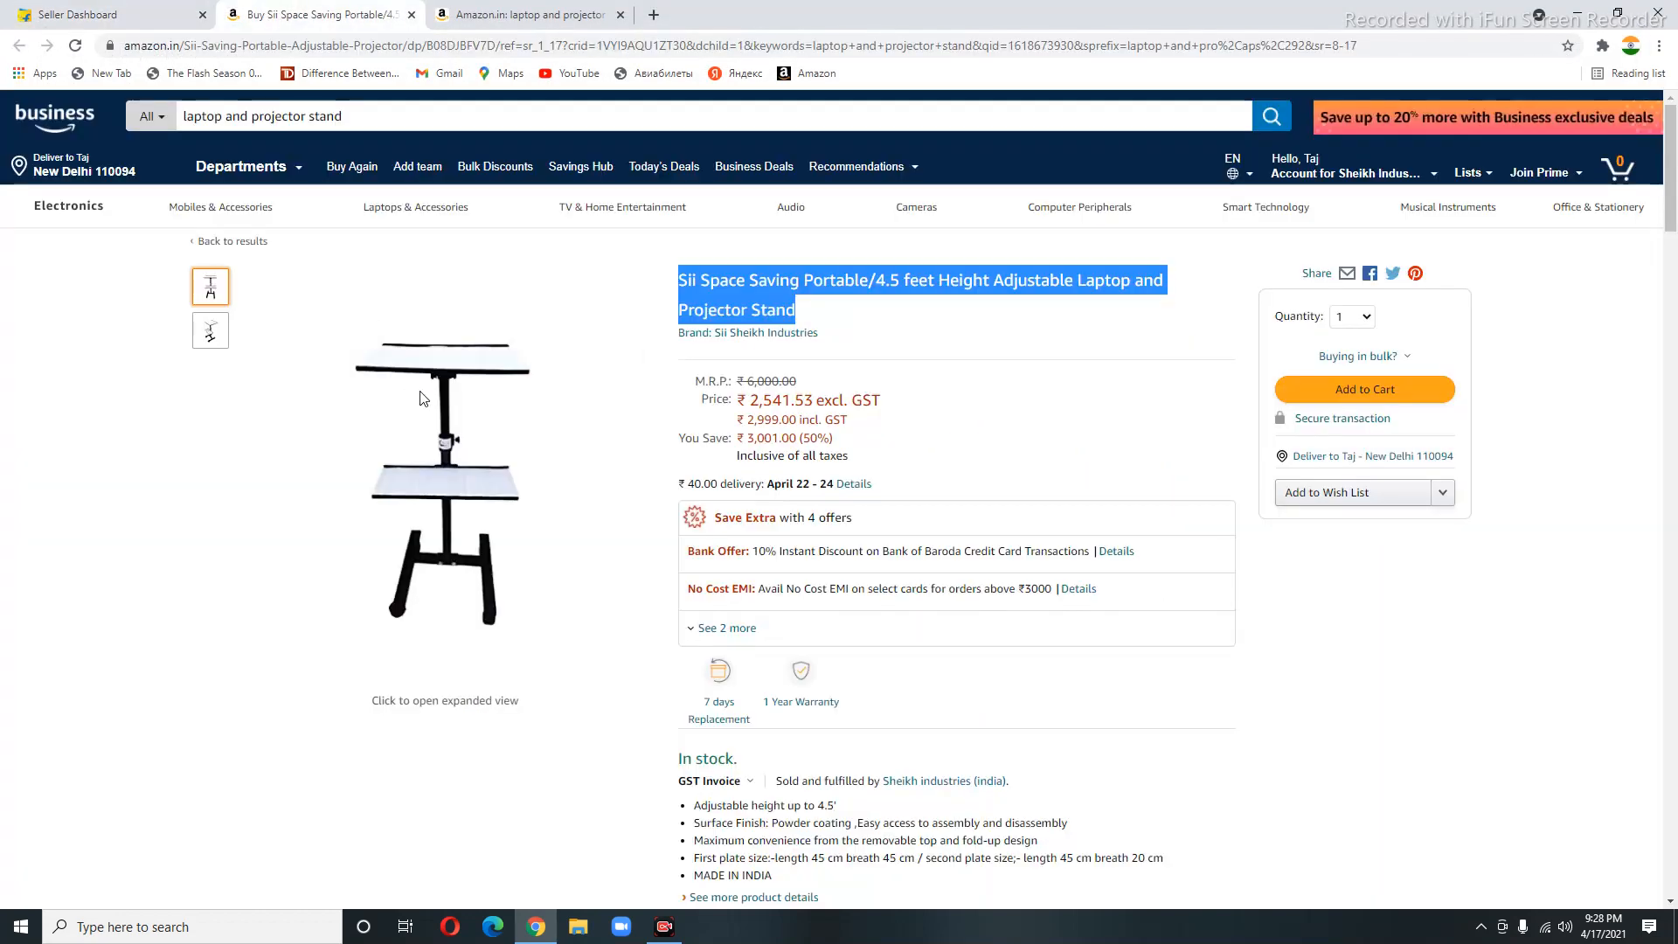
pyautogui.click(144, 16)
pyautogui.click(612, 572)
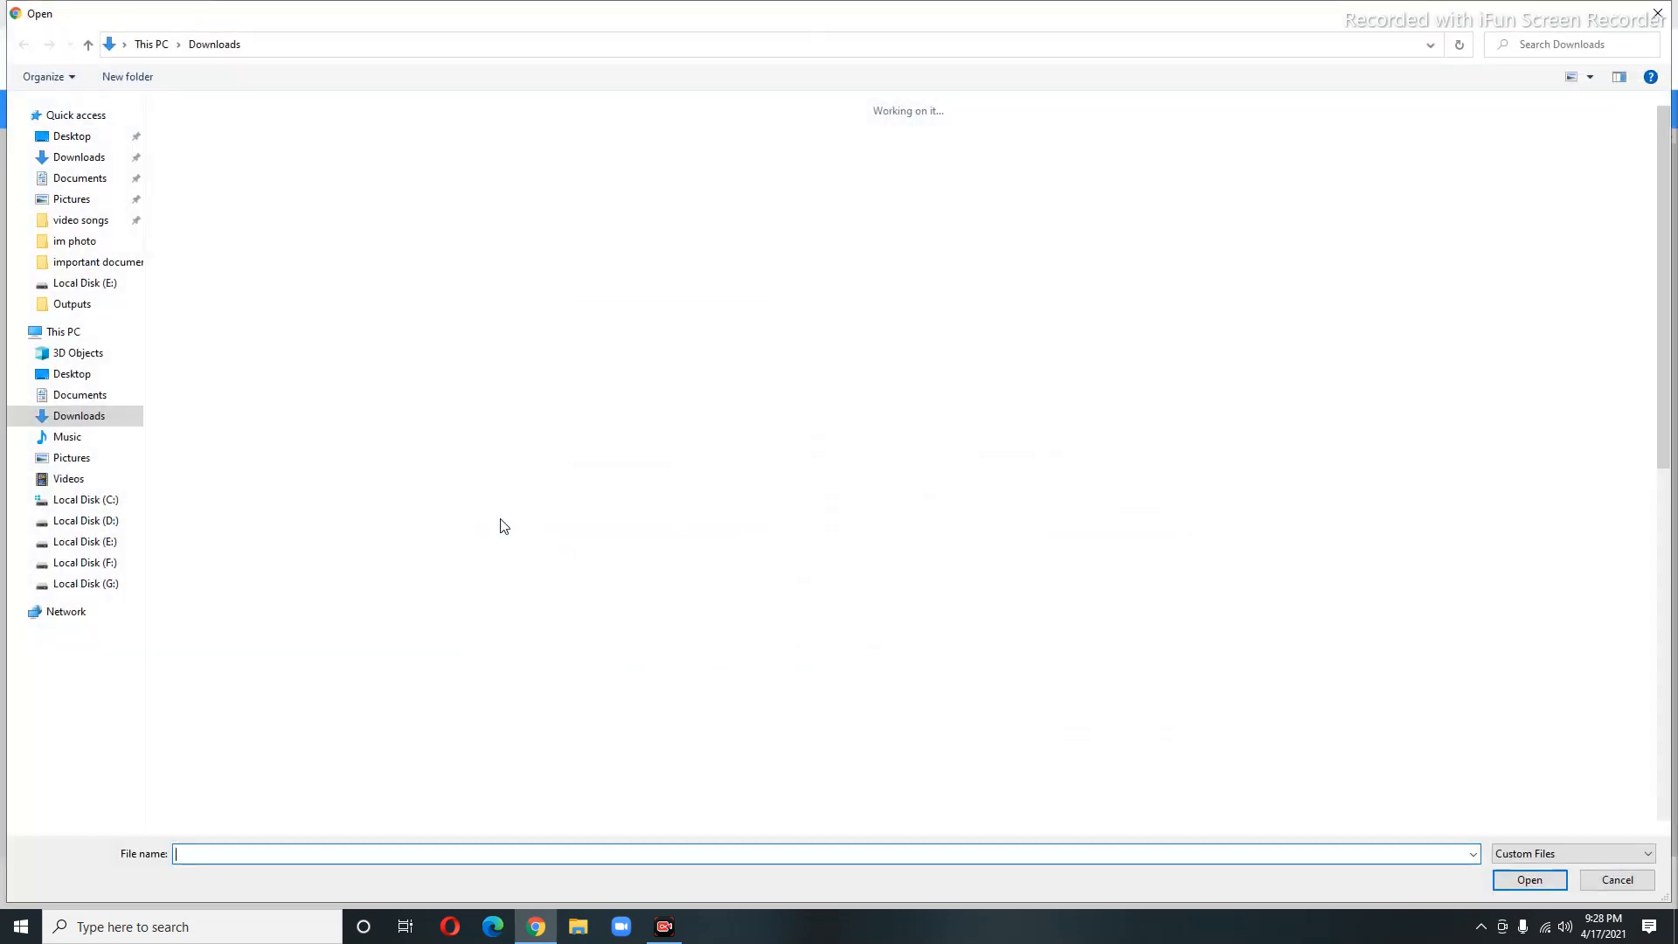
pyautogui.scroll(-10, 454, 603)
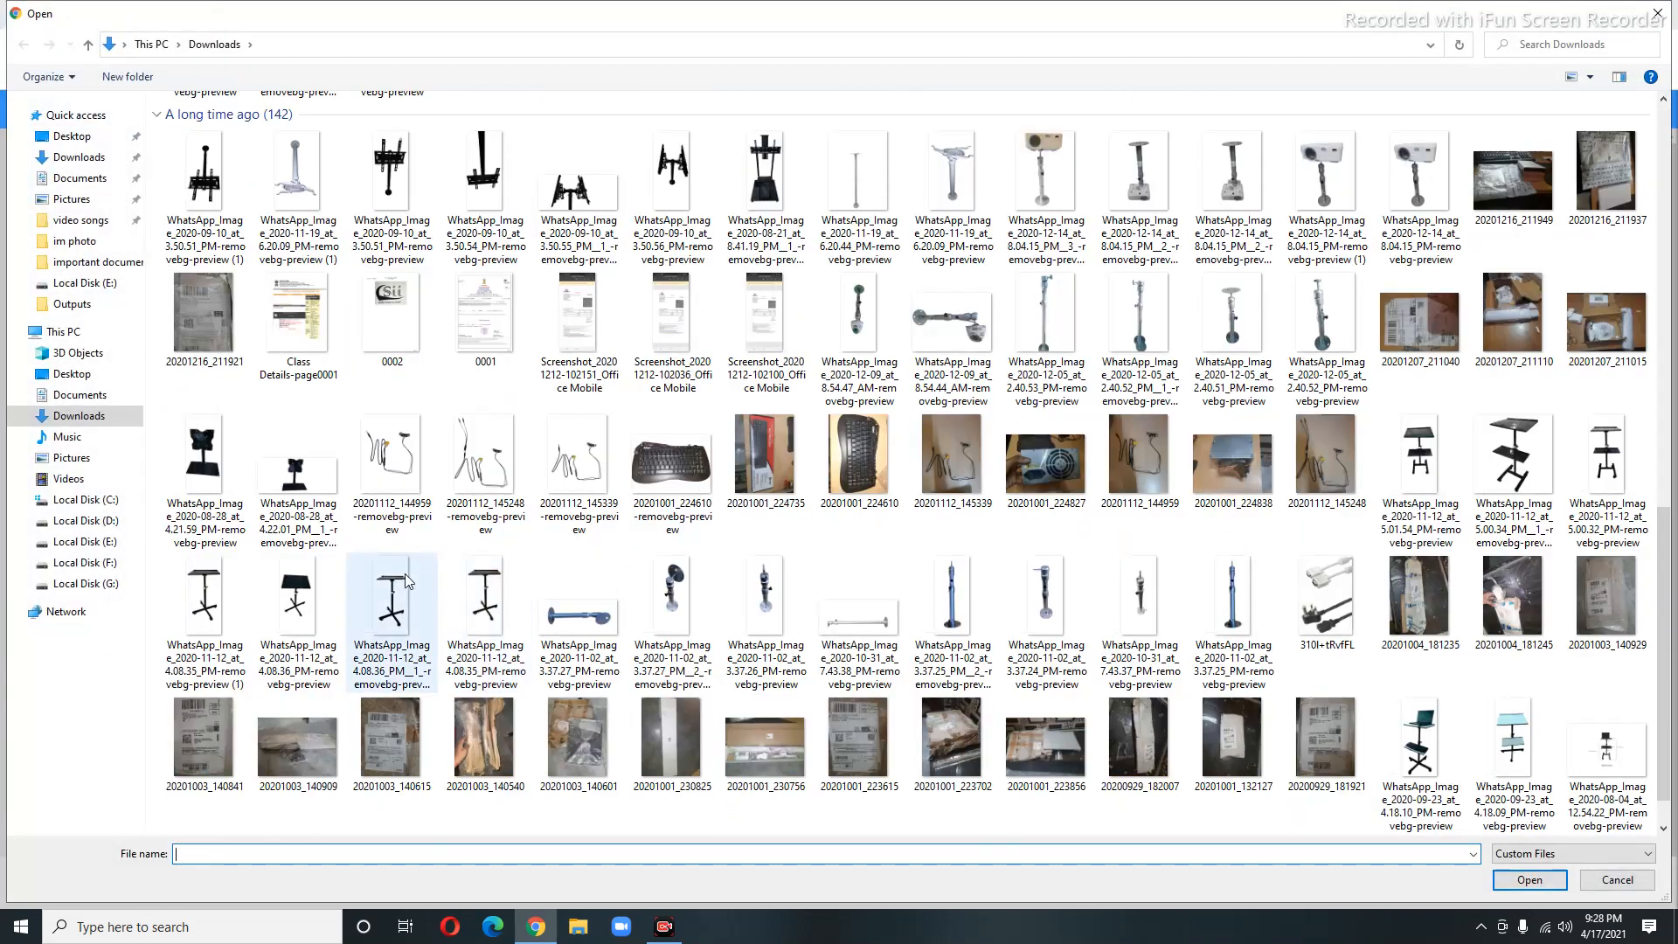
pyautogui.scroll(6, 402, 572)
pyautogui.scroll(4, 393, 568)
pyautogui.scroll(-10, 538, 559)
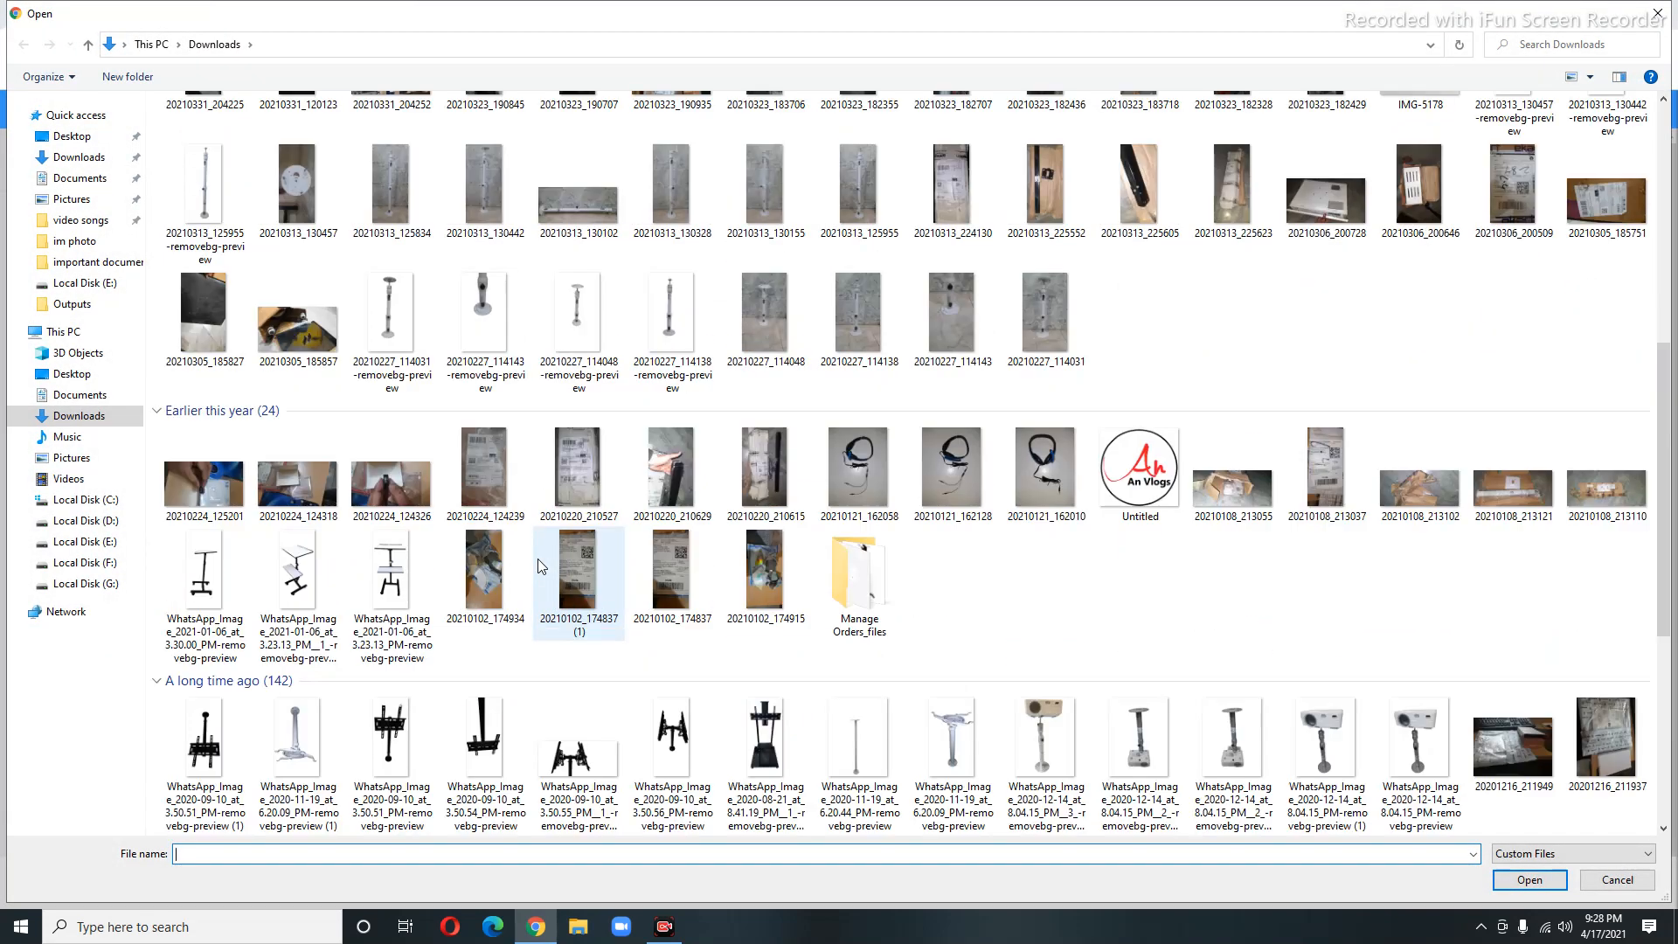
pyautogui.scroll(5, 376, 586)
pyautogui.doubleClick(627, 568)
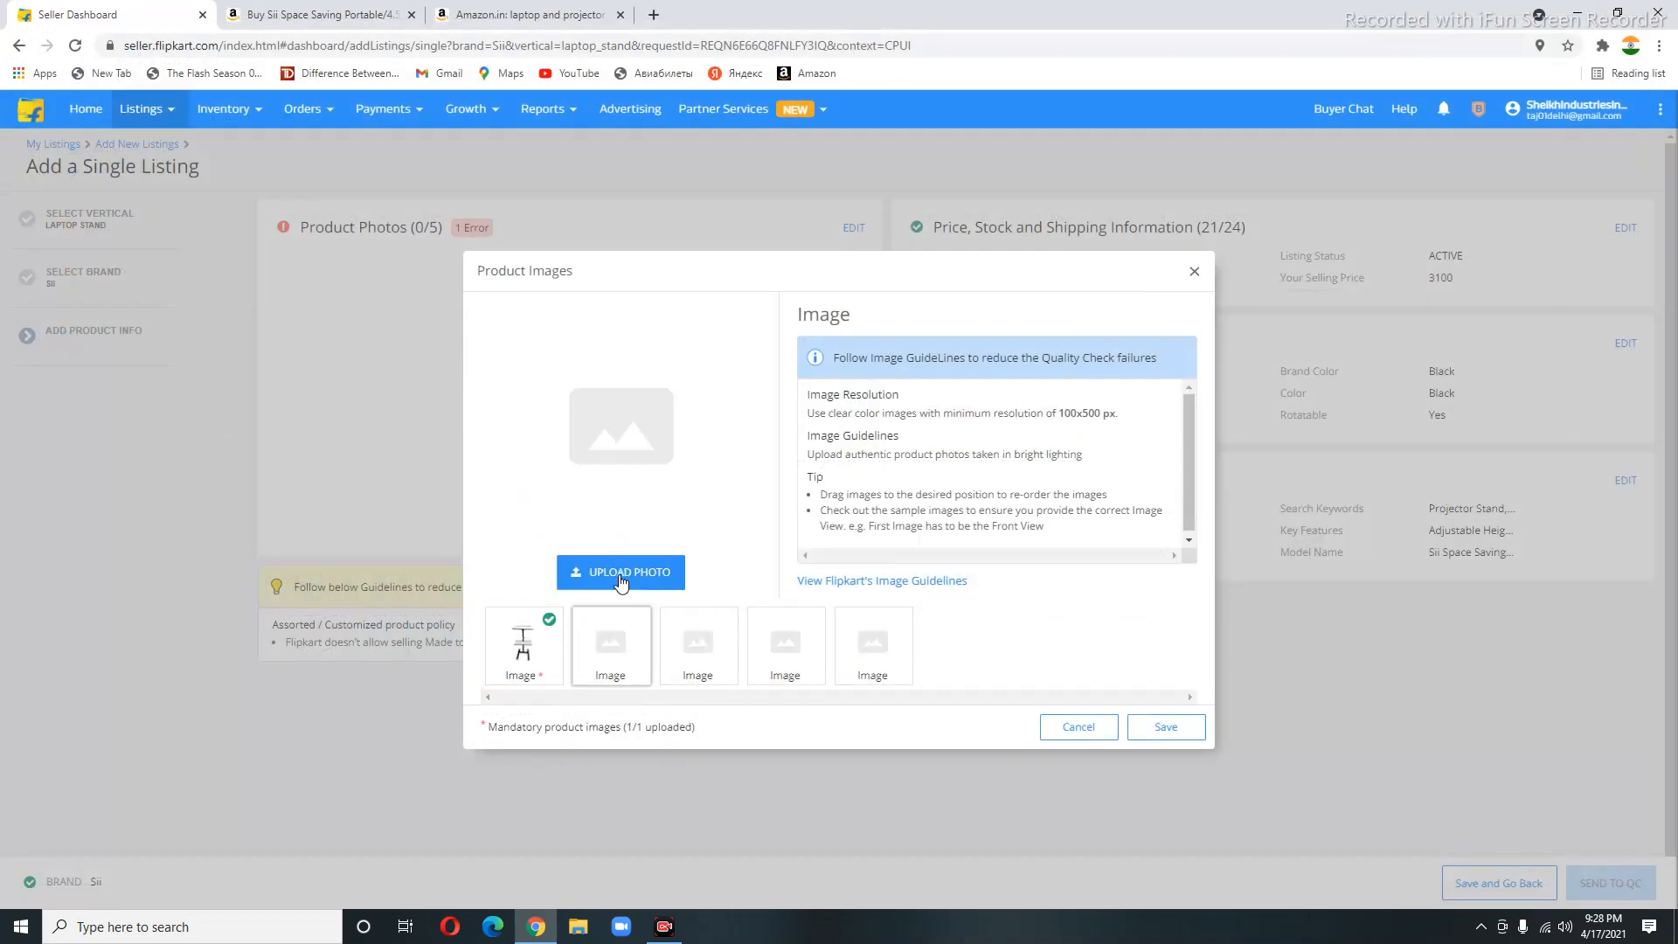
# Upload the angled-view photo of the two-shelf stand from Downloads as the second product image and save the product photos
pyautogui.click(616, 572)
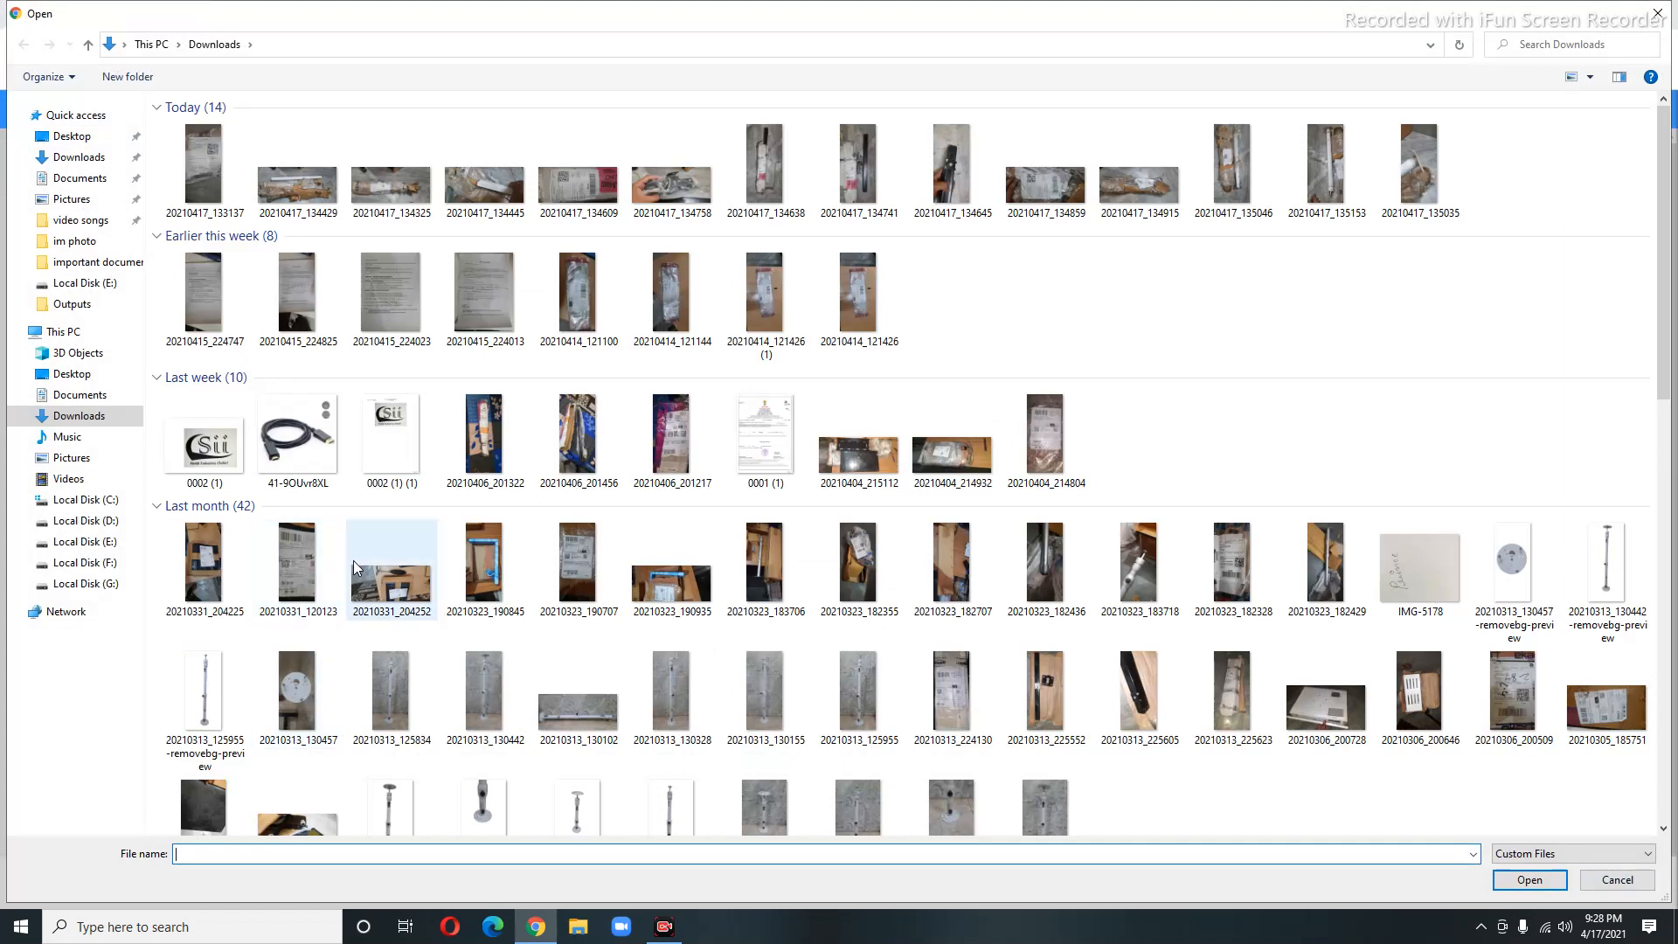
pyautogui.scroll(-8, 367, 612)
pyautogui.doubleClick(391, 577)
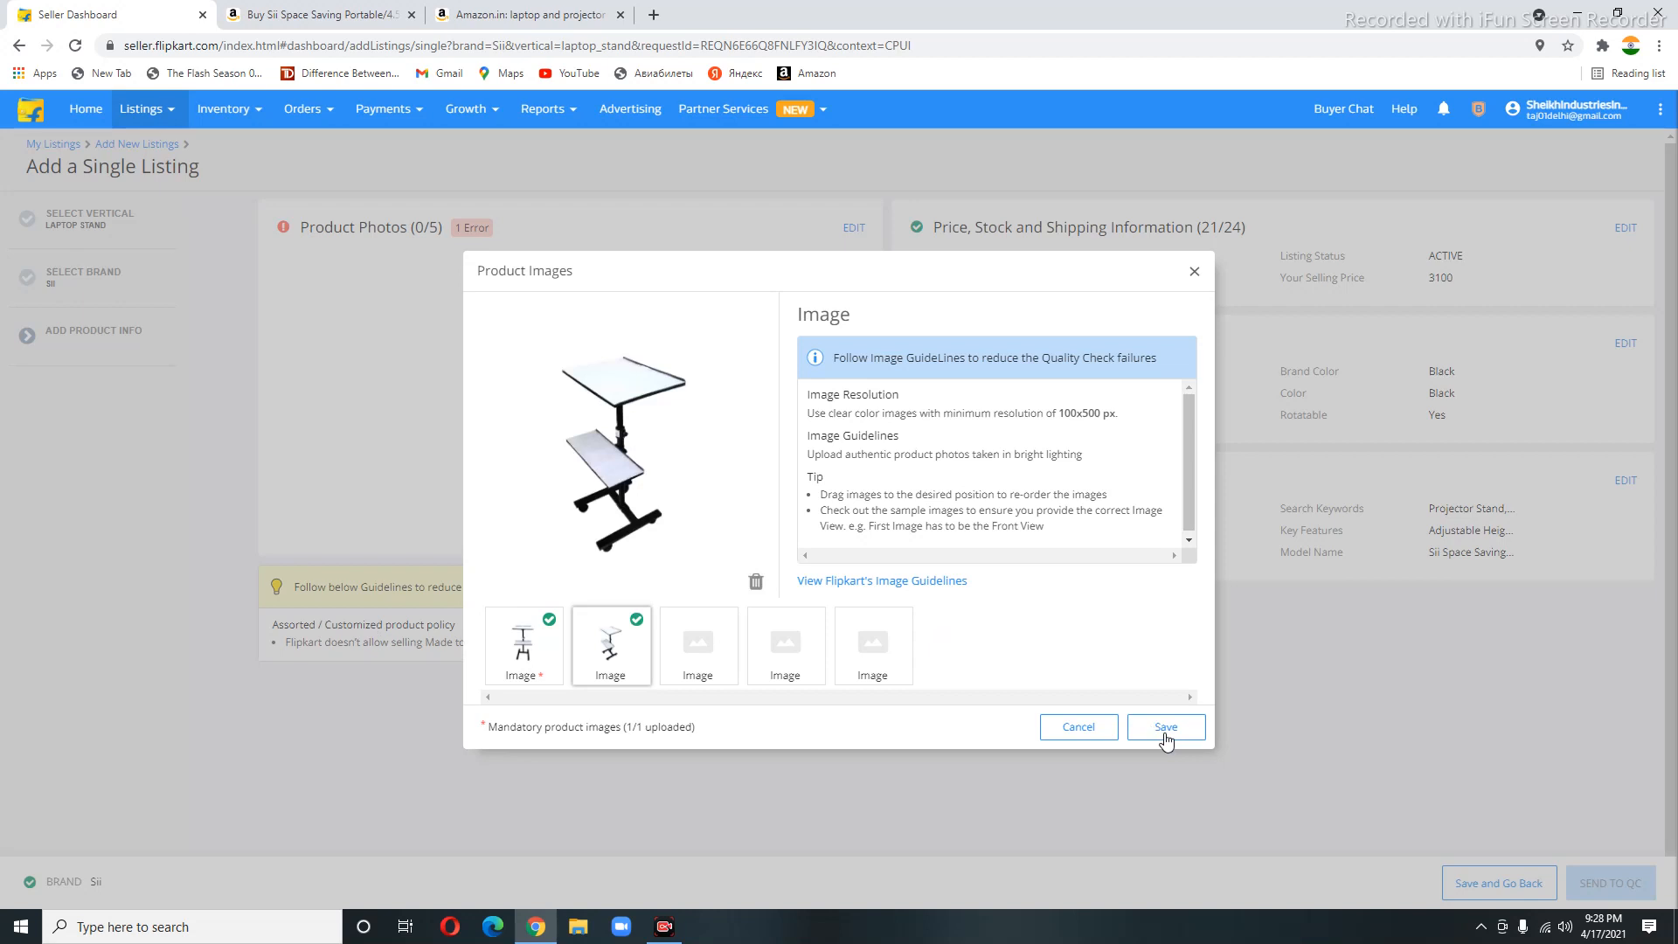
pyautogui.click(1167, 729)
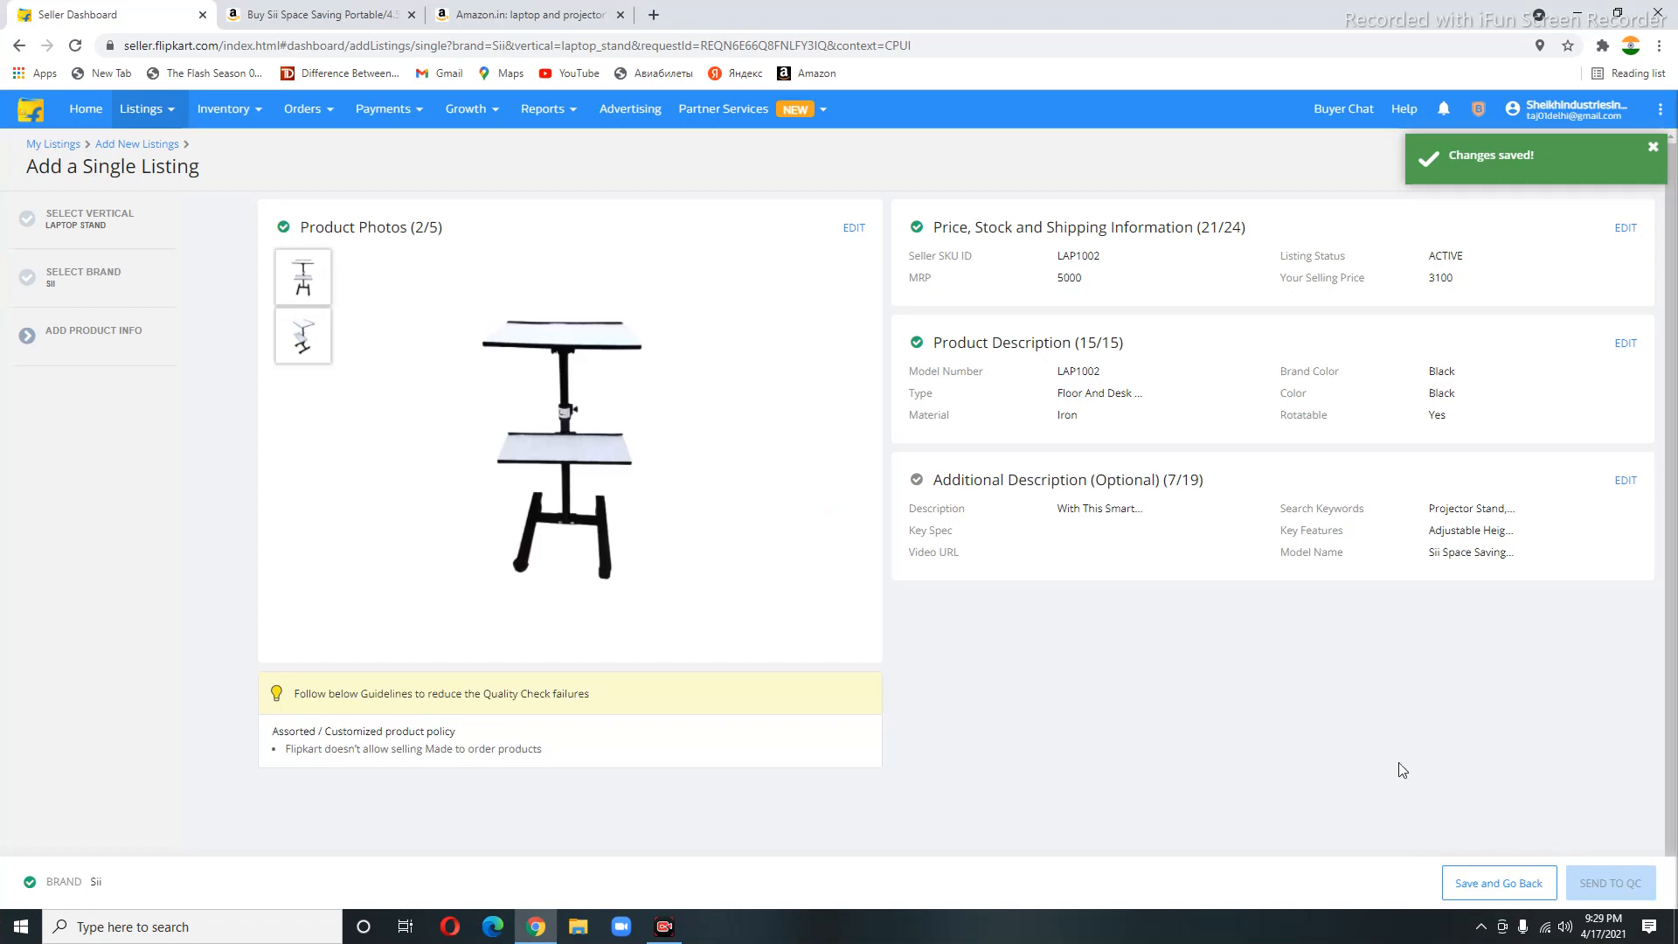
# Reopen the product photos to review the uploaded images and save them again
pyautogui.click(1653, 148)
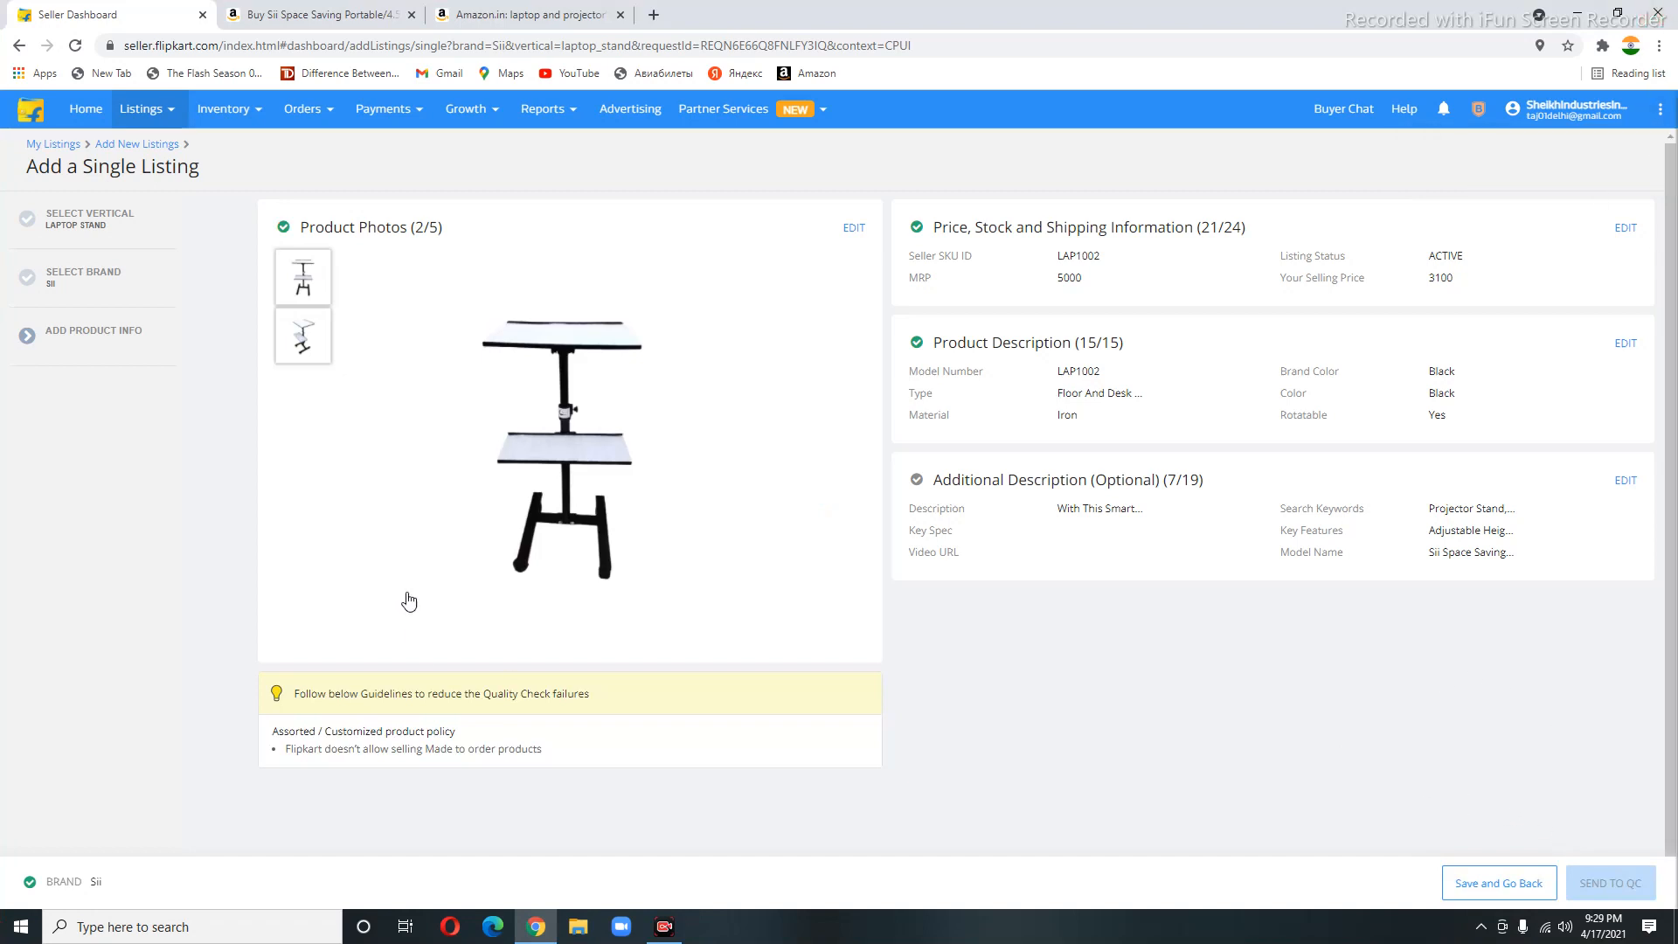
pyautogui.click(852, 225)
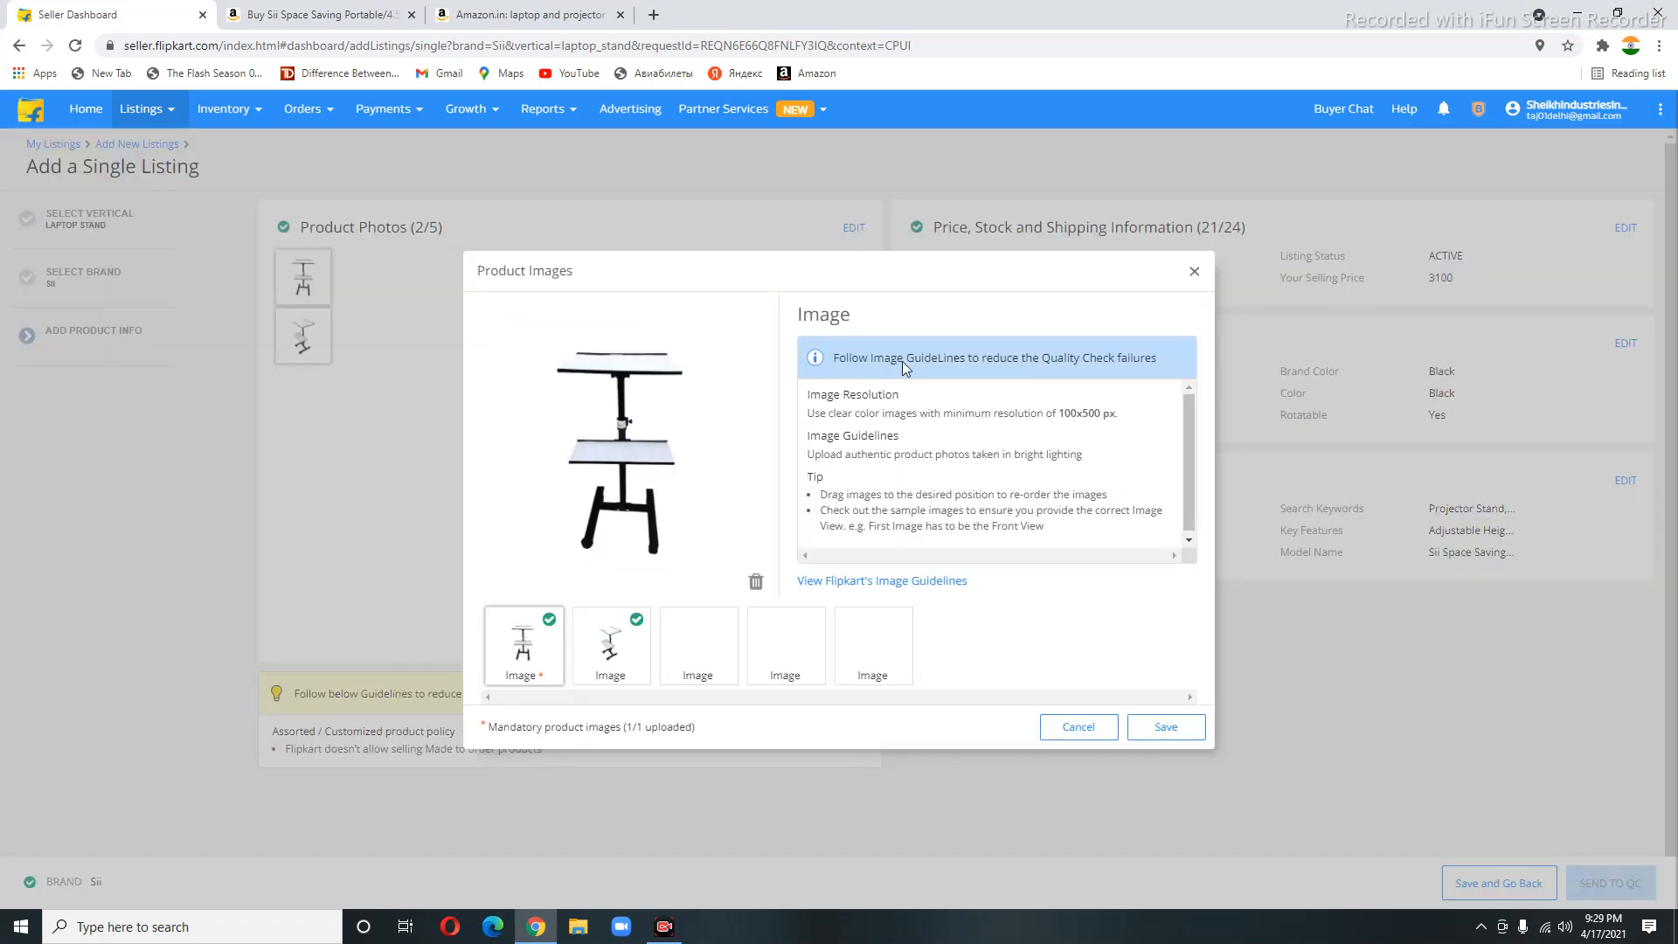
pyautogui.click(1187, 725)
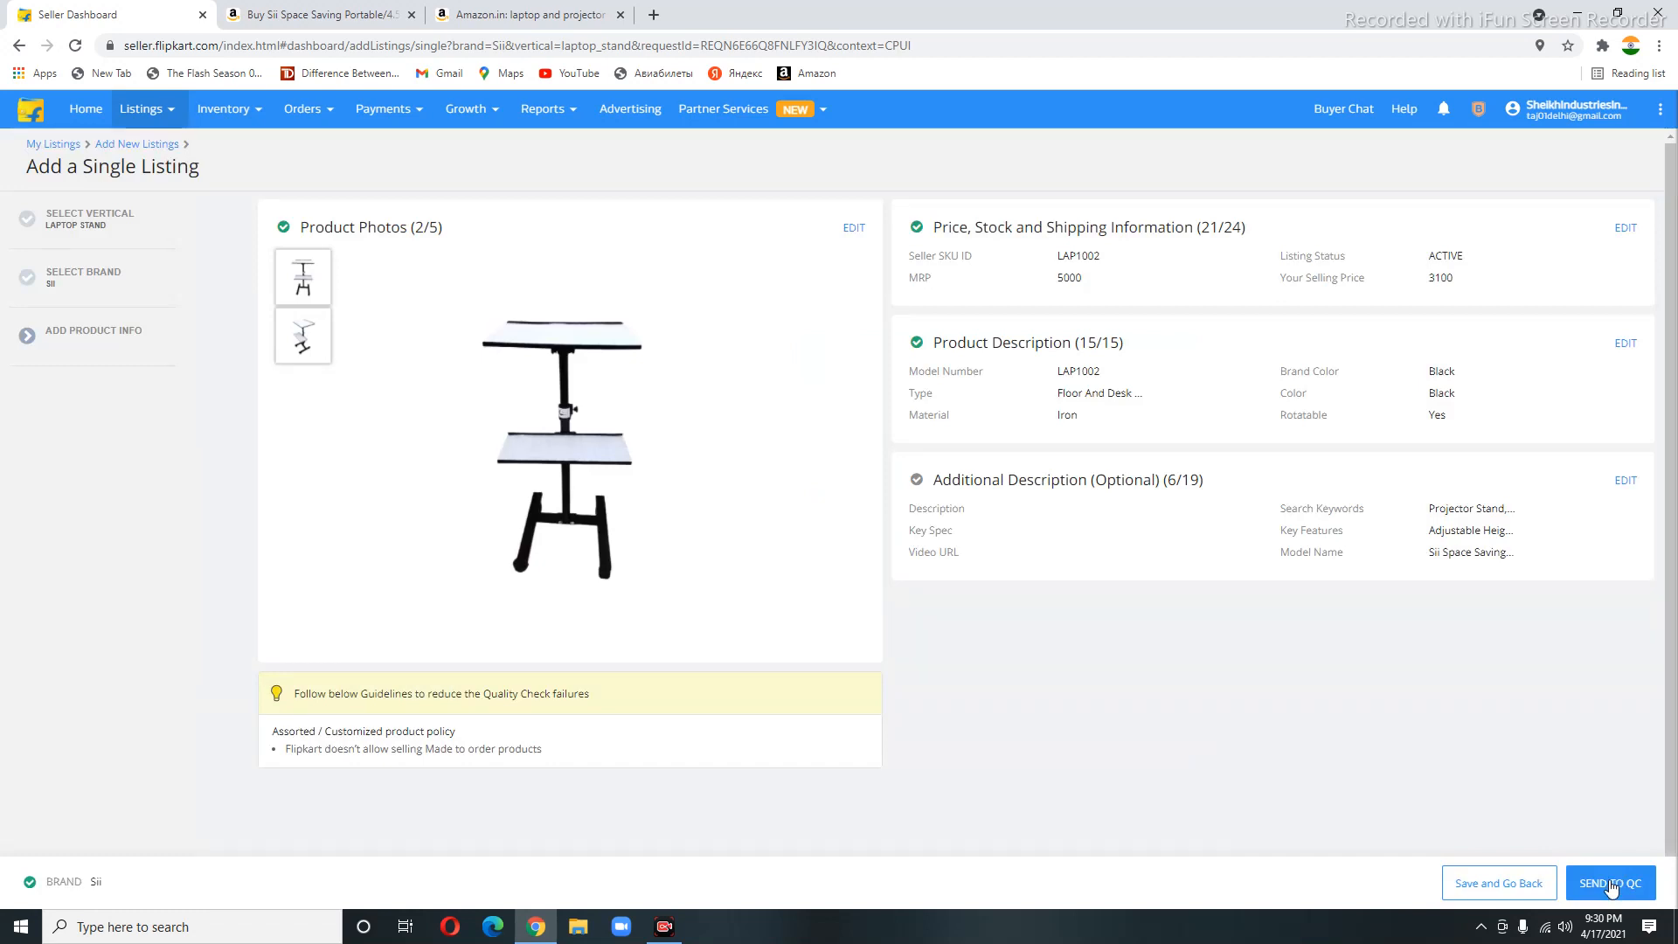
# Send the completed laptop stand listing to quality check and open the overview of active listings
pyautogui.click(1611, 885)
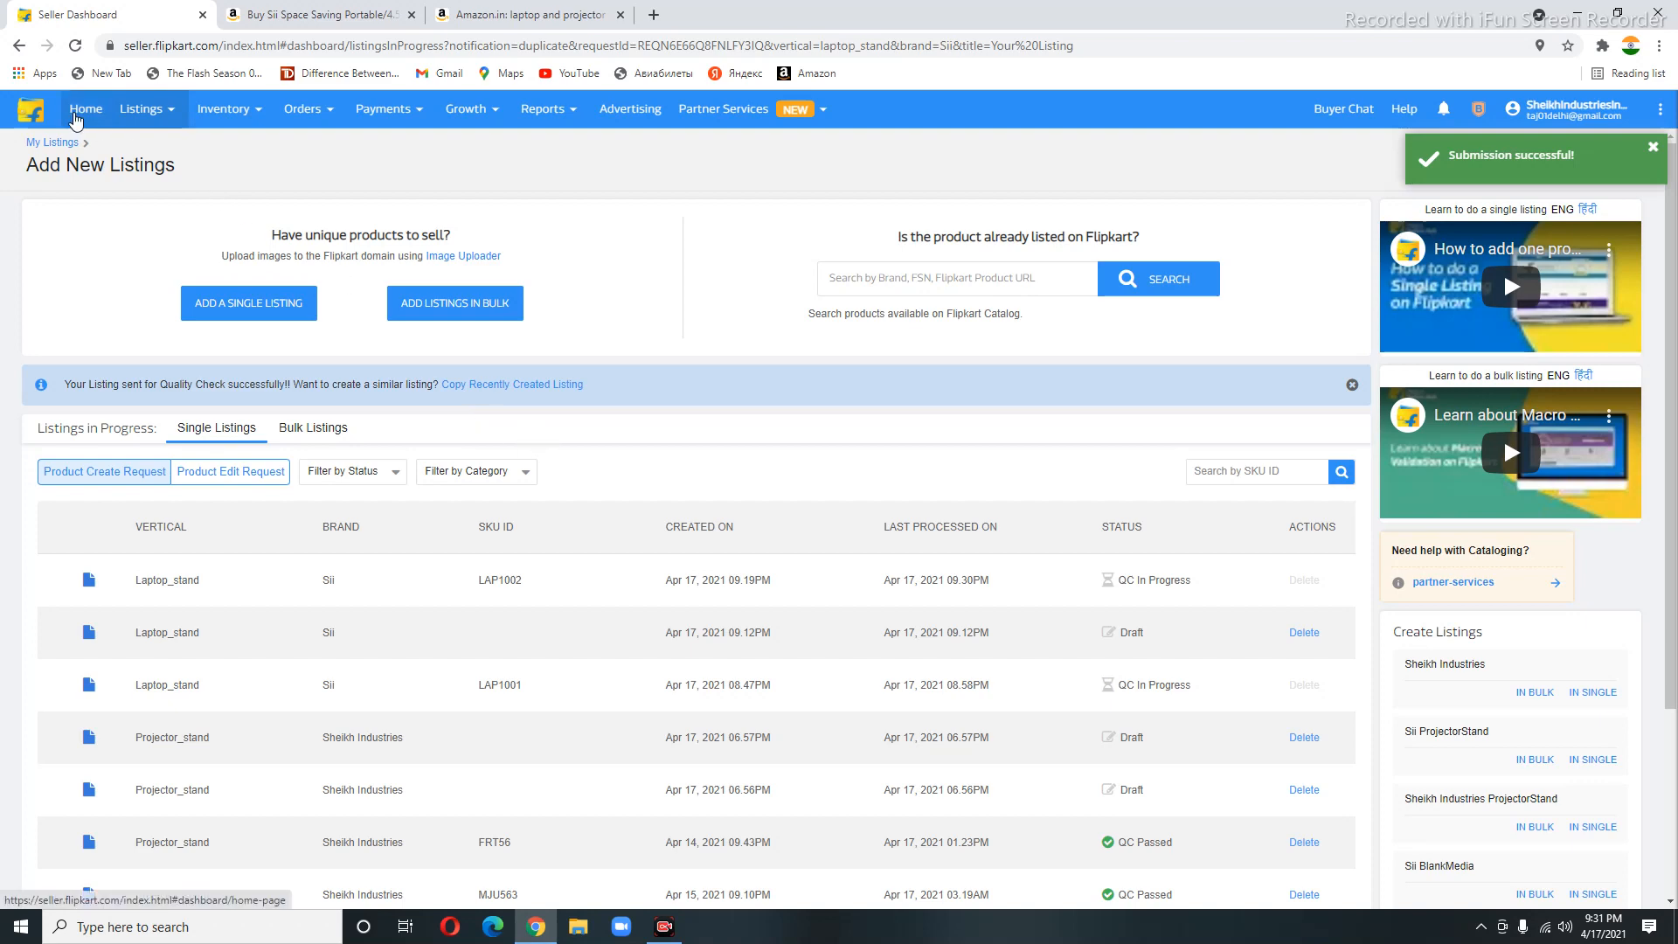
pyautogui.click(85, 109)
pyautogui.click(156, 142)
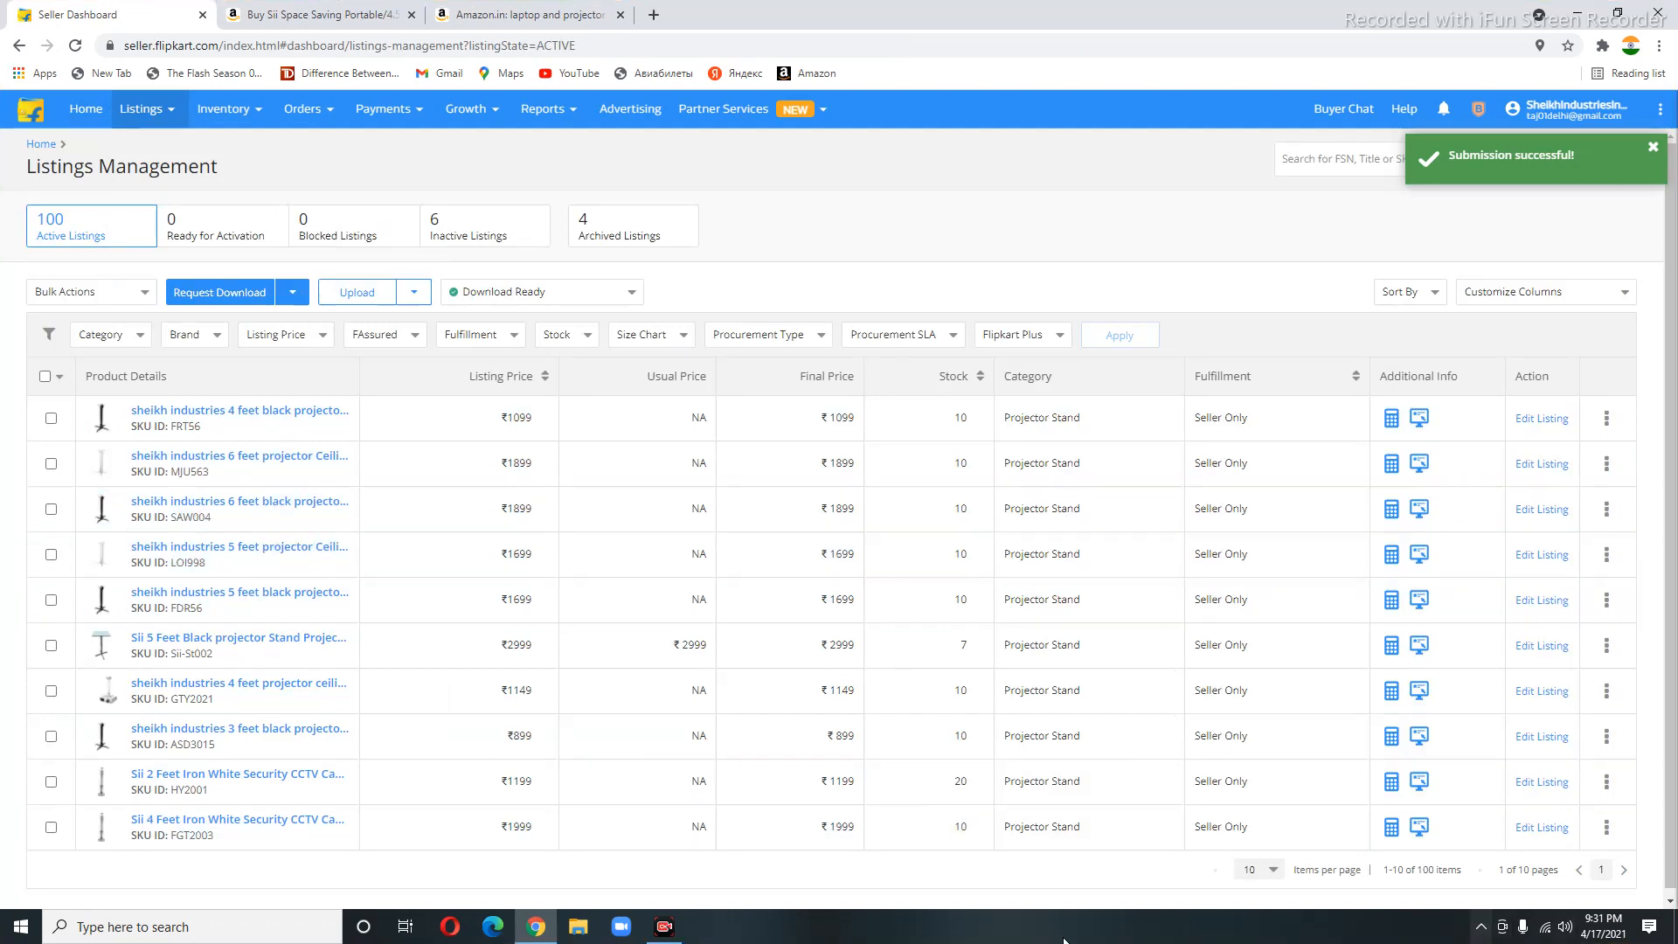
pyautogui.click(683, 932)
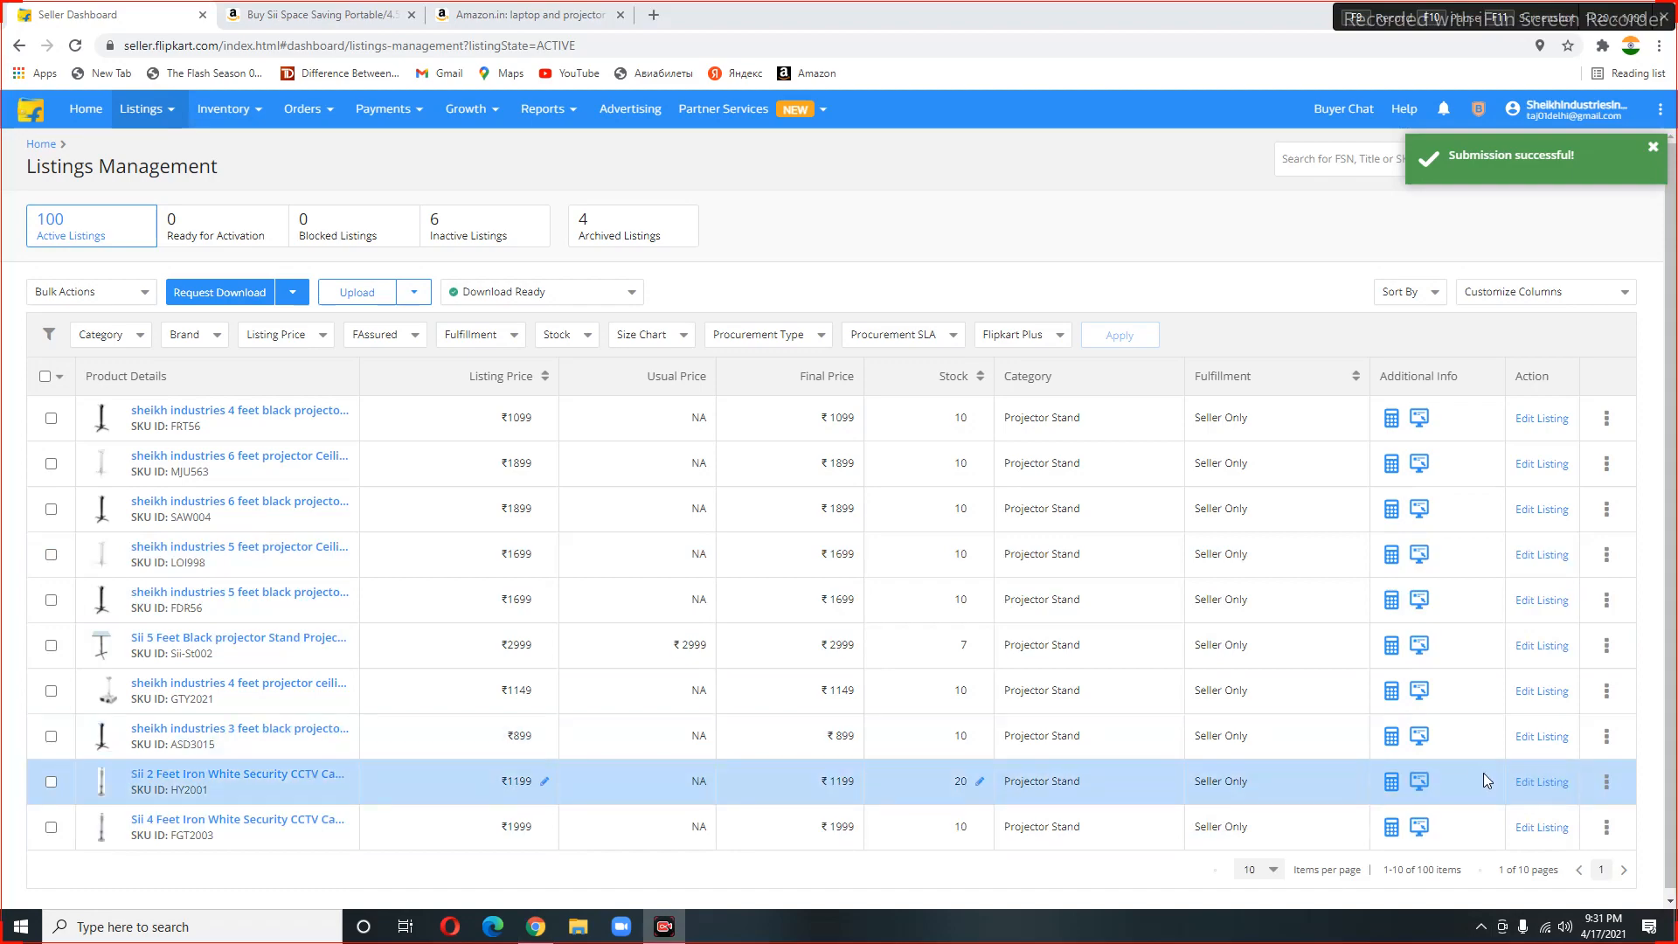